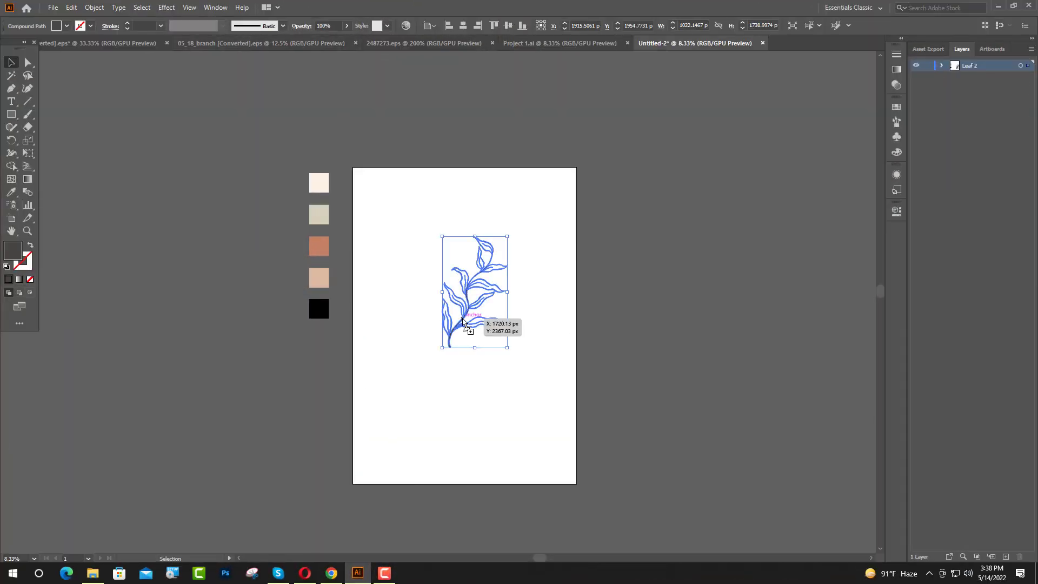
# Step: Draw a rectangle over the whole artboard filled with the cream swatch colour
pyautogui.click(11, 192)
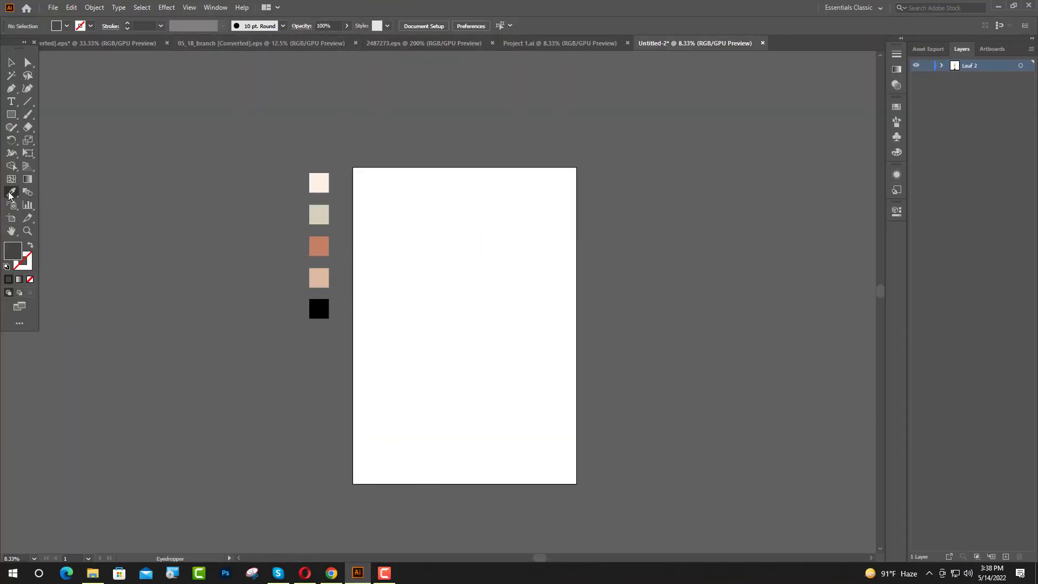
pyautogui.click(310, 187)
pyautogui.press('m')
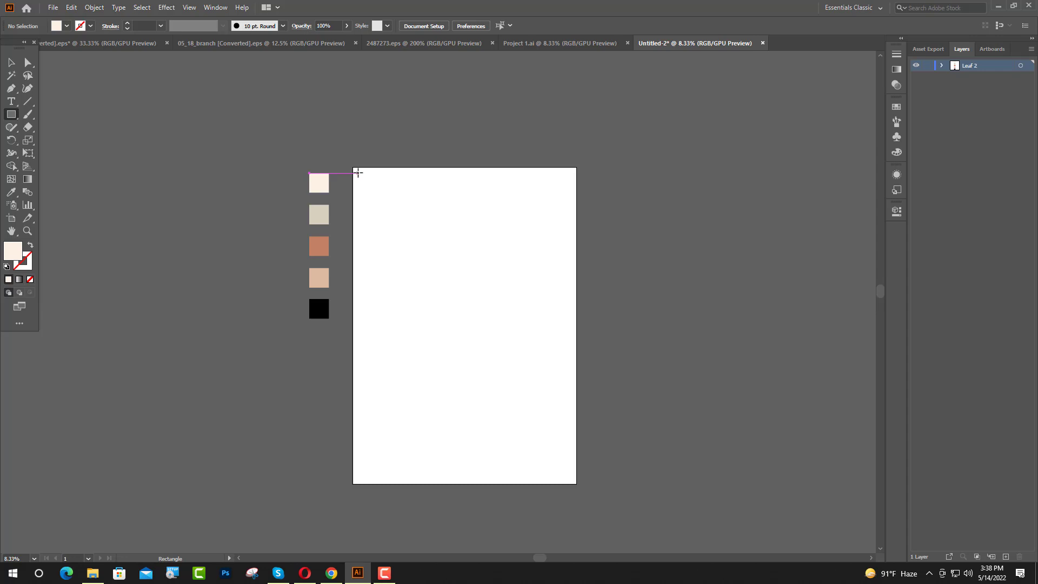
pyautogui.moveTo(357, 171); pyautogui.dragTo(572, 484)
# Step: Centre the cream rectangle horizontally and vertically, lower its top edge slightly, and deselect
pyautogui.click(11, 62)
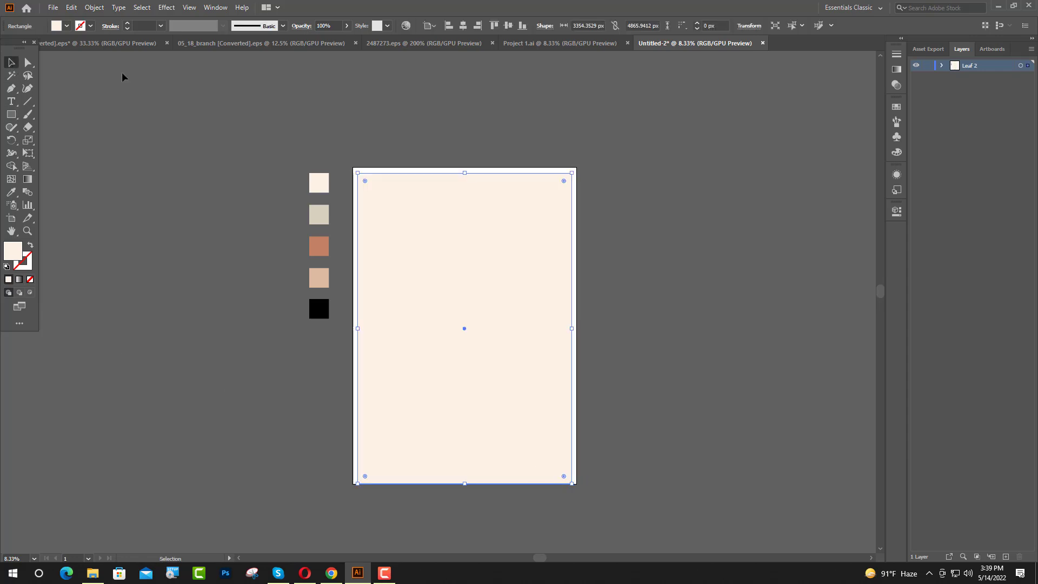
pyautogui.click(463, 25)
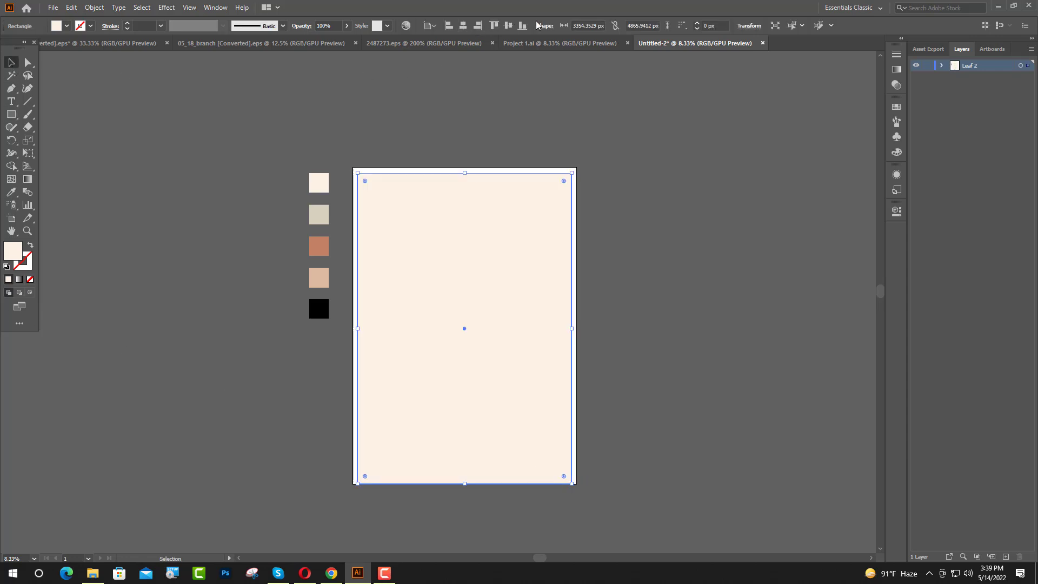
pyautogui.click(508, 25)
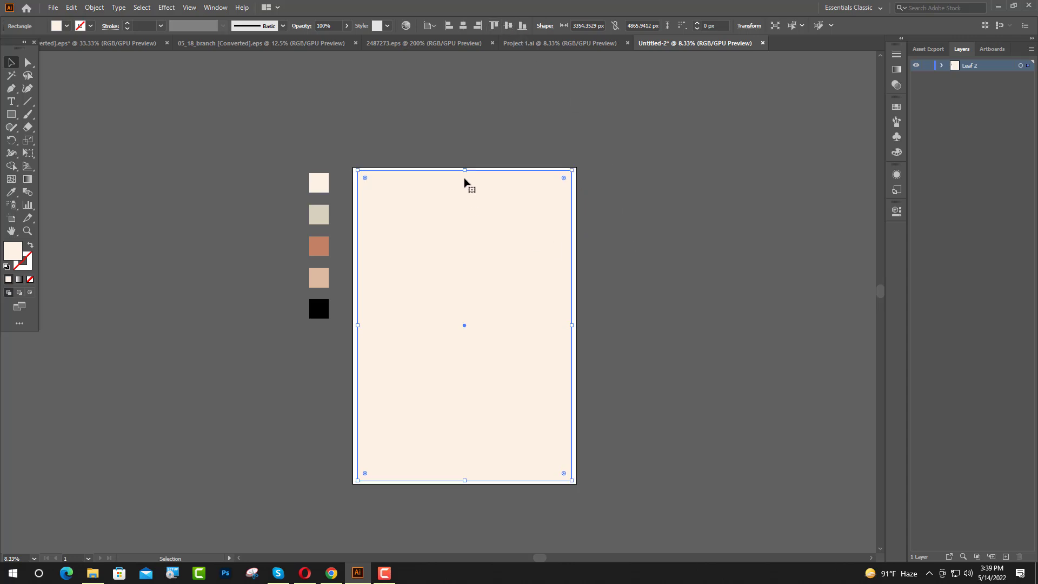
pyautogui.moveTo(464, 170); pyautogui.dragTo(465, 172)
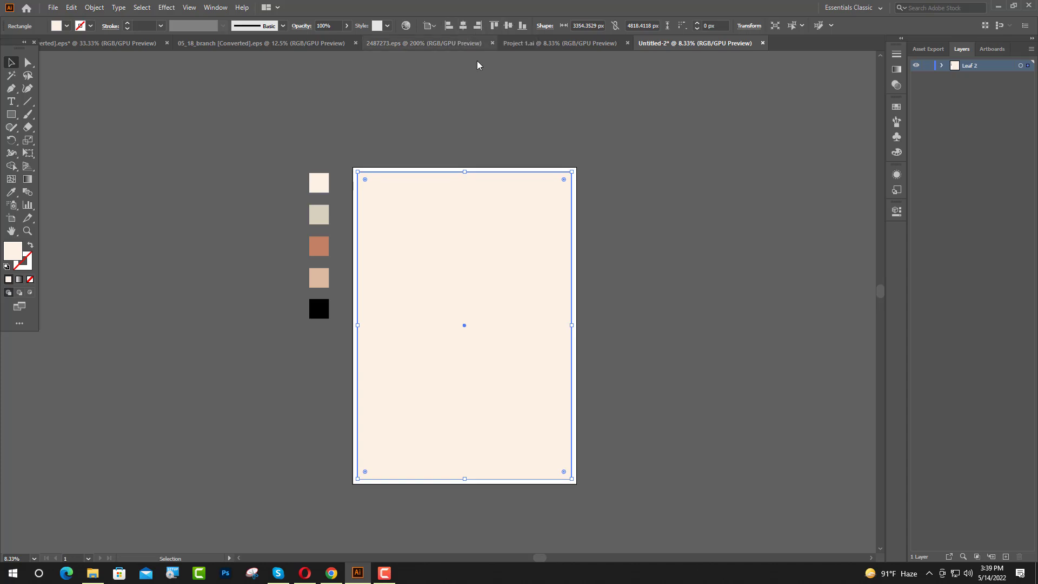
pyautogui.click(633, 270)
# Step: Paste the leaf sketch, enlarge it and move it down onto the page
pyautogui.scroll(2, 458, 481)
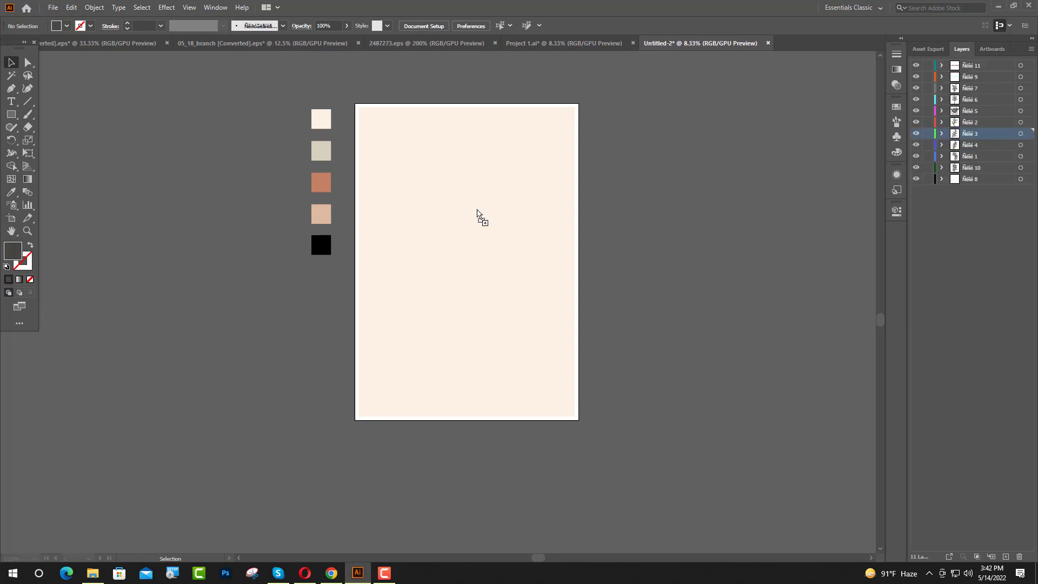
pyautogui.hotkey('ctrl', 'v')
pyautogui.moveTo(529, 233); pyautogui.dragTo(574, 309)
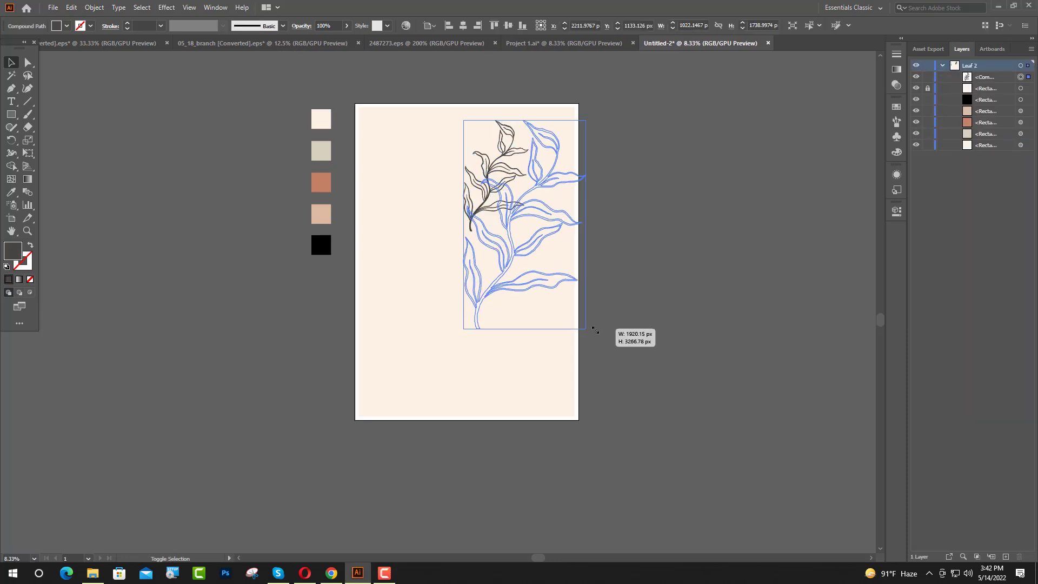
pyautogui.moveTo(485, 273); pyautogui.dragTo(448, 302)
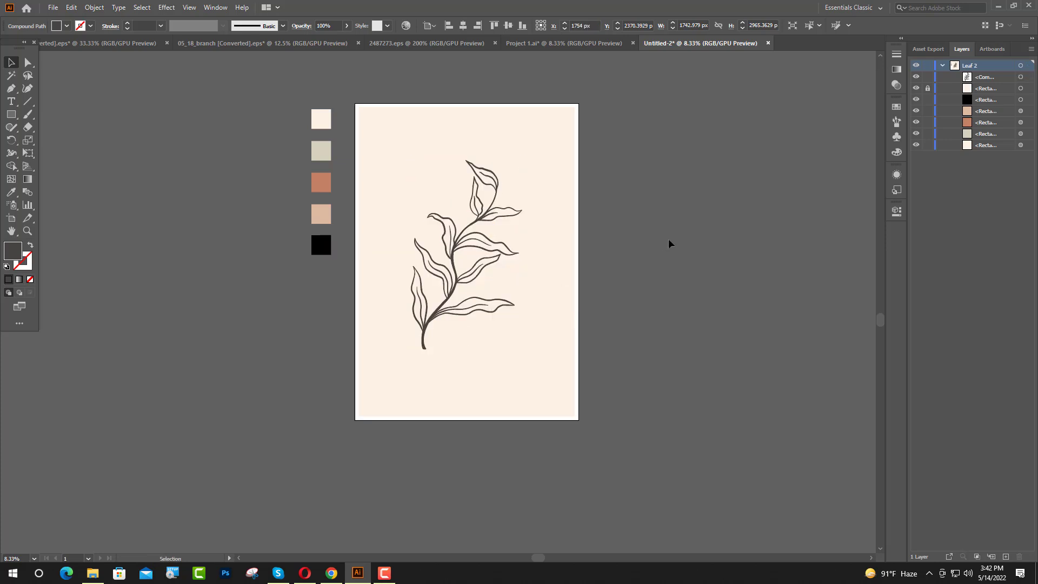
pyautogui.click(440, 324)
# Step: Nudge the leaf sketch slightly upward to centre it, then deselect it
pyautogui.scroll(3, 440, 325)
pyautogui.scroll(-1, 649, 380)
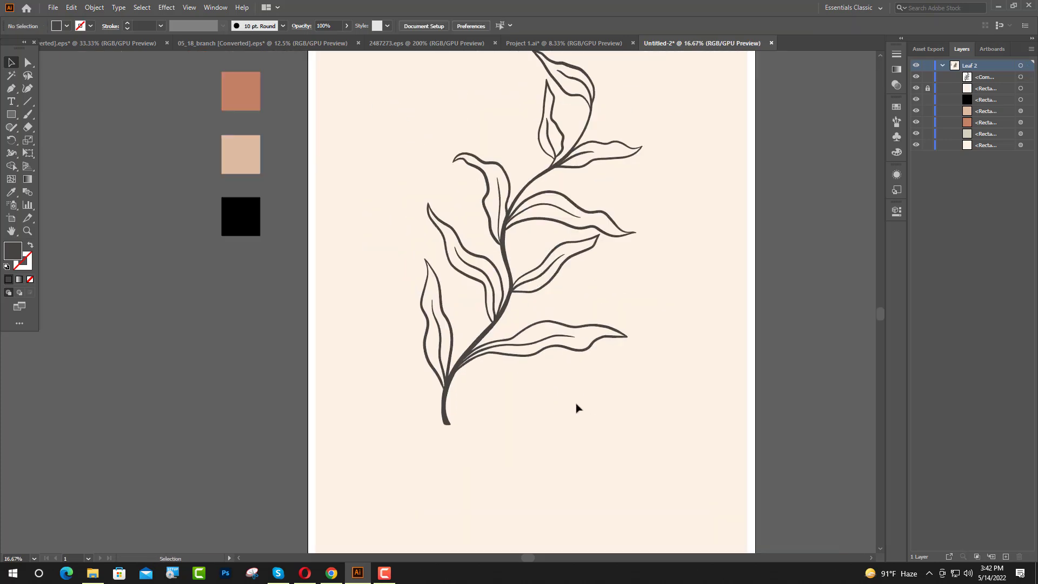
pyautogui.moveTo(468, 425); pyautogui.dragTo(468, 421)
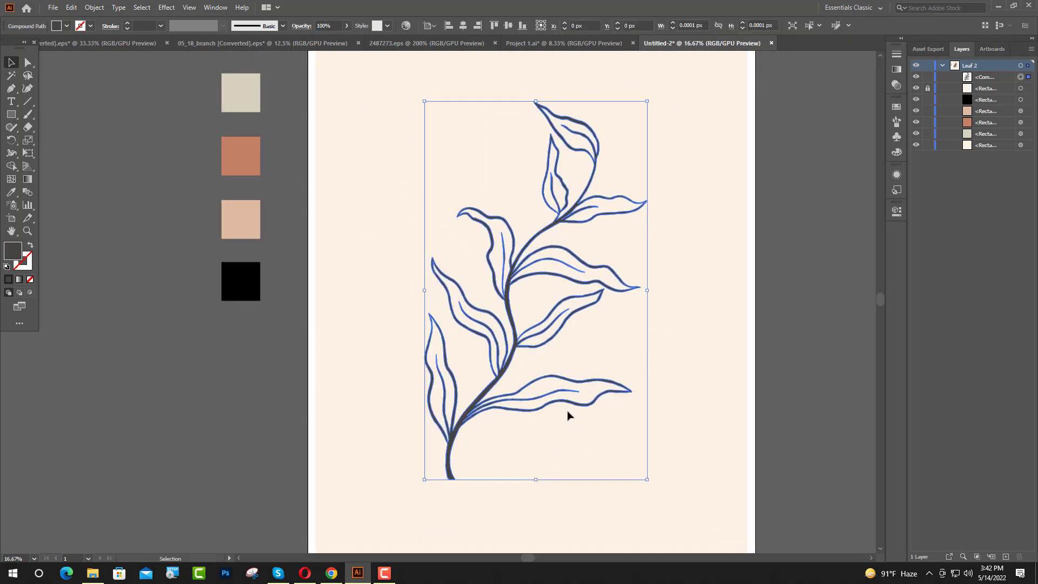
pyautogui.click(785, 327)
pyautogui.scroll(1, 513, 362)
pyautogui.press('p')
pyautogui.scroll(-1, 464, 327)
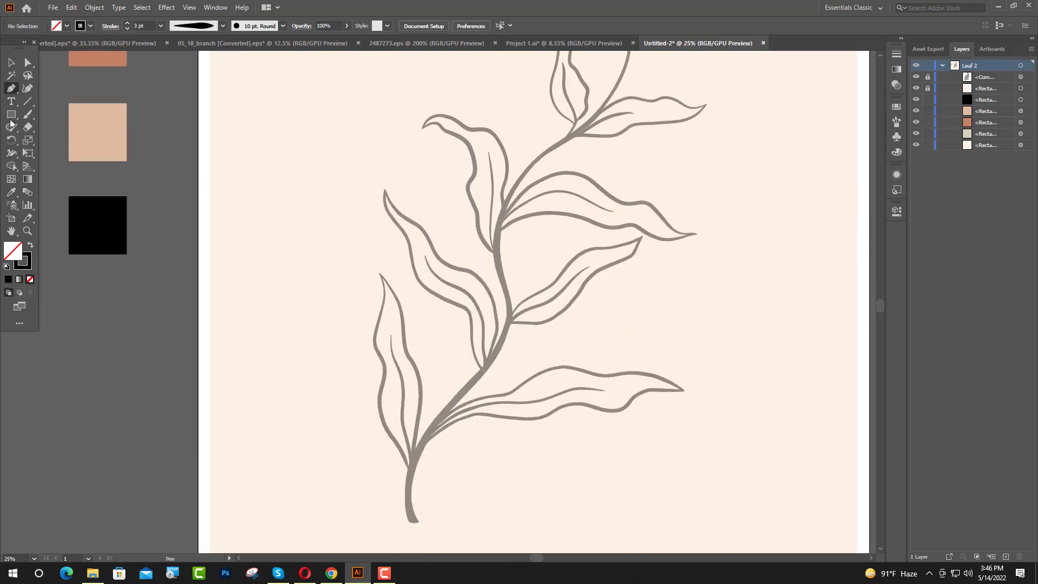
# Step: Trace the stem with the Curvature tool from its base up to the top leaf junction
pyautogui.click(28, 90)
pyautogui.click(413, 521)
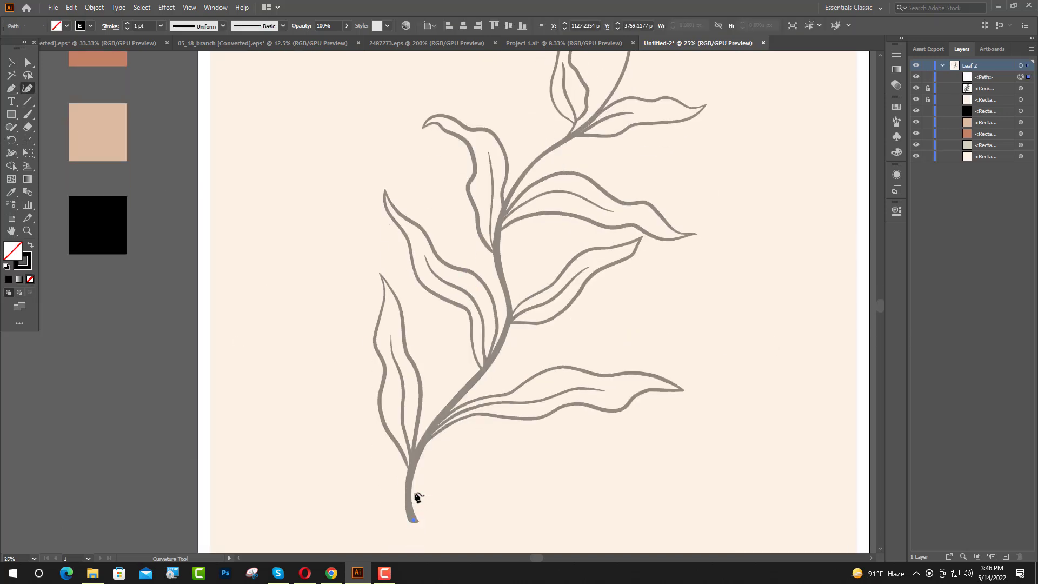
pyautogui.click(411, 465)
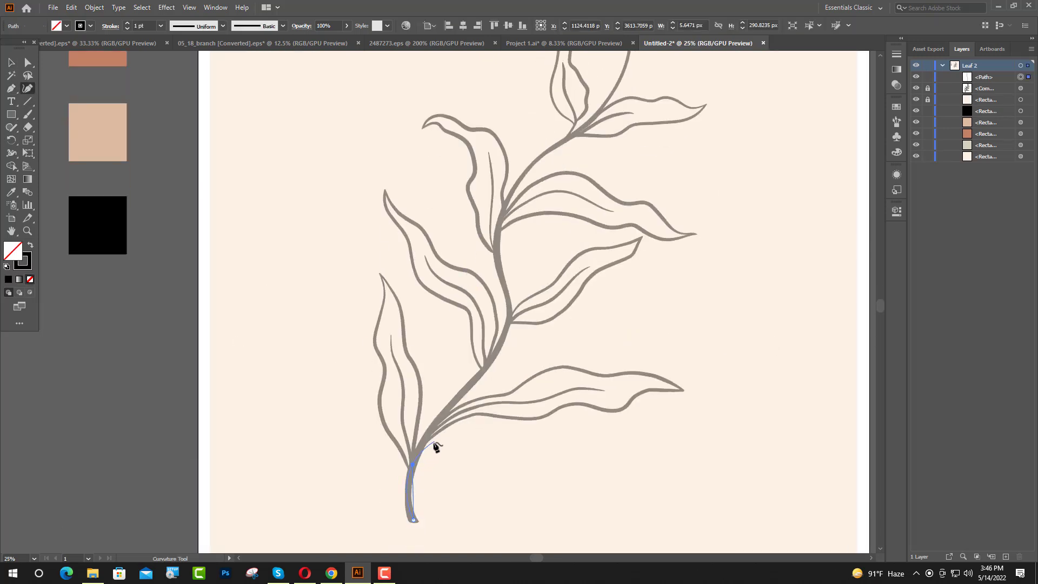
pyautogui.click(449, 413)
pyautogui.click(487, 370)
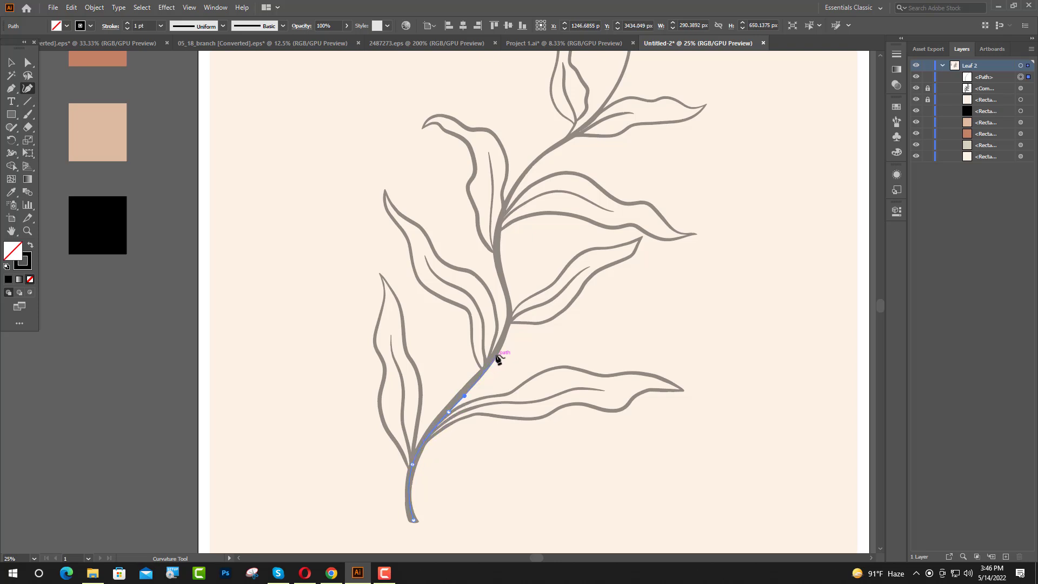
pyautogui.click(508, 315)
pyautogui.click(501, 265)
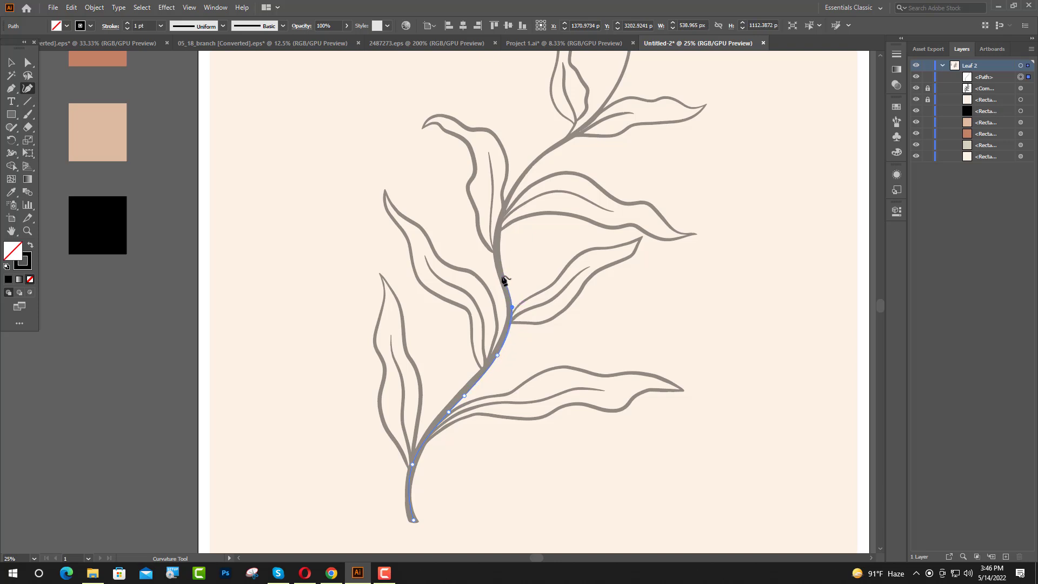
pyautogui.click(504, 206)
pyautogui.click(572, 133)
pyautogui.press('Escape')
# Step: Continue the stem line through the top leaf to its tip and finish the path
pyautogui.click(572, 136)
pyautogui.scroll(3, 629, 70)
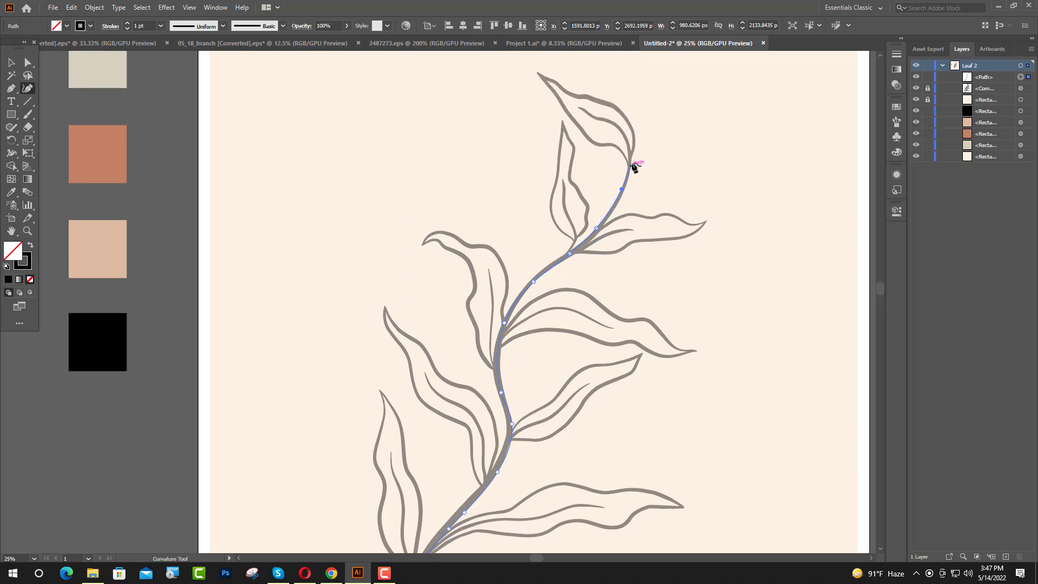
pyautogui.click(631, 152)
pyautogui.click(611, 121)
pyautogui.scroll(7, 595, 115)
pyautogui.scroll(1, 584, 152)
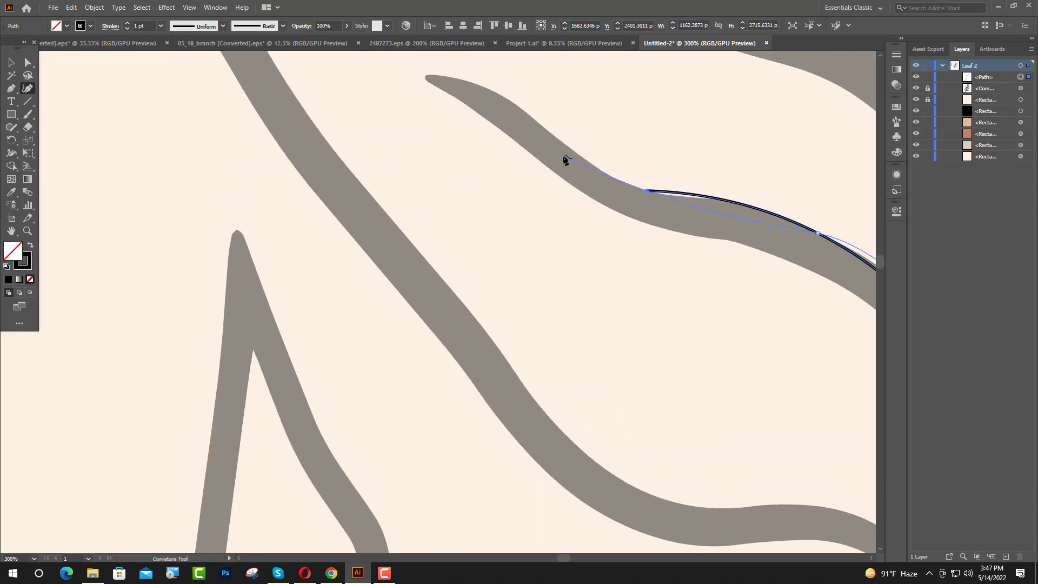
pyautogui.click(564, 157)
pyautogui.scroll(1, 541, 151)
pyautogui.click(430, 131)
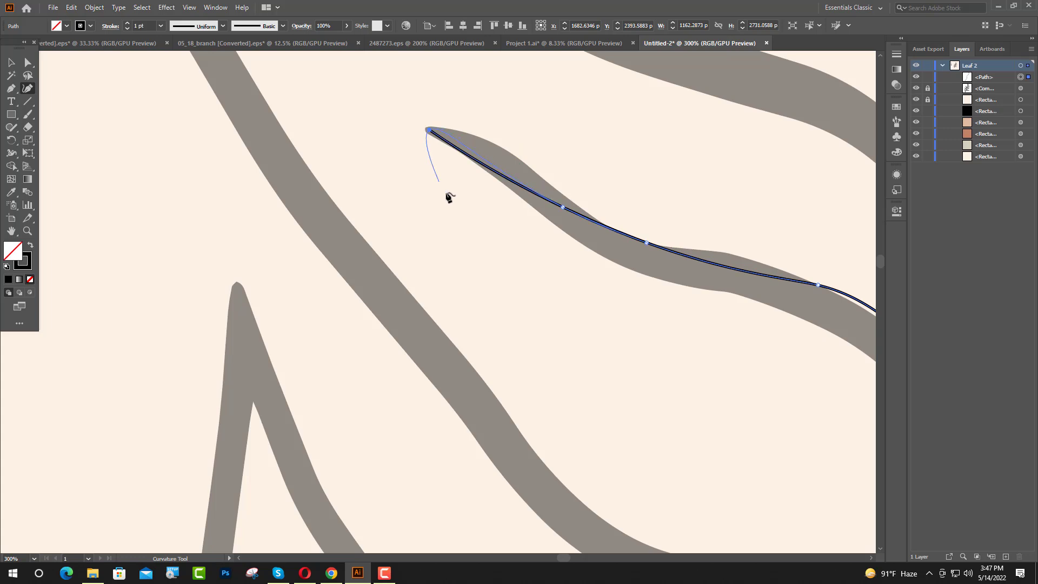
pyautogui.click(13, 63)
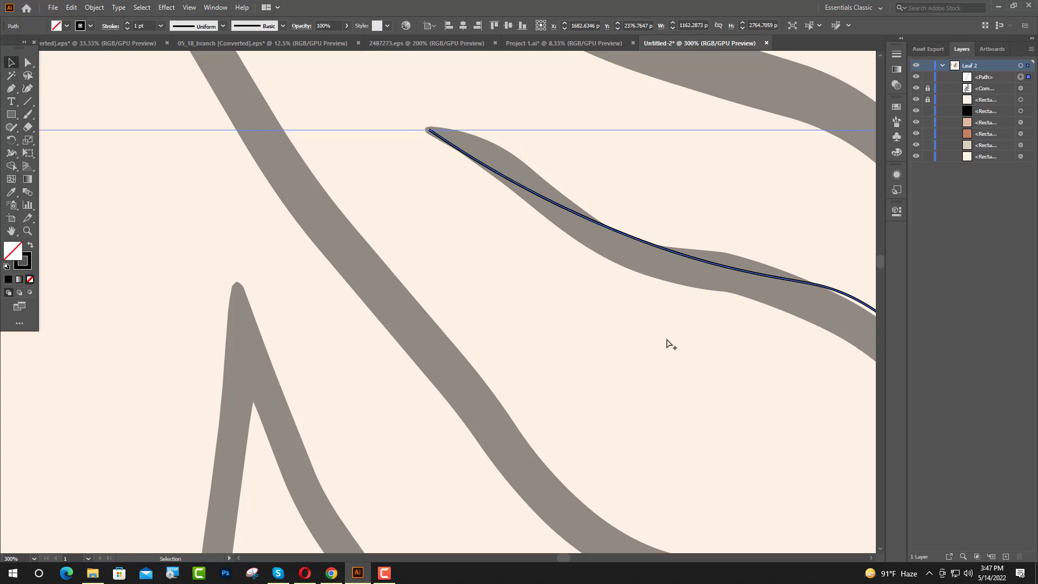
pyautogui.scroll(-5, 540, 368)
pyautogui.scroll(1, 523, 394)
pyautogui.scroll(1, 522, 394)
pyautogui.scroll(1, 525, 395)
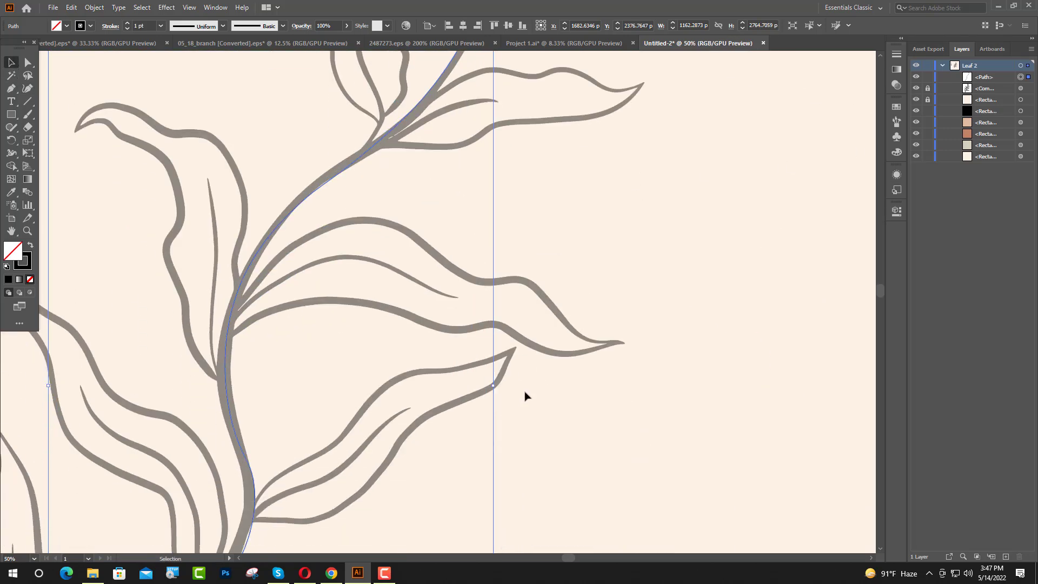
pyautogui.scroll(-3, 532, 392)
pyautogui.scroll(-3, 503, 394)
pyautogui.scroll(-1, 511, 396)
pyautogui.scroll(-1, 515, 396)
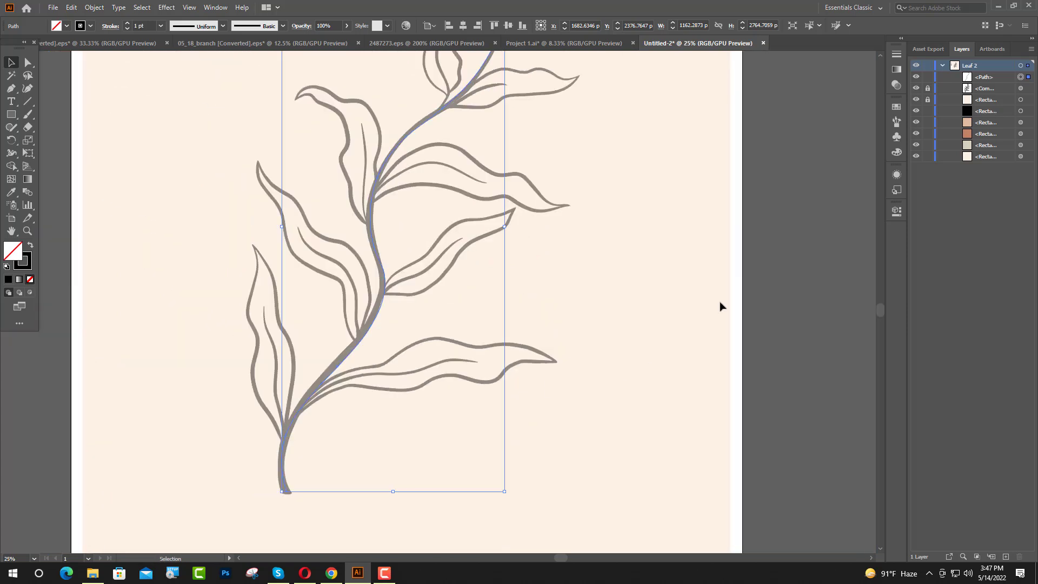
# Step: Give the stem round caps, a tapered width profile and a 10 pt stroke weight
pyautogui.click(896, 211)
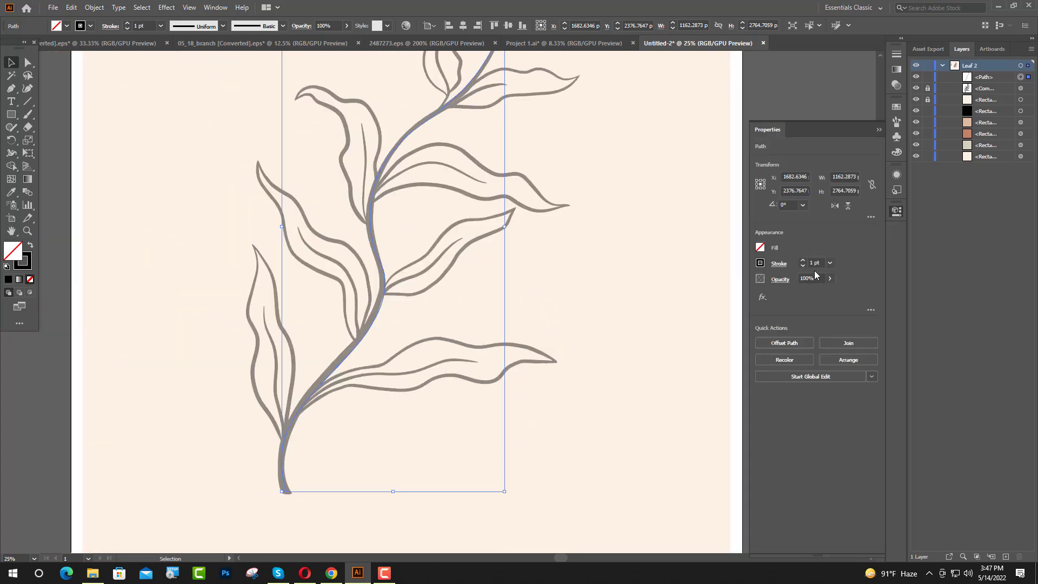
pyautogui.click(775, 265)
pyautogui.click(721, 291)
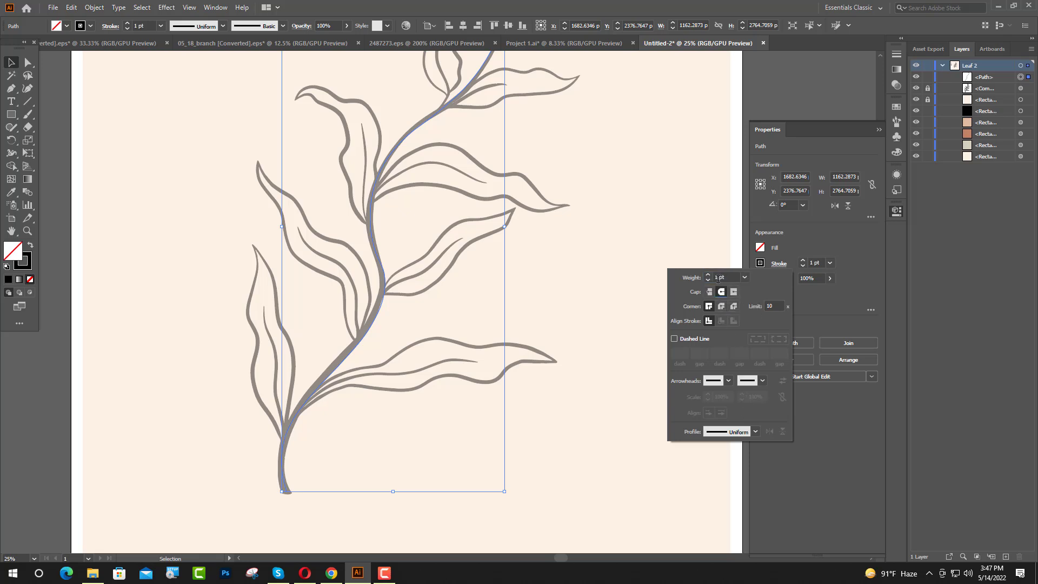
pyautogui.click(756, 432)
pyautogui.click(743, 398)
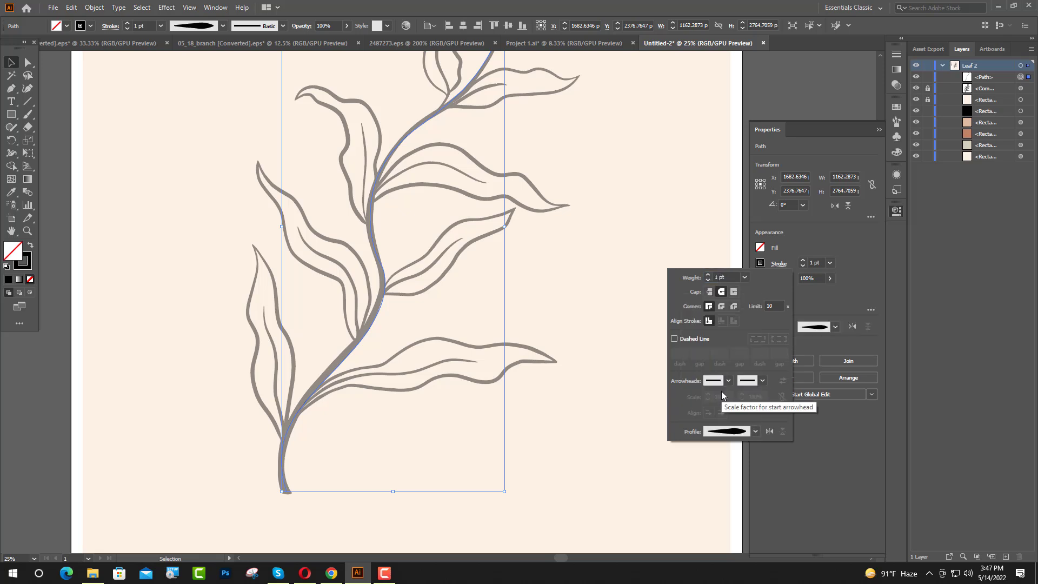
pyautogui.click(722, 277)
pyautogui.write('10')
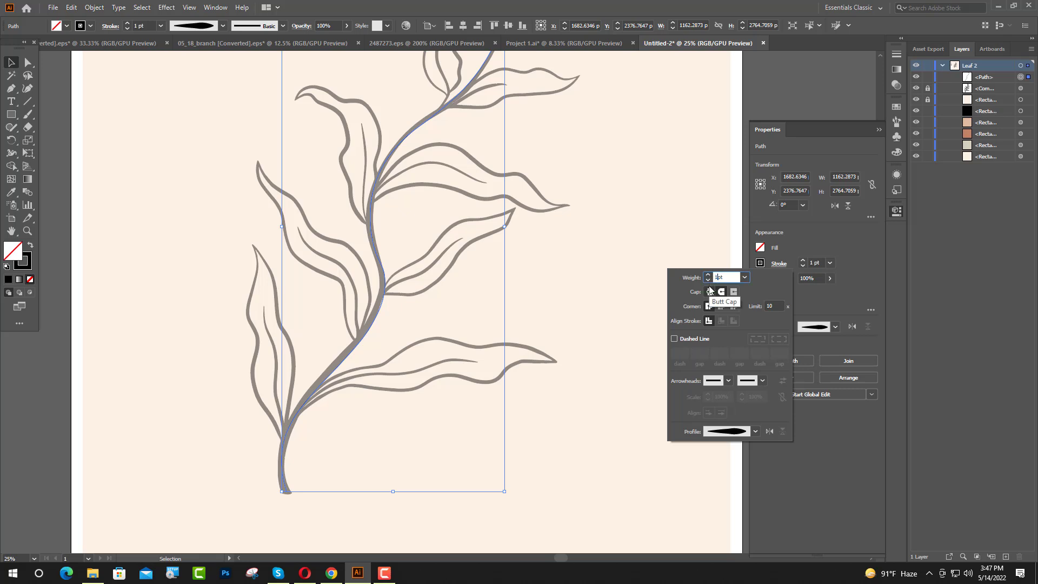
pyautogui.press('Return')
# Step: Try a lens-shaped width profile, then settle on the tapered Width Profile 4 and deselect
pyautogui.scroll(2, 709, 302)
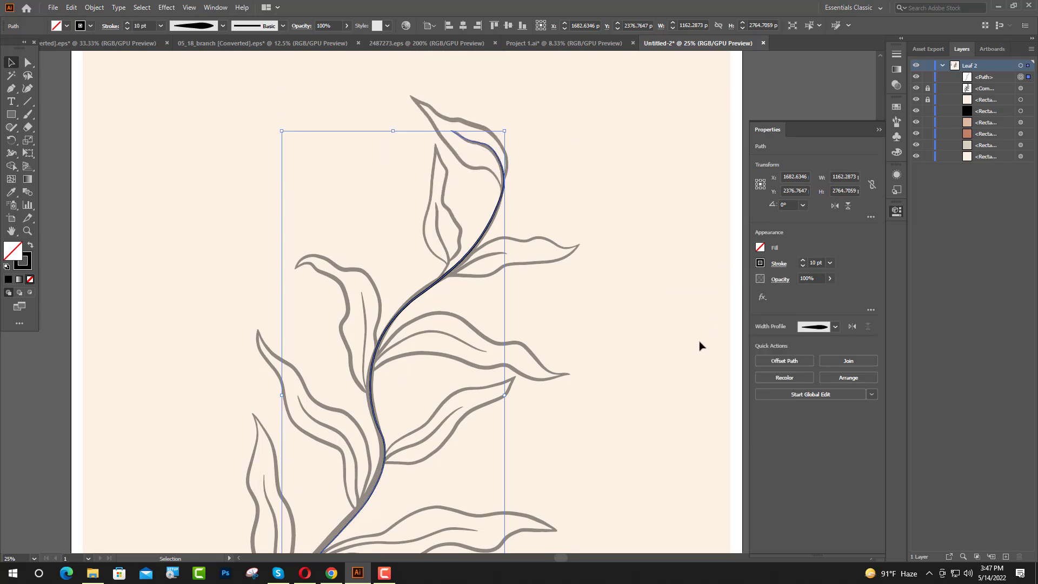
pyautogui.scroll(3, 449, 128)
pyautogui.scroll(1, 563, 132)
pyautogui.scroll(2, 429, 111)
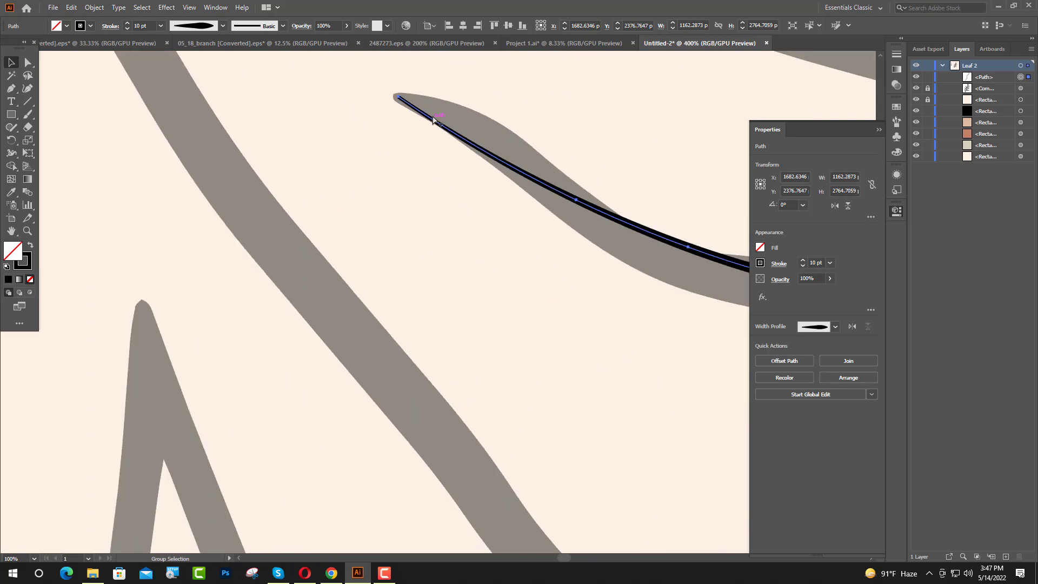
pyautogui.scroll(-3, 440, 128)
pyautogui.scroll(-2, 440, 128)
pyautogui.scroll(-3, 573, 330)
pyautogui.scroll(-3, 558, 352)
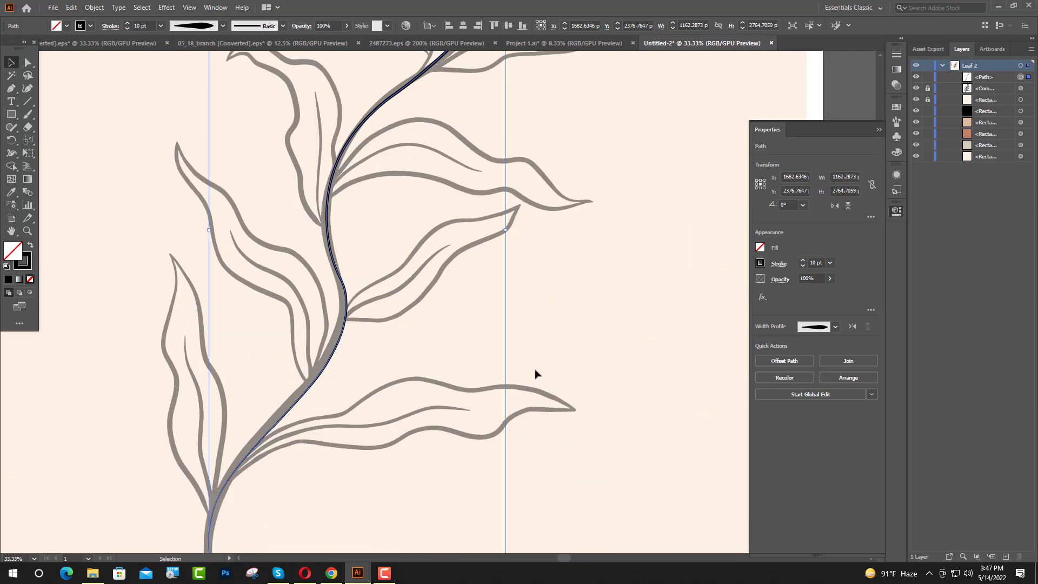
pyautogui.click(832, 326)
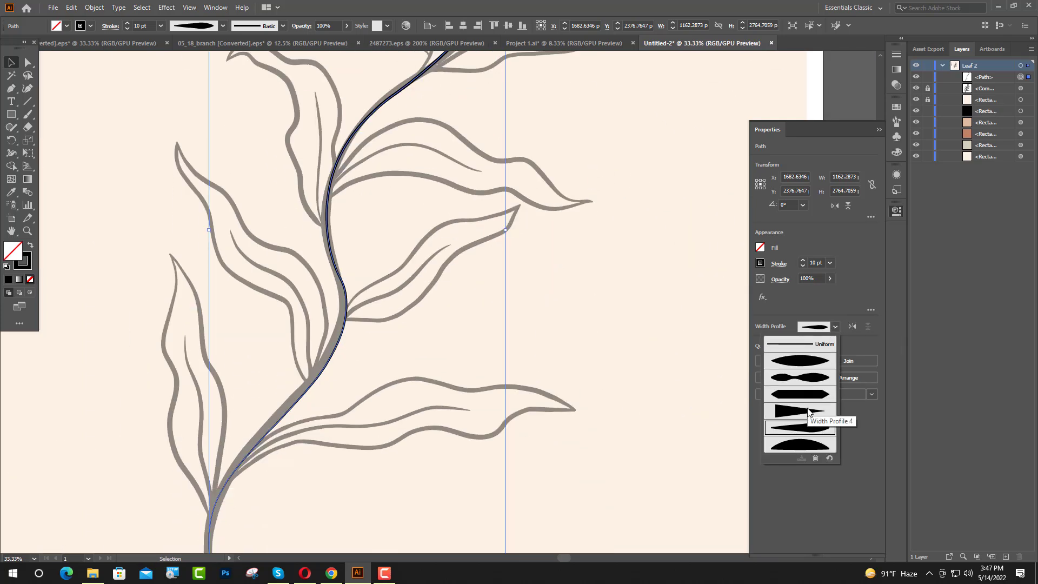
pyautogui.click(826, 364)
pyautogui.click(826, 328)
pyautogui.click(816, 365)
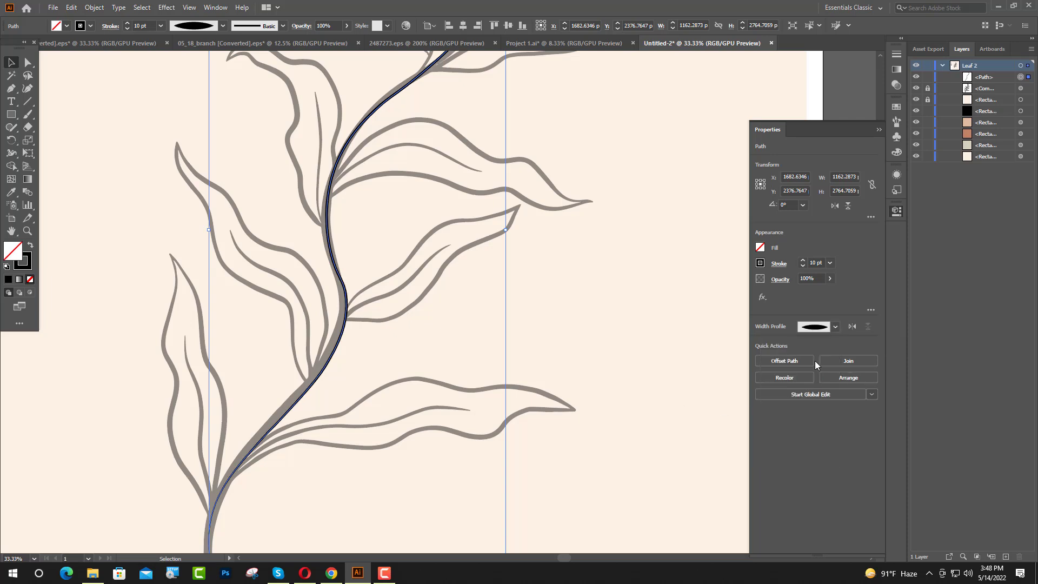
pyautogui.hotkey('ctrl', '0')
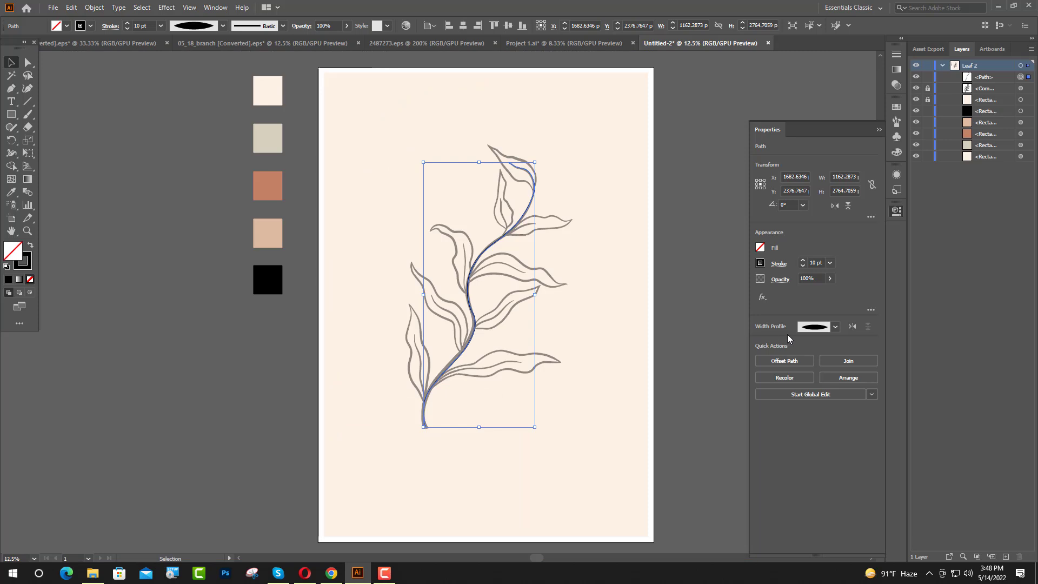
pyautogui.click(836, 327)
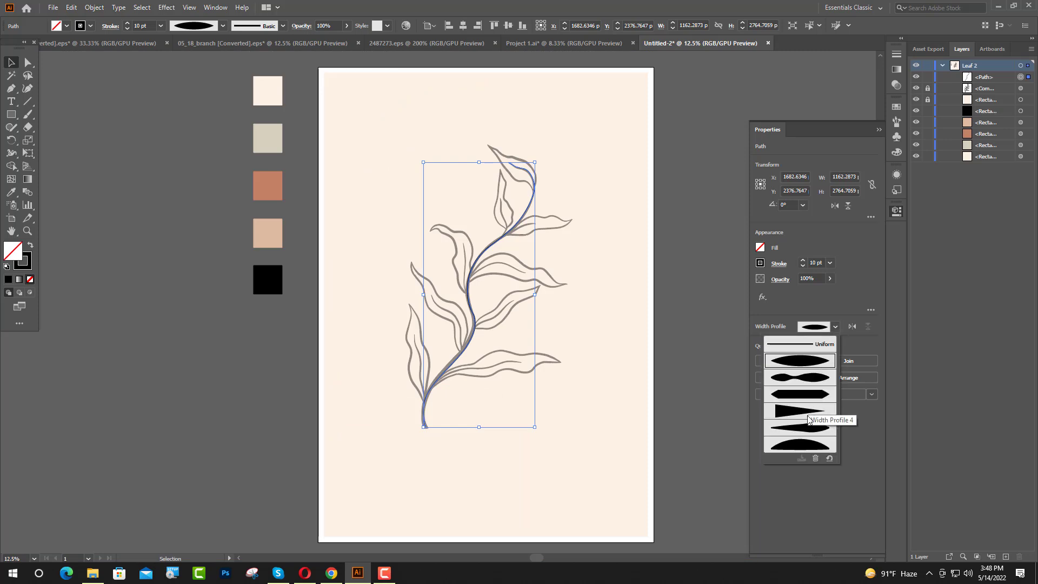
pyautogui.click(809, 418)
pyautogui.click(442, 404)
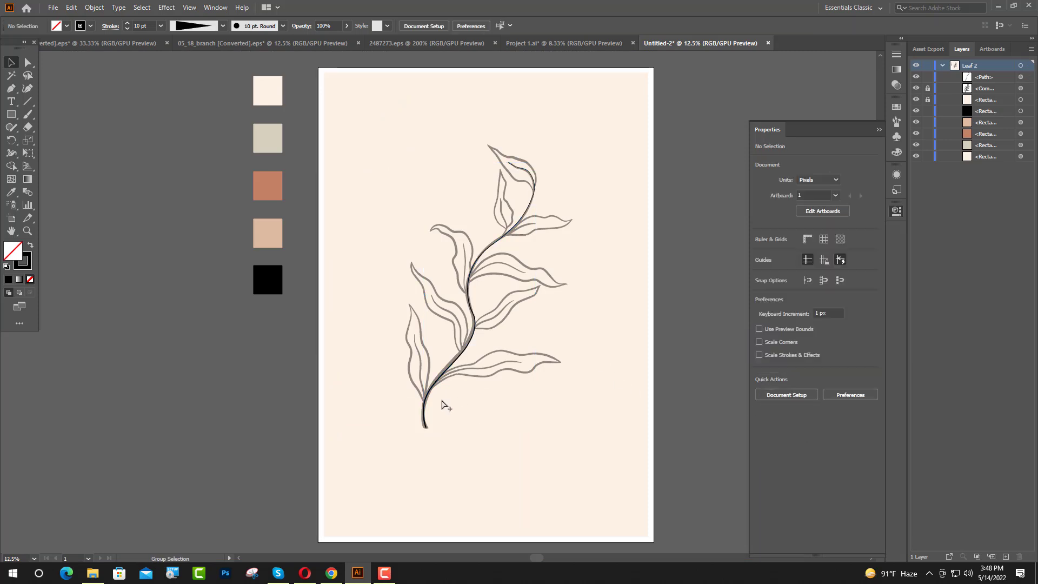
# Step: Select the stem and raise its stroke weight to 20 pt, then 35 pt
pyautogui.scroll(6, 524, 168)
pyautogui.click(515, 185)
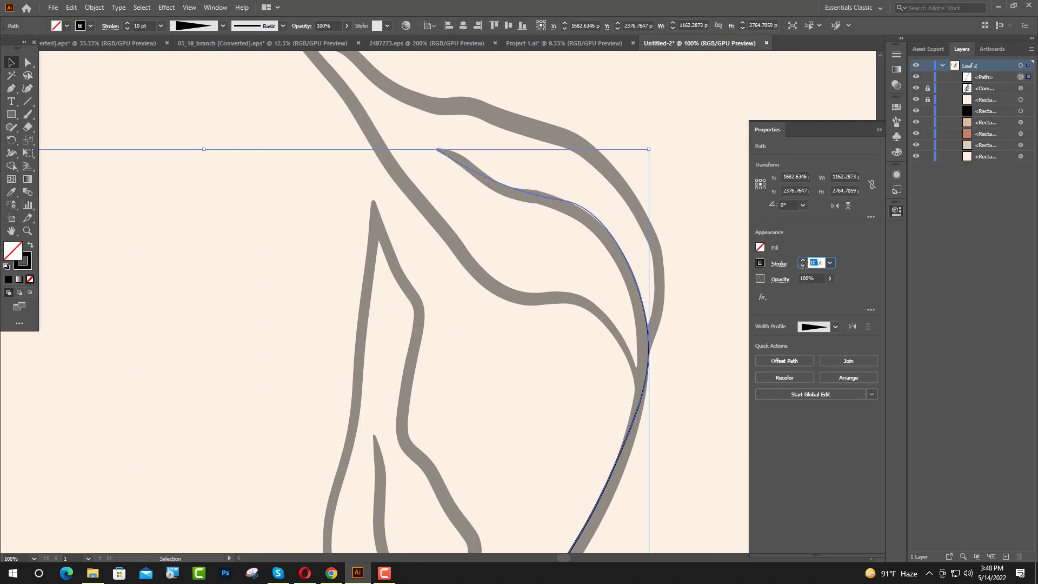
pyautogui.press('Return')
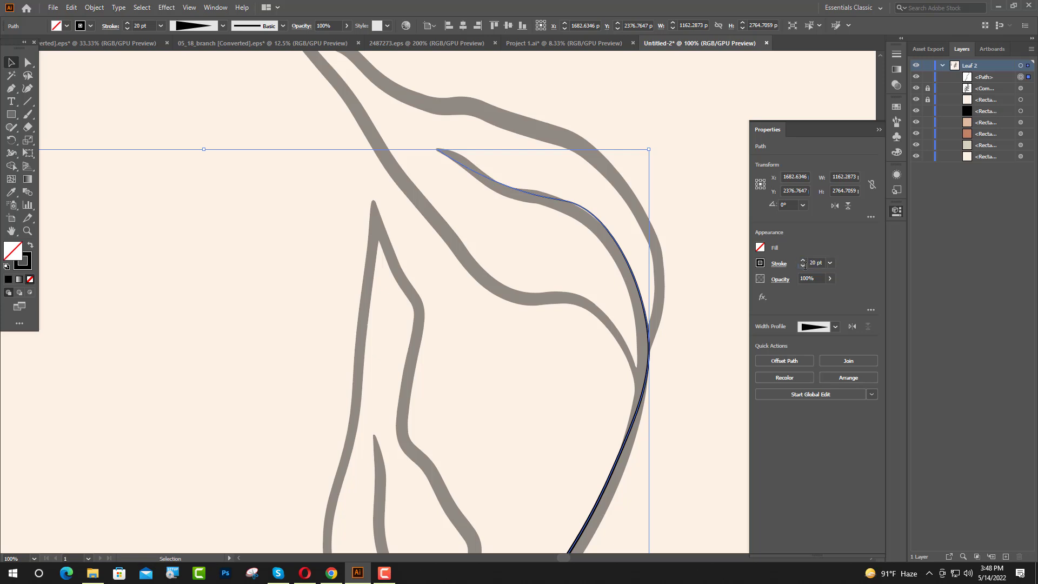
pyautogui.scroll(-5, 595, 416)
pyautogui.scroll(1, 475, 482)
pyautogui.scroll(4, 431, 498)
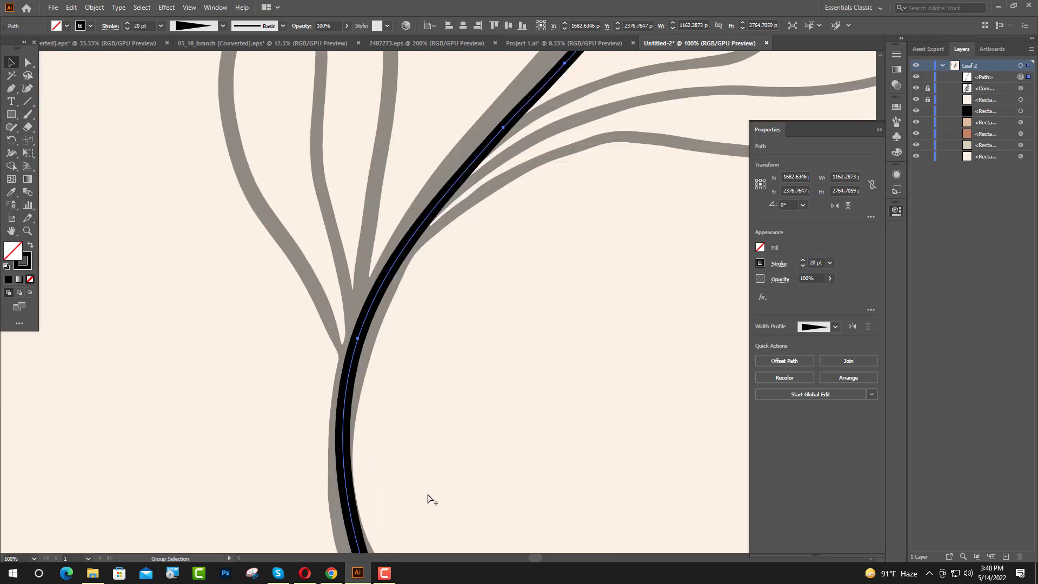
pyautogui.scroll(-2, 569, 415)
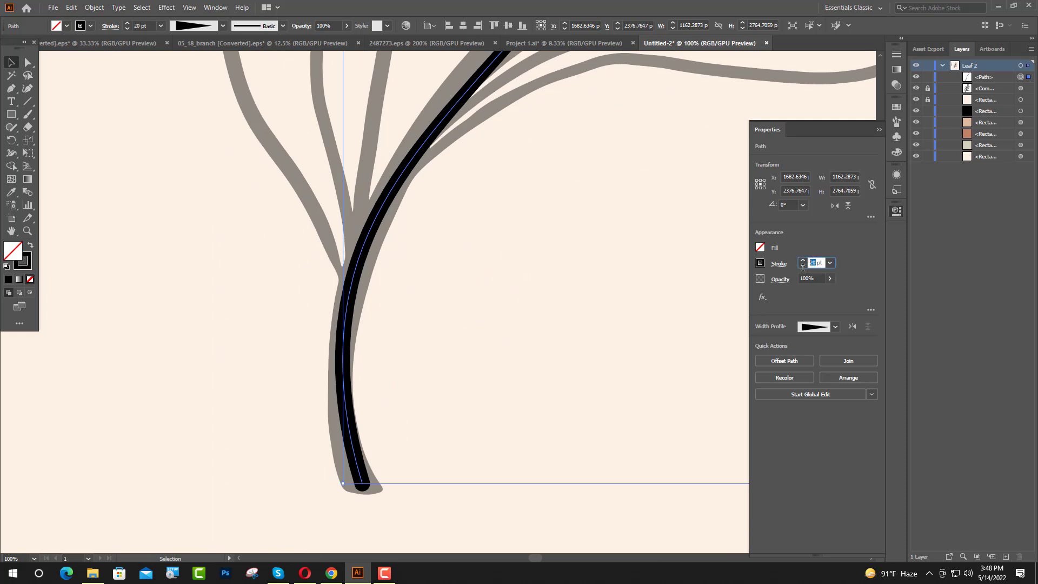
pyautogui.write('35')
pyautogui.press('Return')
# Step: Collapse the Properties panel and check the thickened stem by reselecting, then deselecting it
pyautogui.scroll(-5, 602, 319)
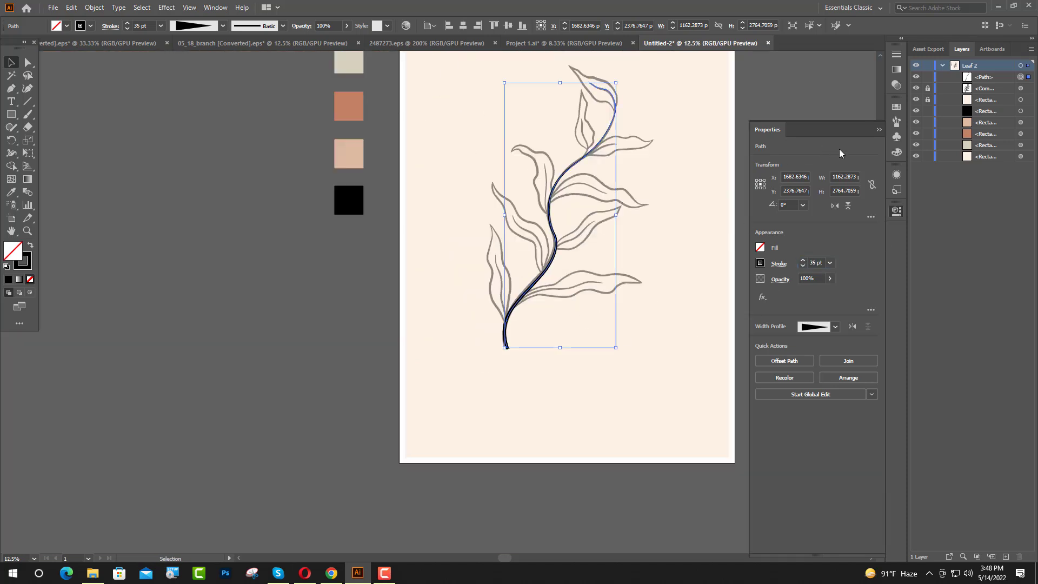
pyautogui.click(878, 129)
pyautogui.click(667, 134)
pyautogui.scroll(10, 562, 89)
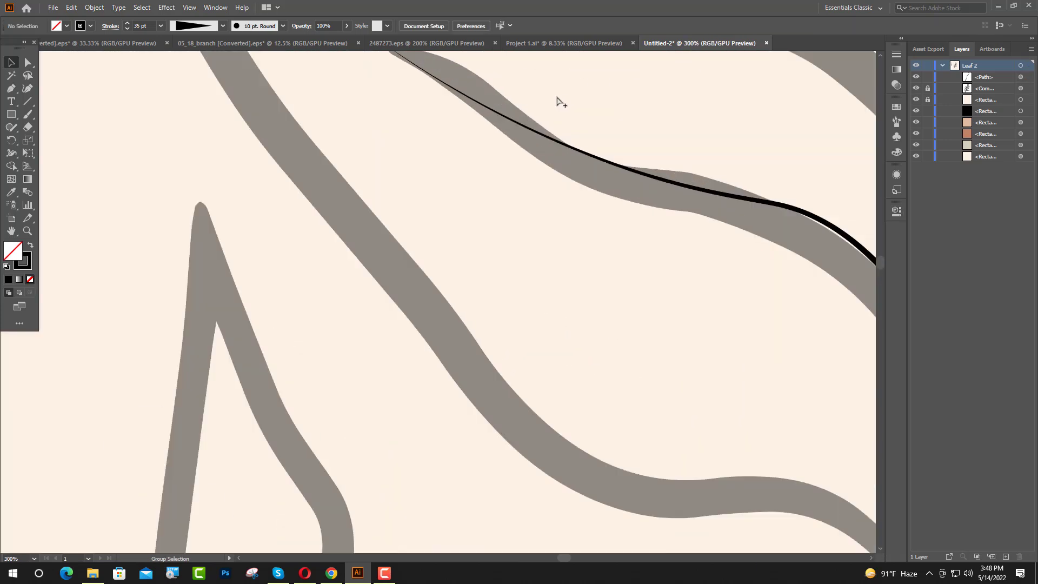
pyautogui.scroll(1, 557, 101)
pyautogui.scroll(3, 453, 202)
pyautogui.click(366, 156)
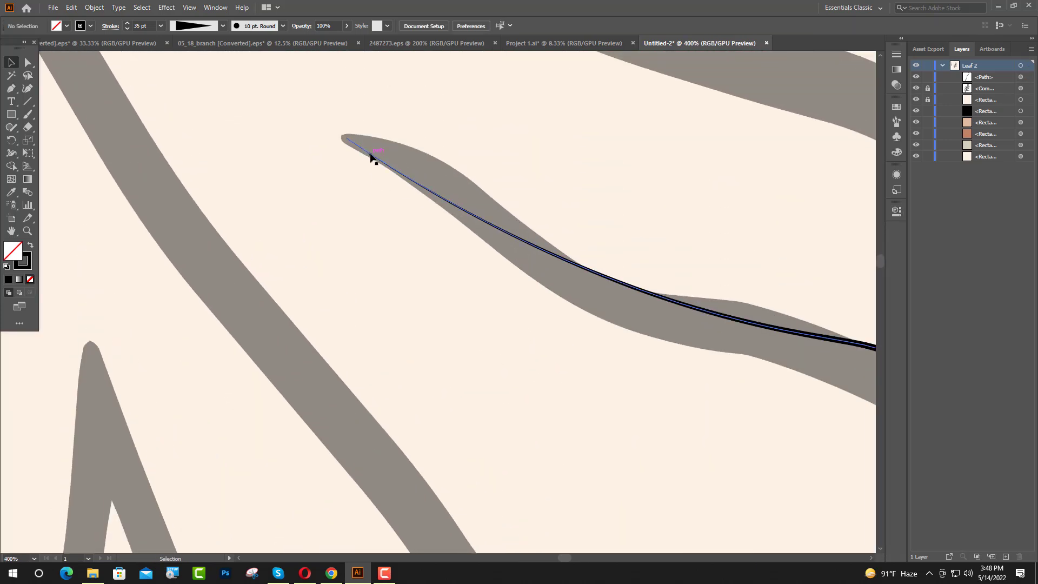
pyautogui.scroll(-7, 486, 243)
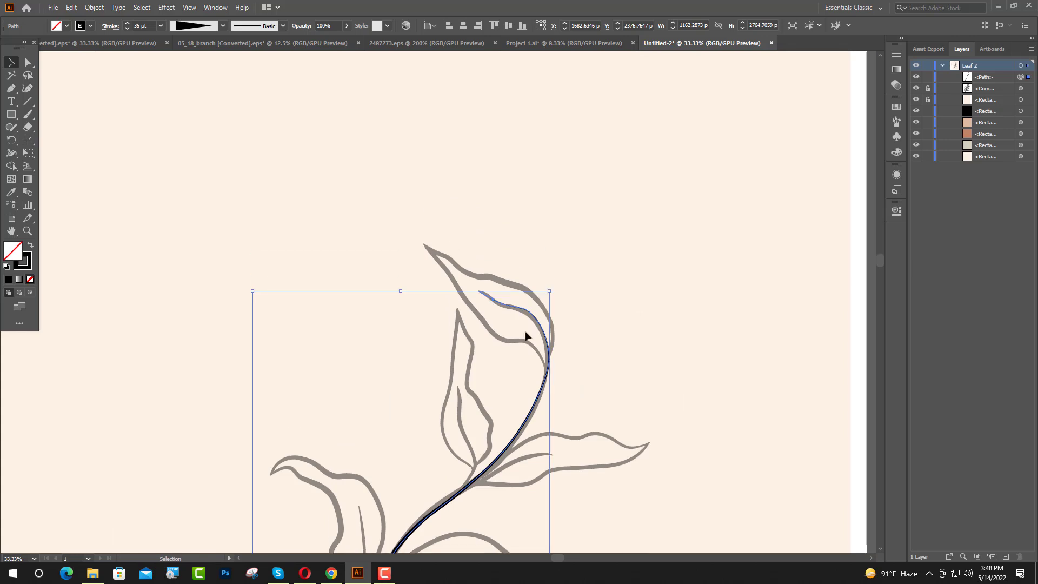
pyautogui.scroll(4, 533, 281)
pyautogui.scroll(1, 635, 341)
pyautogui.scroll(-3, 676, 324)
pyautogui.scroll(-2, 678, 319)
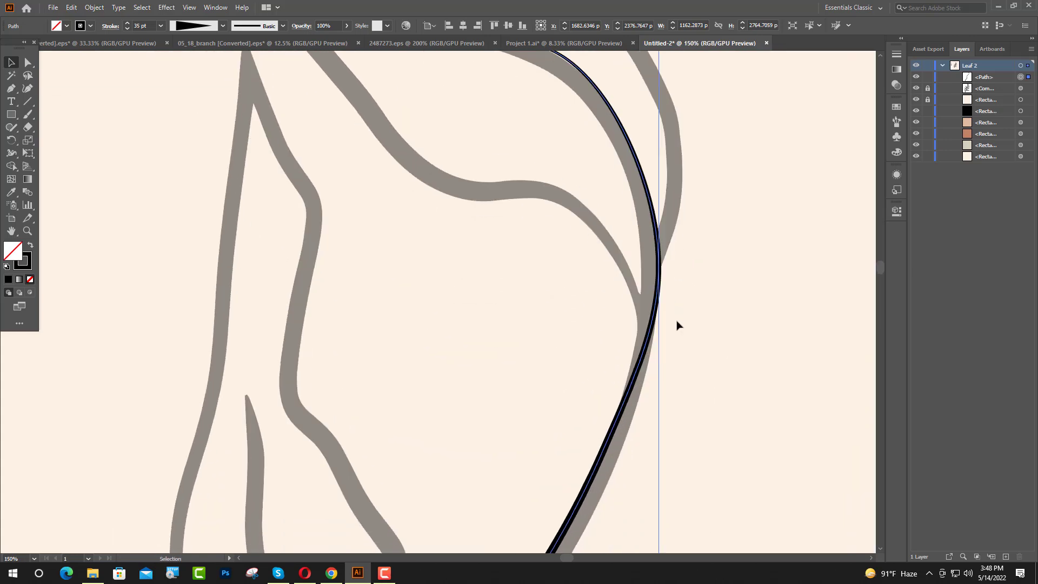
pyautogui.scroll(-3, 678, 325)
pyautogui.scroll(-2, 674, 338)
pyautogui.click(741, 389)
pyautogui.scroll(1, 741, 390)
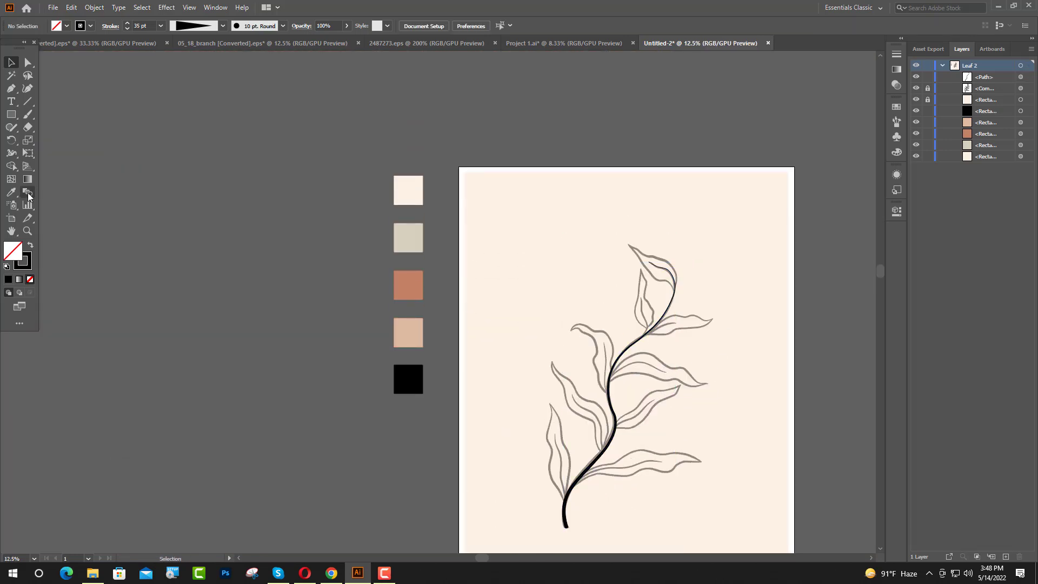
# Step: Start a Pen path at the lower-left leaf's base and trace its right edge toward the tip
pyautogui.click(13, 89)
pyautogui.scroll(5, 570, 495)
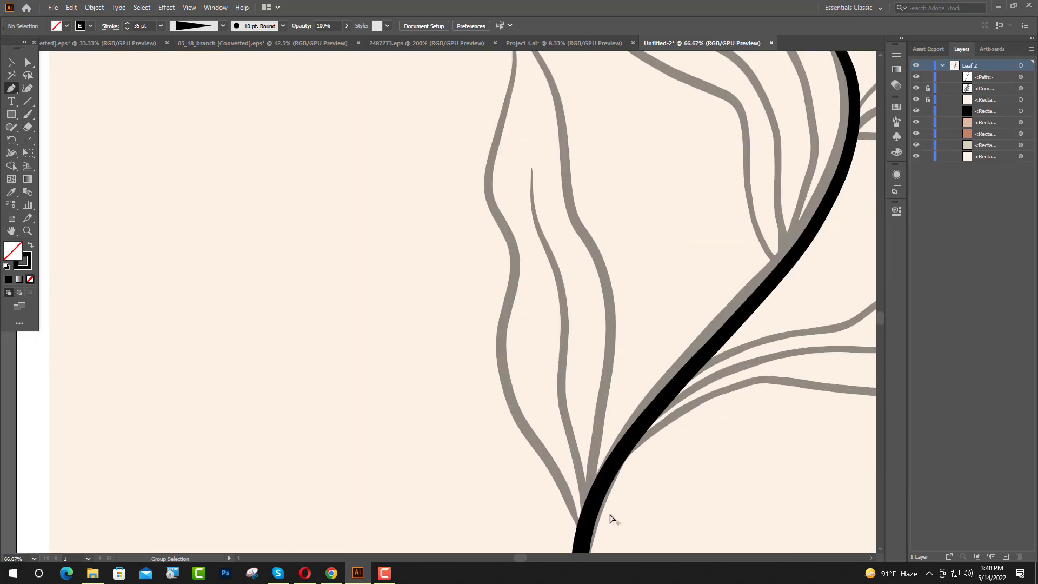
pyautogui.scroll(4, 614, 520)
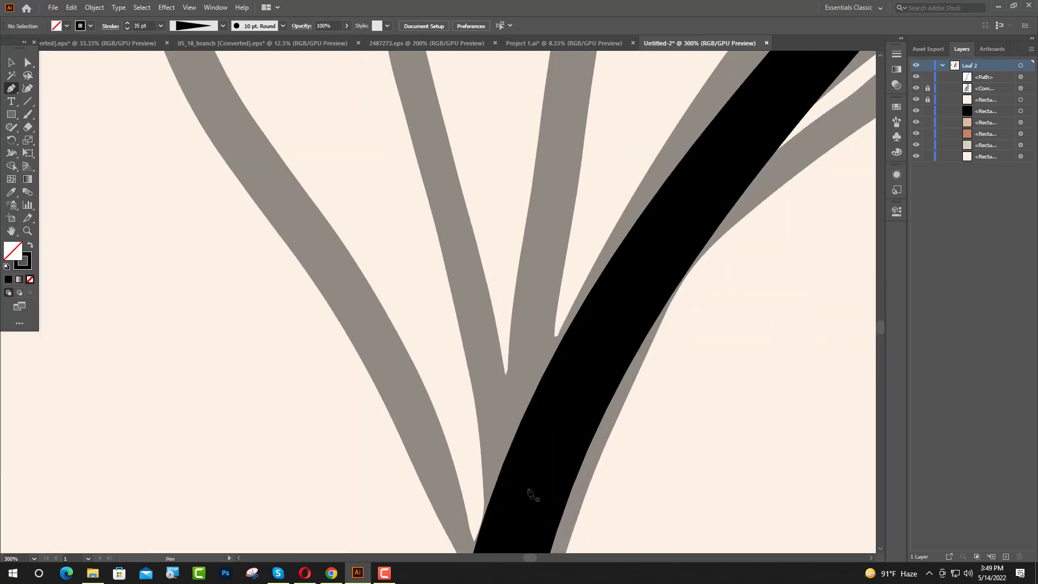
pyautogui.moveTo(530, 489); pyautogui.dragTo(545, 253)
pyautogui.scroll(-5, 543, 265)
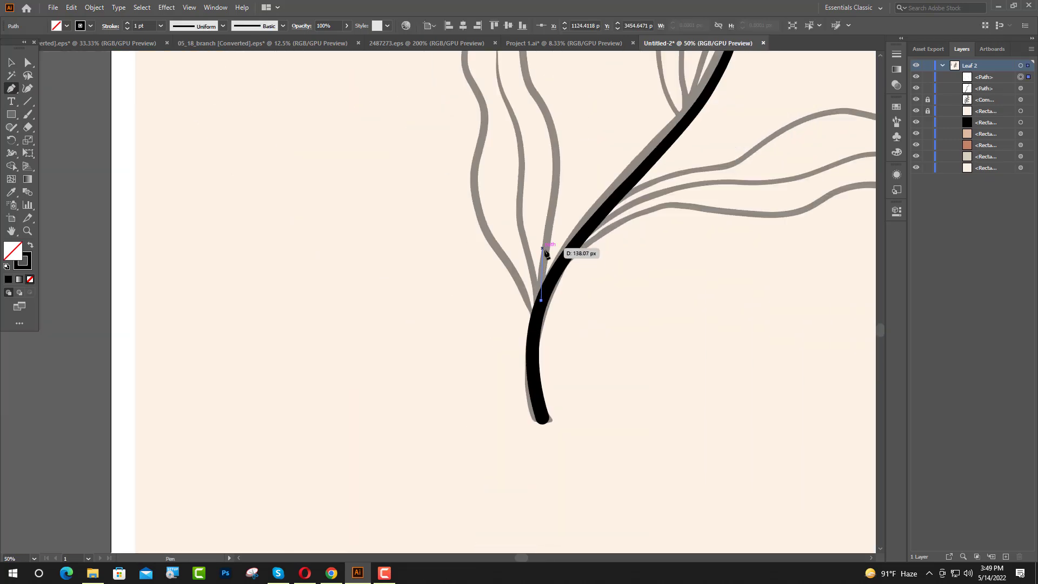
pyautogui.moveTo(545, 252); pyautogui.dragTo(543, 265)
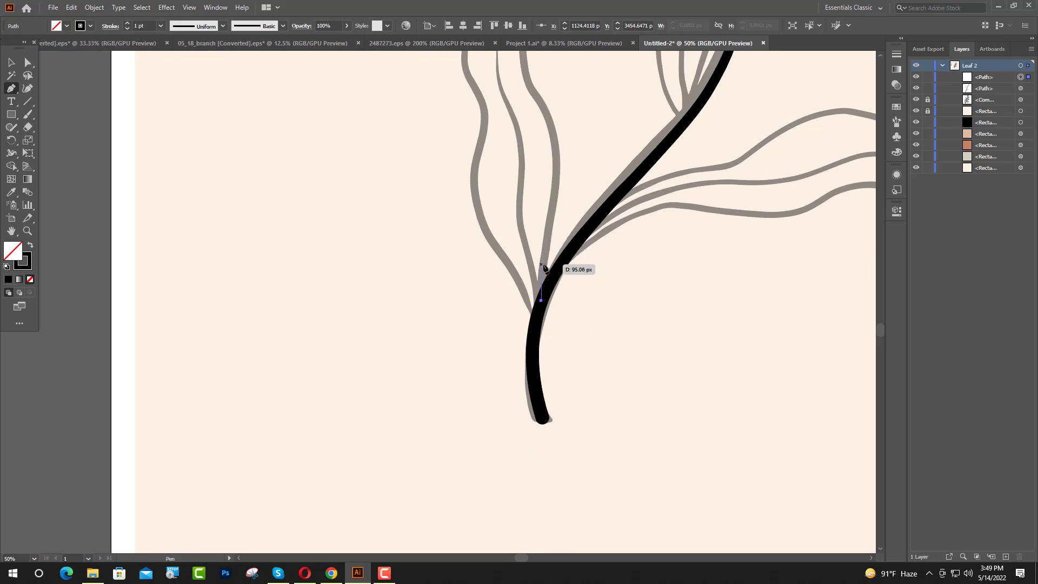
pyautogui.scroll(2, 544, 265)
pyautogui.scroll(1, 549, 267)
pyautogui.moveTo(544, 265); pyautogui.dragTo(549, 267)
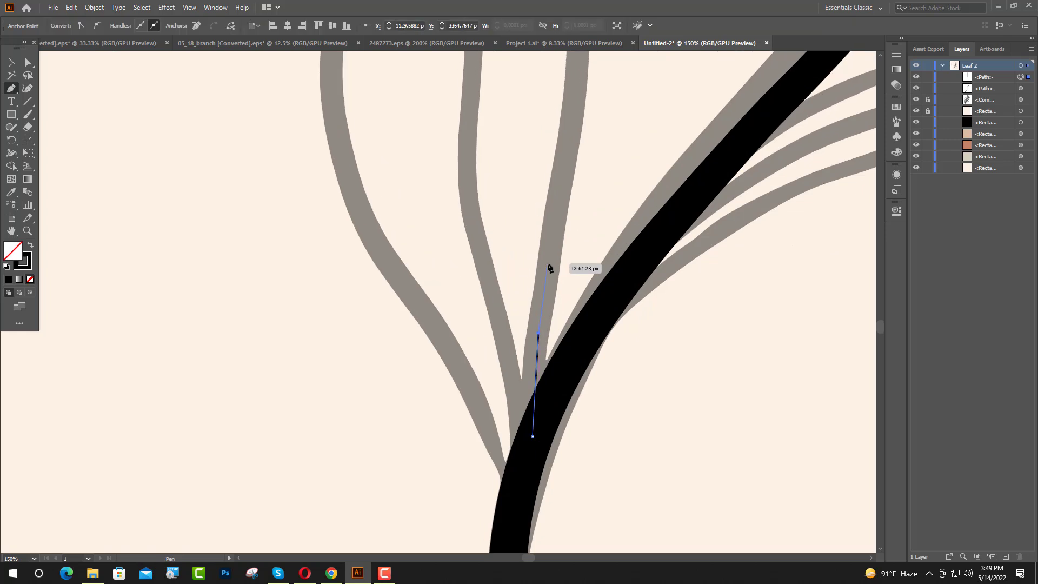
pyautogui.scroll(3, 549, 268)
pyautogui.scroll(2, 480, 177)
pyautogui.moveTo(468, 121); pyautogui.dragTo(460, 127)
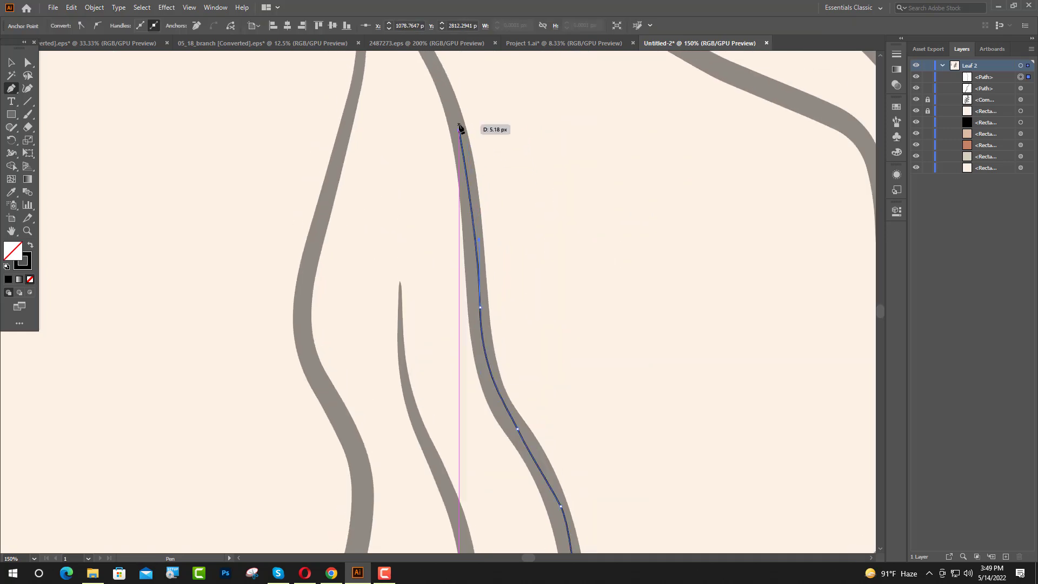
pyautogui.scroll(3, 459, 128)
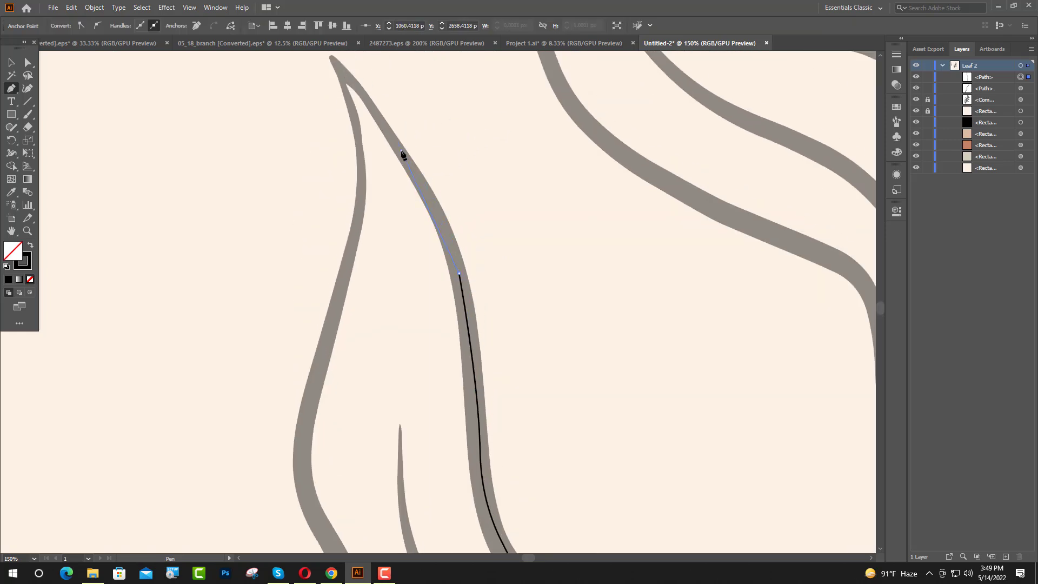
pyautogui.moveTo(391, 134); pyautogui.dragTo(373, 119)
pyautogui.moveTo(372, 116); pyautogui.dragTo(338, 66)
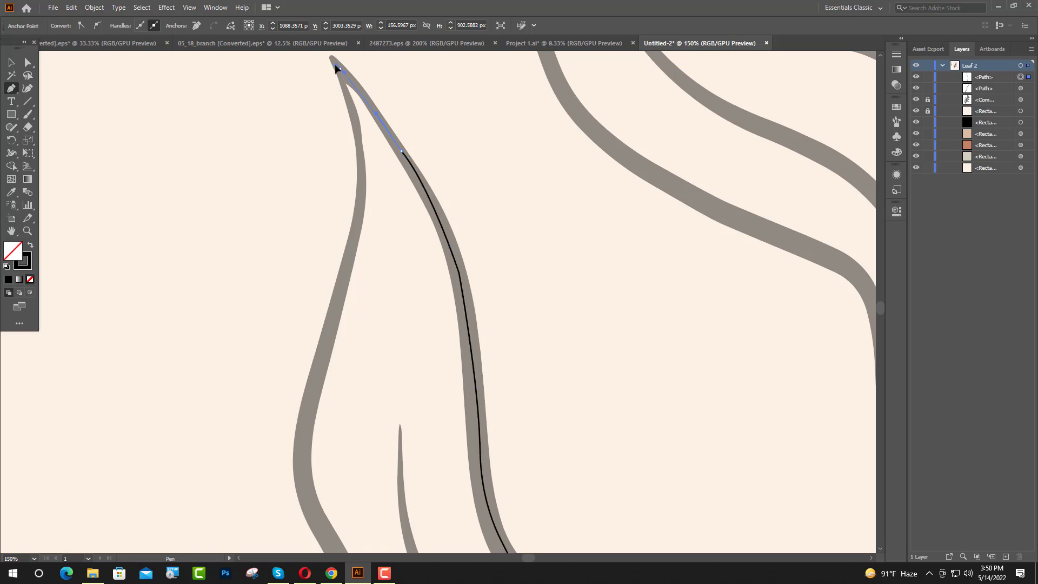
# Step: Set a corner at the leaf tip and trace the left edge back down to the base
pyautogui.scroll(1, 333, 61)
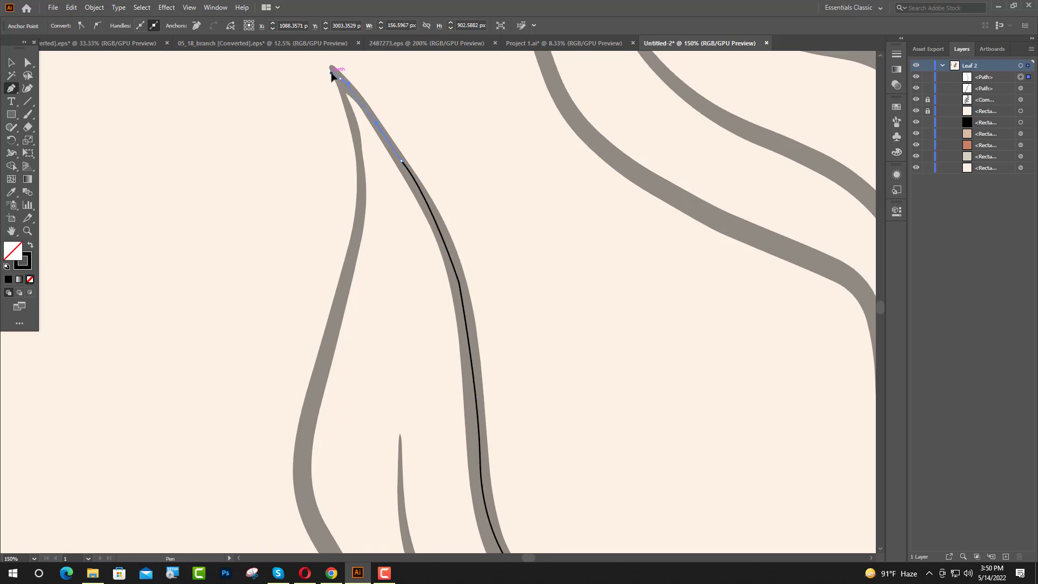
pyautogui.moveTo(331, 73)
pyautogui.mouseDown()
pyautogui.moveTo(362, 175)
pyautogui.moveTo(332, 322)
pyautogui.mouseUp()
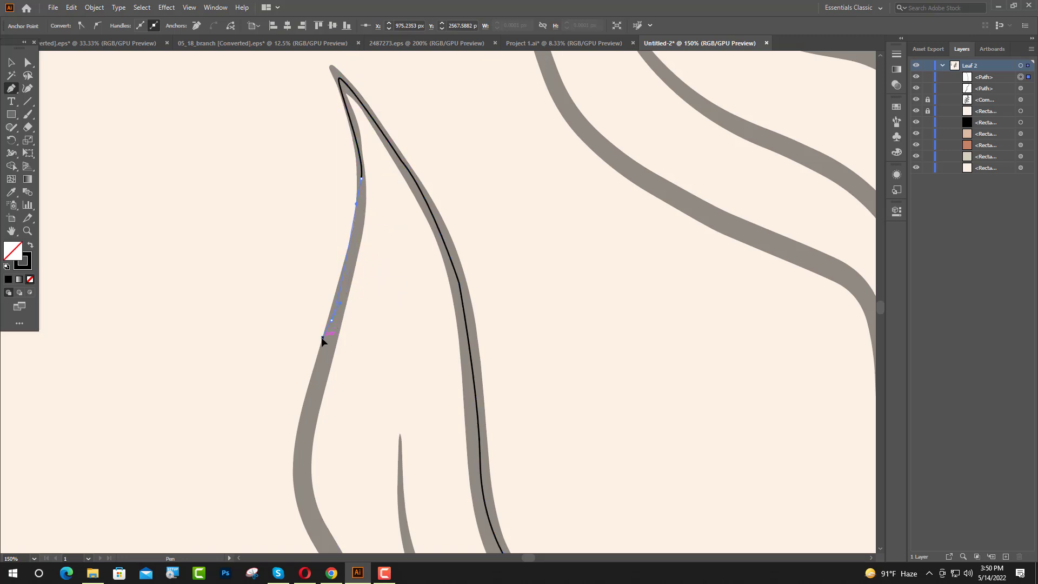
pyautogui.moveTo(322, 340)
pyautogui.mouseDown()
pyautogui.moveTo(316, 447)
pyautogui.moveTo(323, 430)
pyautogui.mouseUp()
pyautogui.scroll(-1, 301, 436)
pyautogui.scroll(-1, 317, 447)
pyautogui.moveTo(362, 504); pyautogui.dragTo(376, 493)
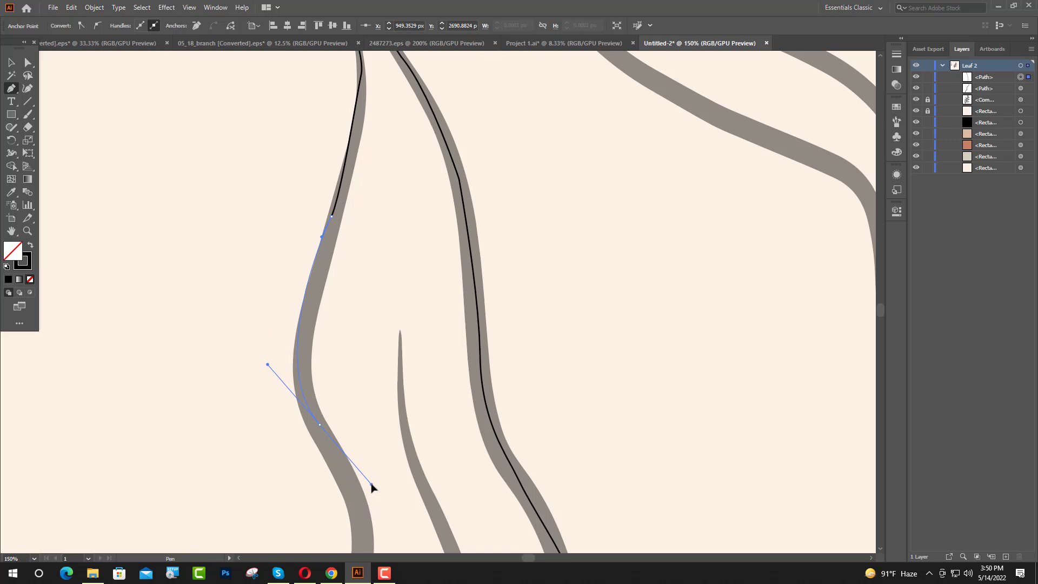
pyautogui.scroll(-2, 368, 471)
pyautogui.scroll(-1, 362, 465)
pyautogui.moveTo(358, 466); pyautogui.dragTo(343, 455)
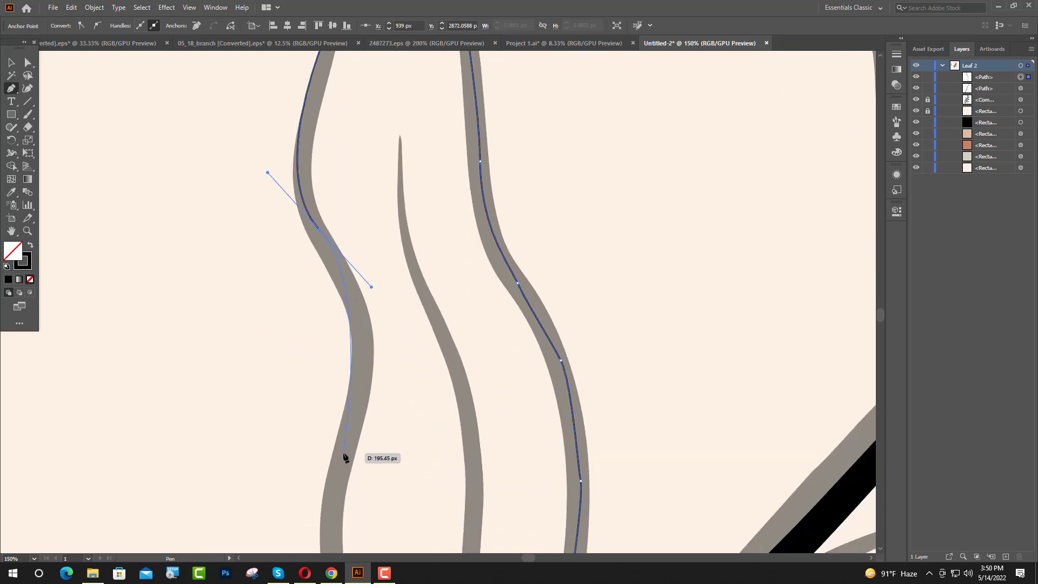
pyautogui.moveTo(316, 511)
pyautogui.mouseDown()
pyautogui.moveTo(306, 487)
pyautogui.moveTo(290, 484)
pyautogui.moveTo(311, 544)
pyautogui.mouseUp()
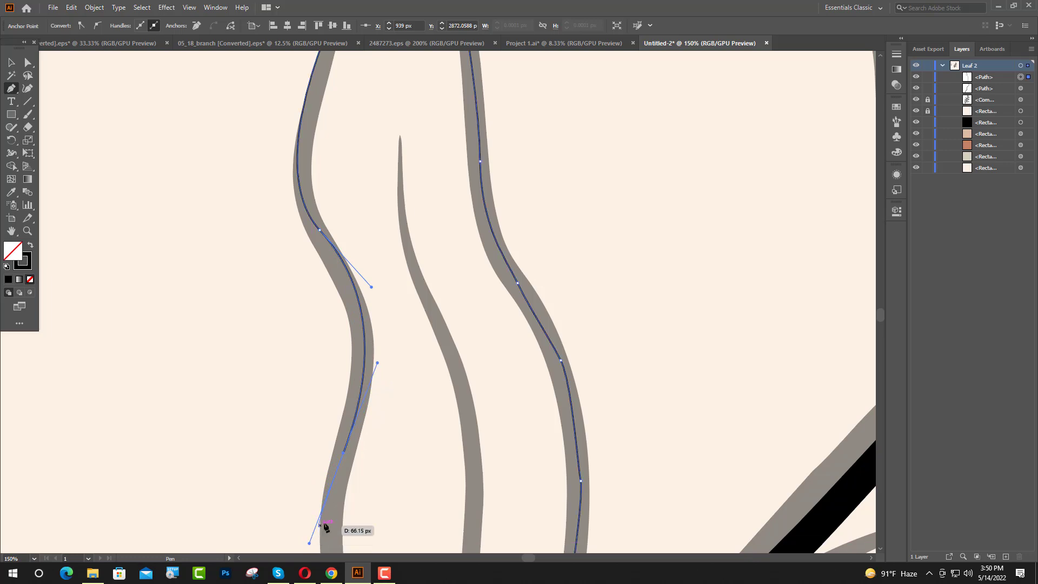
pyautogui.scroll(-4, 324, 528)
pyautogui.moveTo(376, 473); pyautogui.dragTo(389, 489)
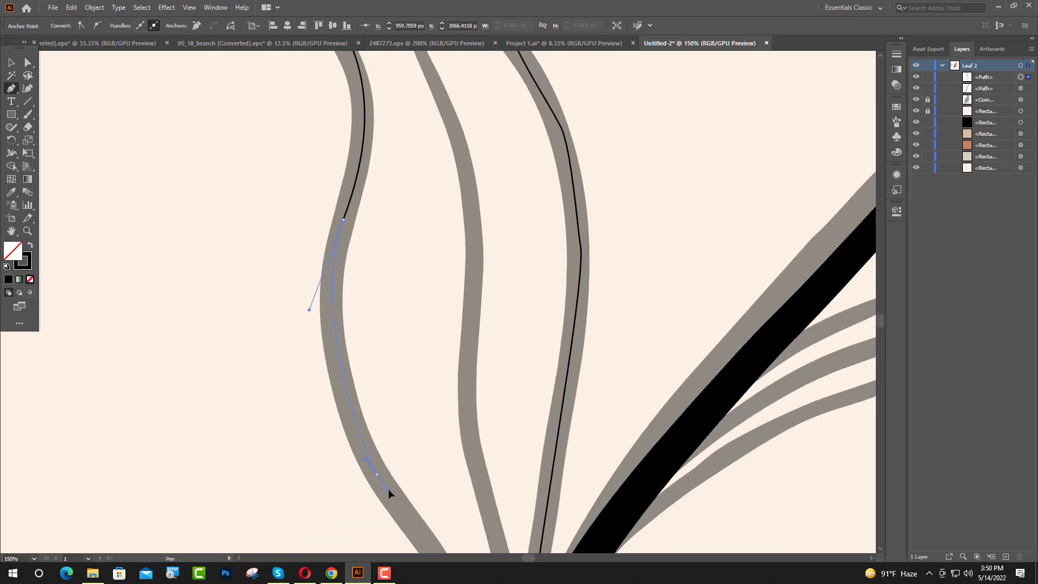
pyautogui.scroll(-3, 387, 487)
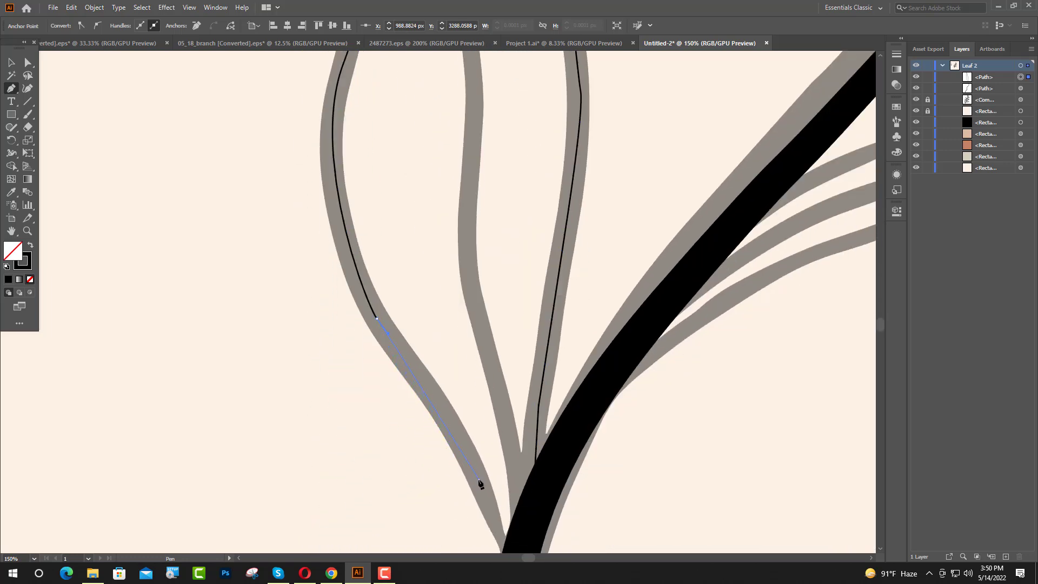
pyautogui.click(493, 522)
pyautogui.scroll(-1, 519, 540)
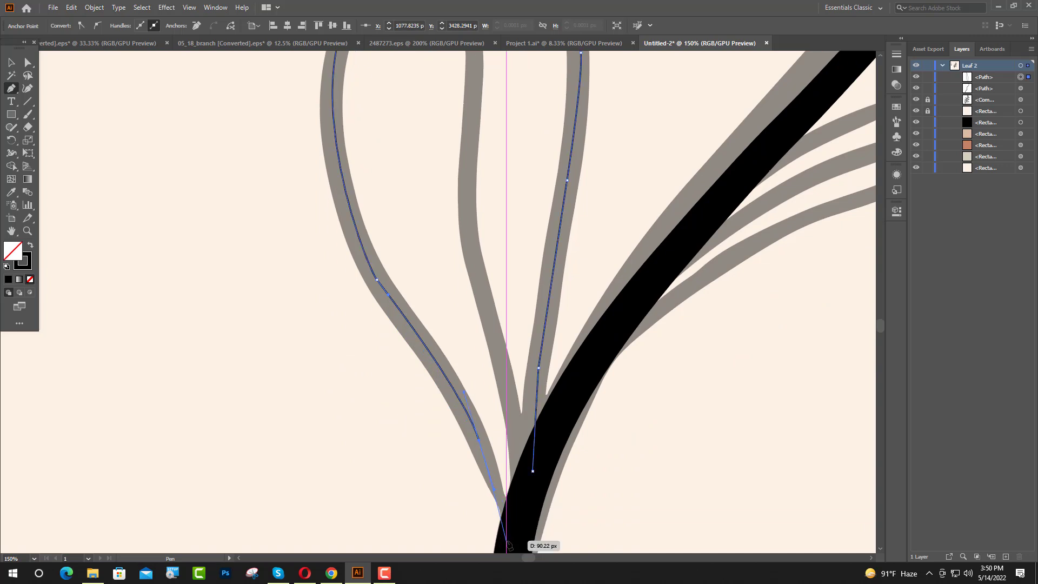
pyautogui.click(515, 521)
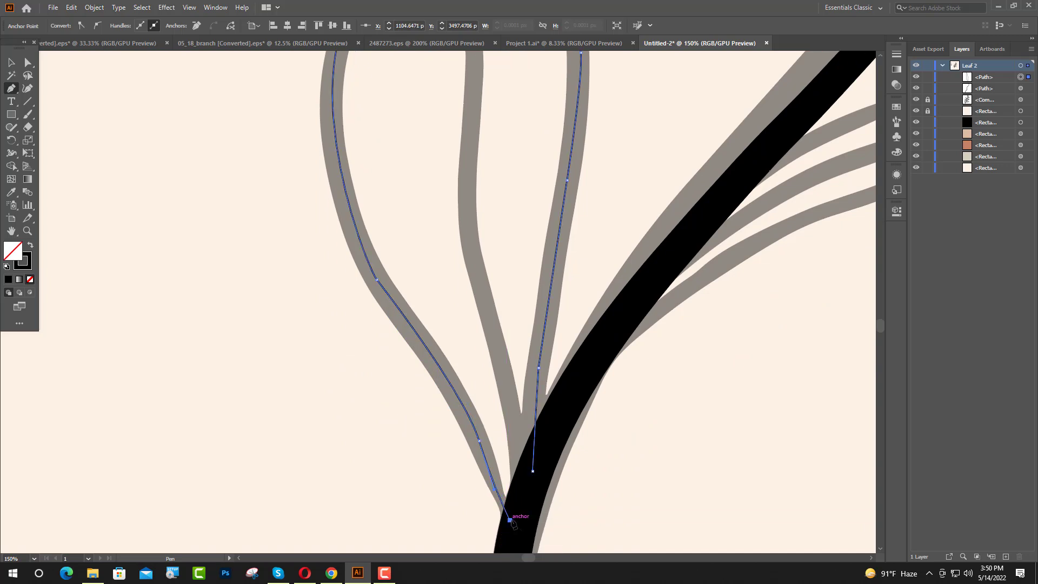
pyautogui.scroll(-4, 514, 521)
pyautogui.click(11, 63)
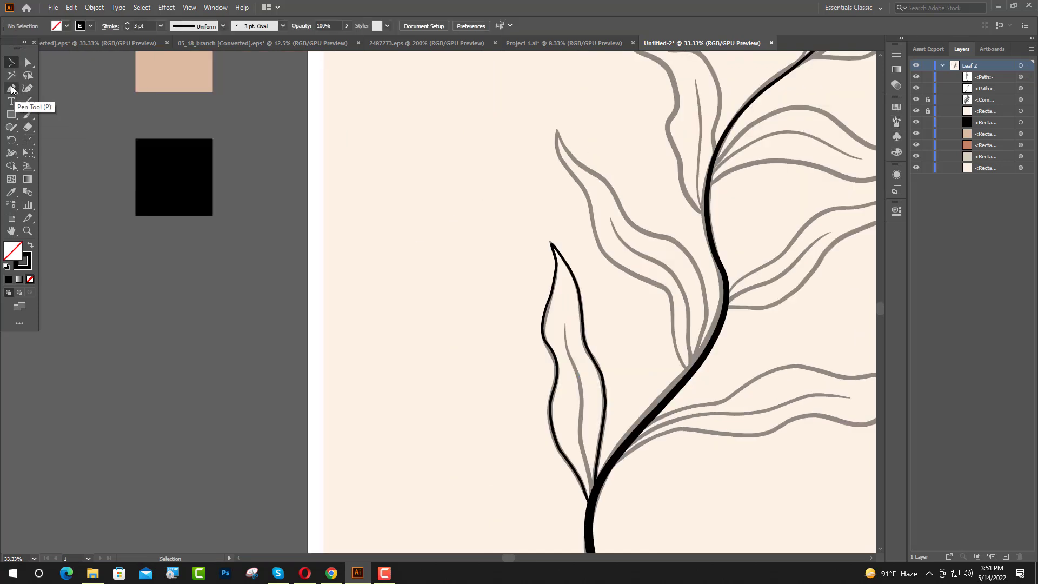
# Step: Pen-trace the small left leaf's vein as curves from its base up to the tip
pyautogui.press('p')
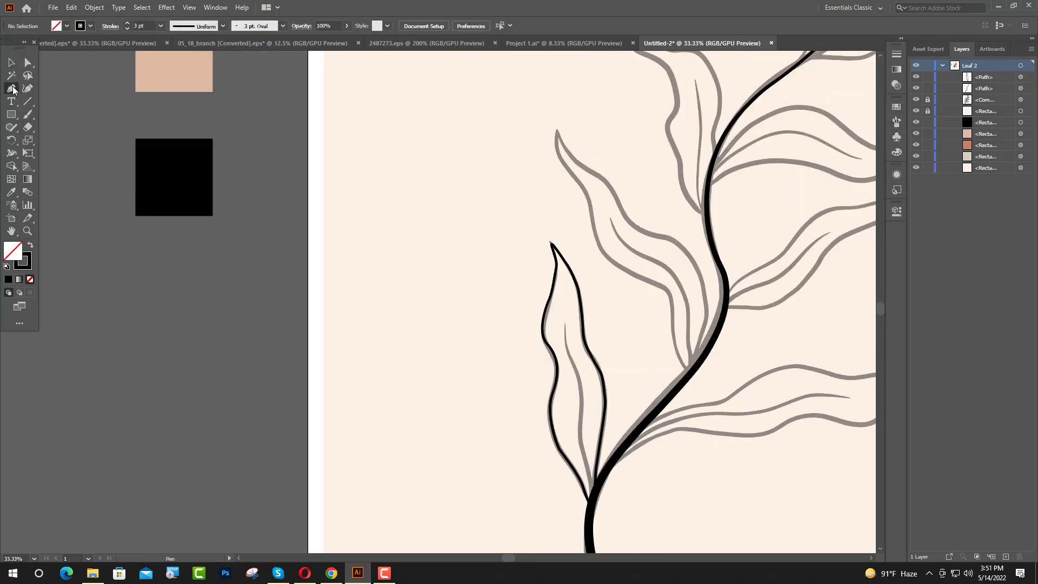
pyautogui.click(594, 497)
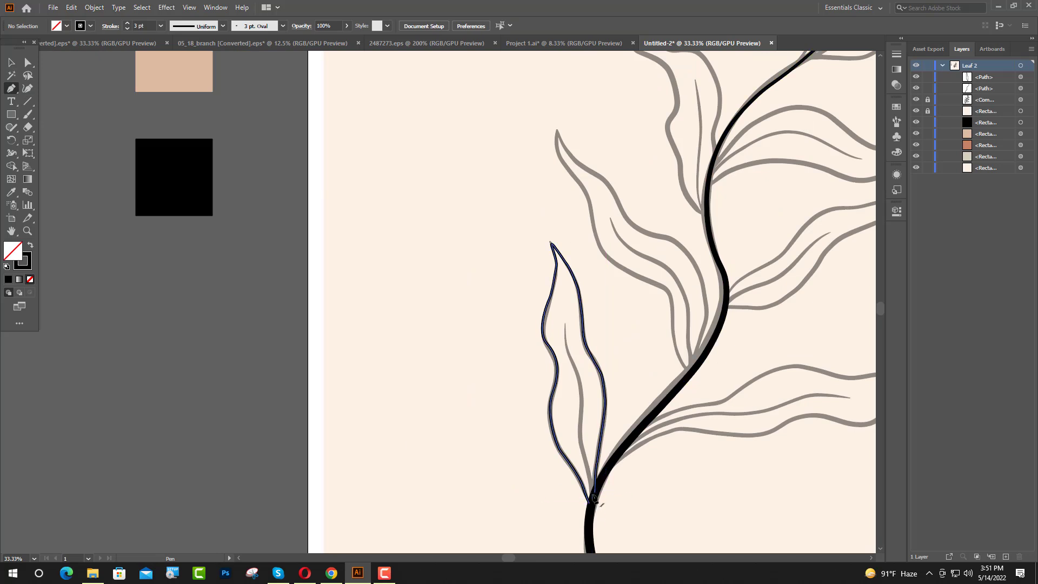
pyautogui.scroll(5, 590, 493)
pyautogui.scroll(-5, 586, 488)
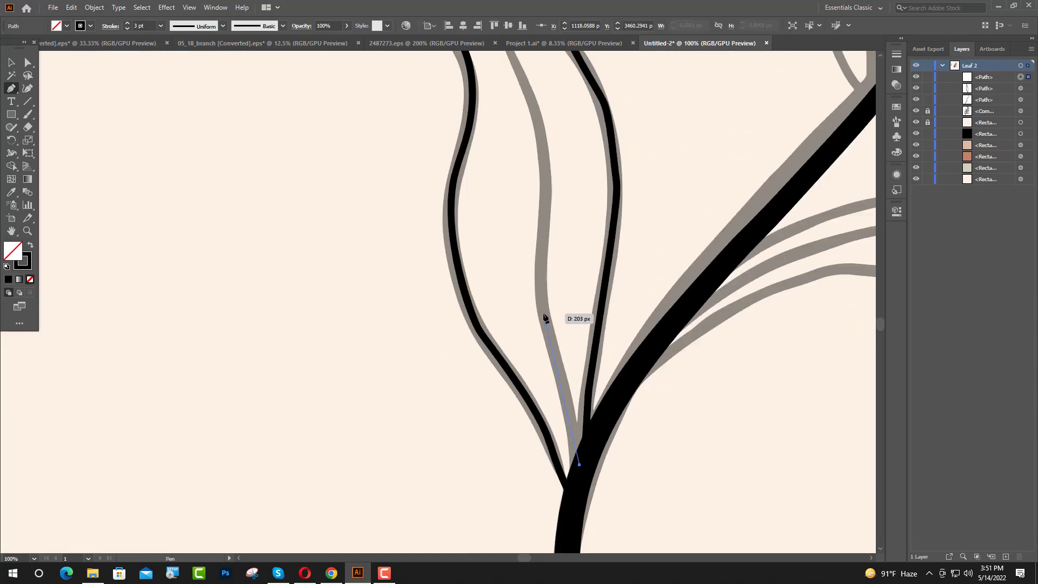
pyautogui.moveTo(546, 314); pyautogui.dragTo(539, 284)
pyautogui.scroll(2, 538, 284)
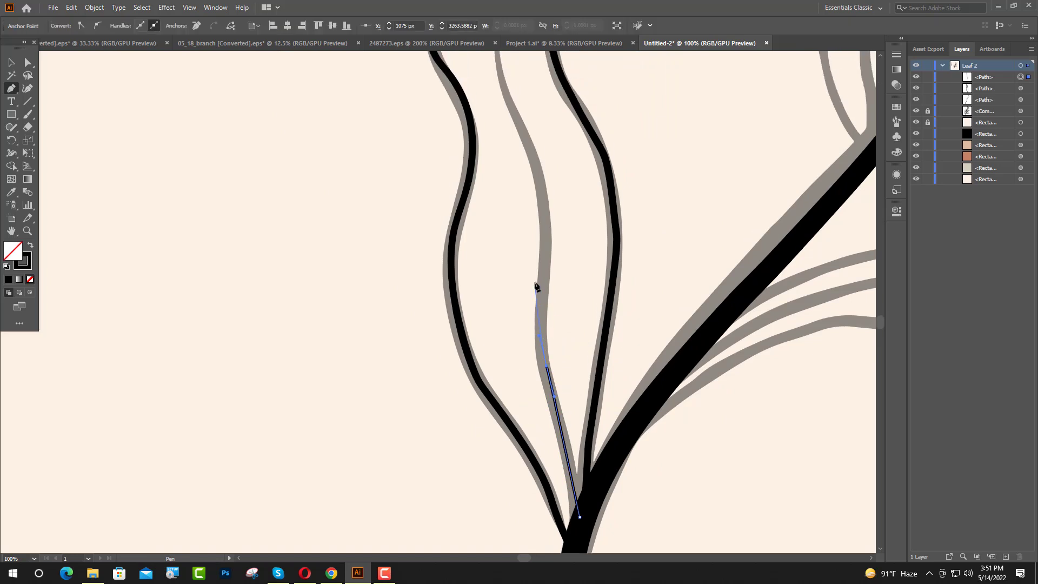
pyautogui.moveTo(549, 239); pyautogui.dragTo(549, 230)
pyautogui.scroll(3, 547, 227)
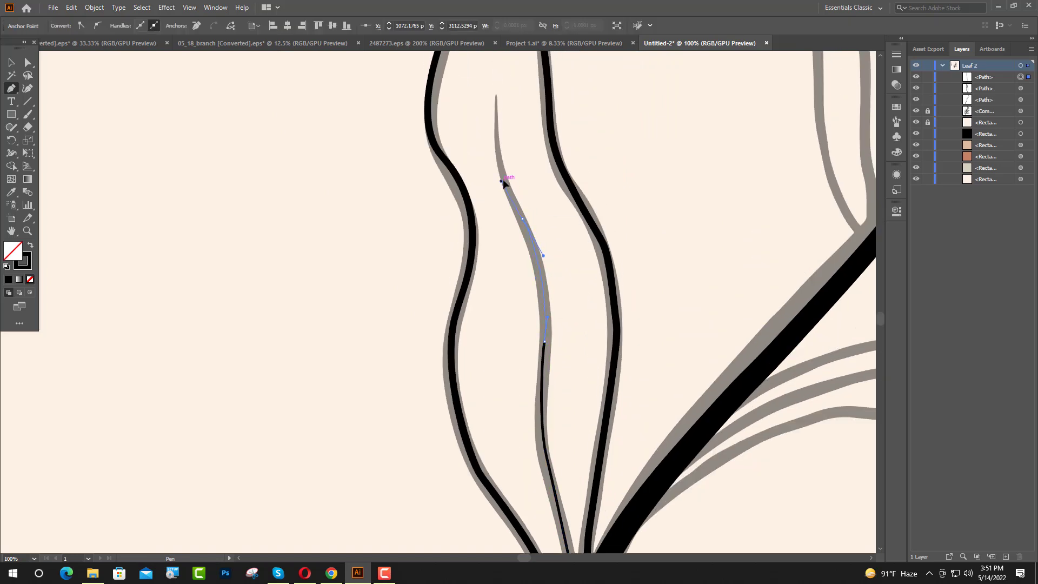
pyautogui.moveTo(509, 201); pyautogui.dragTo(501, 179)
pyautogui.moveTo(496, 99); pyautogui.dragTo(499, 59)
pyautogui.scroll(1, 499, 64)
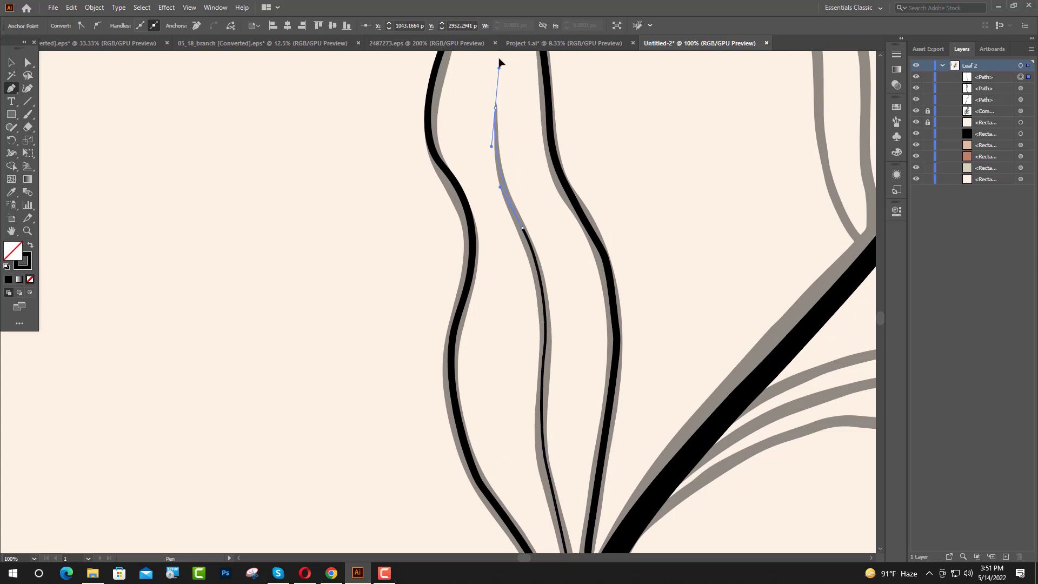
pyautogui.click(12, 63)
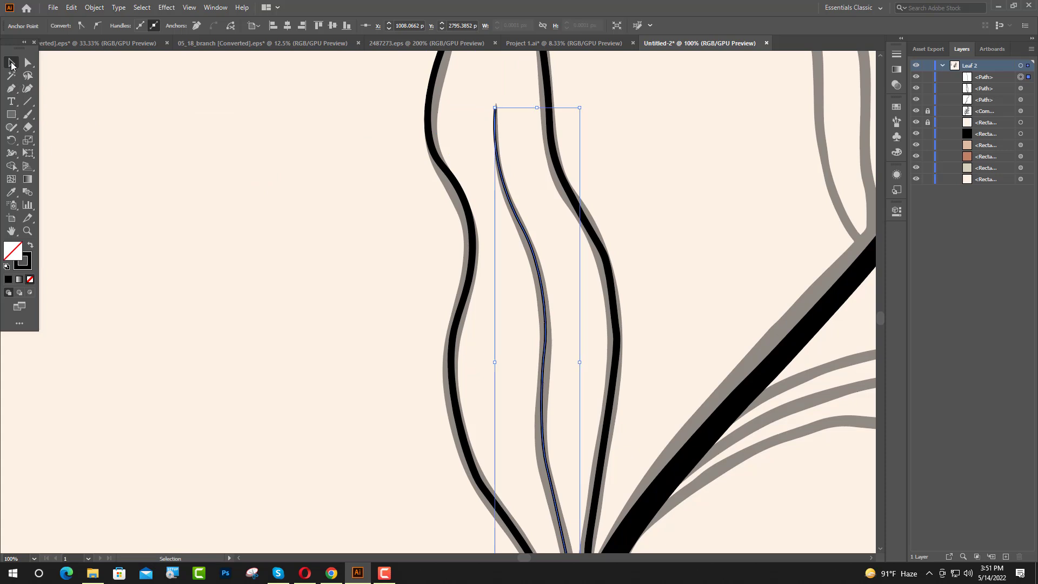
# Step: Try a new stroke weight on the vein, then undo the oversized 250 pt value
pyautogui.click(896, 177)
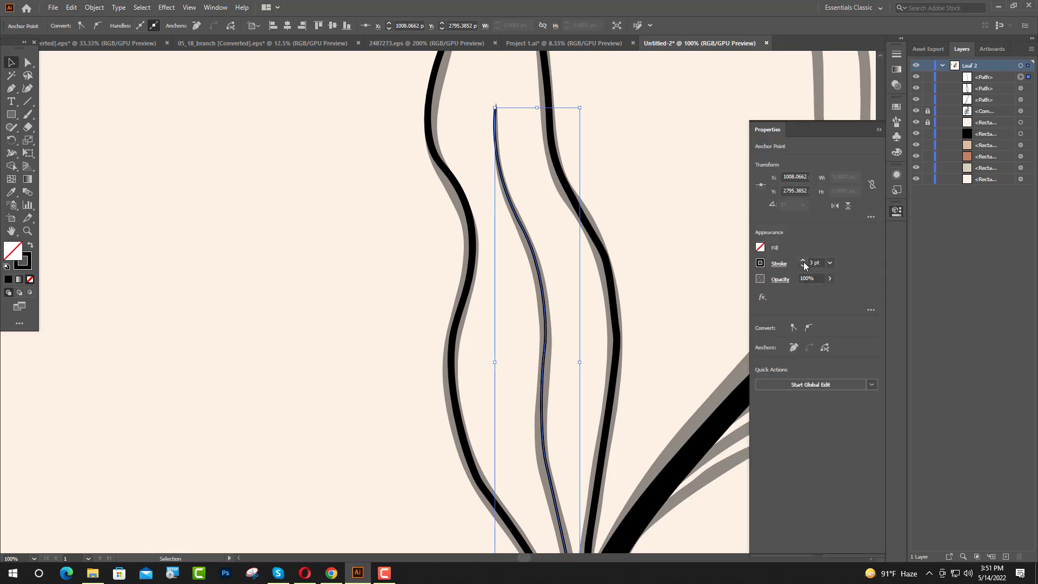
pyautogui.click(812, 263)
pyautogui.write('0')
pyautogui.press('Return')
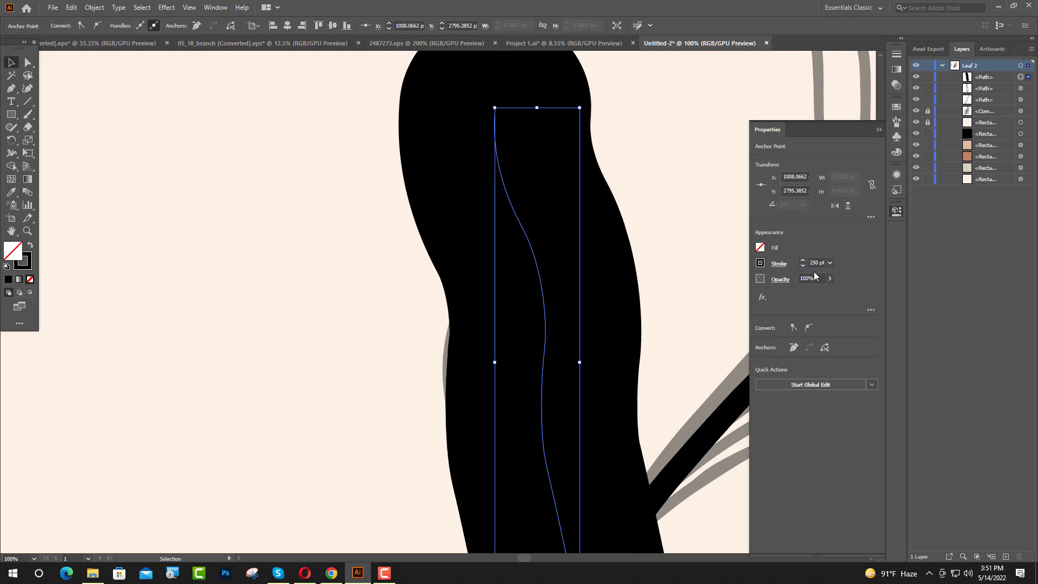
pyautogui.hotkey('ctrl', 'z')
# Step: Apply Width Profile 4 so the vein tapers to a point
pyautogui.click(779, 264)
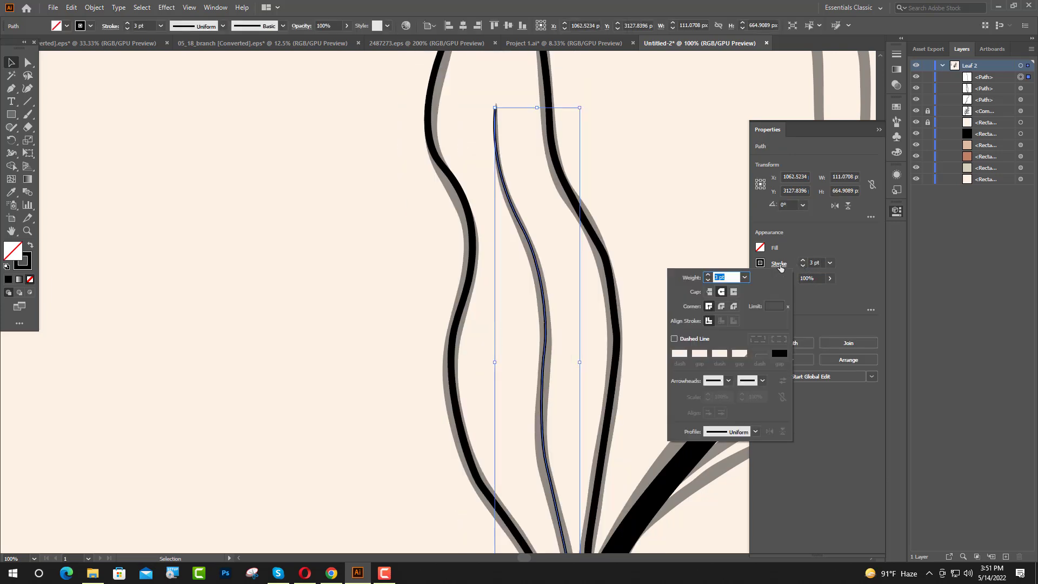
pyautogui.click(754, 431)
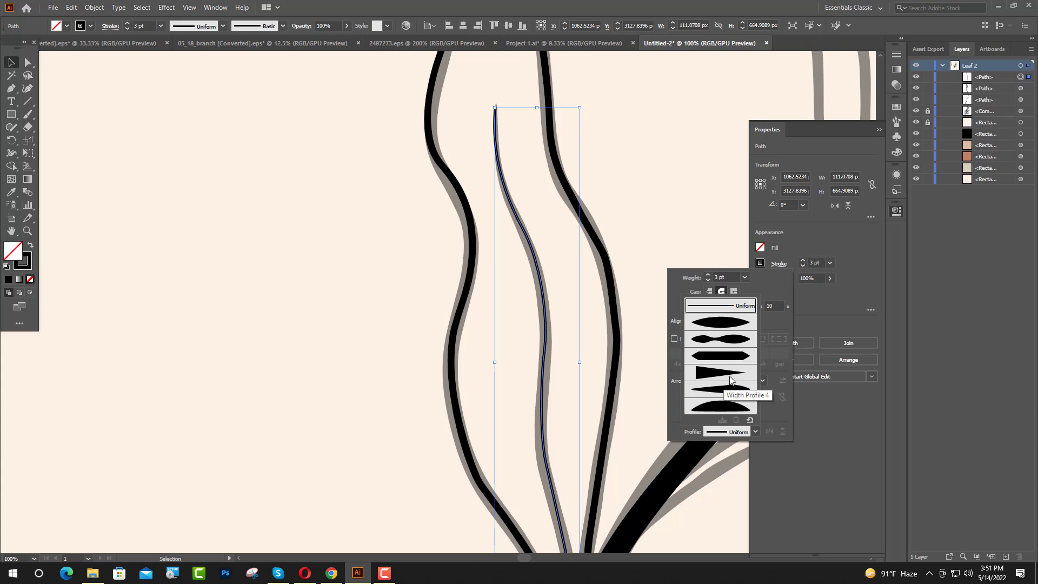
pyautogui.click(731, 377)
pyautogui.click(822, 472)
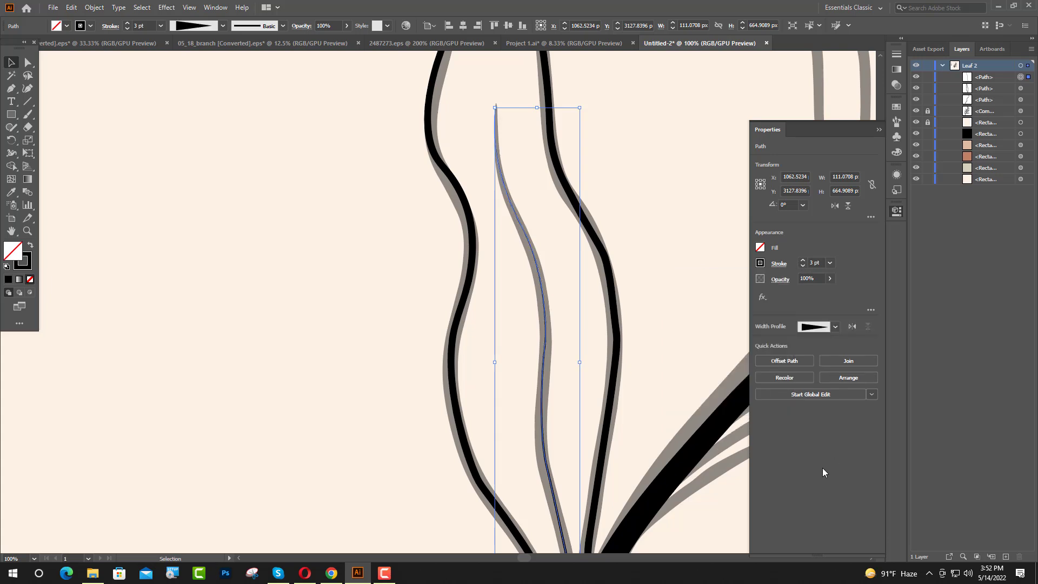
pyautogui.scroll(3, 540, 270)
pyautogui.scroll(4, 523, 194)
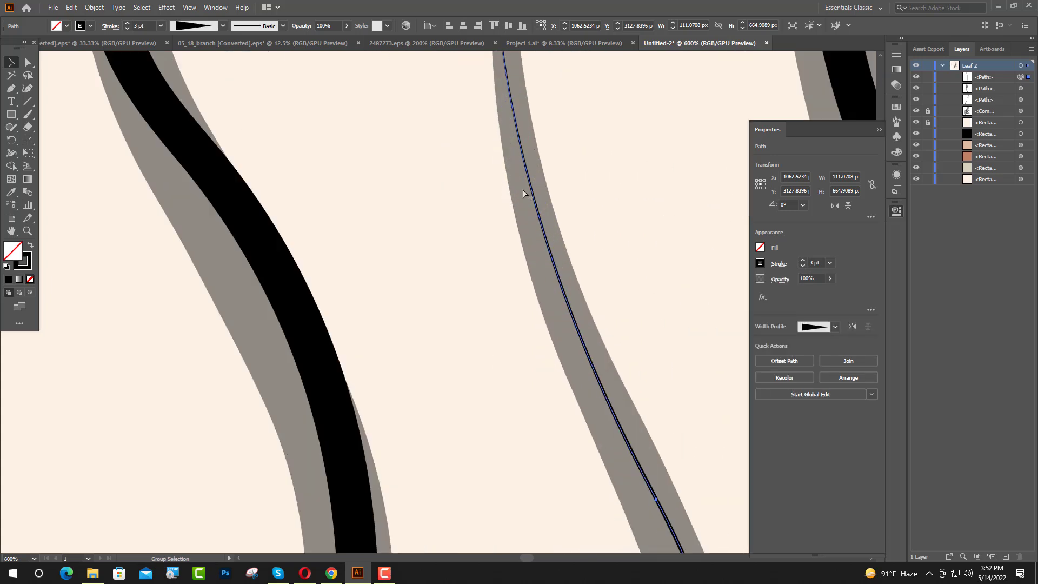
# Step: Deselect everything and brush a black outline over the lower long leaf
pyautogui.scroll(-5, 553, 333)
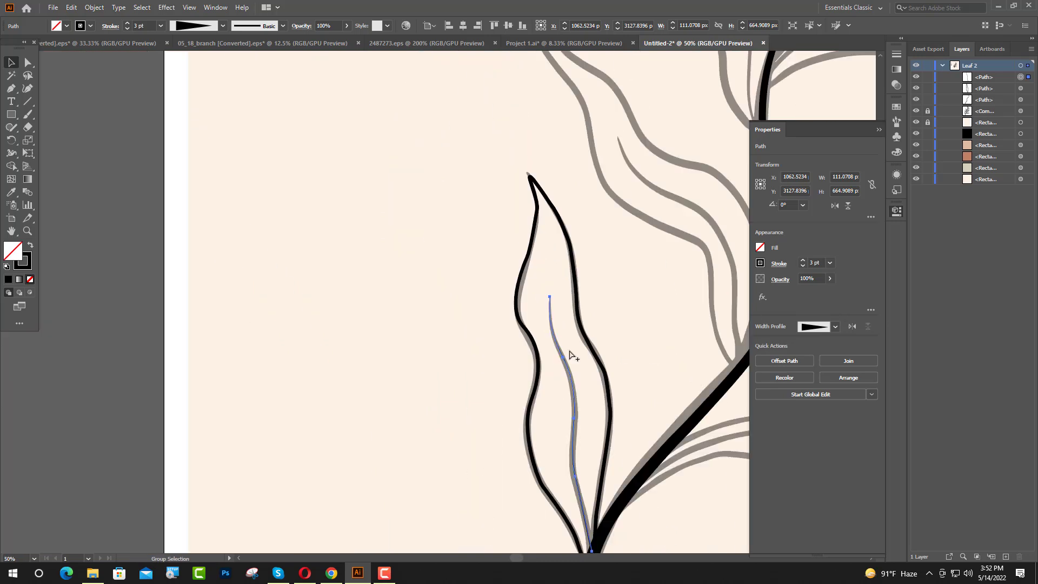
pyautogui.scroll(4, 600, 479)
pyautogui.hotkey('ctrl', 'shift', 'a')
pyautogui.scroll(-3, 678, 452)
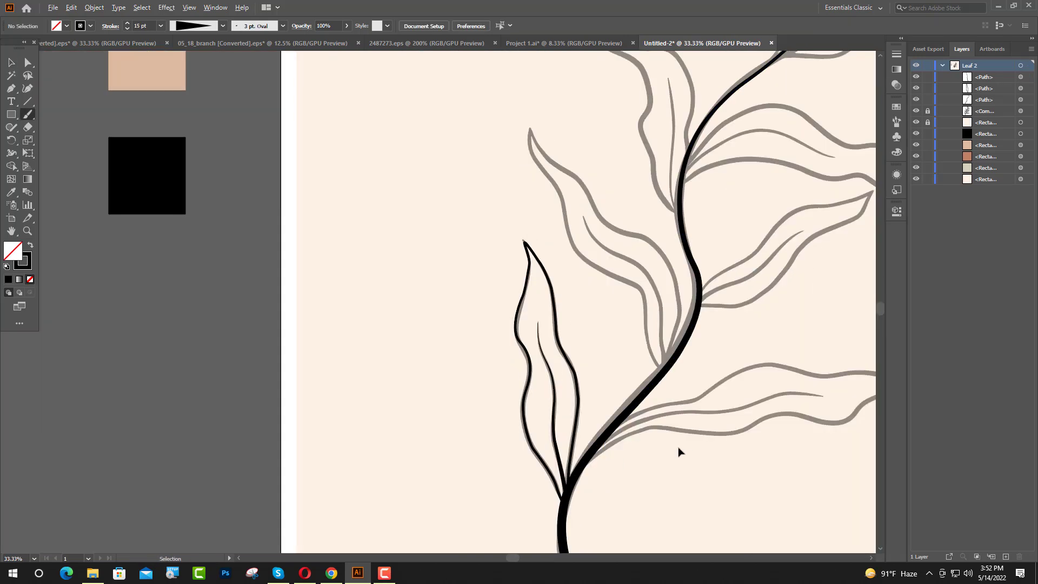
pyautogui.scroll(-2, 783, 432)
pyautogui.scroll(1, 776, 433)
pyautogui.press('b')
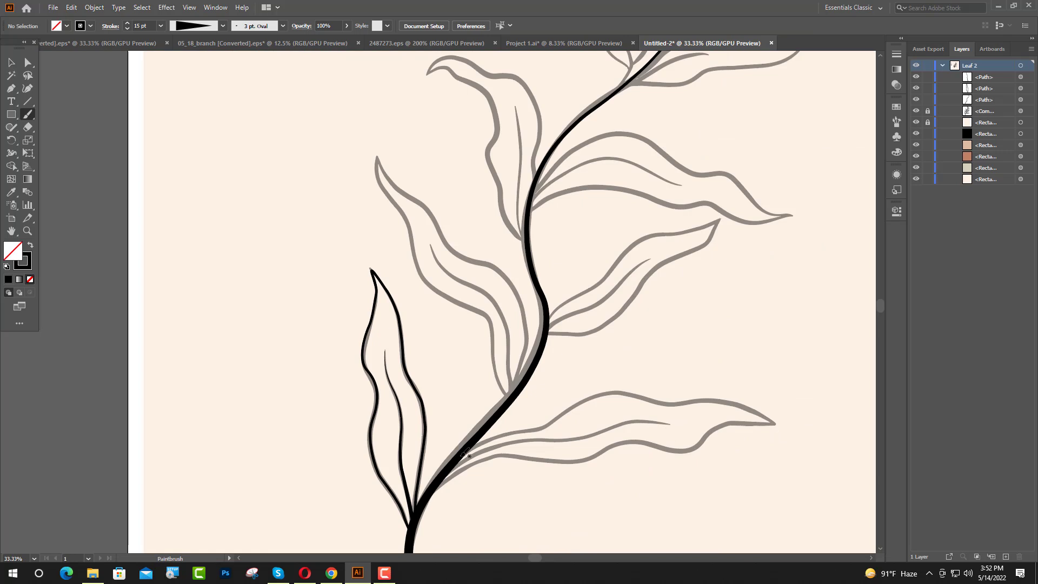
pyautogui.moveTo(493, 439); pyautogui.dragTo(509, 456)
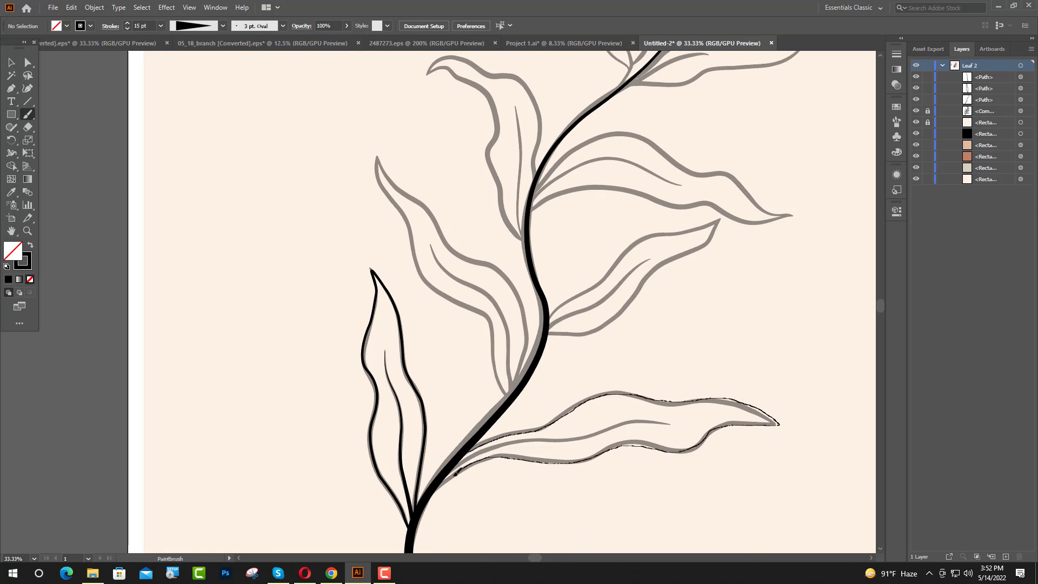
pyautogui.moveTo(437, 484); pyautogui.dragTo(438, 486)
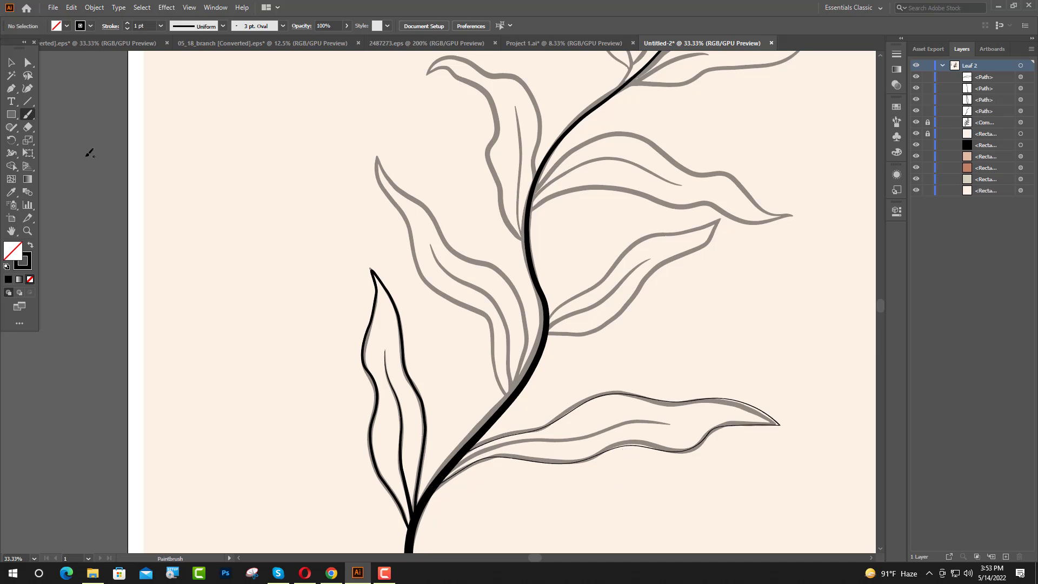
# Step: Check the lower leaf outline, then brush a thick outline around the middle leaf
pyautogui.click(11, 62)
pyautogui.click(633, 446)
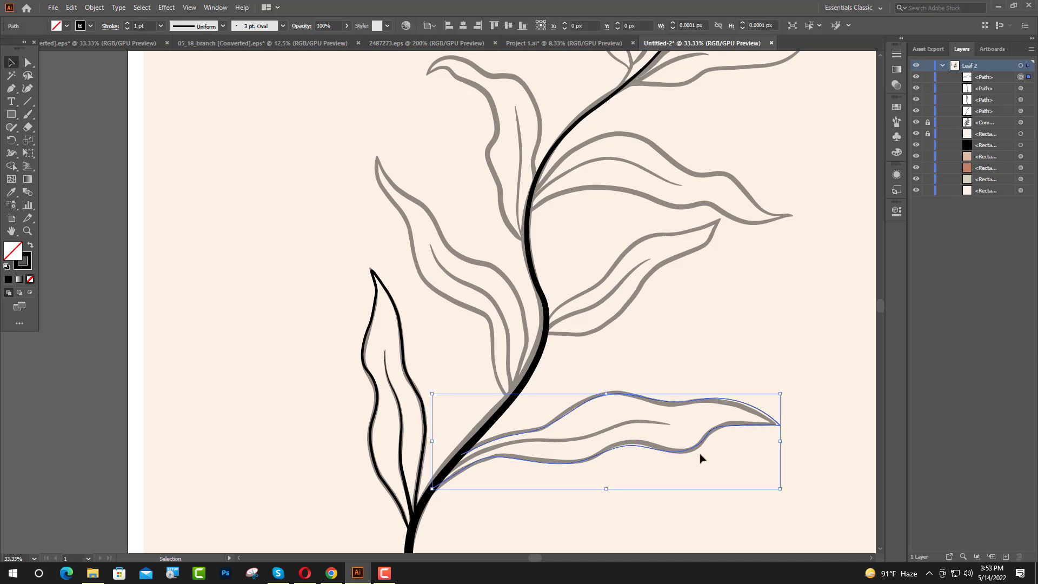
pyautogui.keyDown('alt'); pyautogui.scroll(5, 784, 424); pyautogui.keyUp('alt')
pyautogui.keyDown('alt'); pyautogui.scroll(-5, 786, 426); pyautogui.keyUp('alt')
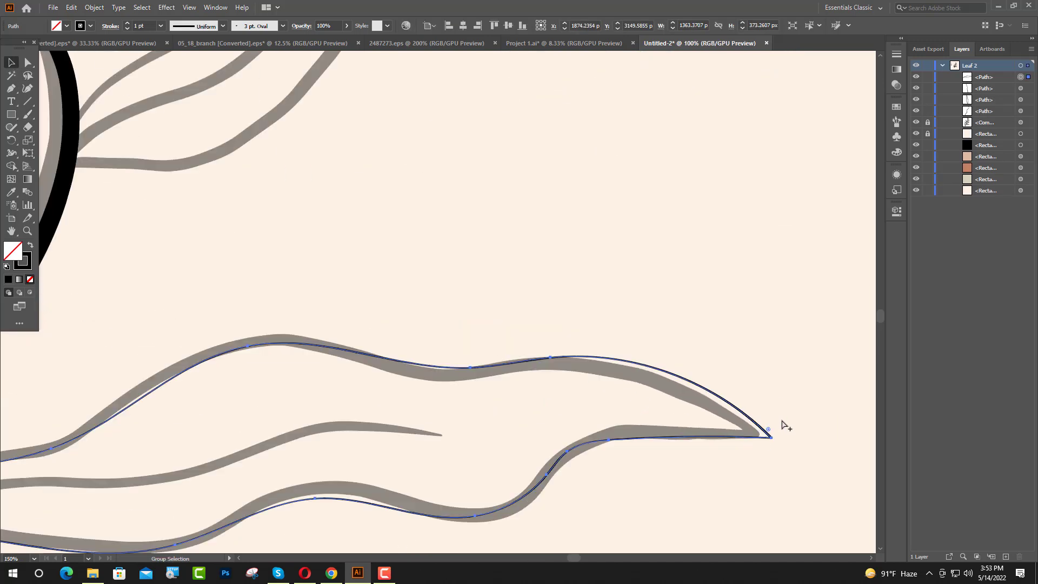
pyautogui.click(896, 211)
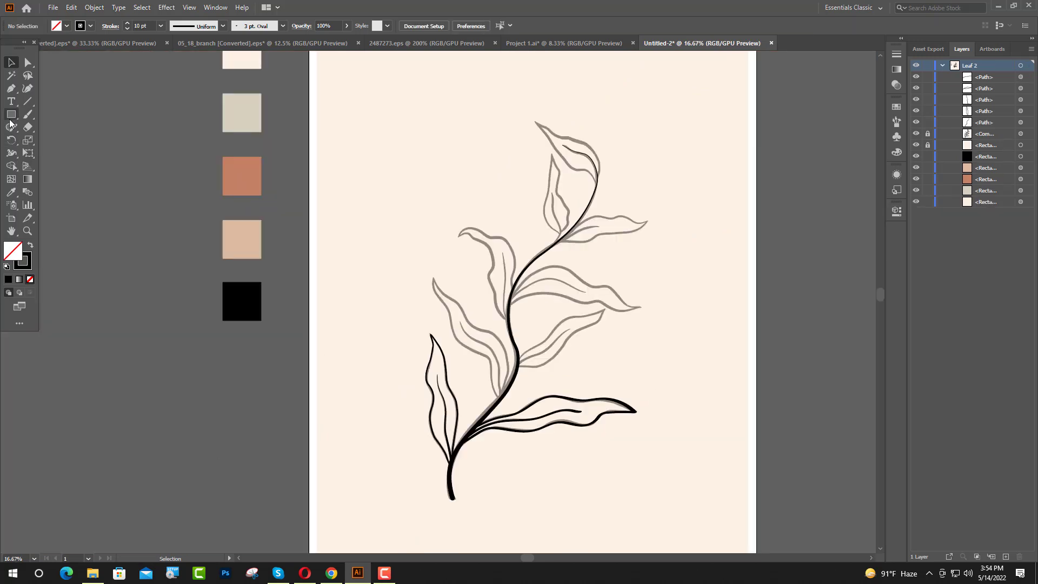
pyautogui.click(28, 115)
pyautogui.keyDown('alt'); pyautogui.scroll(3, 513, 399); pyautogui.keyUp('alt')
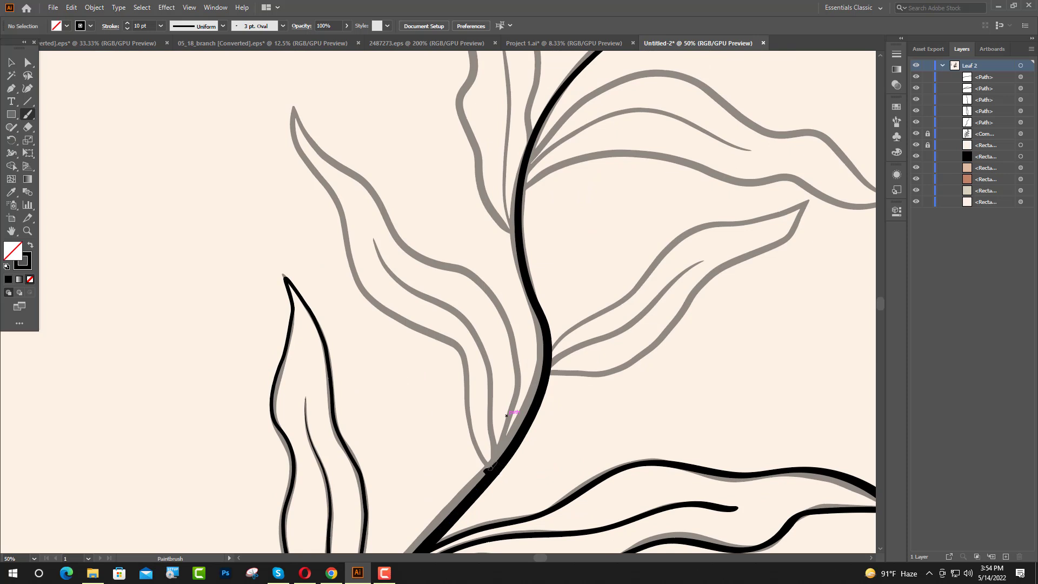
pyautogui.moveTo(487, 448)
pyautogui.mouseDown()
pyautogui.moveTo(457, 338)
pyautogui.moveTo(364, 282)
pyautogui.moveTo(510, 340)
pyautogui.moveTo(514, 450)
pyautogui.mouseUp()
# Step: Thin the middle leaf outline's stroke to 5 pt
pyautogui.click(11, 63)
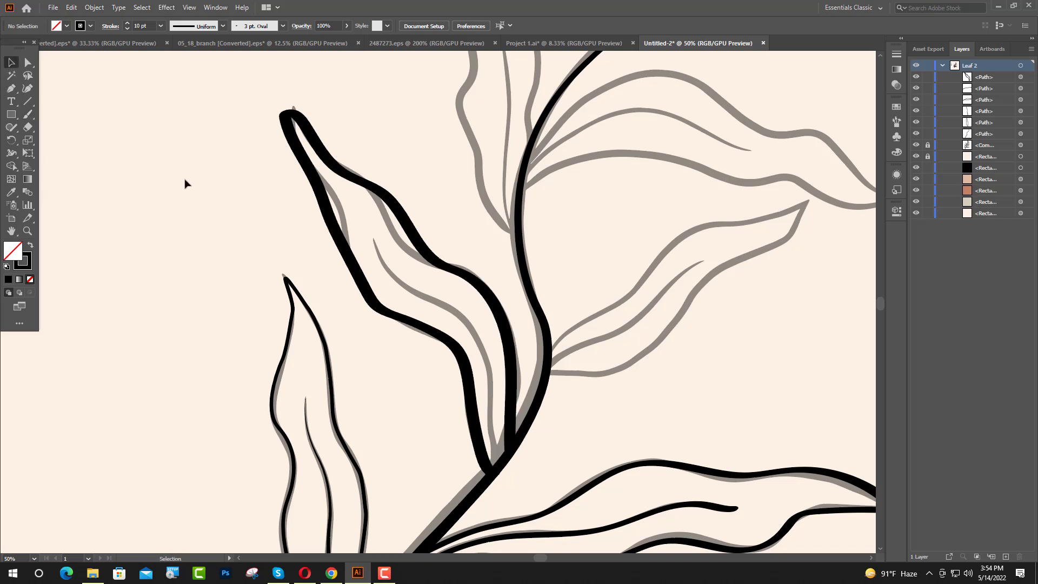
pyautogui.click(390, 318)
pyautogui.click(897, 211)
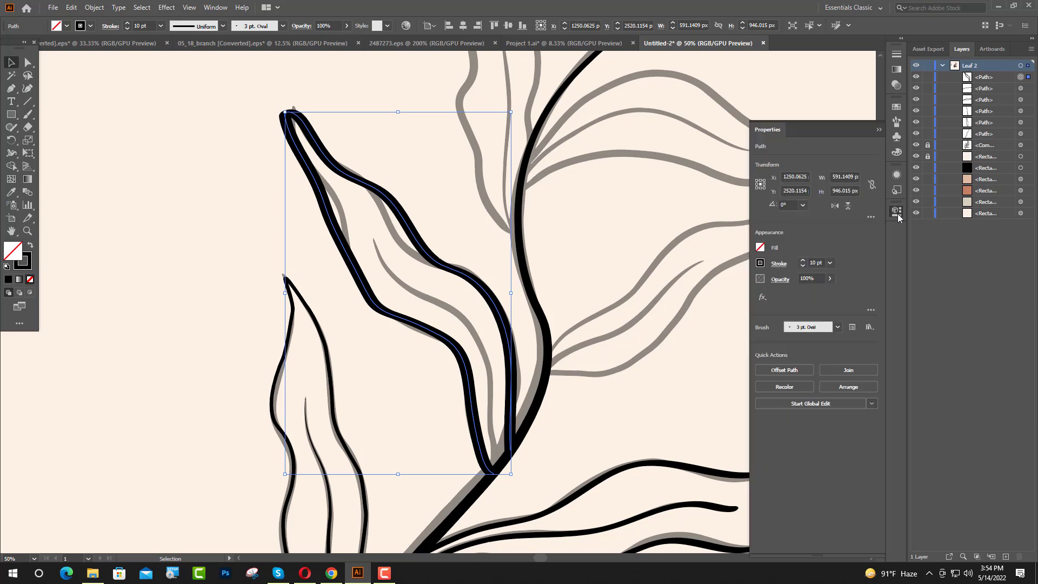
pyautogui.click(814, 264)
pyautogui.write('5')
pyautogui.press('Return')
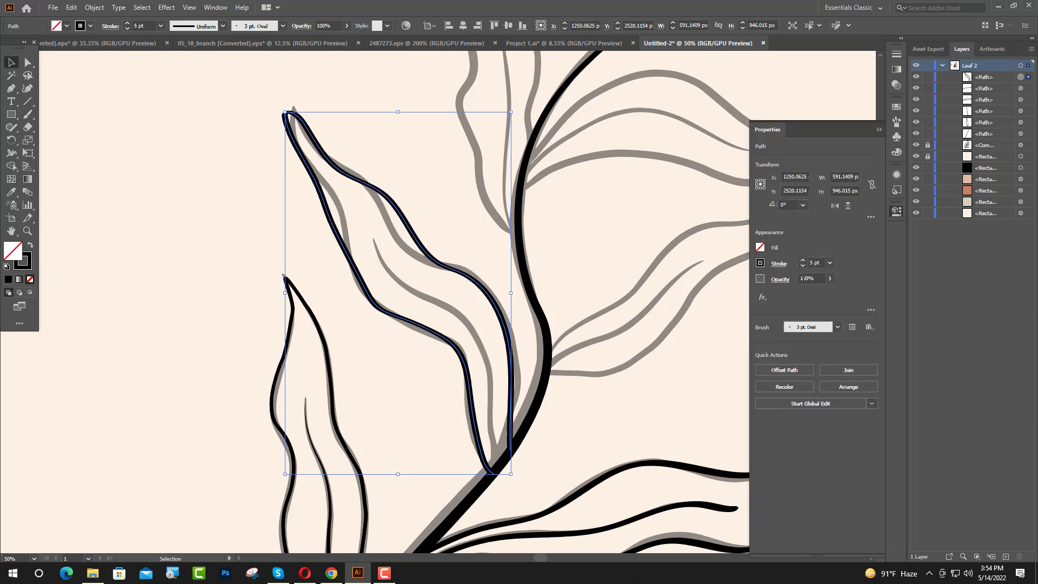
pyautogui.click(879, 129)
pyautogui.click(647, 455)
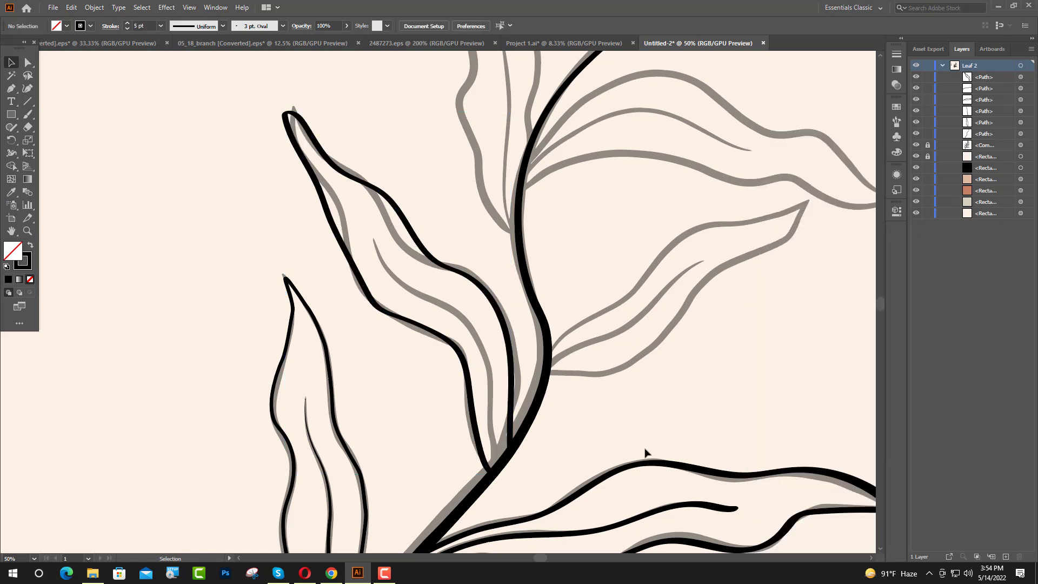
# Step: Inspect the lower leaf outline and toggle the grey sketch to check the black lines
pyautogui.scroll(-3, 574, 453)
pyautogui.click(559, 442)
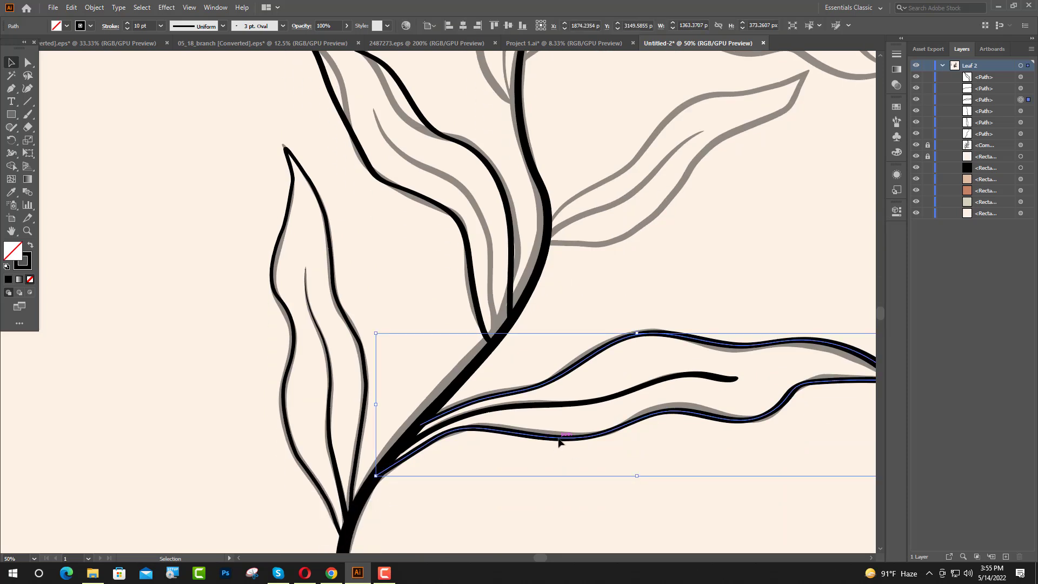
pyautogui.click(897, 211)
pyautogui.write('10')
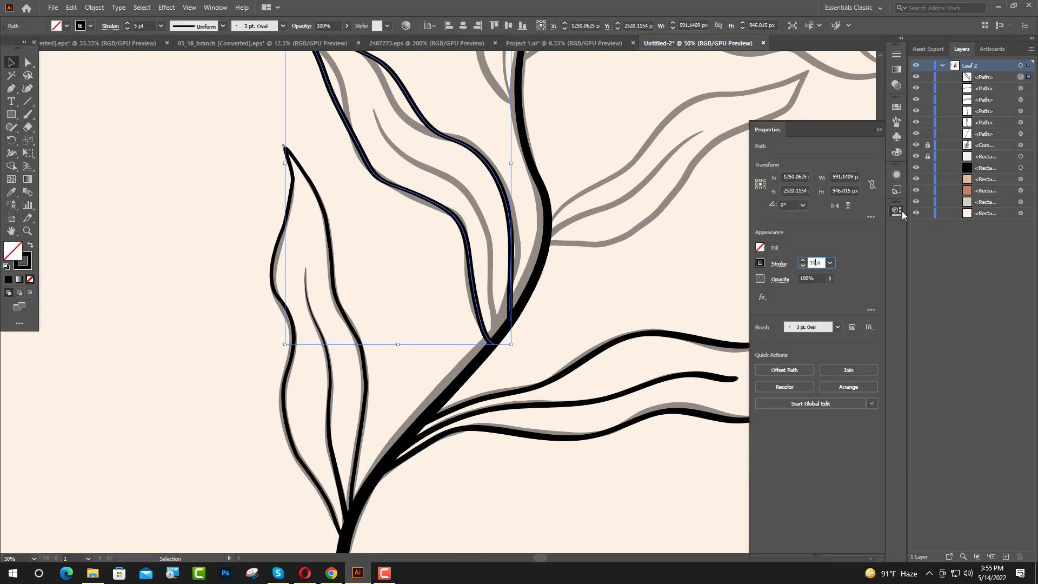
pyautogui.click(879, 129)
pyautogui.click(703, 405)
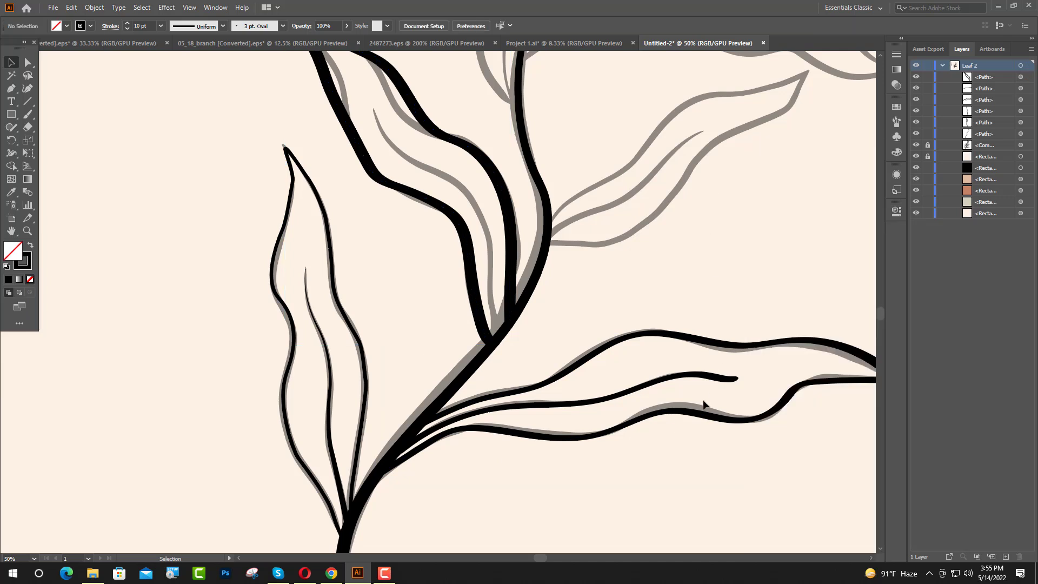
pyautogui.scroll(-3, 703, 406)
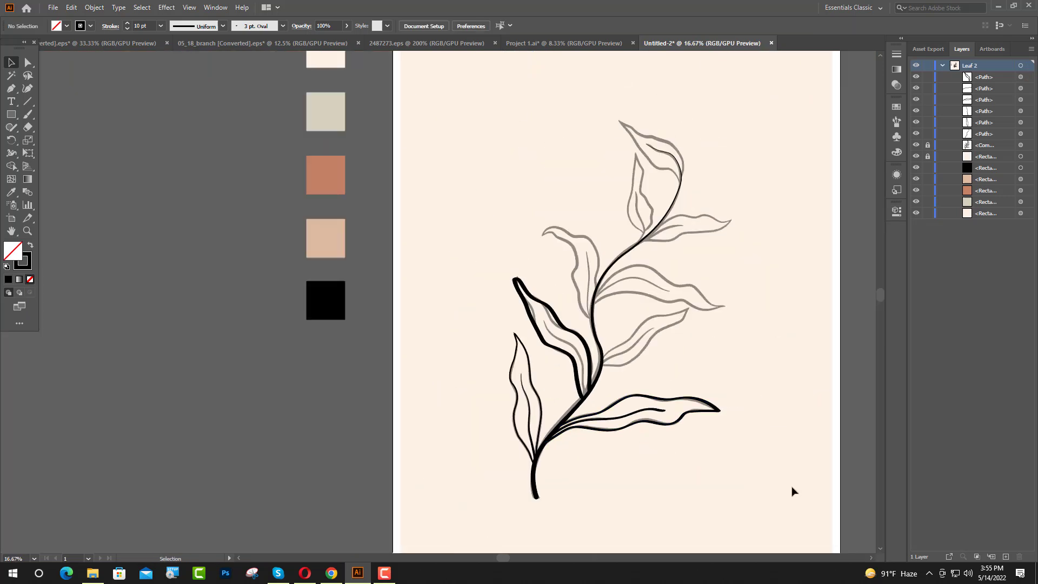
pyautogui.click(917, 145)
pyautogui.click(917, 145)
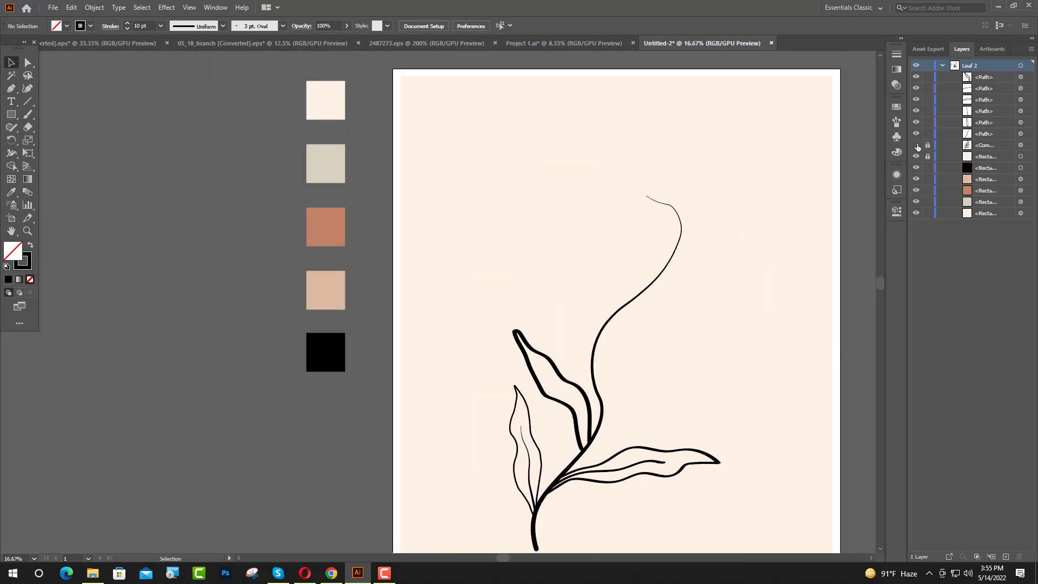
pyautogui.click(917, 145)
pyautogui.scroll(2, 589, 378)
pyautogui.scroll(1, 589, 378)
# Step: Increase the middle leaf outline's stroke weight to 7 pt
pyautogui.click(563, 400)
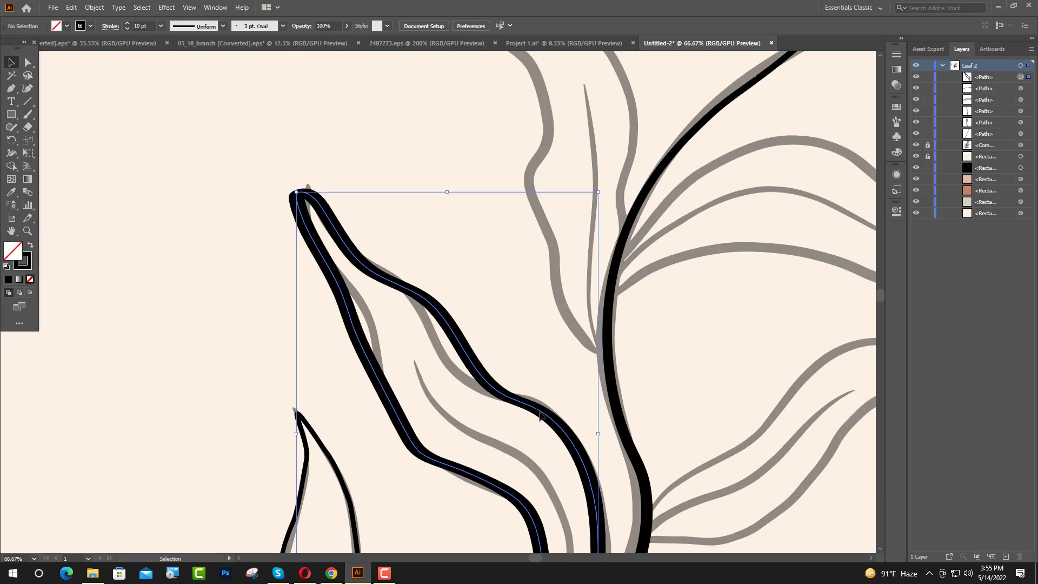
pyautogui.click(897, 211)
pyautogui.click(813, 263)
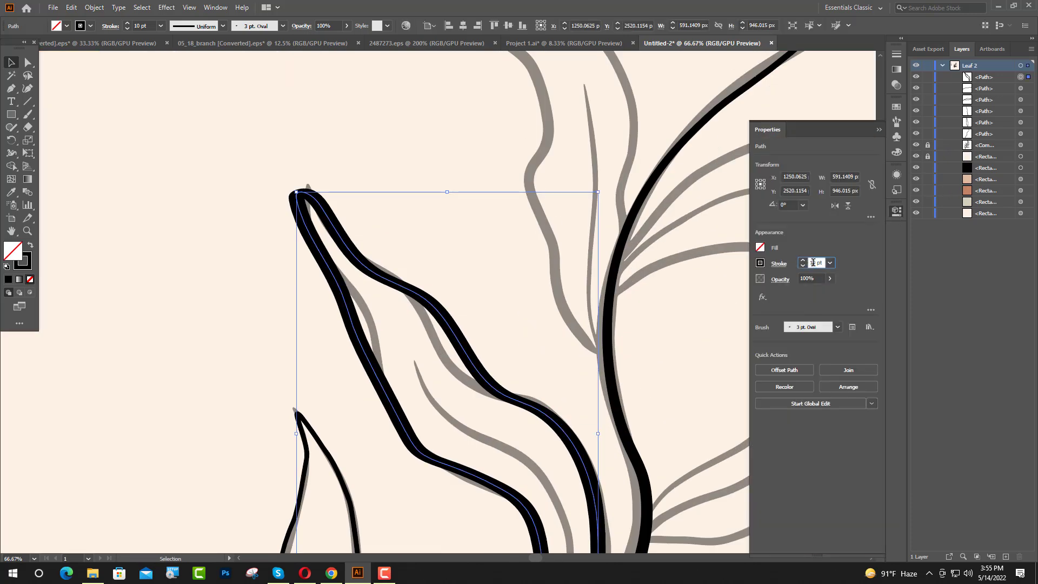
pyautogui.press('Return')
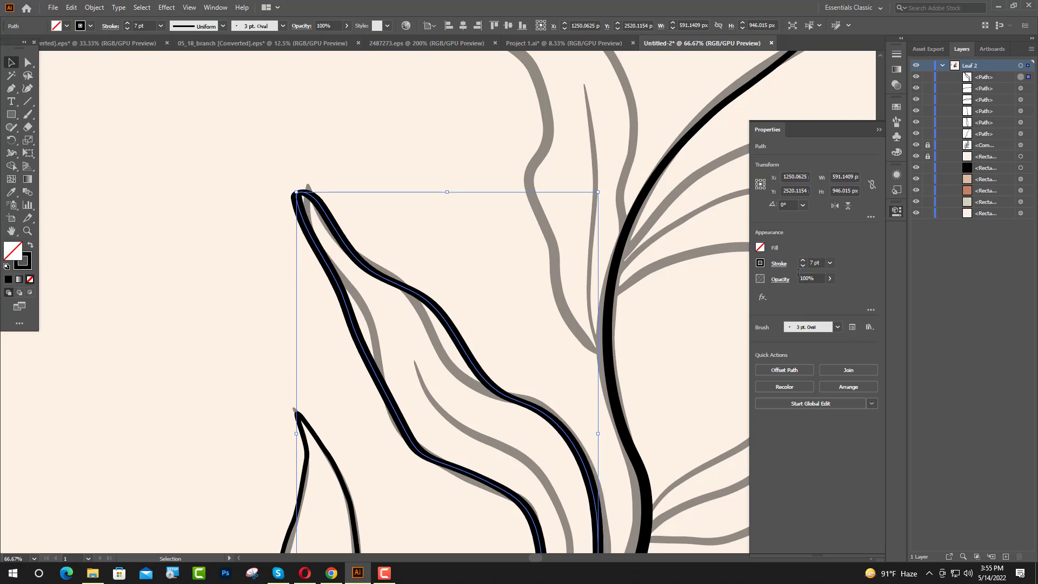
pyautogui.click(881, 129)
pyautogui.click(719, 408)
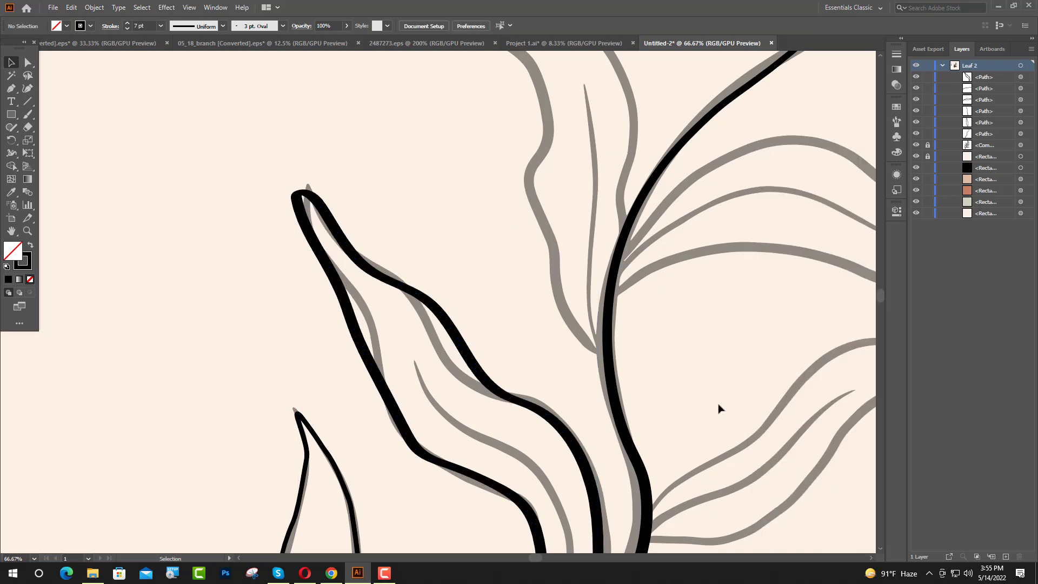
pyautogui.scroll(-3, 707, 411)
pyautogui.scroll(2, 748, 417)
pyautogui.scroll(2, 713, 436)
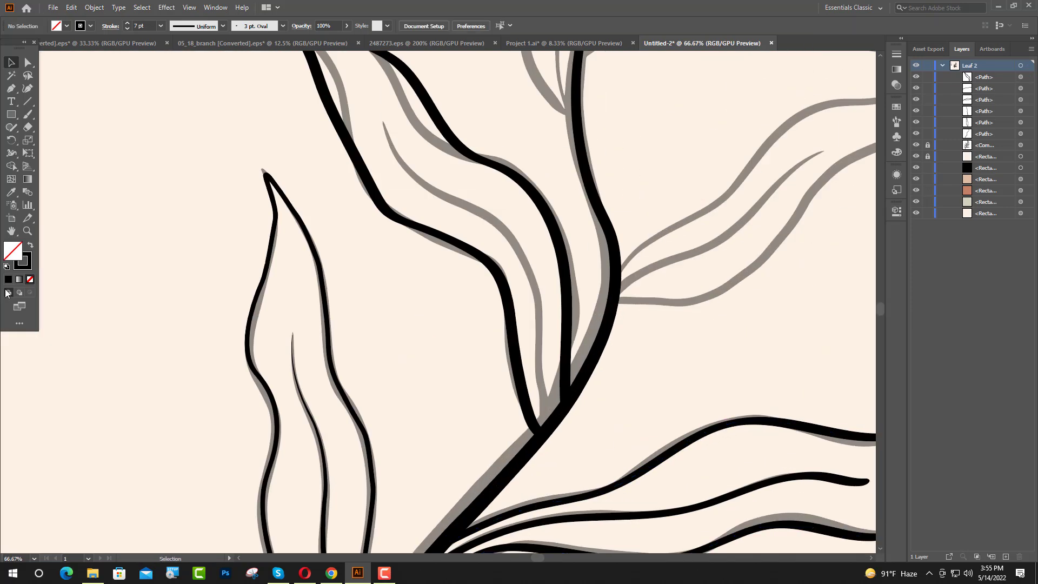
# Step: Trace the upper leaf's vein with the Curvature Tool from base to tip along the sketch
pyautogui.press('p')
pyautogui.click(28, 89)
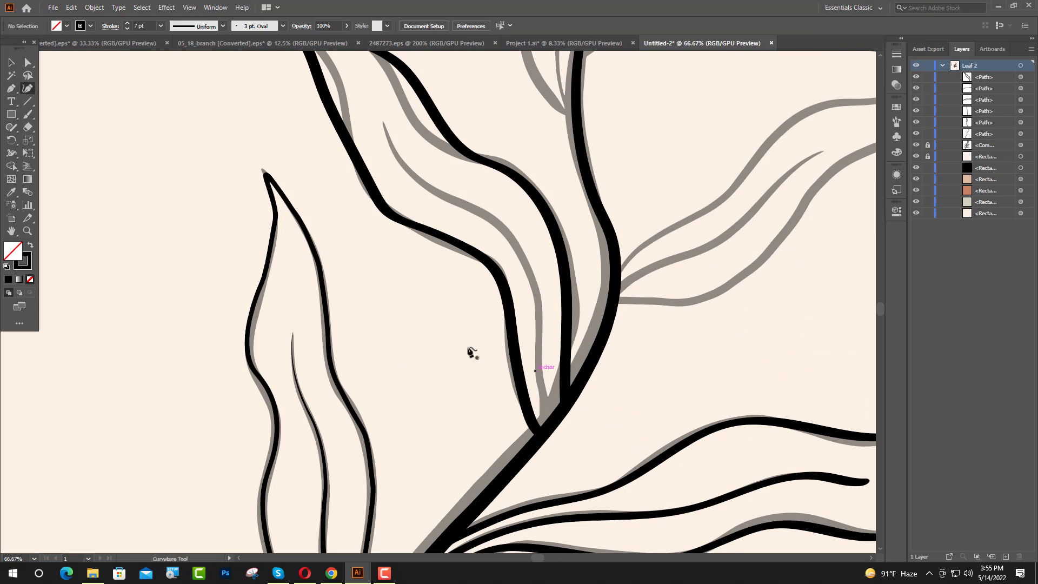
pyautogui.click(550, 419)
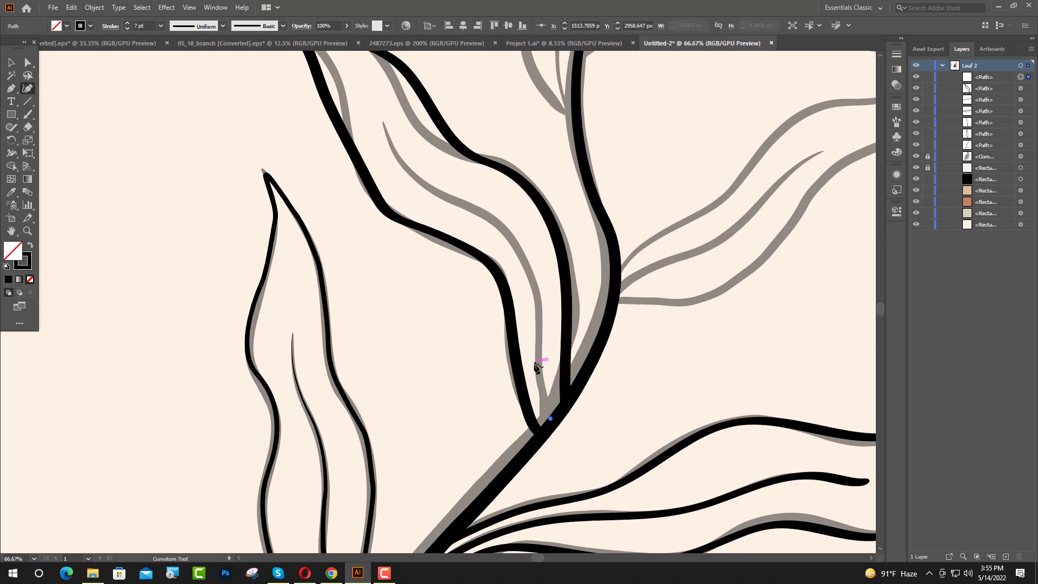
pyautogui.click(535, 358)
pyautogui.click(538, 298)
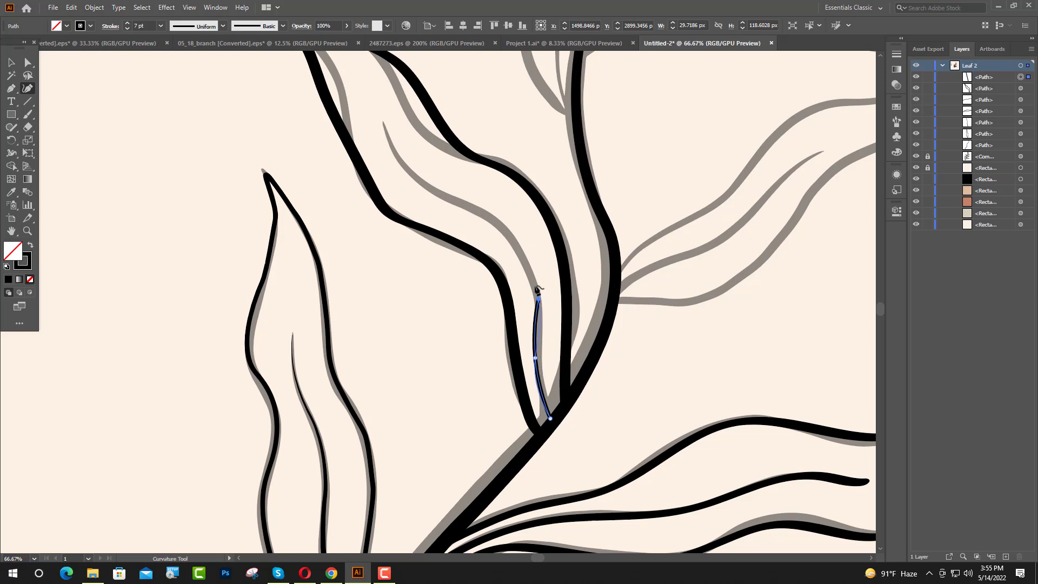
pyautogui.click(519, 253)
pyautogui.click(477, 210)
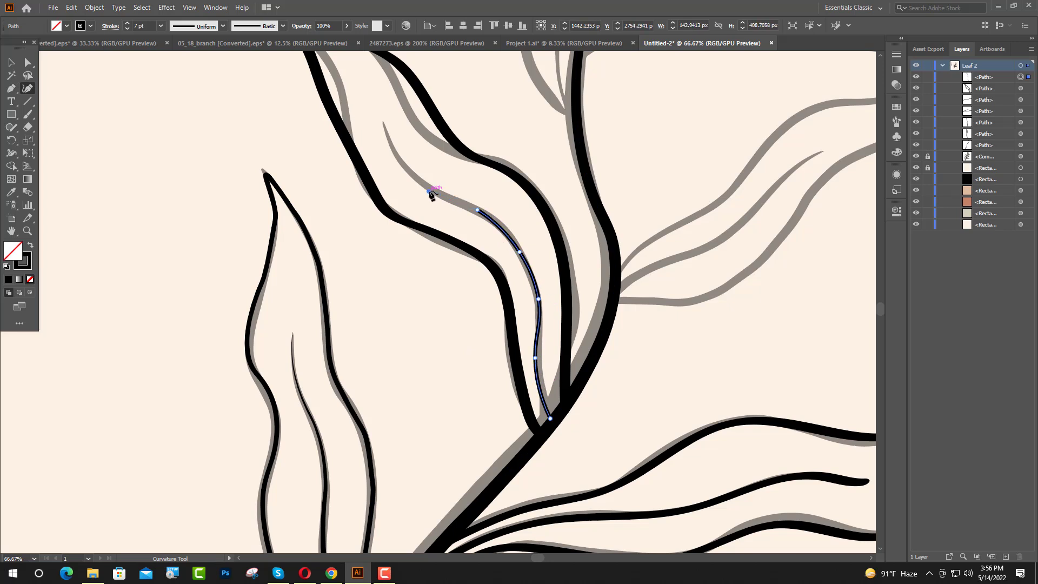
pyautogui.click(429, 191)
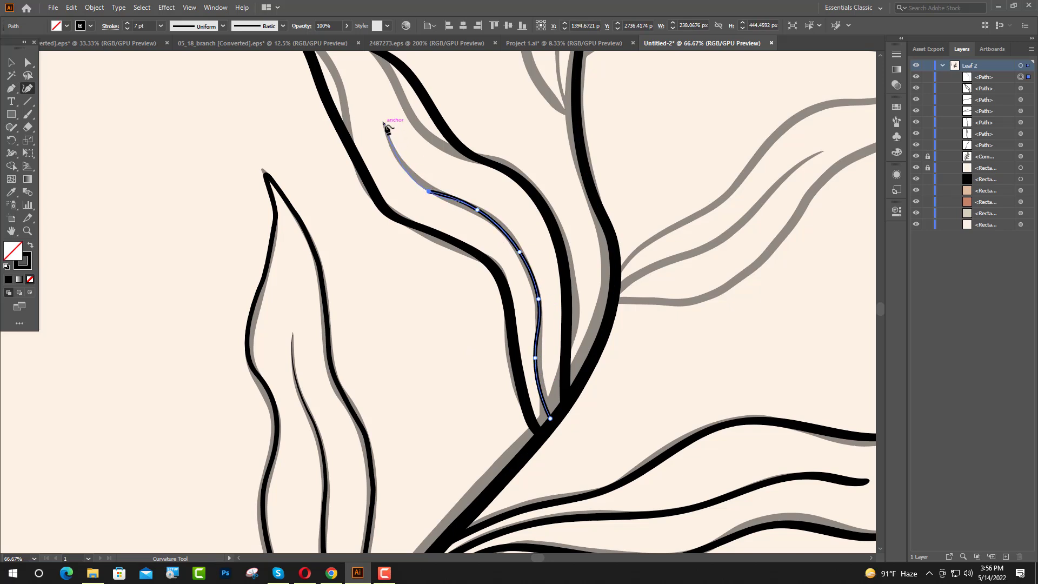
pyautogui.click(385, 124)
pyautogui.click(8, 64)
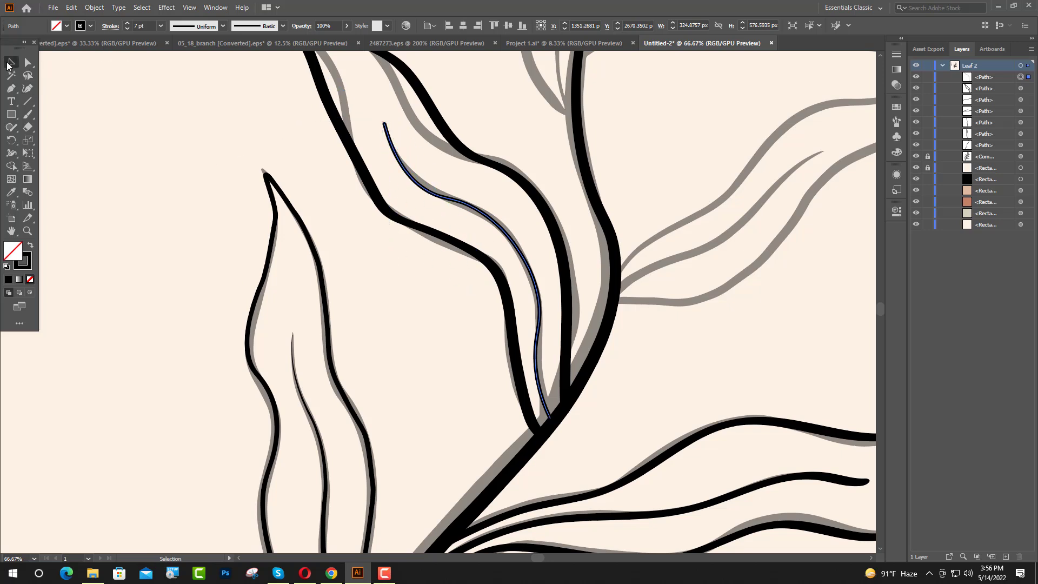
pyautogui.scroll(1, 561, 427)
pyautogui.scroll(-1, 561, 424)
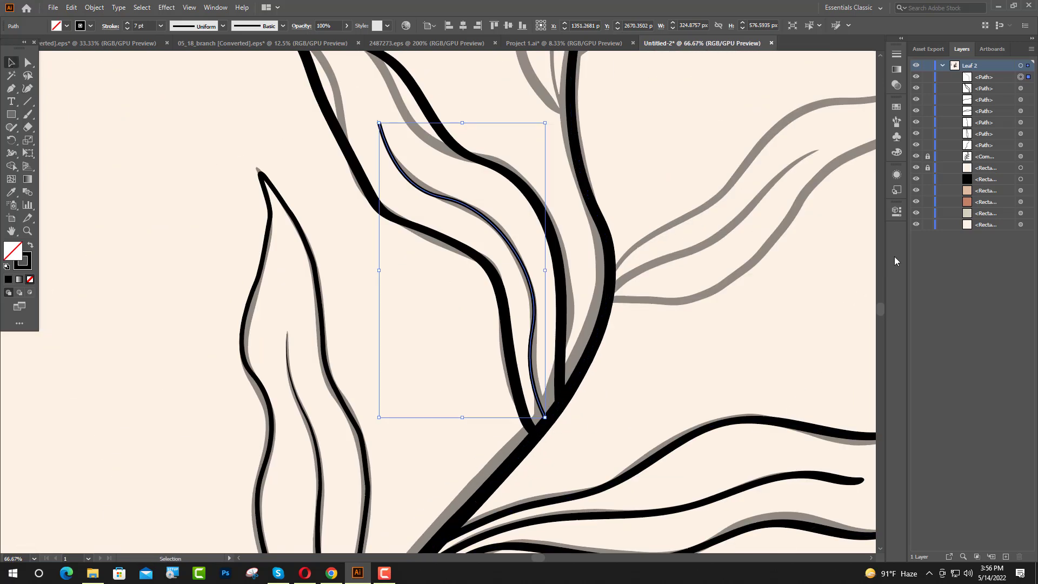
# Step: Give the upper leaf vein a tapered width profile
pyautogui.click(896, 210)
pyautogui.click(779, 264)
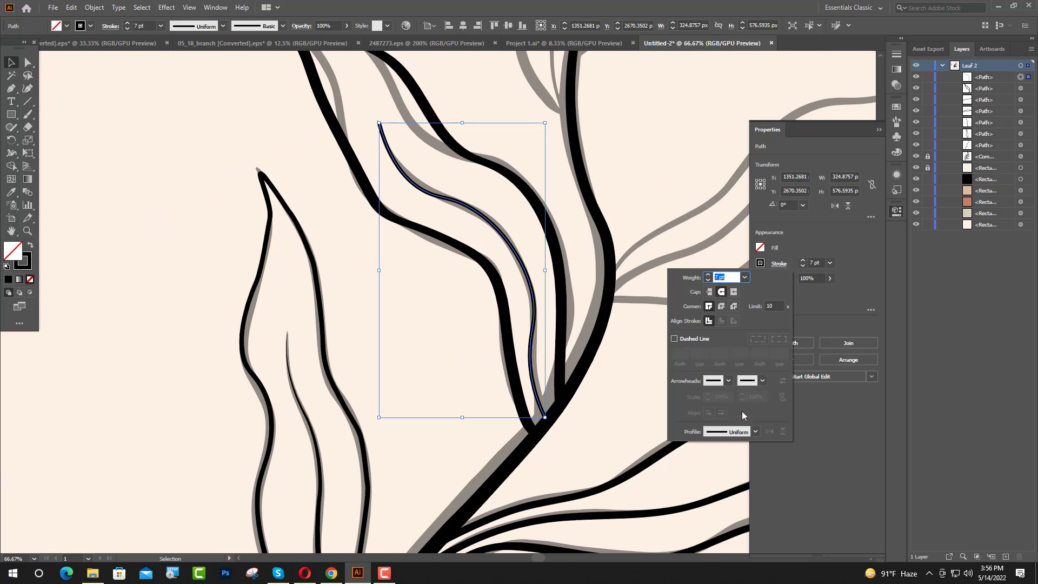
pyautogui.click(757, 431)
pyautogui.click(728, 379)
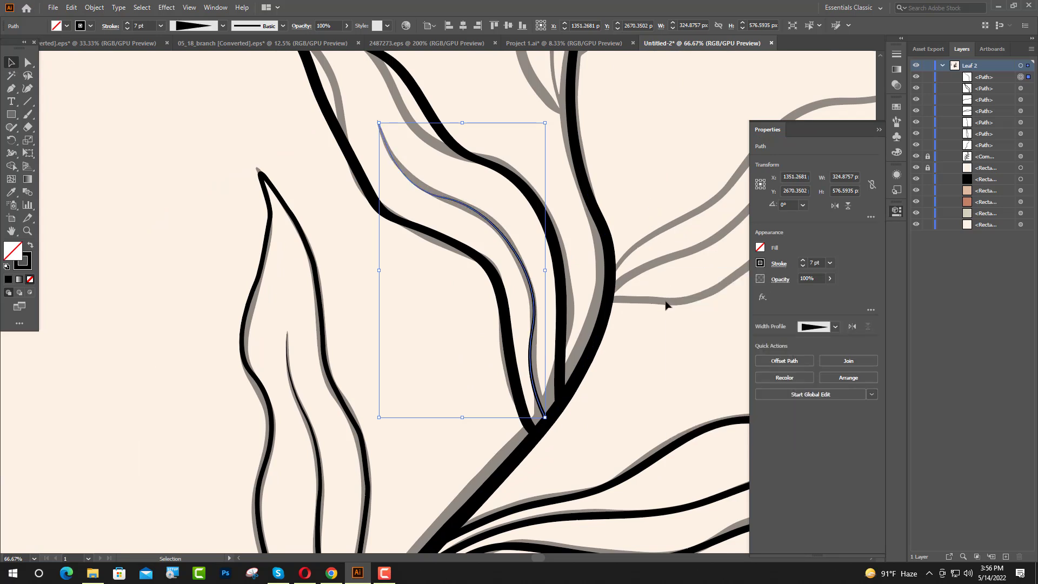
pyautogui.scroll(-3, 667, 301)
# Step: Give the lower long leaf's vein butt caps and a tapered width profile
pyautogui.click(617, 361)
pyautogui.hotkey('ctrl', '-')
pyautogui.hotkey('ctrl', '-')
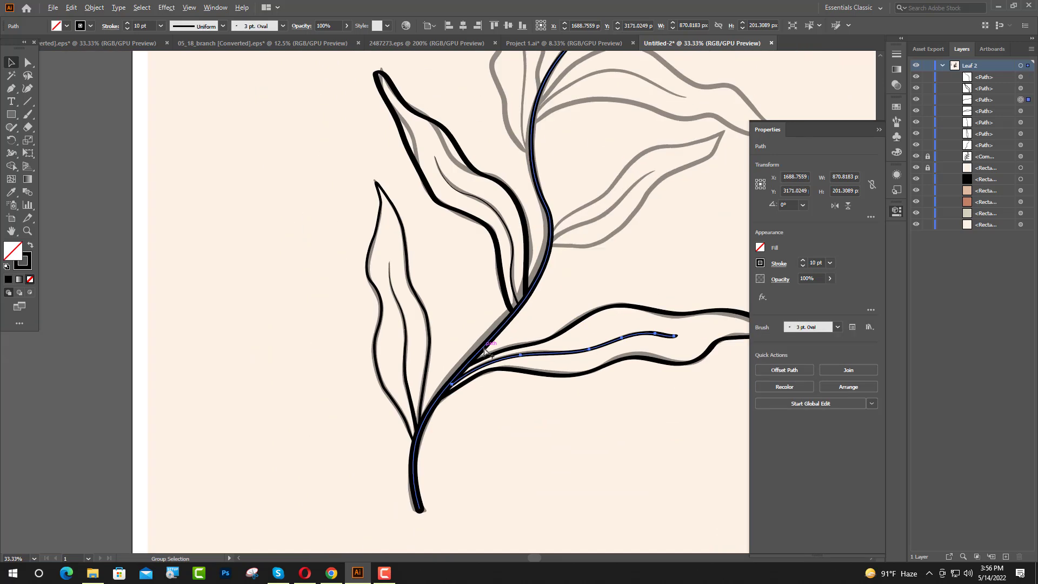
pyautogui.click(837, 327)
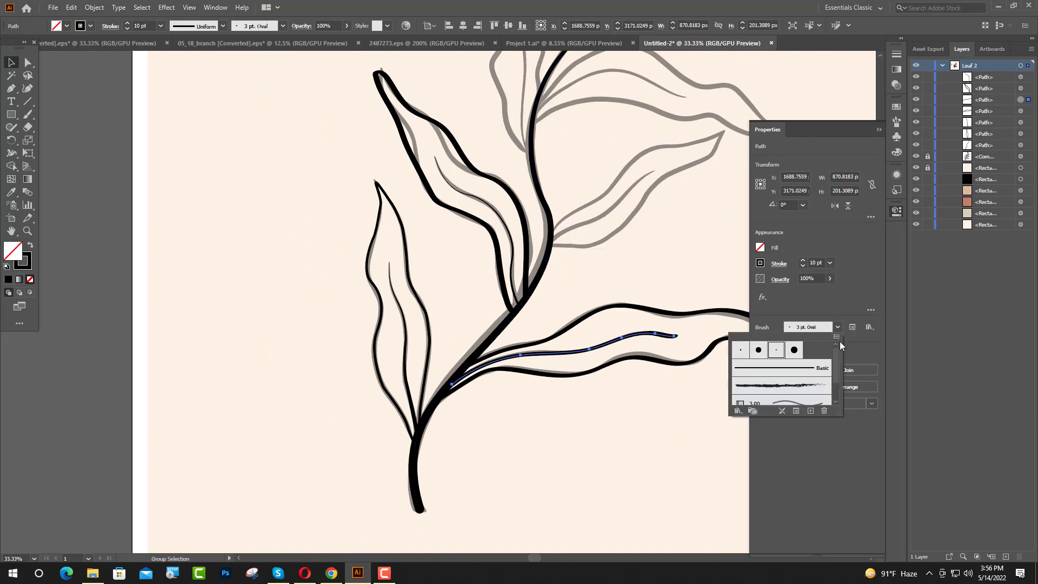
pyautogui.click(778, 264)
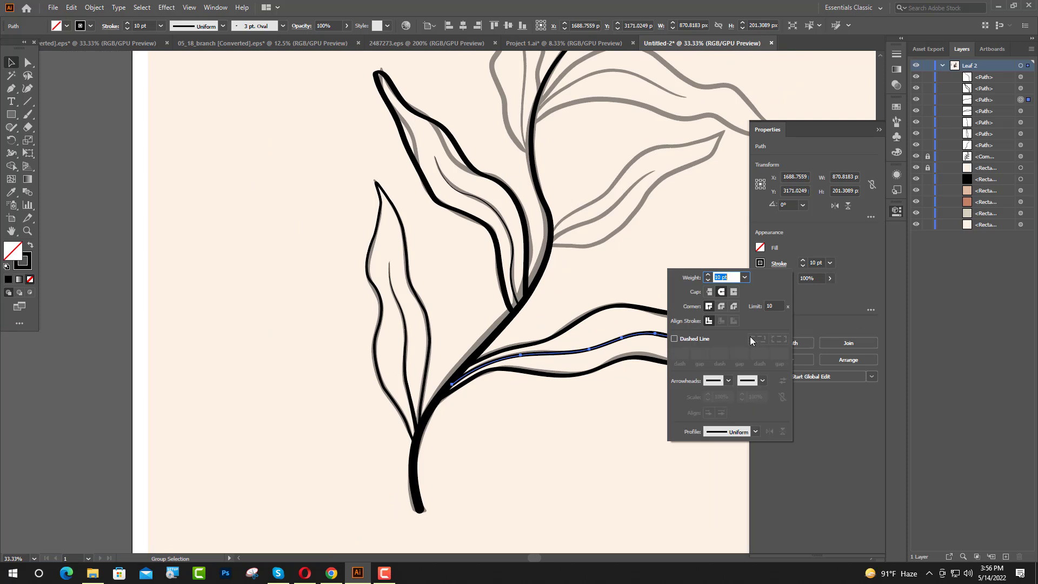
pyautogui.click(710, 293)
pyautogui.click(755, 431)
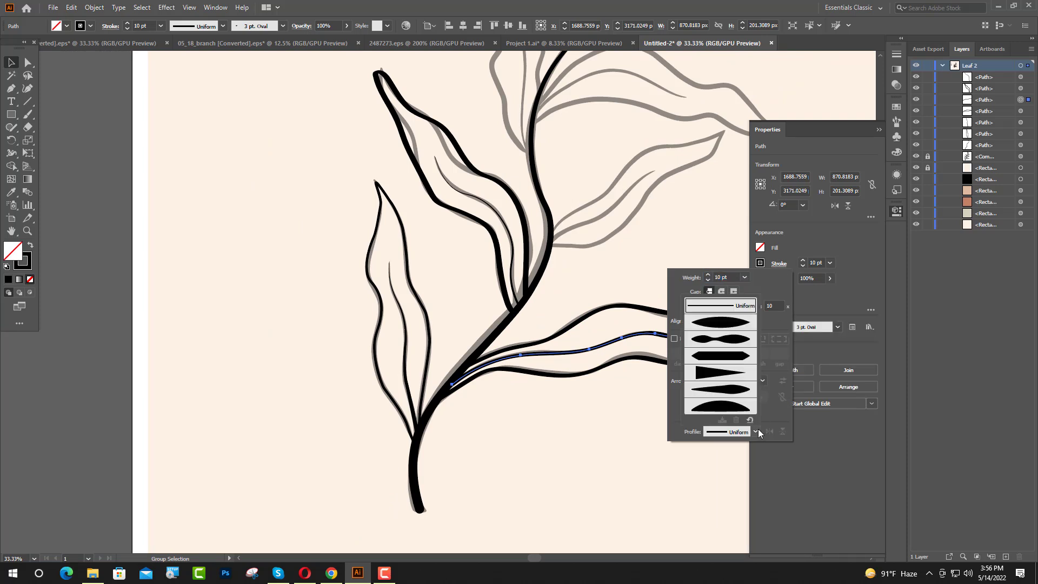
pyautogui.click(723, 395)
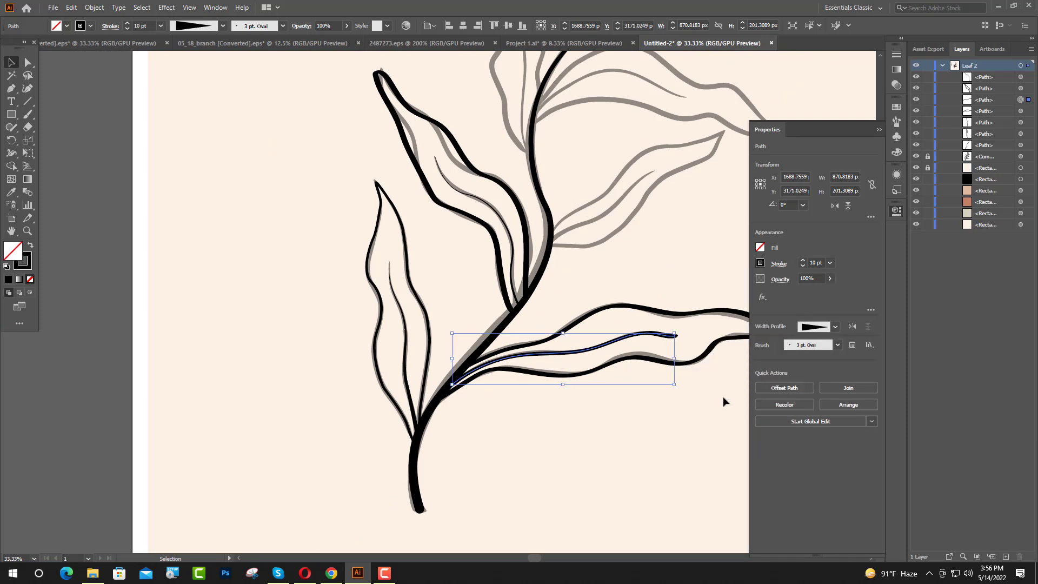
# Step: Delete the lower leaf's vein and start a new one at the leaf base
pyautogui.press('Delete')
pyautogui.press('p')
pyautogui.click(456, 380)
# Step: Extend the new lower vein along the sketch, then end the unfinished path
pyautogui.moveTo(524, 355); pyautogui.dragTo(536, 359)
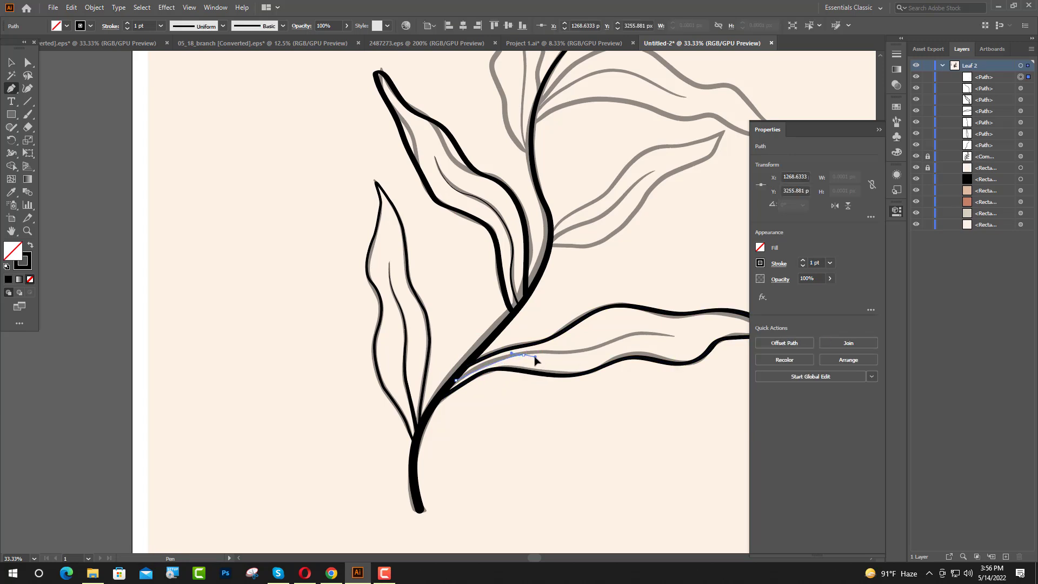
pyautogui.click(560, 354)
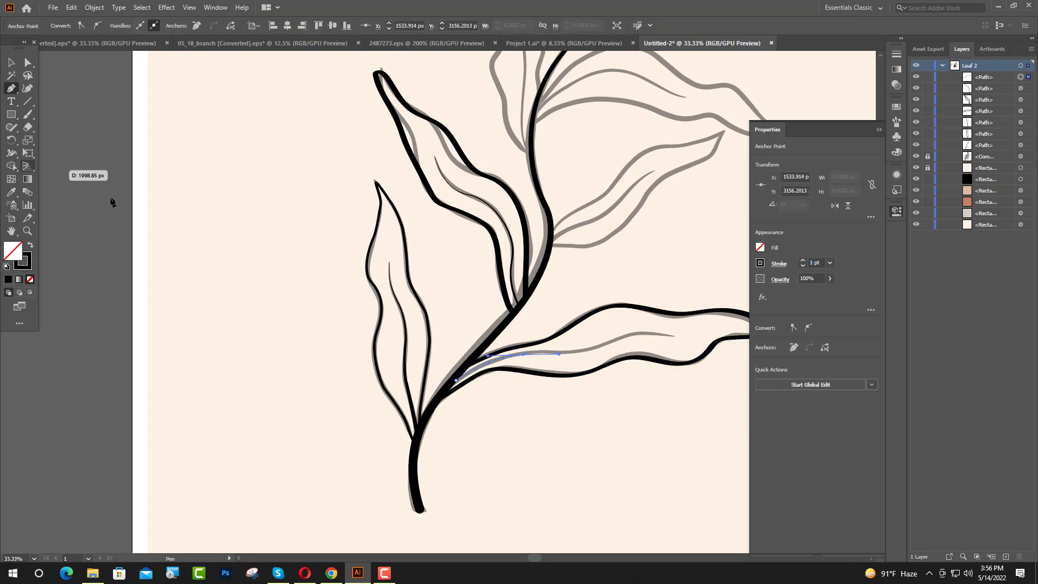
pyautogui.click(28, 88)
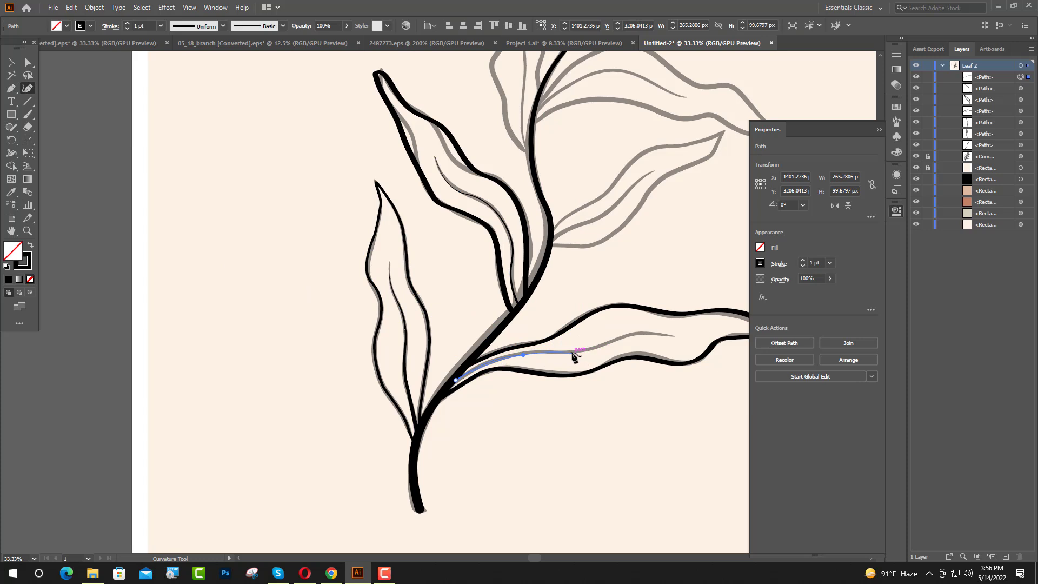
pyautogui.click(572, 353)
pyautogui.click(597, 345)
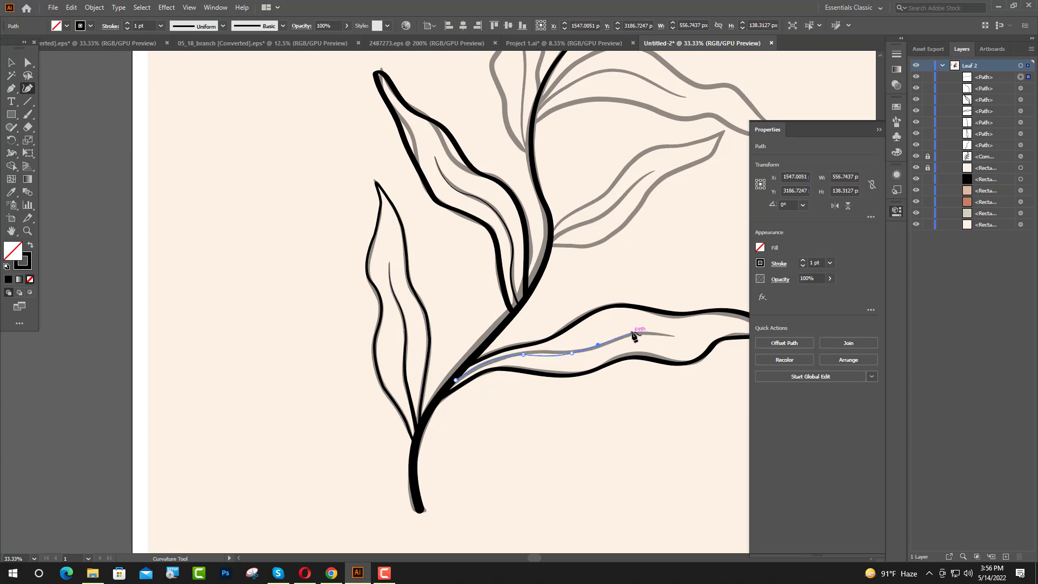
pyautogui.press('Escape')
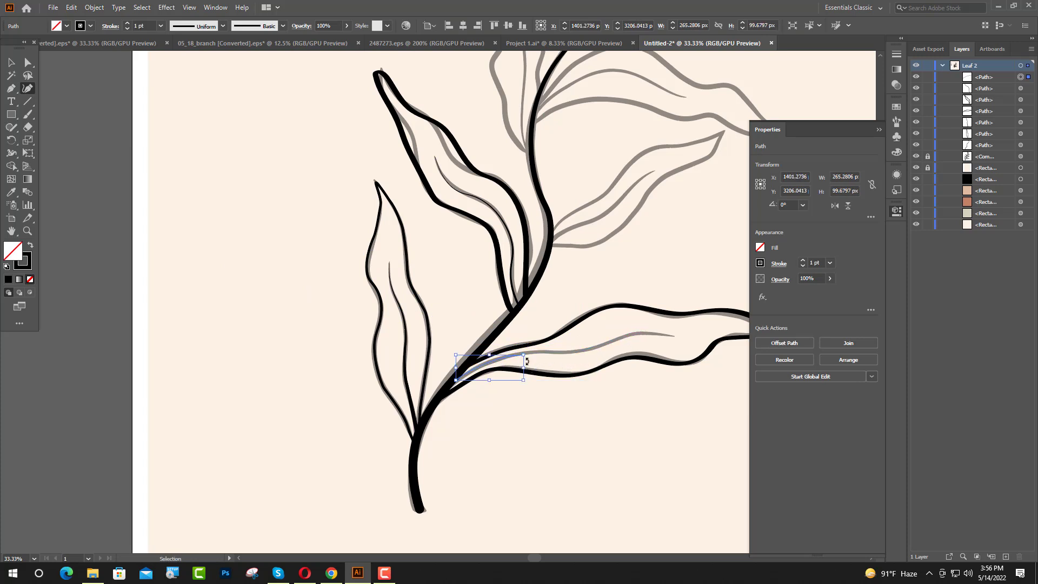
# Step: Redraw a stretch of the lower vein and undo its misplaced last point
pyautogui.scroll(2, 520, 359)
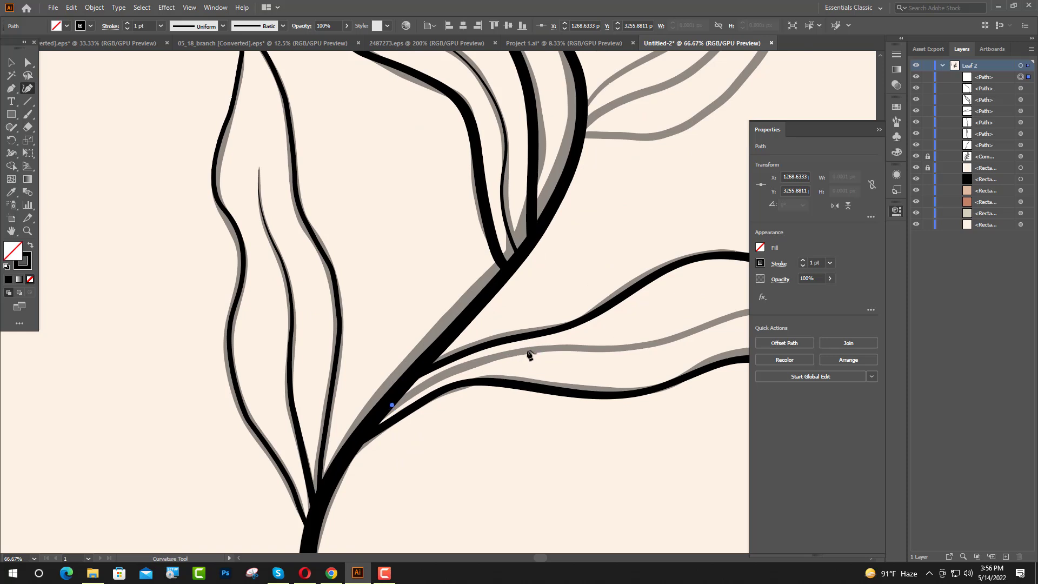
pyautogui.click(528, 351)
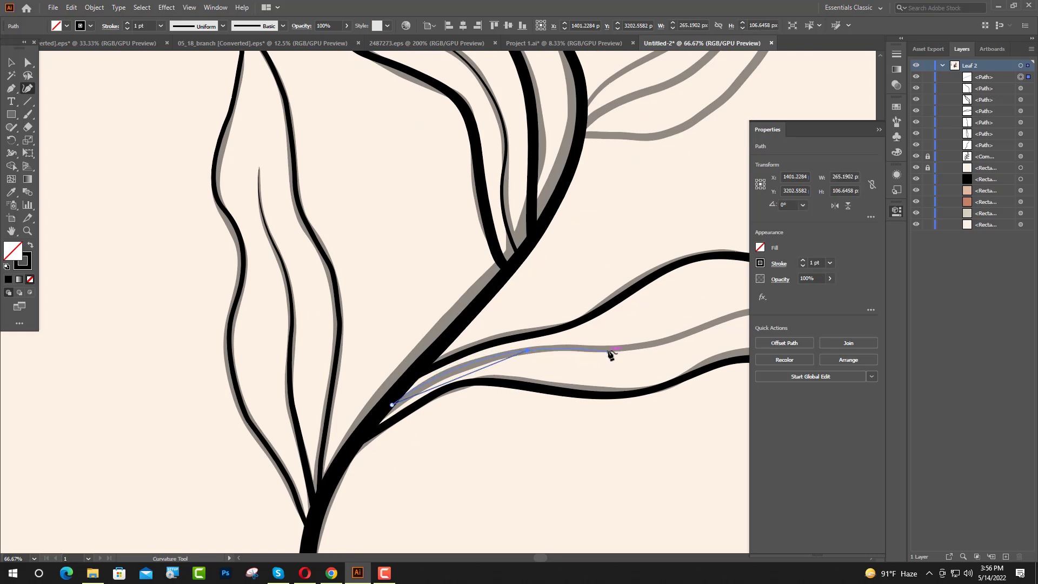
pyautogui.click(609, 351)
pyautogui.click(681, 336)
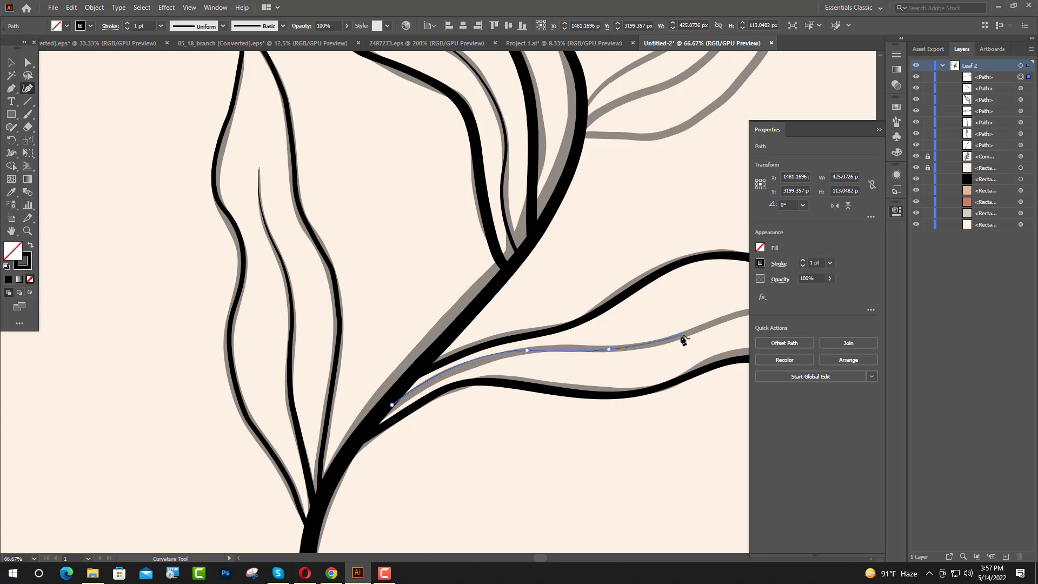
pyautogui.press('Escape')
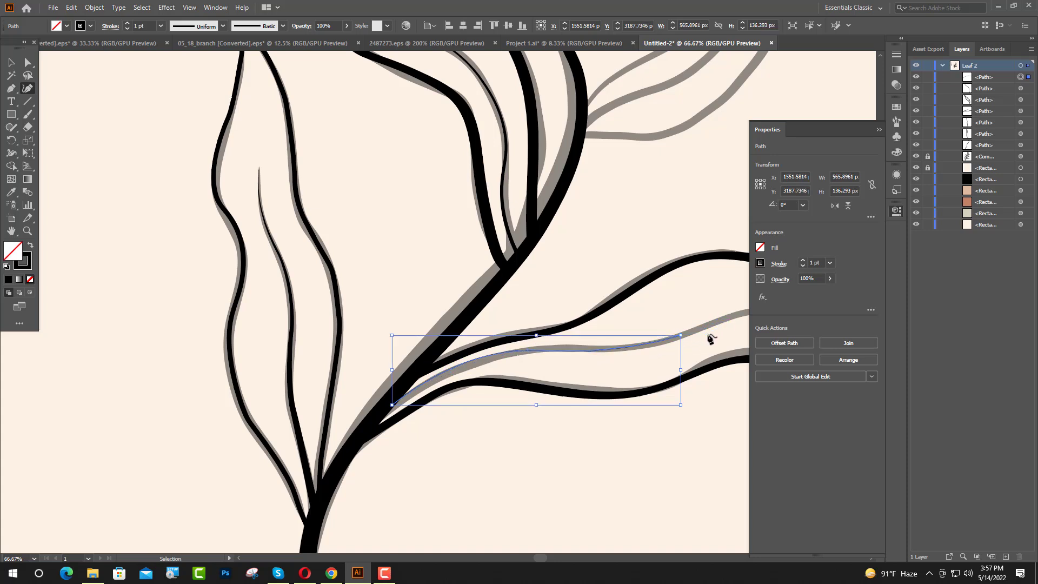
pyautogui.hotkey('ctrl', 'z')
pyautogui.scroll(3, 635, 342)
pyautogui.scroll(1, 635, 343)
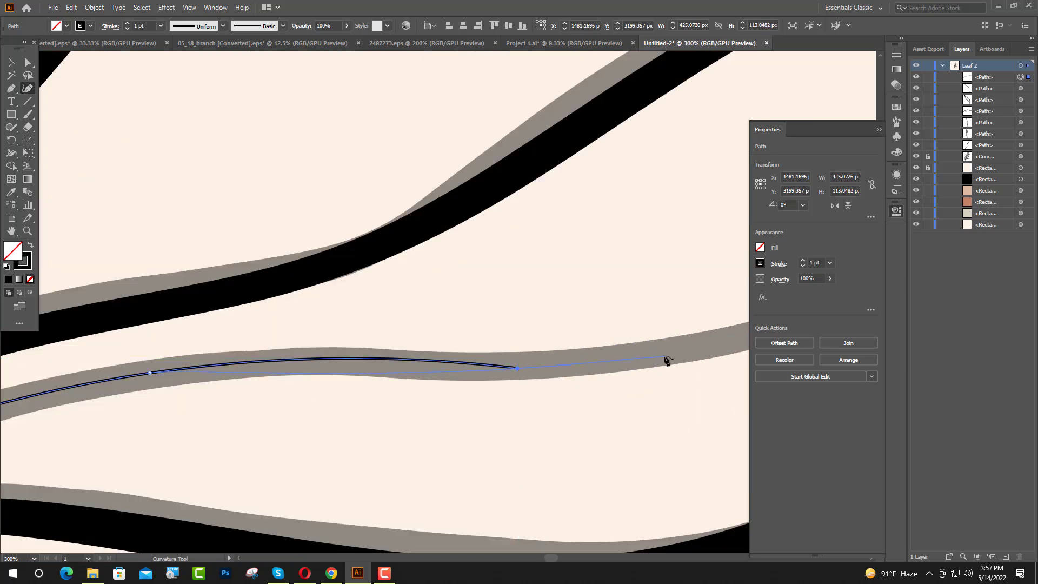
pyautogui.hotkey('ctrl', 'z')
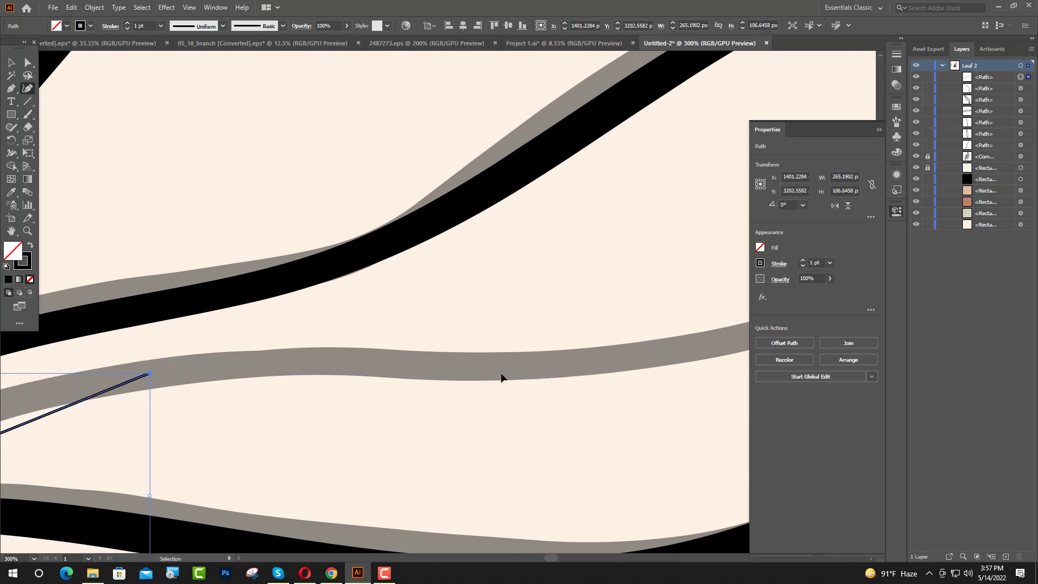
# Step: Trace the lower leaf's vein along the grey sketch out to its tip
pyautogui.click(337, 360)
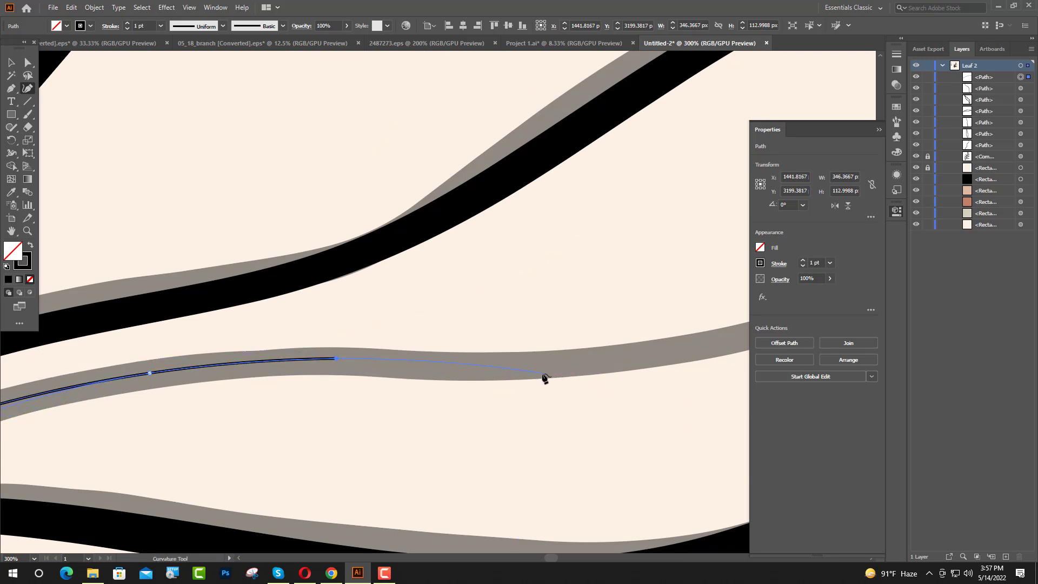
pyautogui.click(499, 373)
pyautogui.click(713, 347)
pyautogui.scroll(-5, 712, 346)
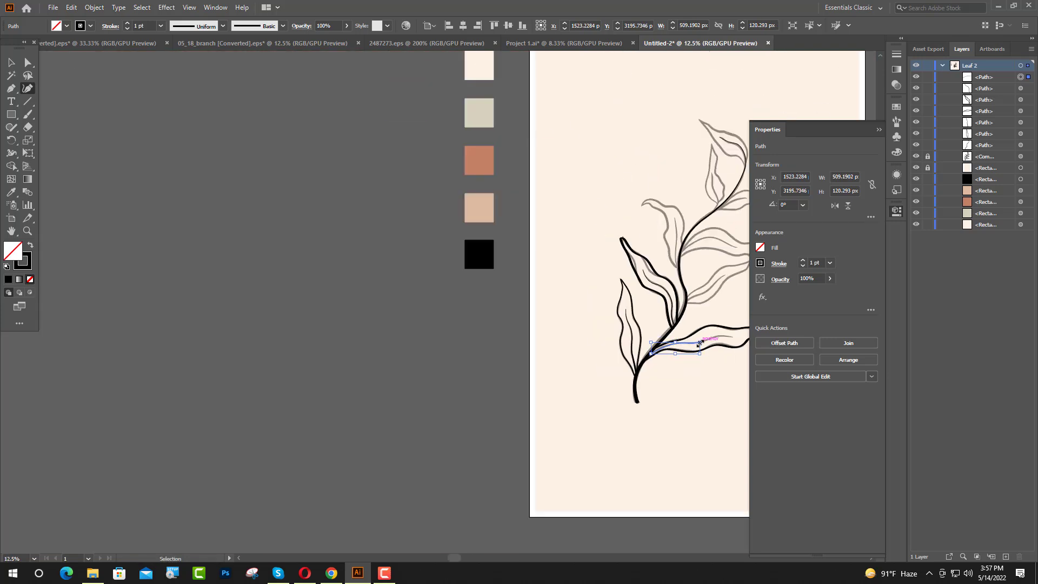
pyautogui.scroll(2, 541, 362)
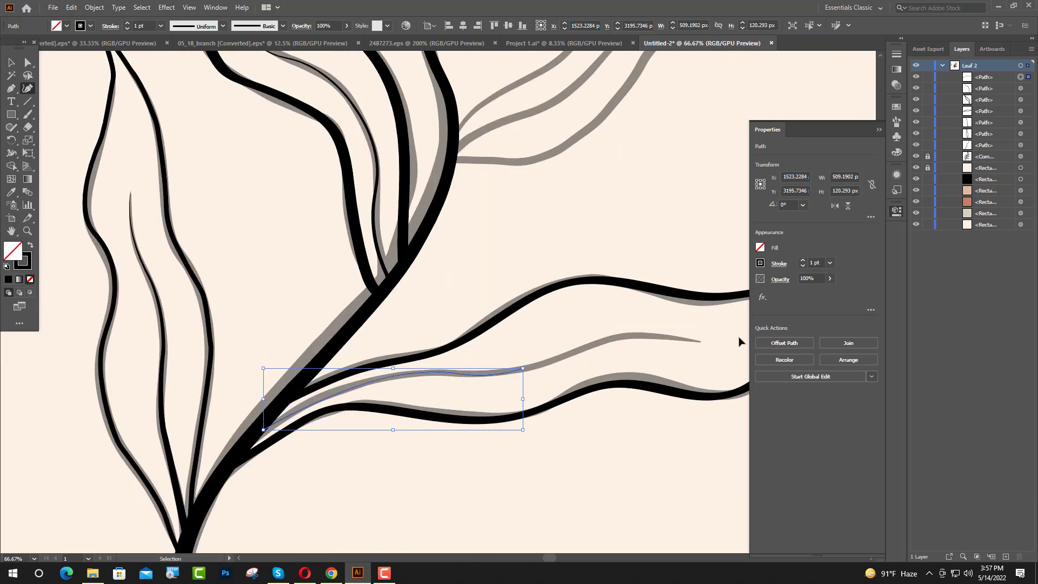
pyautogui.click(570, 356)
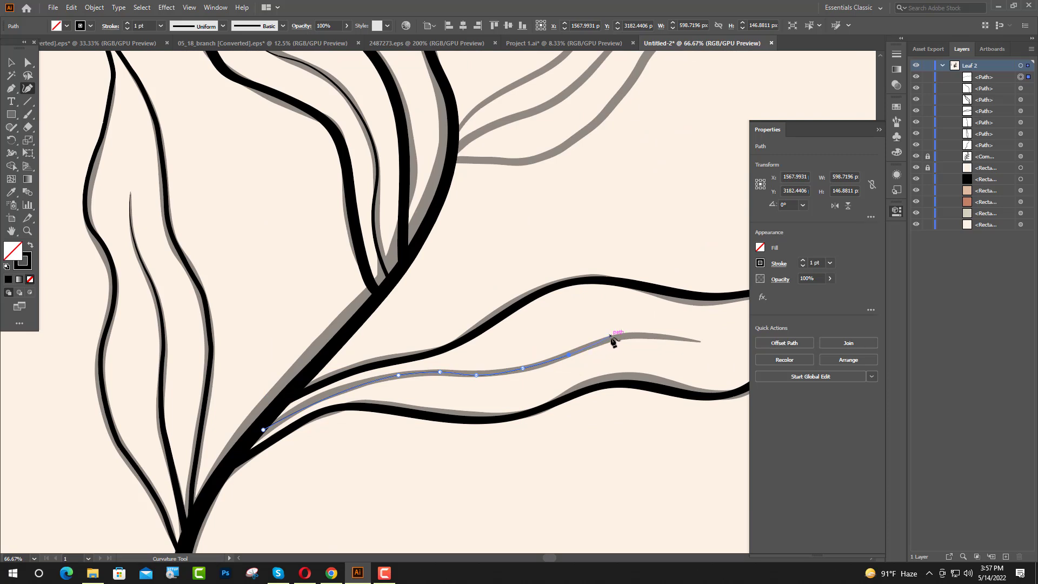
pyautogui.click(604, 341)
pyautogui.click(671, 339)
pyautogui.hotkey('ctrl', '+')
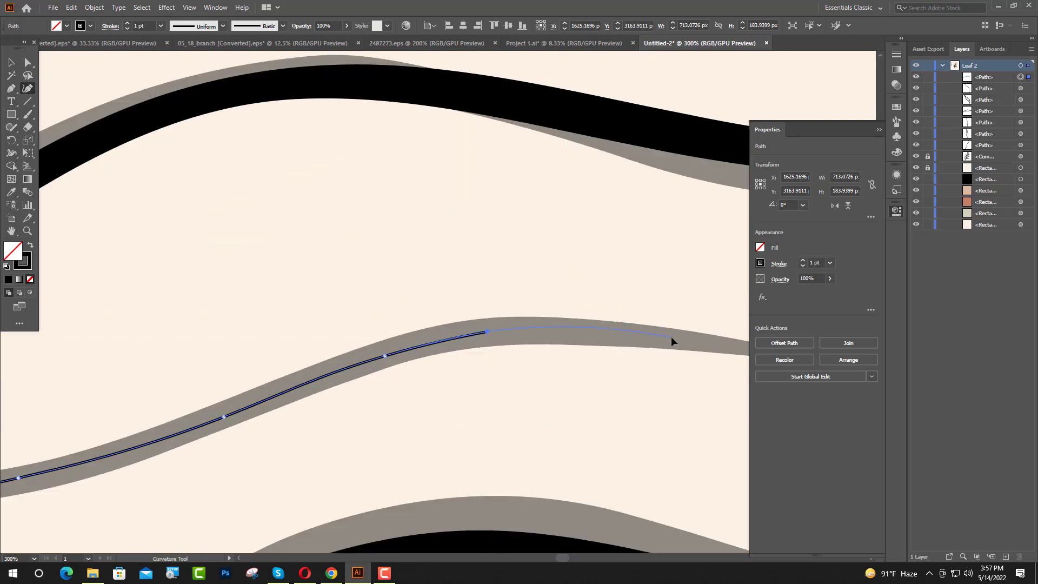
pyautogui.hotkey('ctrl', '-')
pyautogui.scroll(2, 666, 352)
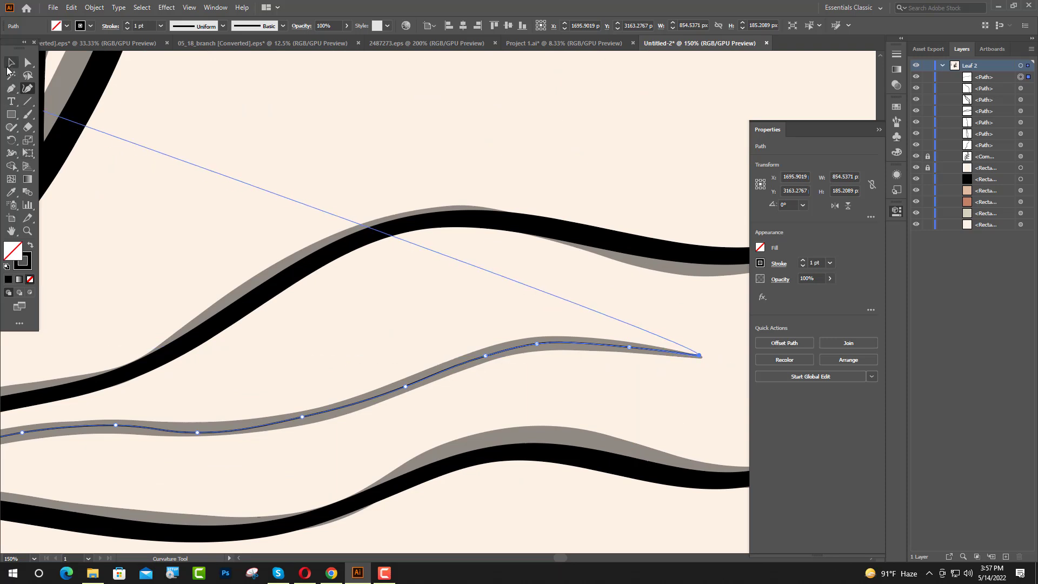
pyautogui.click(11, 62)
# Step: Give the lower vein a tapered width profile and a 15 pt stroke
pyautogui.click(776, 264)
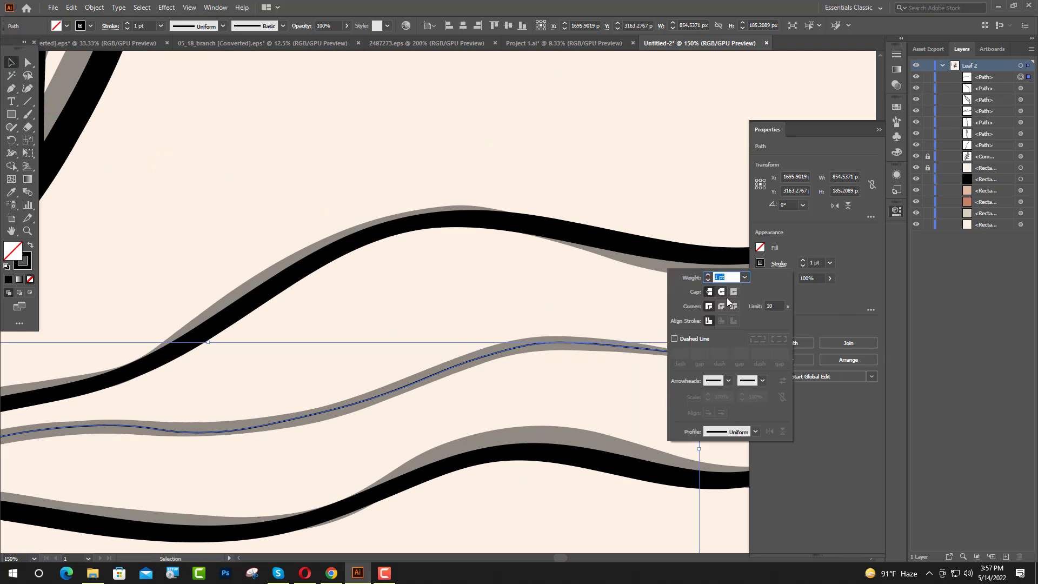
pyautogui.click(755, 431)
pyautogui.click(741, 340)
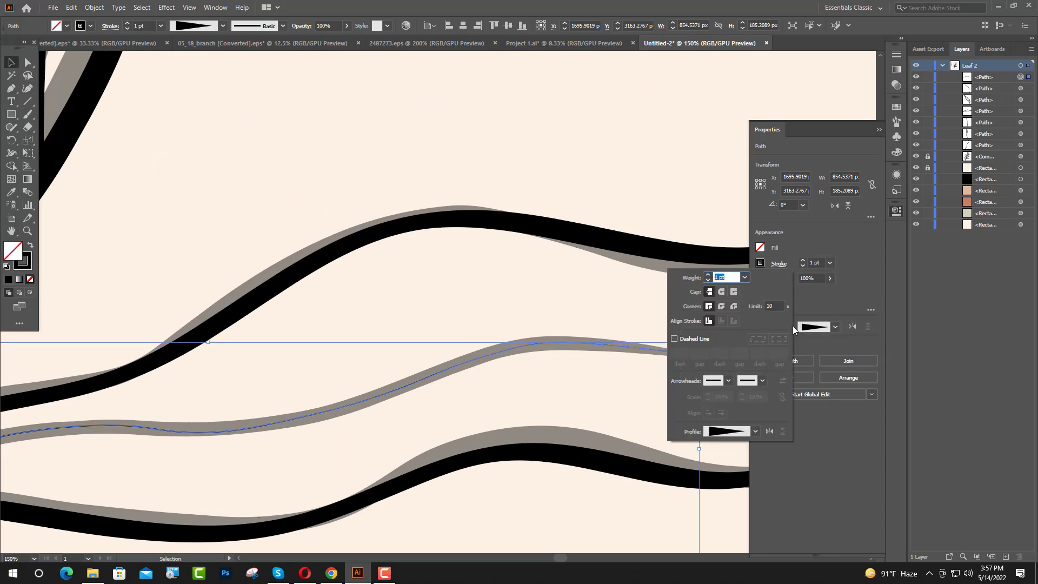
pyautogui.click(814, 263)
pyautogui.write('15')
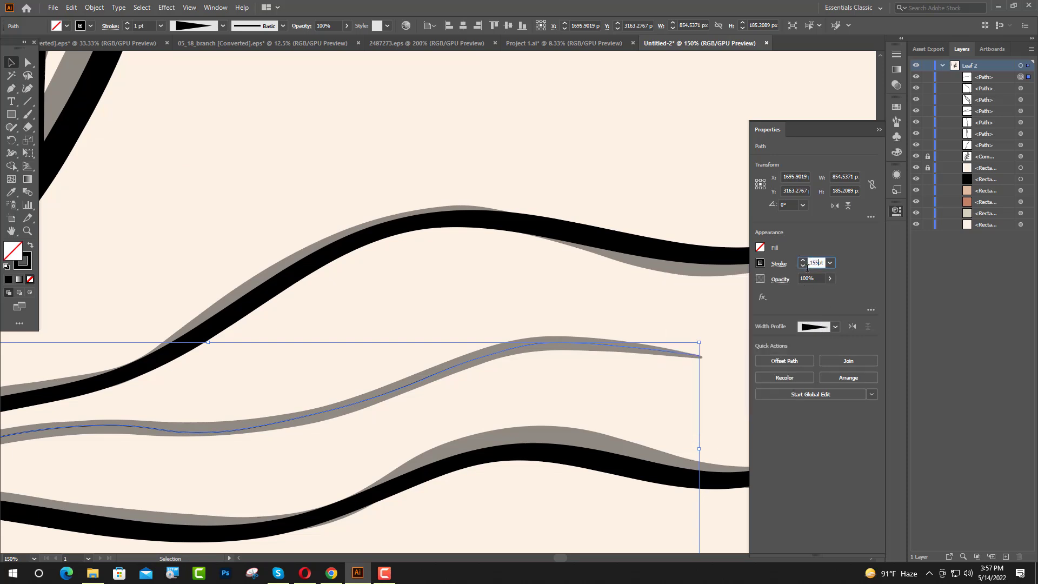
pyautogui.press('Return')
pyautogui.hotkey('ctrl', '-')
pyautogui.hotkey('ctrl', '-')
pyautogui.hotkey('ctrl', '-')
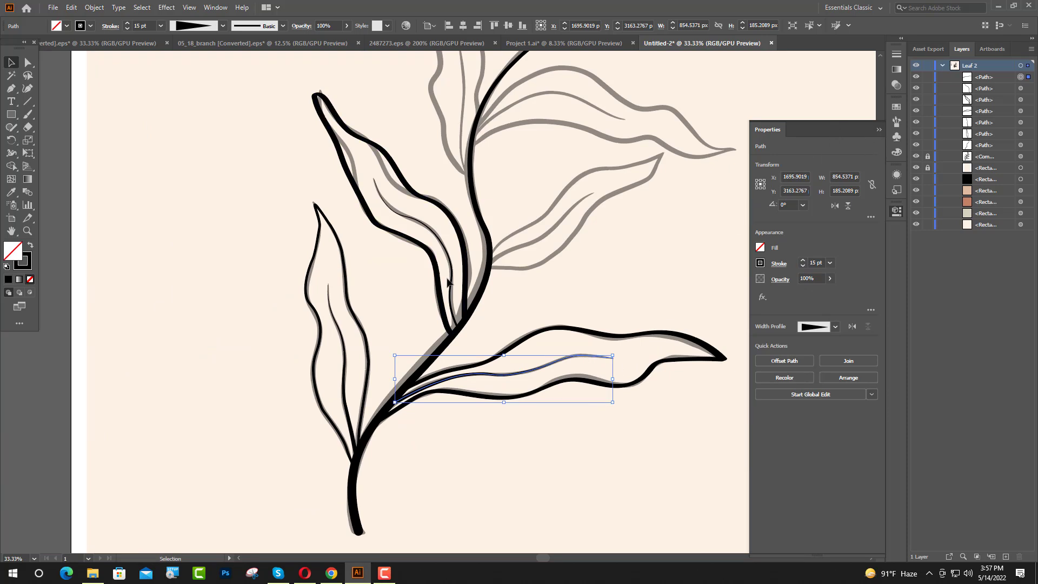
# Step: Set the upper inner leaf vein's stroke weight to 15 pt
pyautogui.click(454, 292)
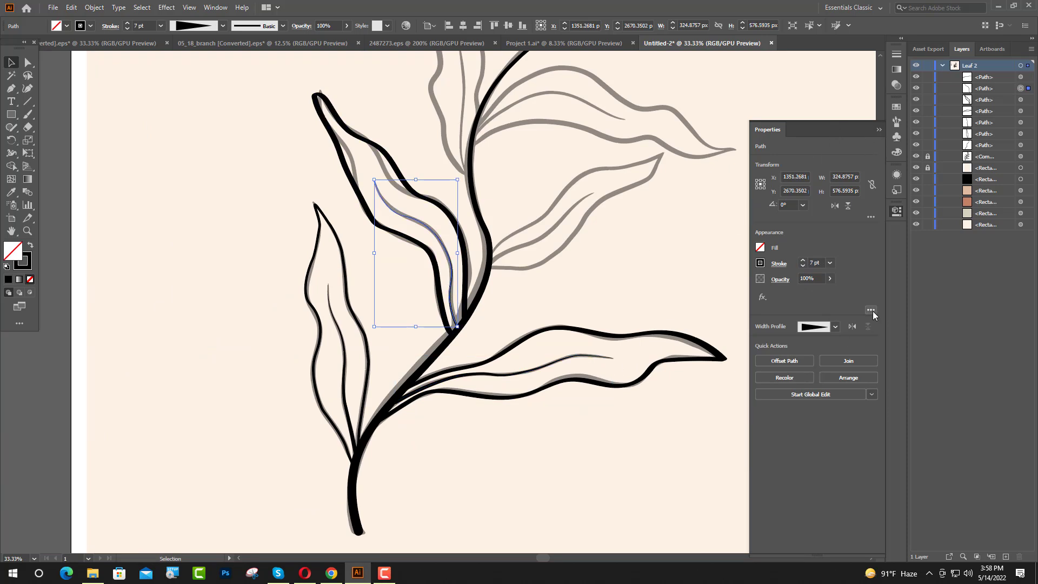
pyautogui.doubleClick(810, 262)
pyautogui.write('15')
pyautogui.press('Return')
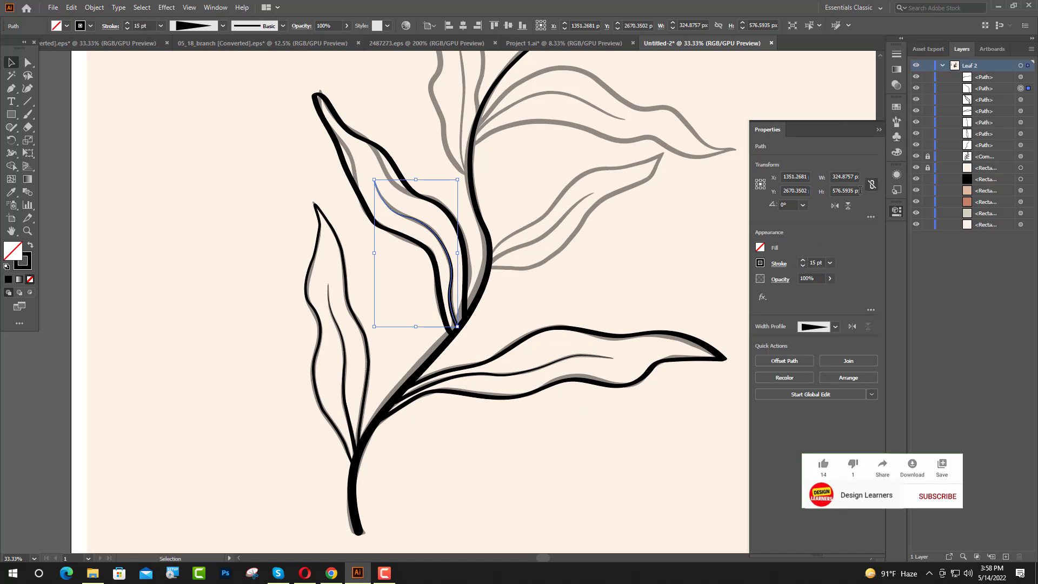
pyautogui.click(879, 129)
pyautogui.click(691, 509)
pyautogui.hotkey('ctrl', '-')
pyautogui.hotkey('ctrl', '-')
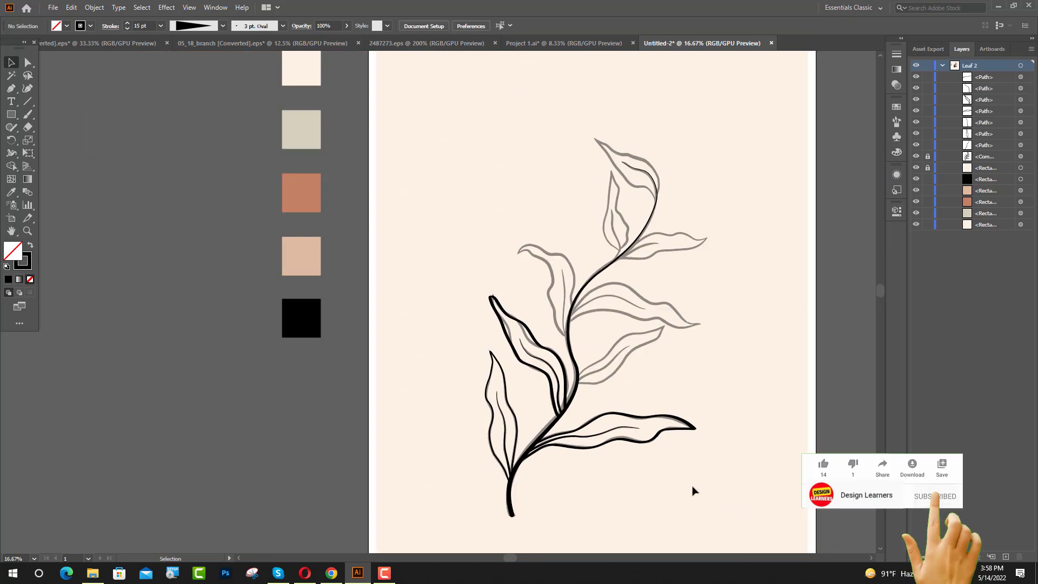
pyautogui.hotkey('ctrl', '+')
pyautogui.scroll(2, 718, 489)
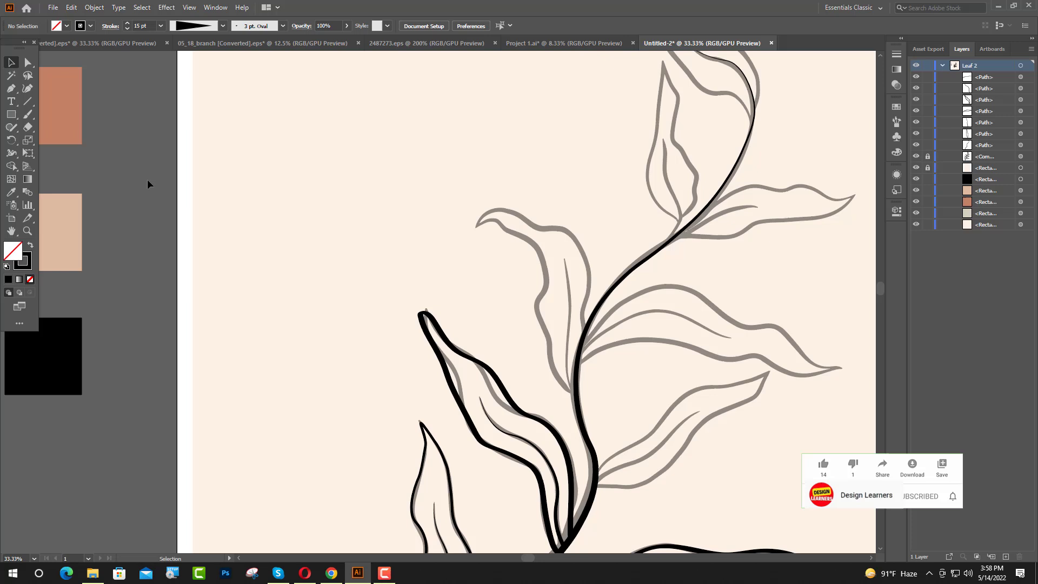
pyautogui.click(28, 114)
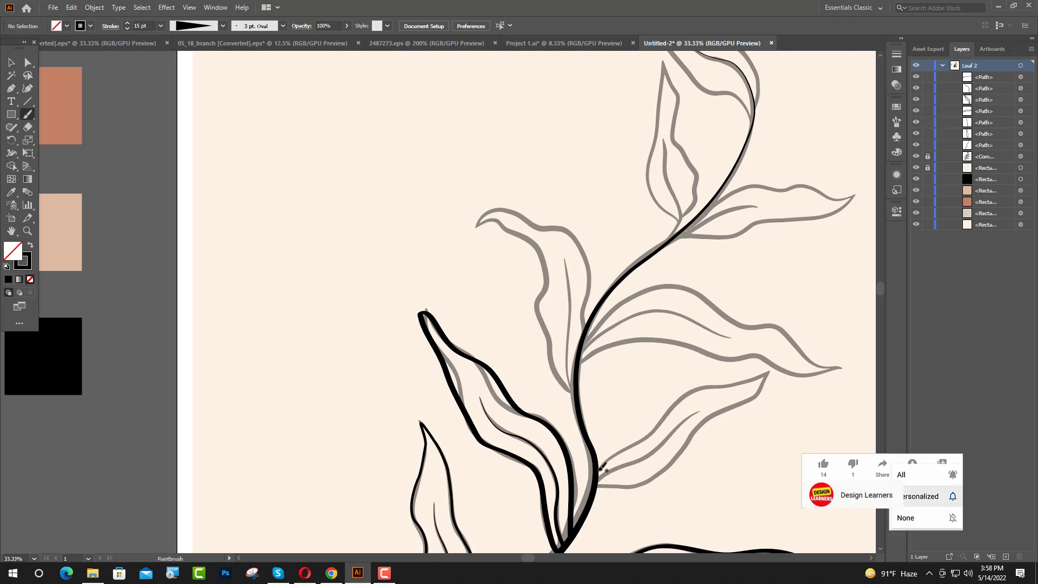
# Step: Brush over the lower-right leaf's grey outline in black and give it a 10 pt stroke
pyautogui.moveTo(606, 460)
pyautogui.mouseDown()
pyautogui.moveTo(680, 399)
pyautogui.moveTo(774, 367)
pyautogui.mouseUp()
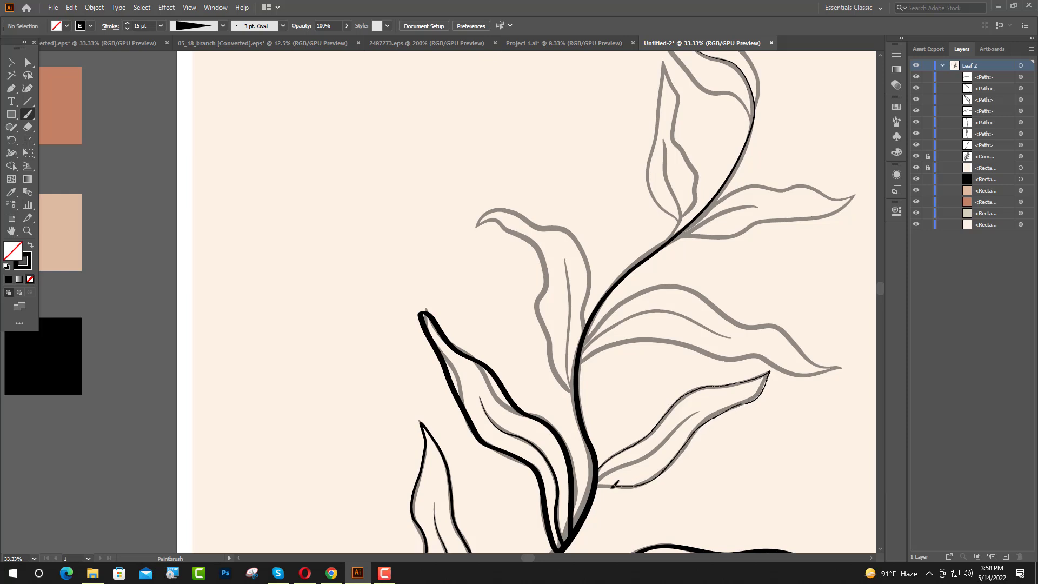
pyautogui.moveTo(599, 483); pyautogui.dragTo(599, 484)
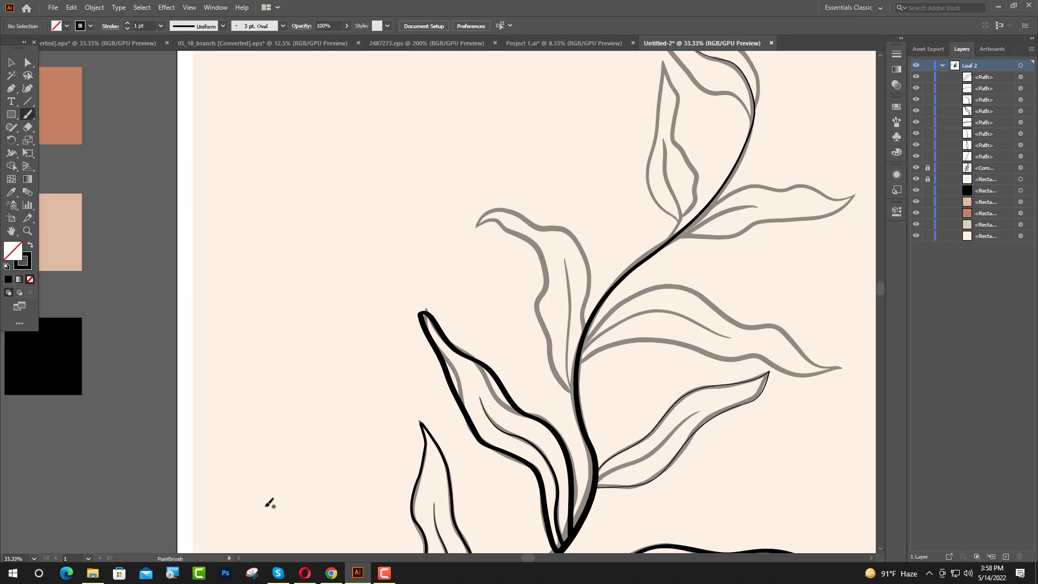
pyautogui.press('v')
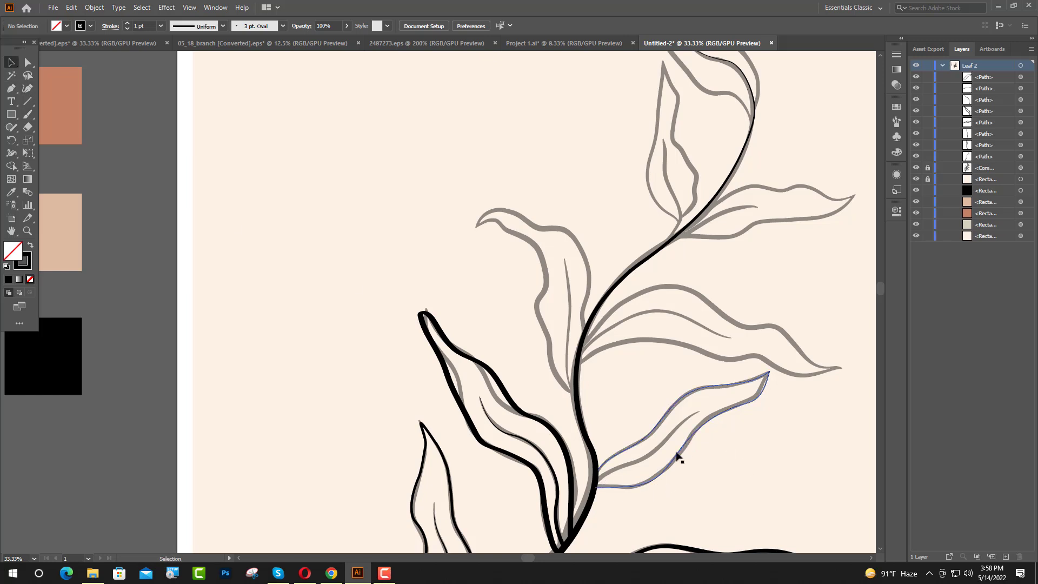
pyautogui.click(680, 456)
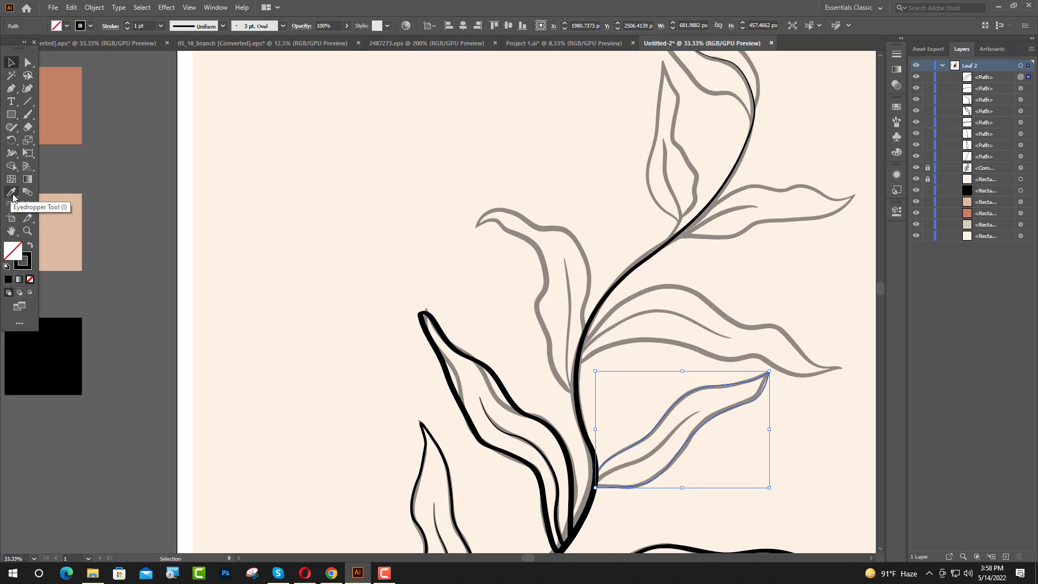
pyautogui.click(896, 210)
pyautogui.doubleClick(813, 263)
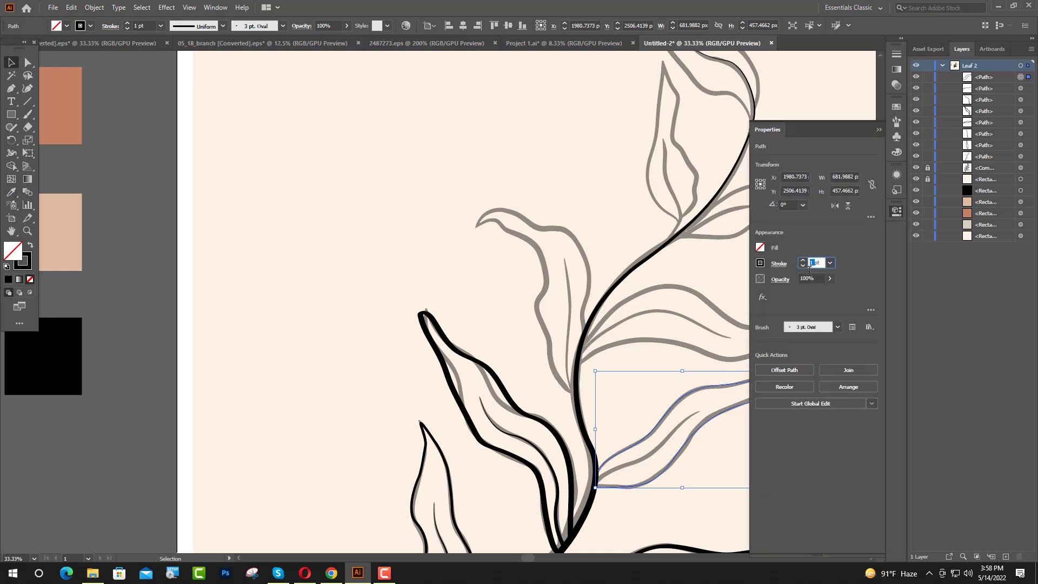
pyautogui.write('10')
pyautogui.press('Return')
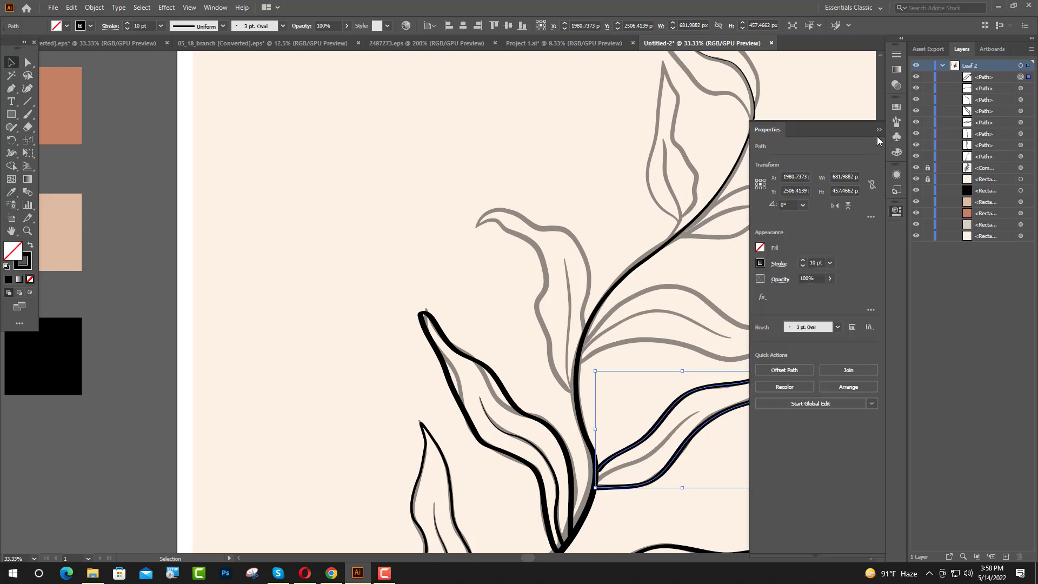
pyautogui.click(880, 130)
pyautogui.click(628, 196)
pyautogui.hotkey('ctrl', '0')
# Step: Draw a five-point curve along the leaf's grey vein from base to tip
pyautogui.scroll(3, 431, 510)
pyautogui.hotkey('shift', '`')
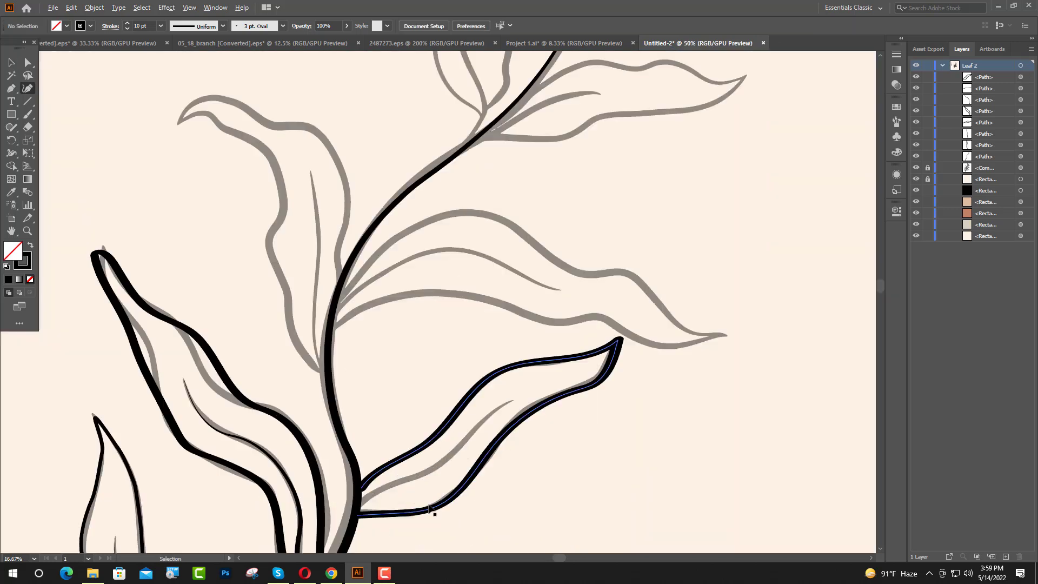
pyautogui.scroll(1, 431, 509)
pyautogui.click(336, 503)
pyautogui.click(381, 473)
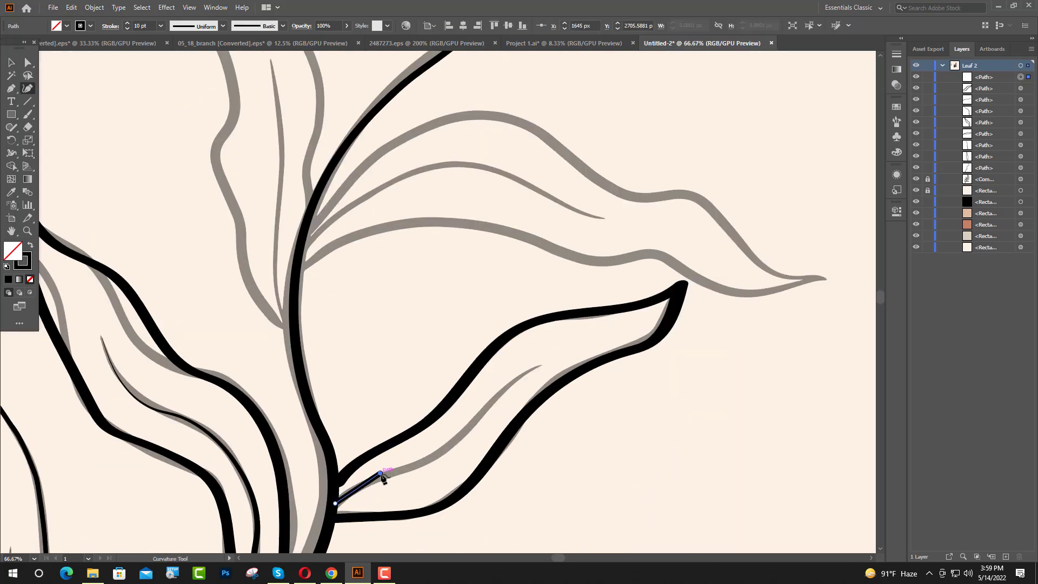
pyautogui.click(428, 464)
pyautogui.click(476, 418)
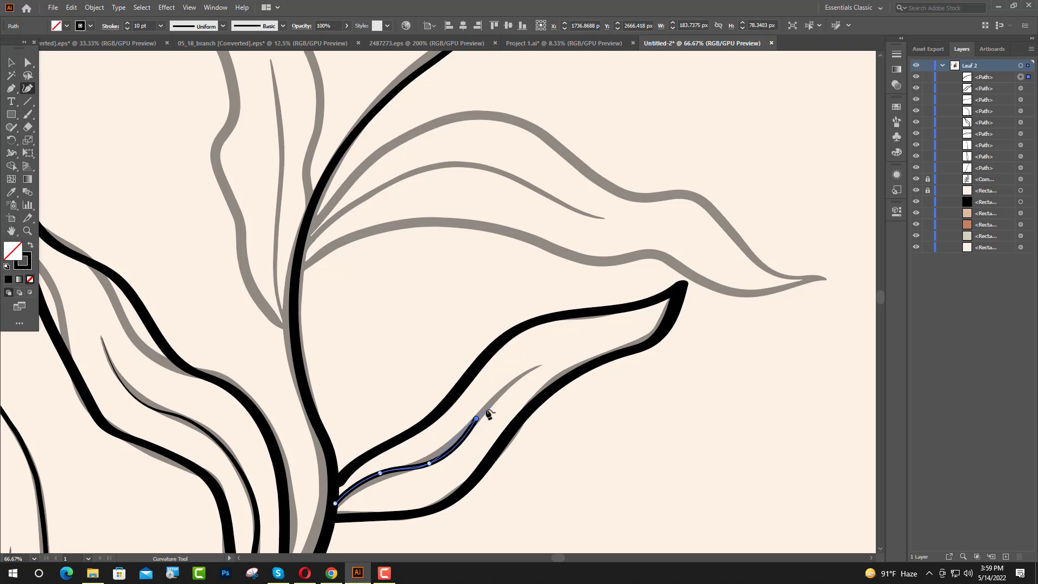
pyautogui.click(545, 366)
pyautogui.click(11, 62)
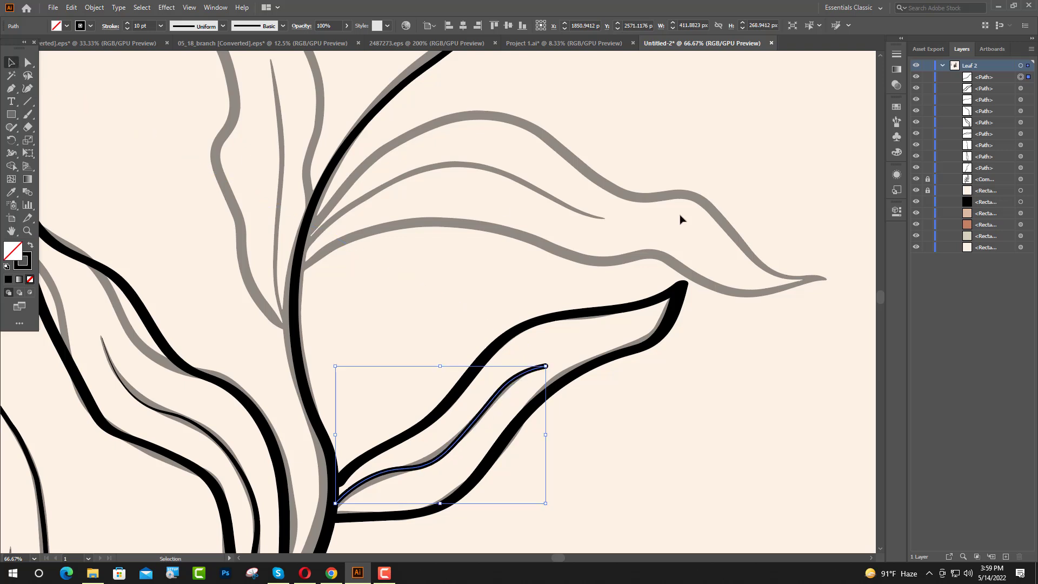
# Step: Give the vein a tapered width profile and a 15 pt stroke weight
pyautogui.click(896, 211)
pyautogui.click(778, 263)
pyautogui.click(755, 431)
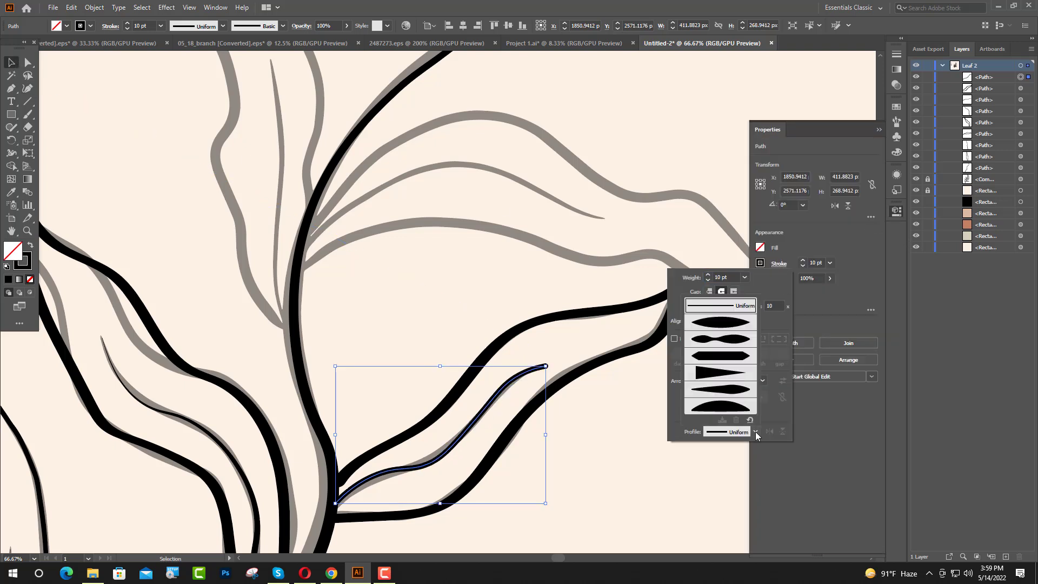
pyautogui.click(725, 372)
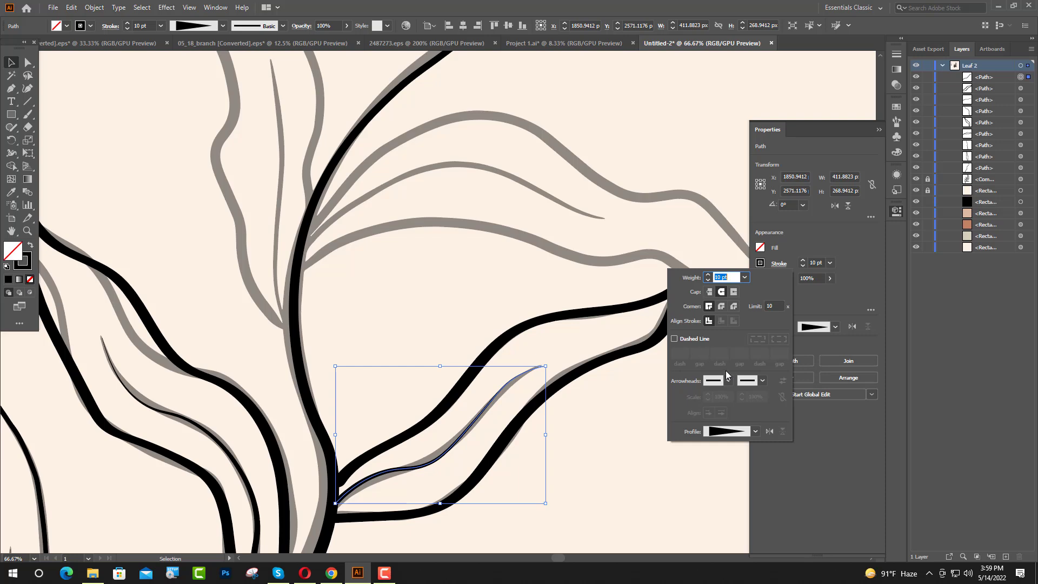
pyautogui.click(816, 263)
pyautogui.write('15')
pyautogui.press('Return')
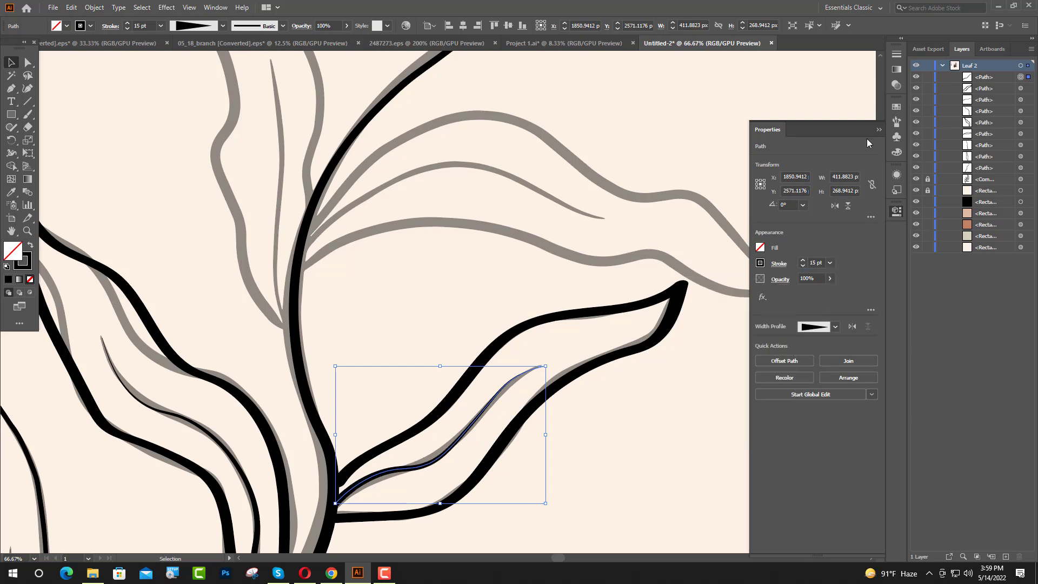
pyautogui.click(879, 130)
pyautogui.click(857, 382)
pyautogui.scroll(-3, 718, 473)
pyautogui.scroll(3, 348, 464)
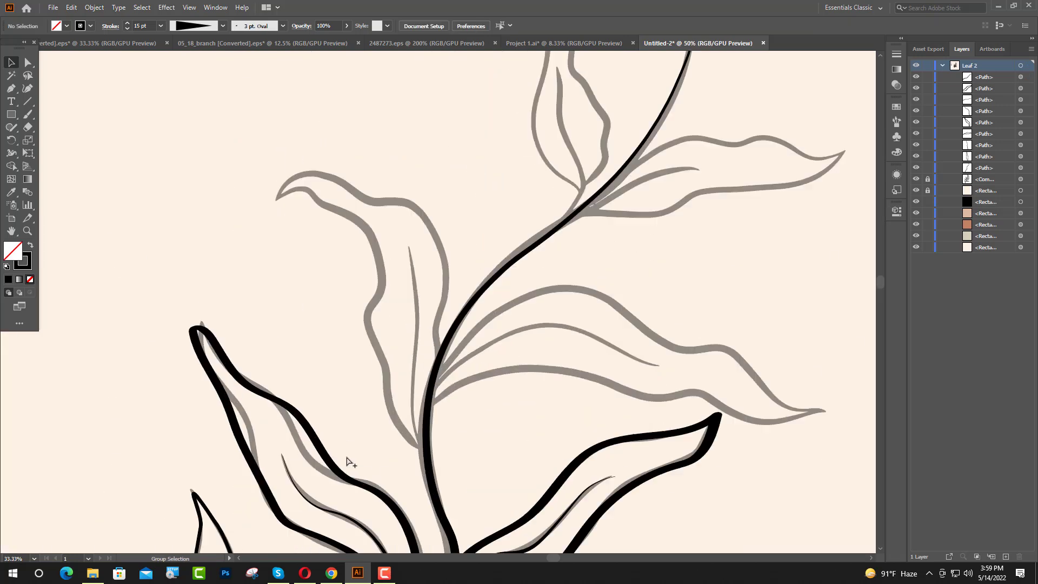
pyautogui.scroll(2, 530, 499)
pyautogui.scroll(3, 103, 120)
pyautogui.scroll(-3, 255, 232)
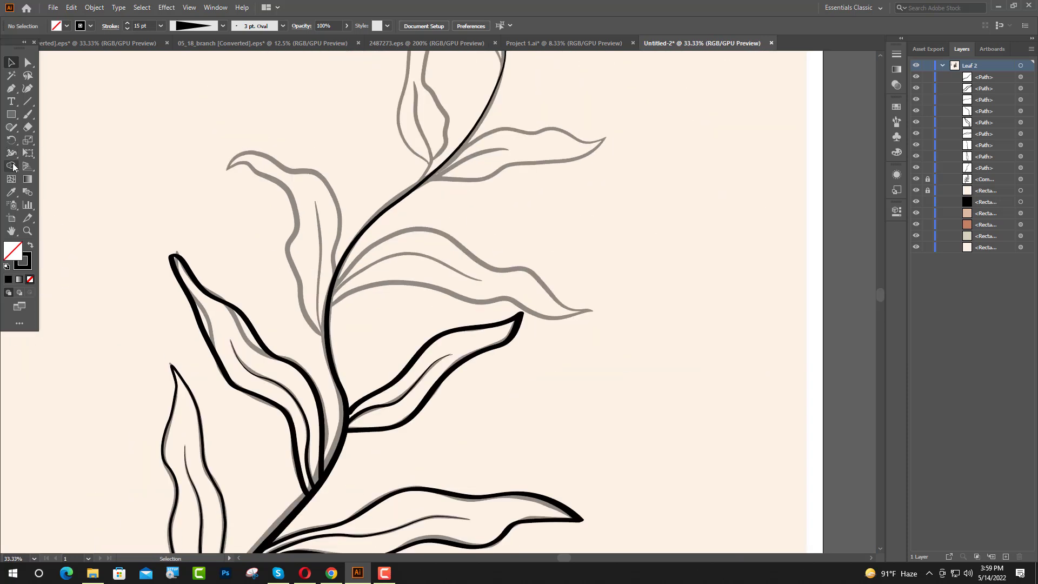
# Step: Brush over the curled upper leaf's grey outline and thicken it to 7 pt
pyautogui.click(28, 114)
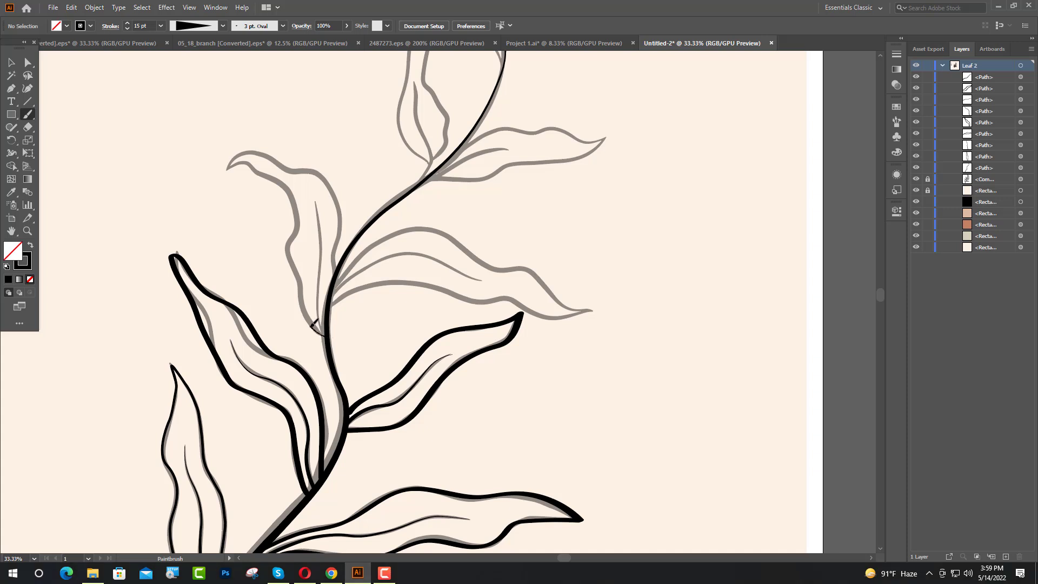
pyautogui.moveTo(313, 326); pyautogui.dragTo(305, 294)
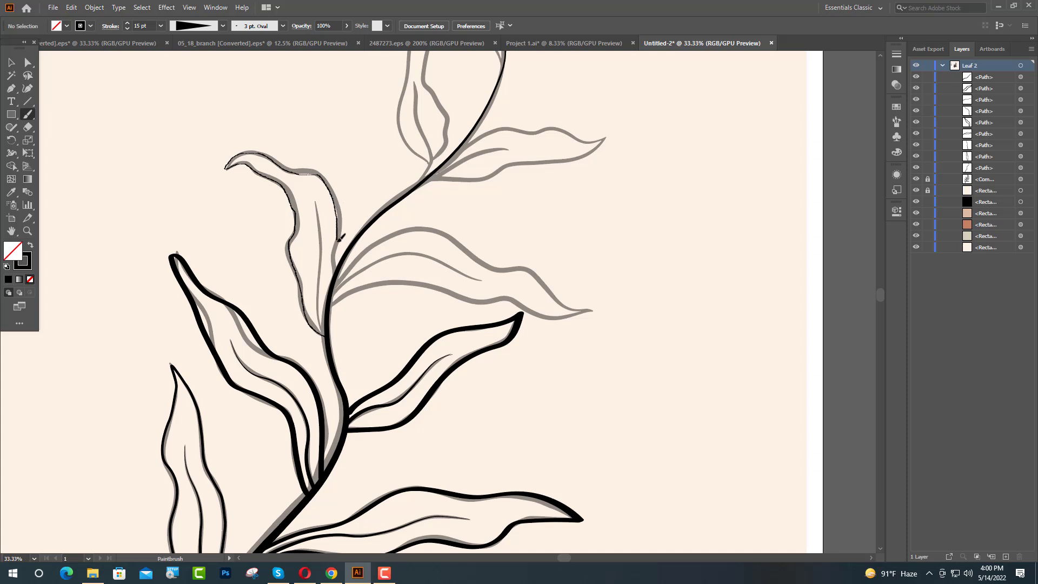
pyautogui.moveTo(342, 266); pyautogui.dragTo(342, 267)
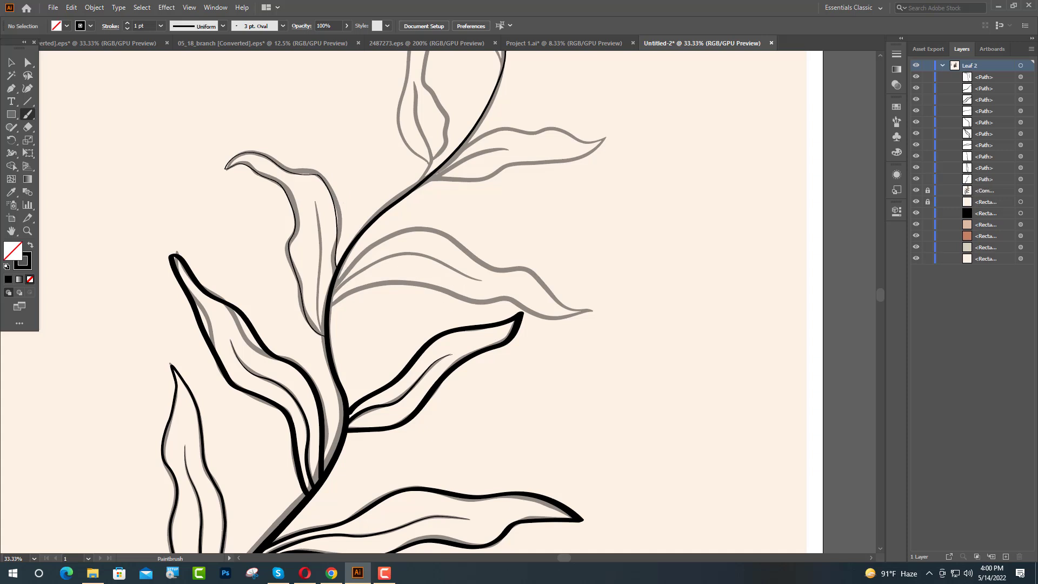
pyautogui.click(11, 62)
pyautogui.click(319, 334)
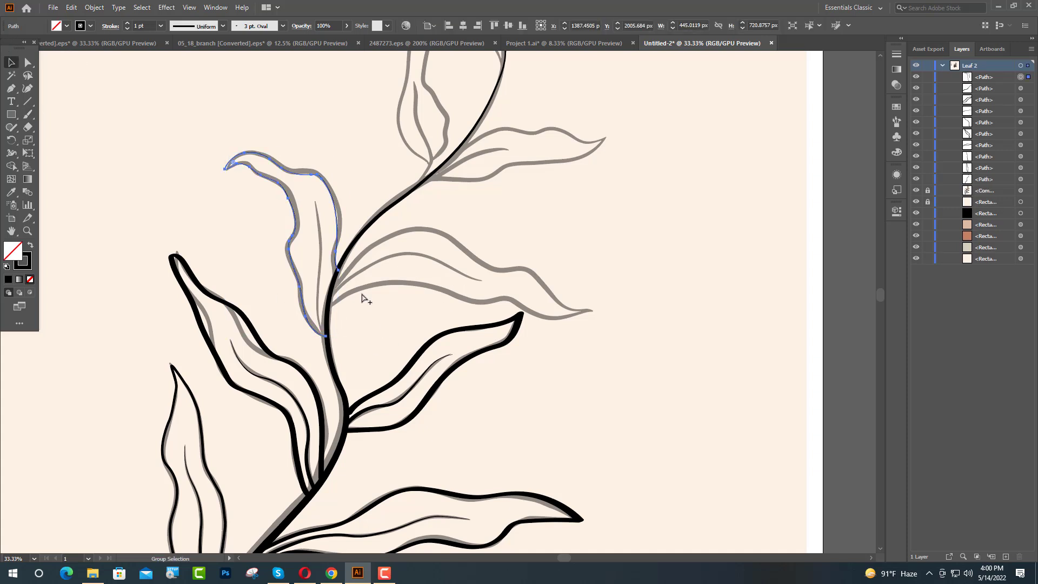
pyautogui.scroll(4, 319, 334)
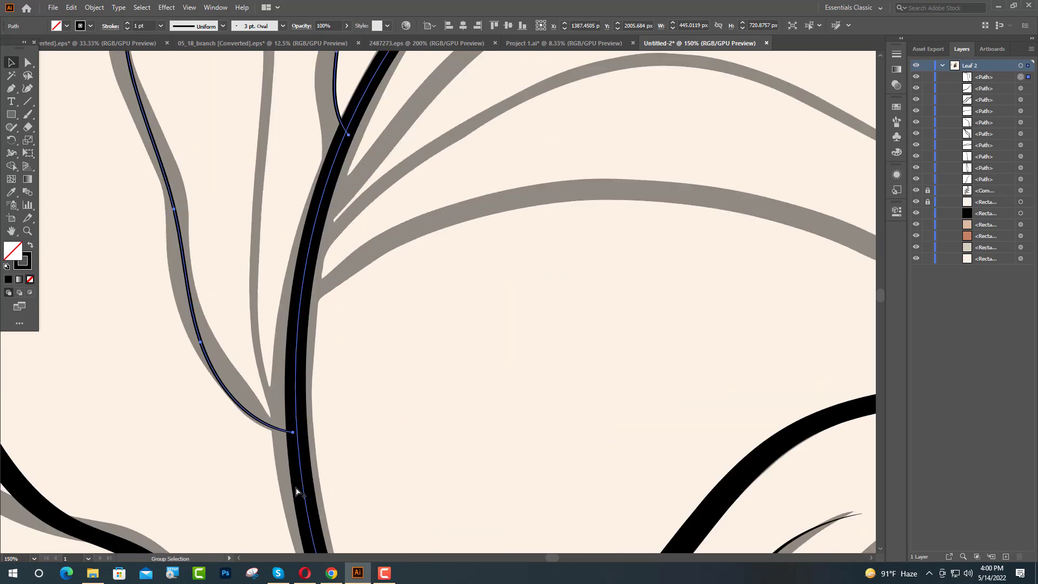
pyautogui.scroll(-4, 297, 492)
pyautogui.click(361, 441)
pyautogui.click(897, 211)
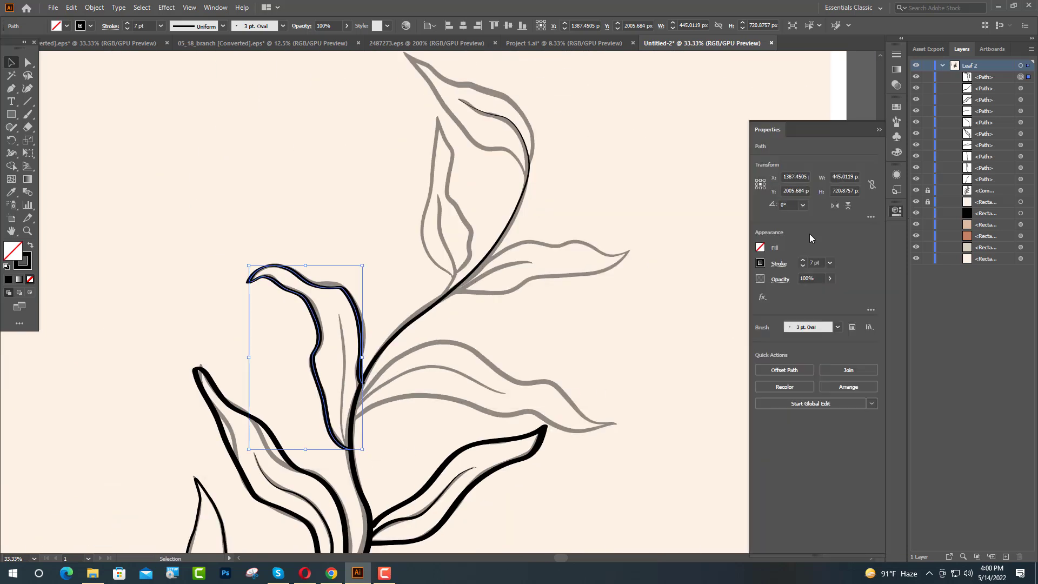
pyautogui.click(879, 130)
pyautogui.click(808, 151)
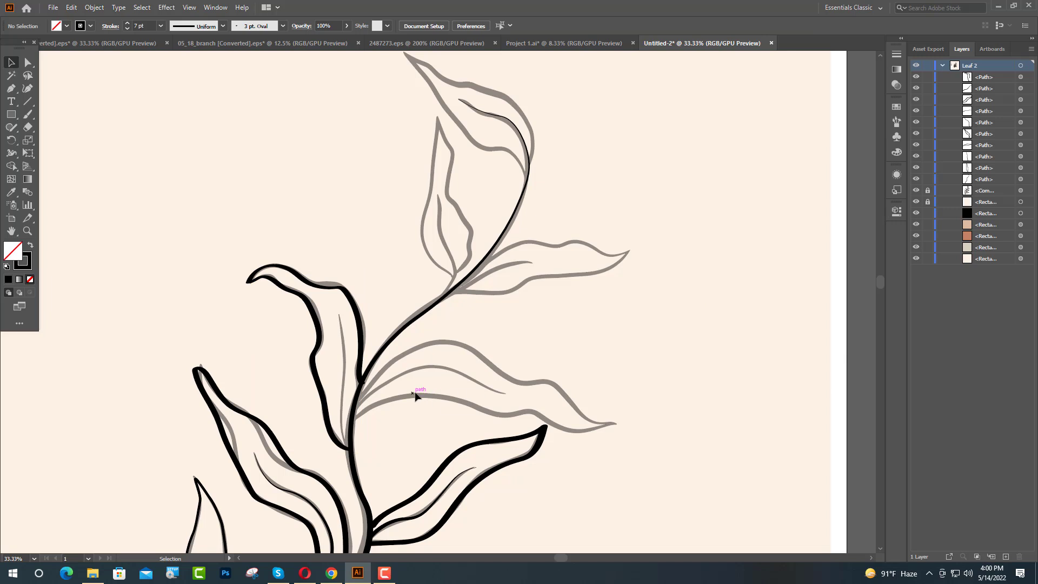
# Step: Drag the outline's end and fork anchors onto the stem so the lines meet cleanly
pyautogui.click(365, 379)
pyautogui.scroll(3, 394, 416)
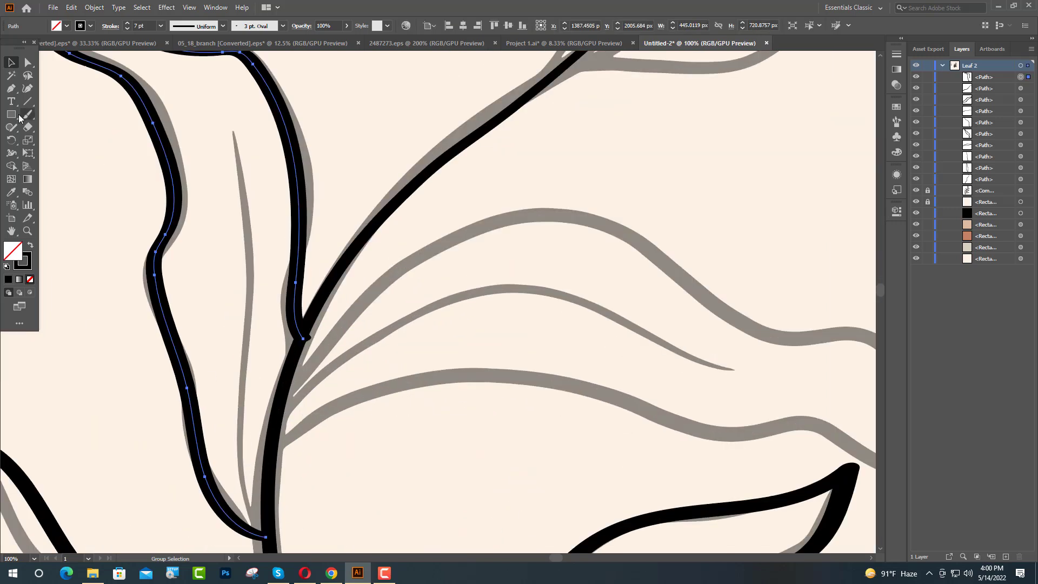
pyautogui.click(28, 64)
pyautogui.moveTo(303, 339); pyautogui.dragTo(276, 324)
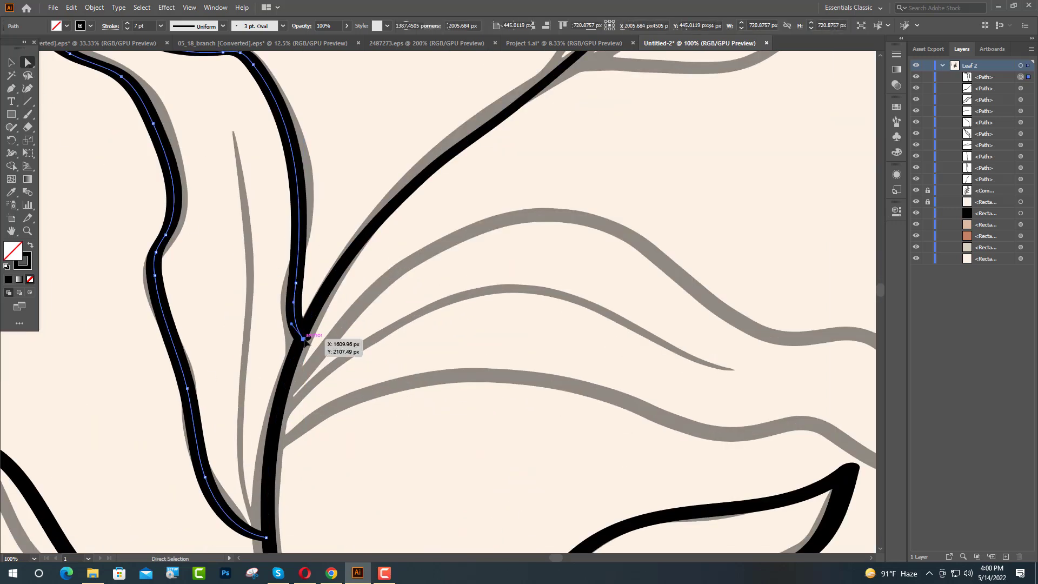
pyautogui.scroll(5, 303, 339)
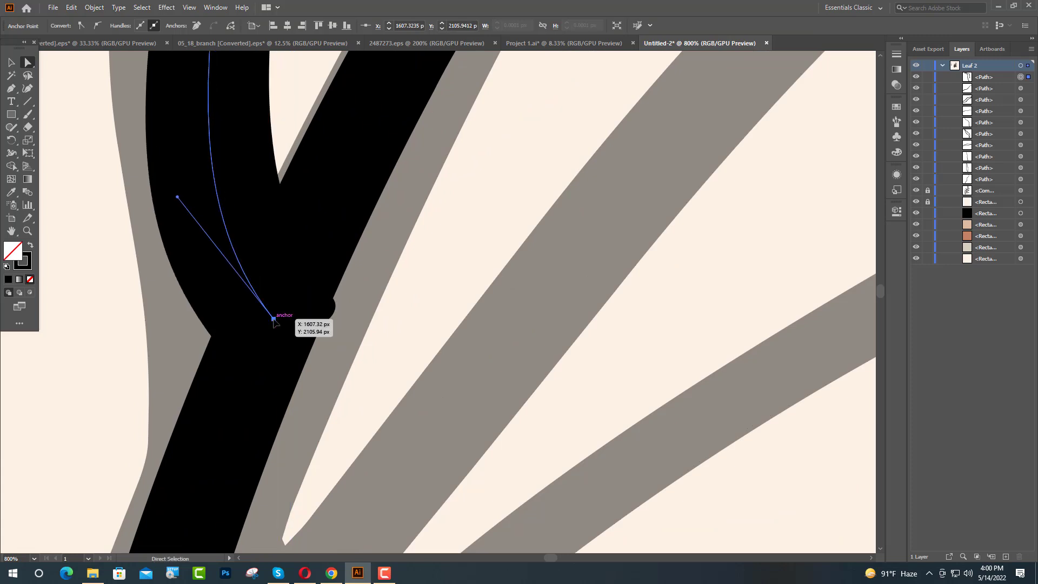
pyautogui.moveTo(277, 324); pyautogui.dragTo(266, 316)
pyautogui.scroll(-10, 359, 388)
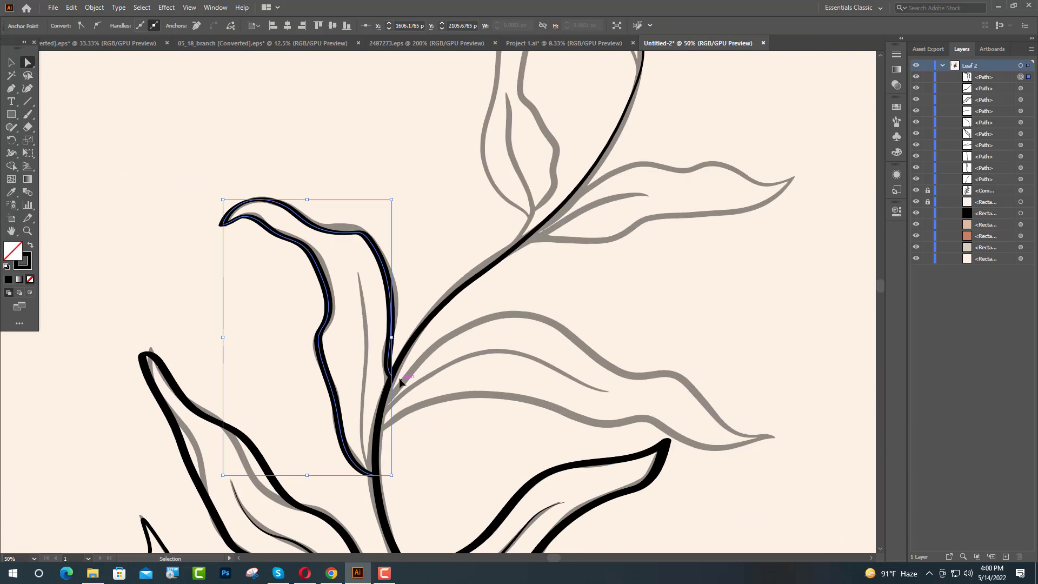
pyautogui.click(530, 356)
pyautogui.click(11, 62)
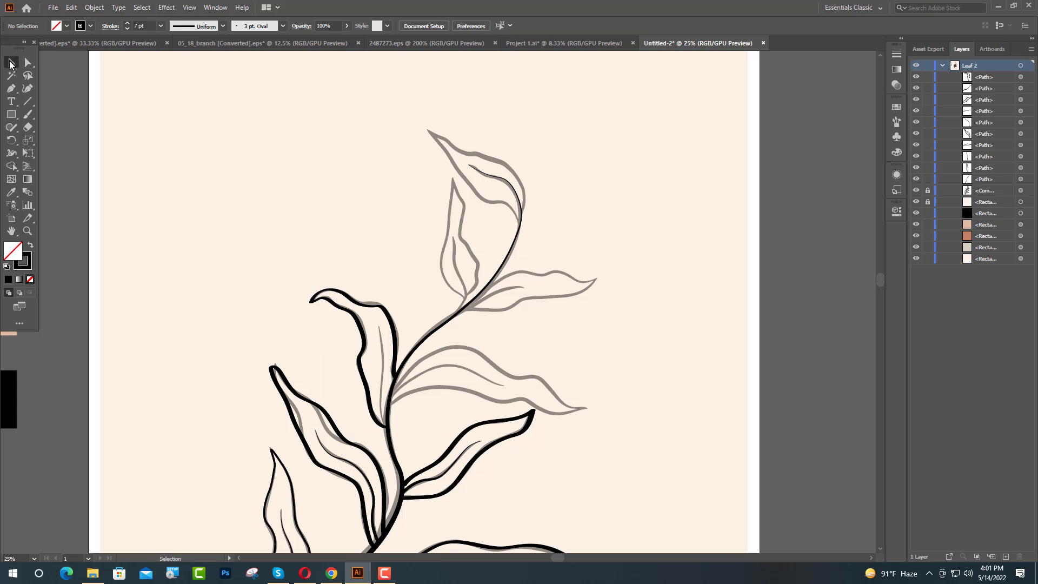
# Step: Brush a black outline around the long right-pointing leaf, upper edge then lower edge
pyautogui.click(28, 114)
pyautogui.keyDown('alt'); pyautogui.scroll(3, 352, 384); pyautogui.keyUp('alt')
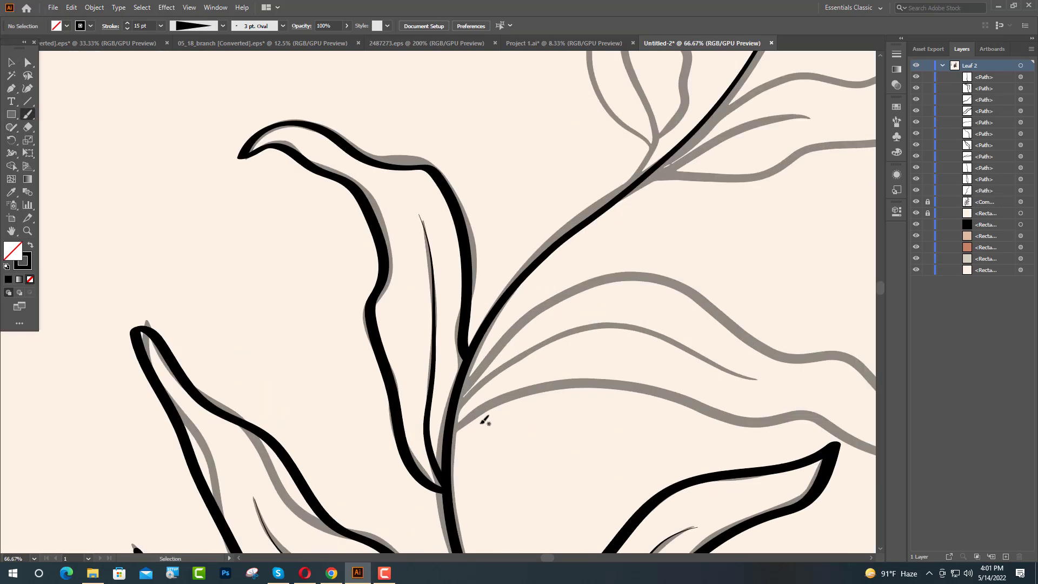
pyautogui.keyDown('alt'); pyautogui.scroll(-1, 485, 421); pyautogui.keyUp('alt')
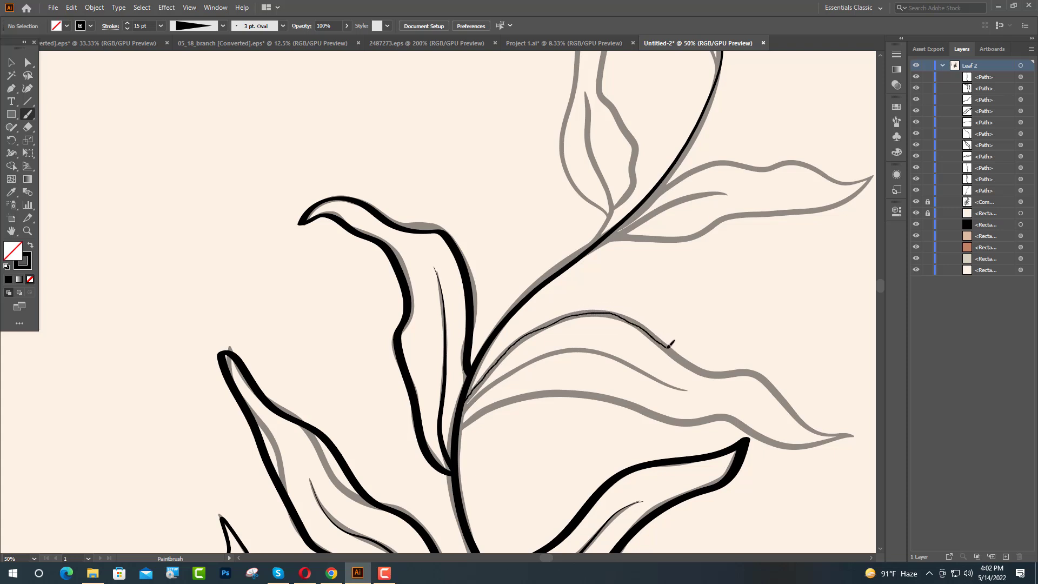
pyautogui.moveTo(669, 346); pyautogui.dragTo(713, 374)
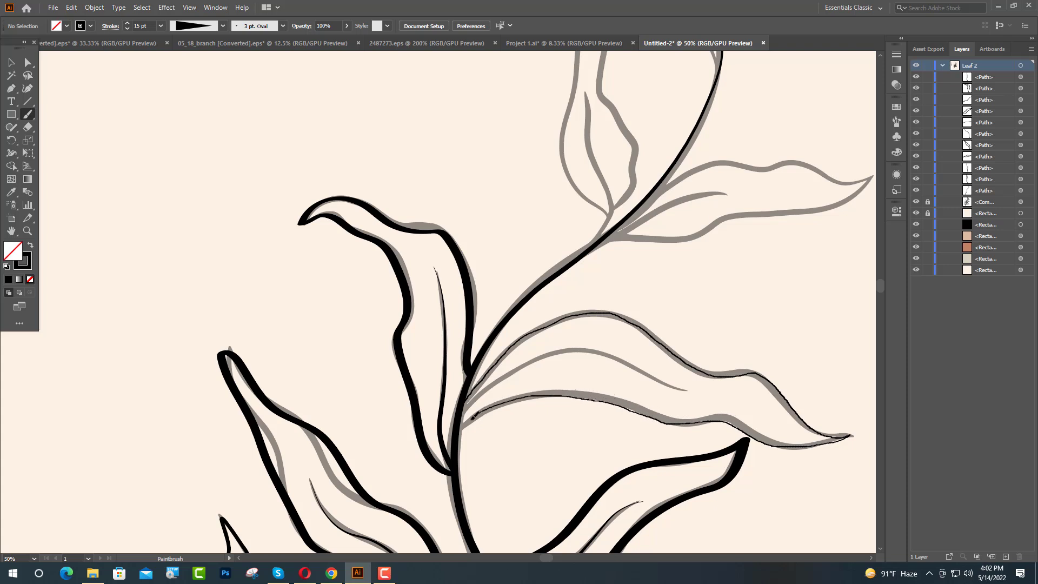
pyautogui.moveTo(456, 429); pyautogui.dragTo(457, 427)
# Step: Set the new leaf outline's stroke weight to 10 pt
pyautogui.click(11, 62)
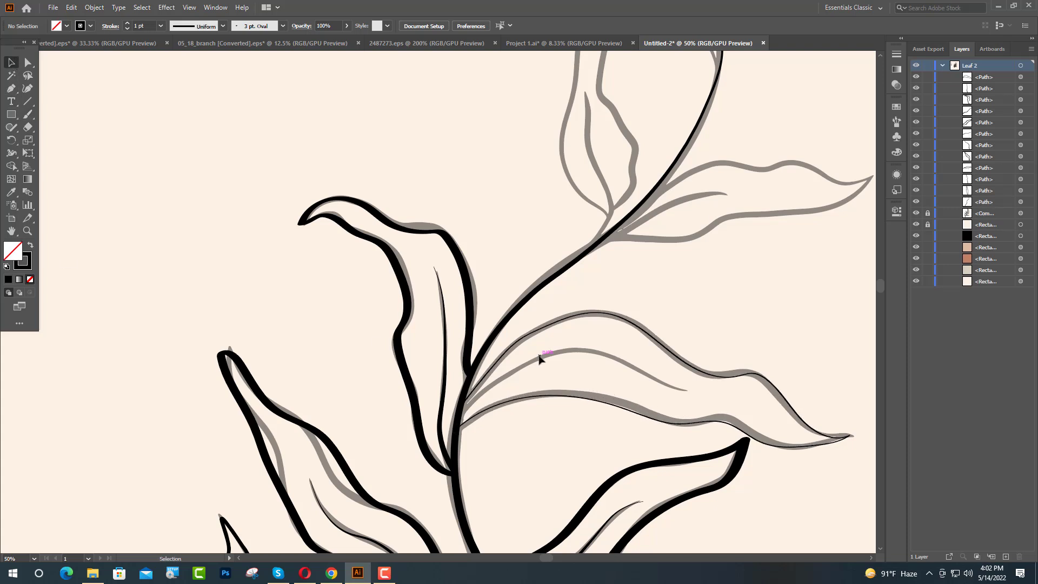
pyautogui.click(568, 401)
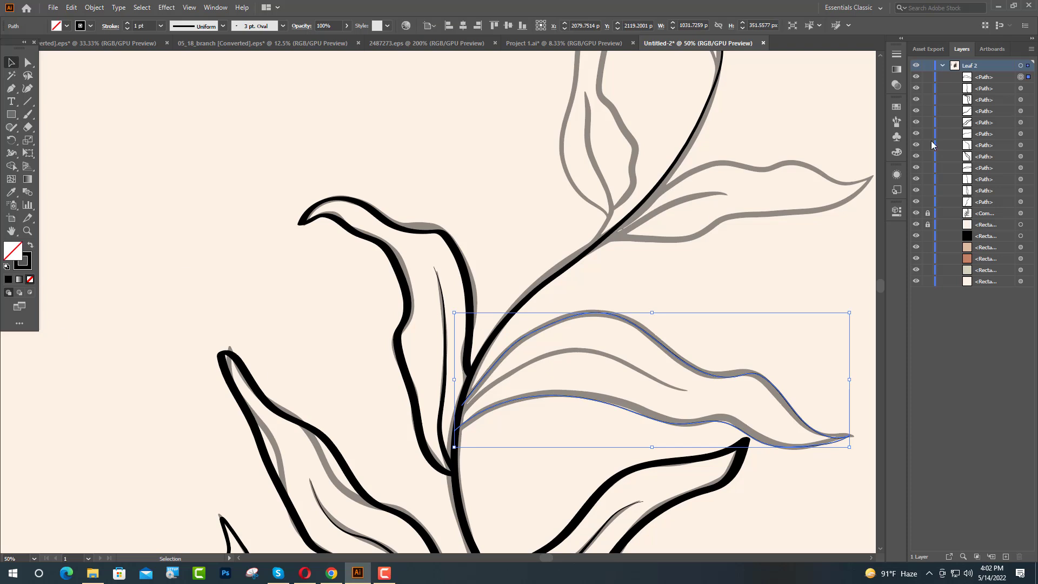
pyautogui.click(896, 211)
pyautogui.doubleClick(812, 263)
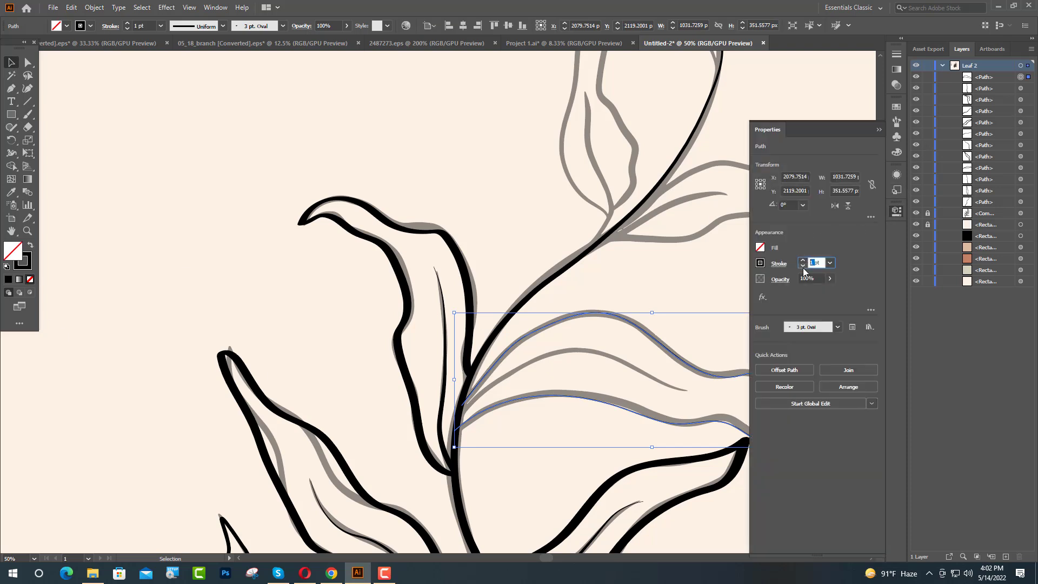
pyautogui.write('10')
pyautogui.press('Return')
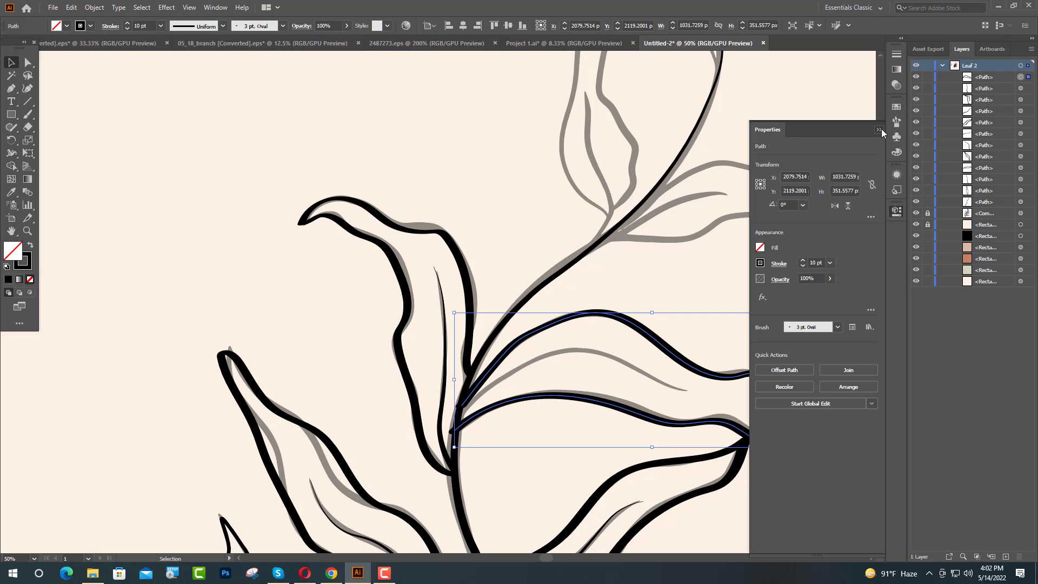
pyautogui.click(879, 130)
pyautogui.click(832, 287)
pyautogui.scroll(-1, 754, 463)
pyautogui.scroll(1, 741, 486)
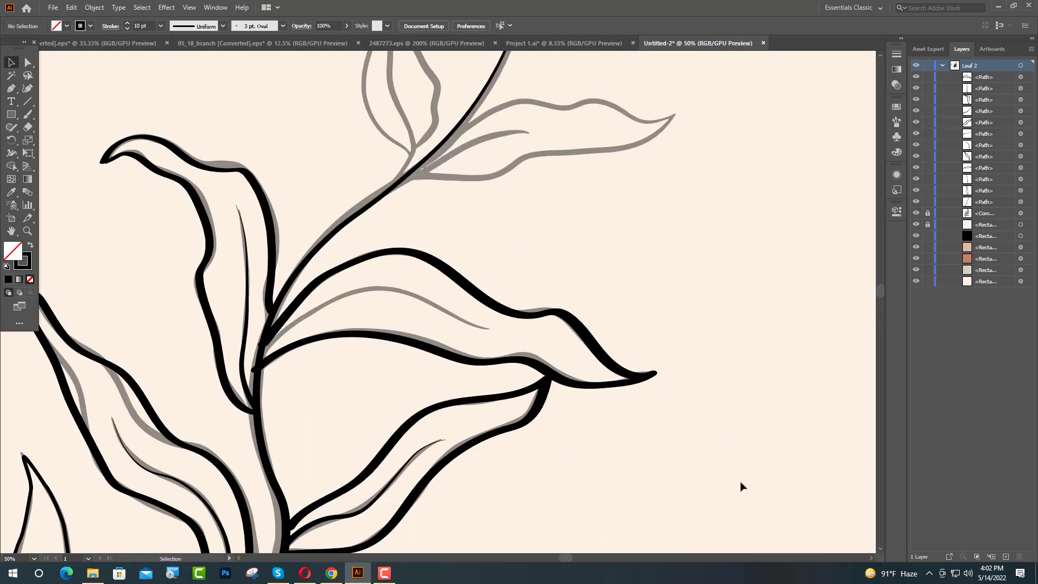
pyautogui.scroll(1, 398, 398)
# Step: Move the outline's base anchor onto the stem and smooth the curve leaving it
pyautogui.press('a')
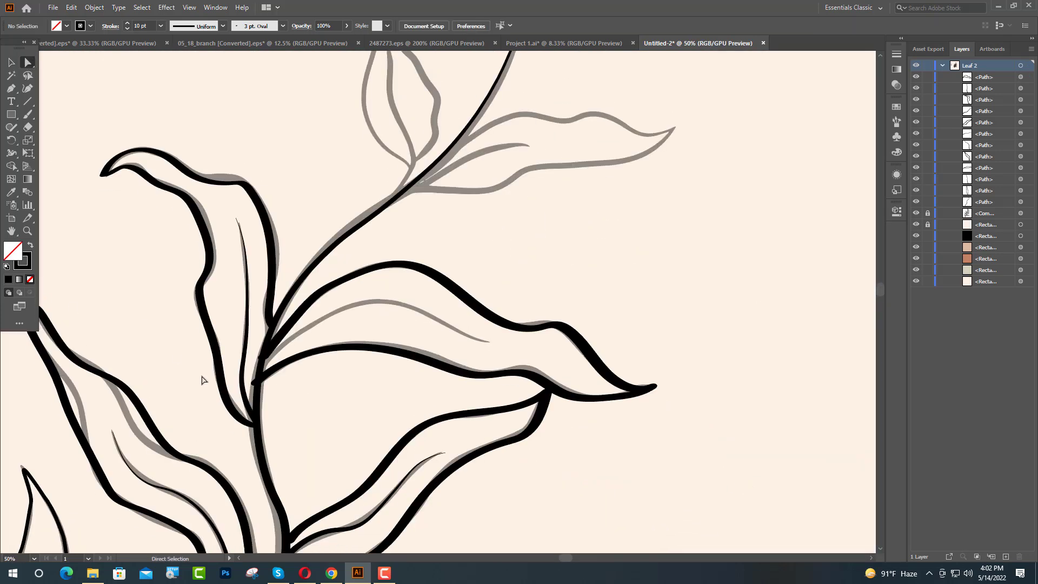
pyautogui.click(257, 382)
pyautogui.scroll(5, 257, 383)
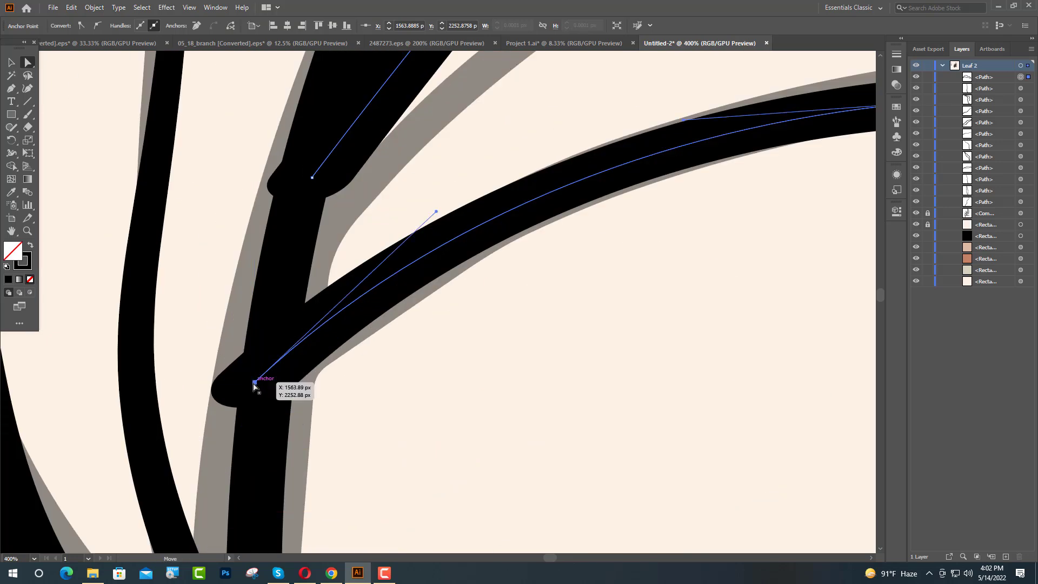
pyautogui.moveTo(255, 383); pyautogui.dragTo(288, 382)
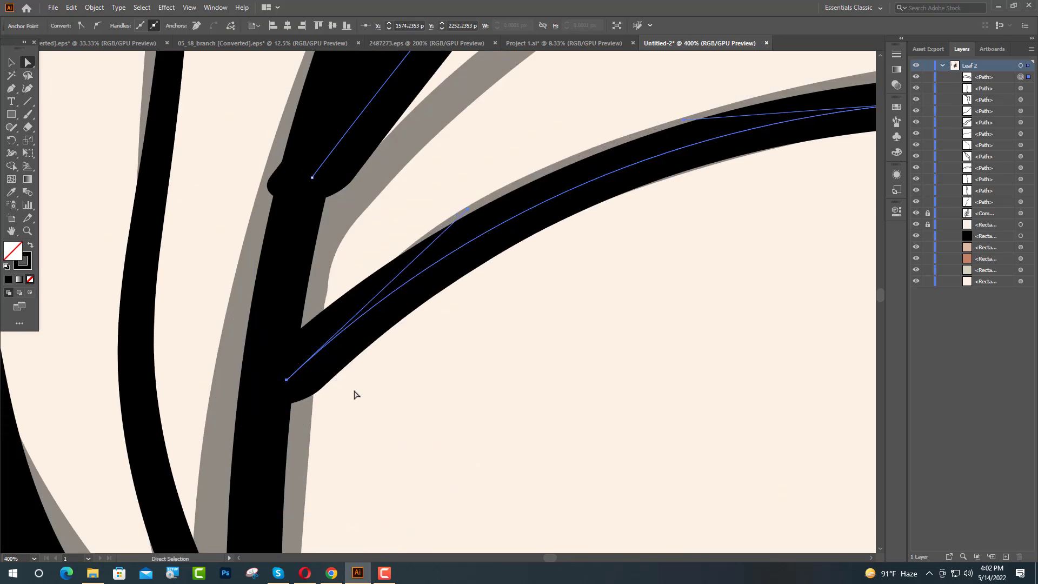
pyautogui.moveTo(313, 177); pyautogui.dragTo(323, 180)
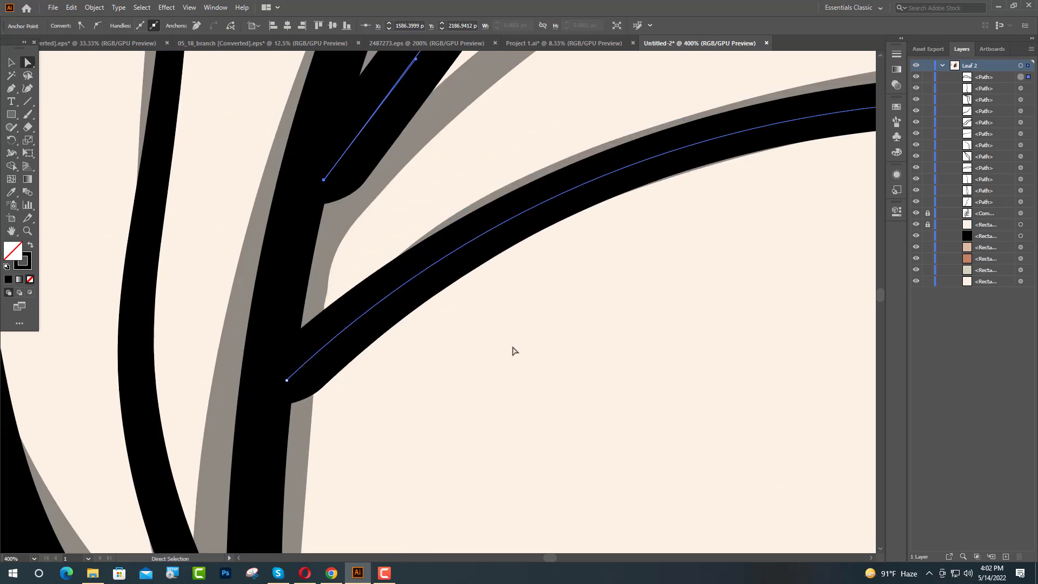
pyautogui.scroll(-4, 445, 388)
pyautogui.click(445, 388)
# Step: Lift the leaf's tip anchor to sharpen the tip
pyautogui.scroll(-2, 445, 387)
pyautogui.scroll(-1, 549, 411)
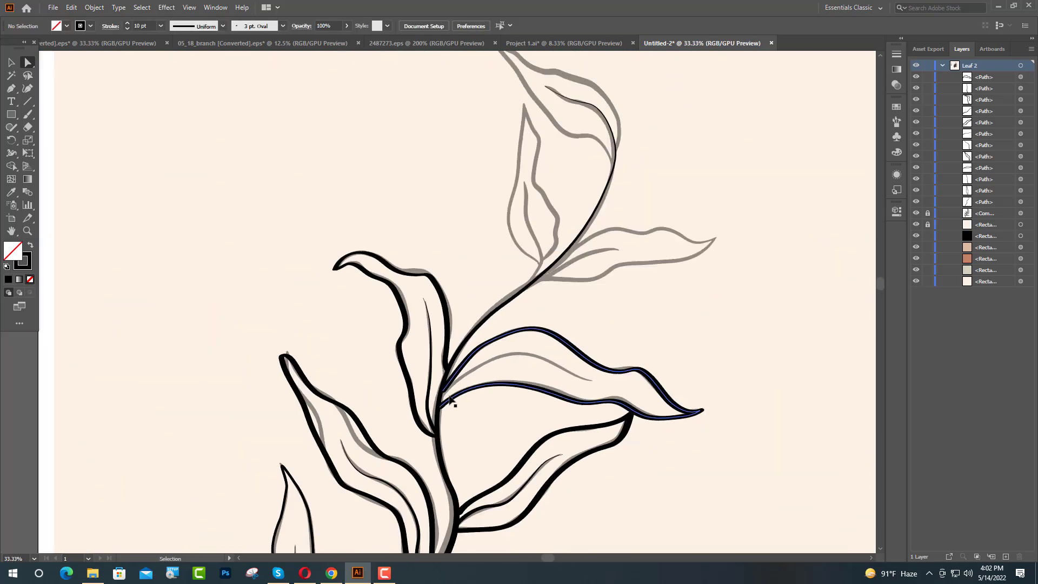
pyautogui.scroll(3, 703, 410)
pyautogui.moveTo(700, 409); pyautogui.dragTo(701, 404)
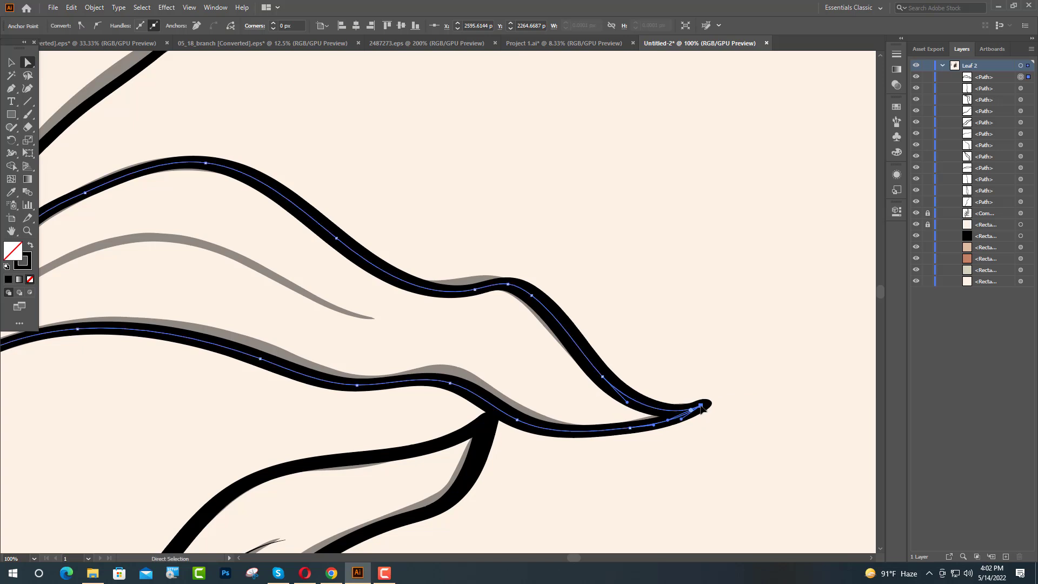
pyautogui.click(12, 62)
pyautogui.click(456, 271)
pyautogui.scroll(-3, 456, 271)
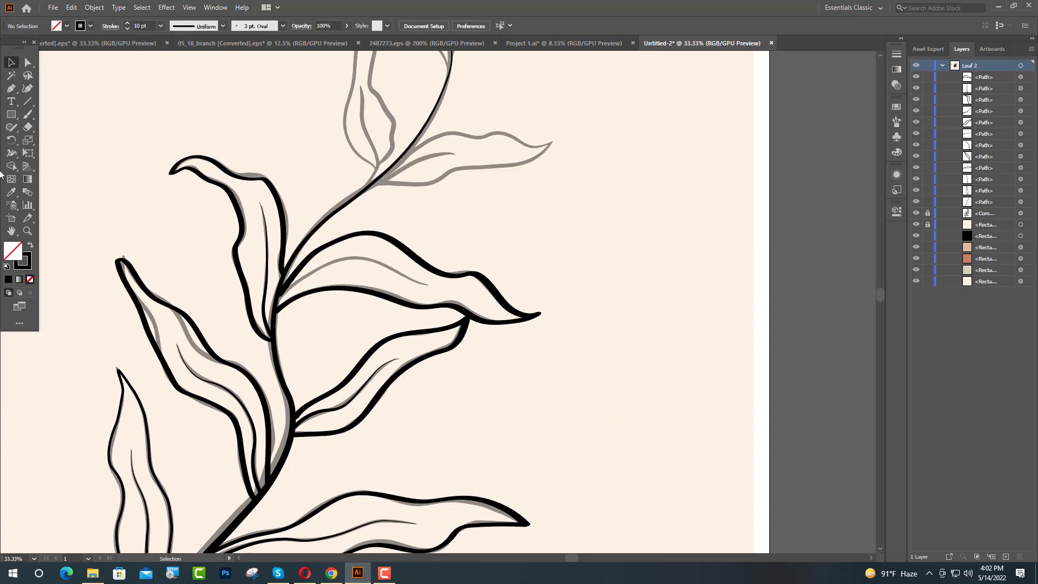
# Step: Draw a curved vein through the leaf's middle from its base toward the tip
pyautogui.click(28, 88)
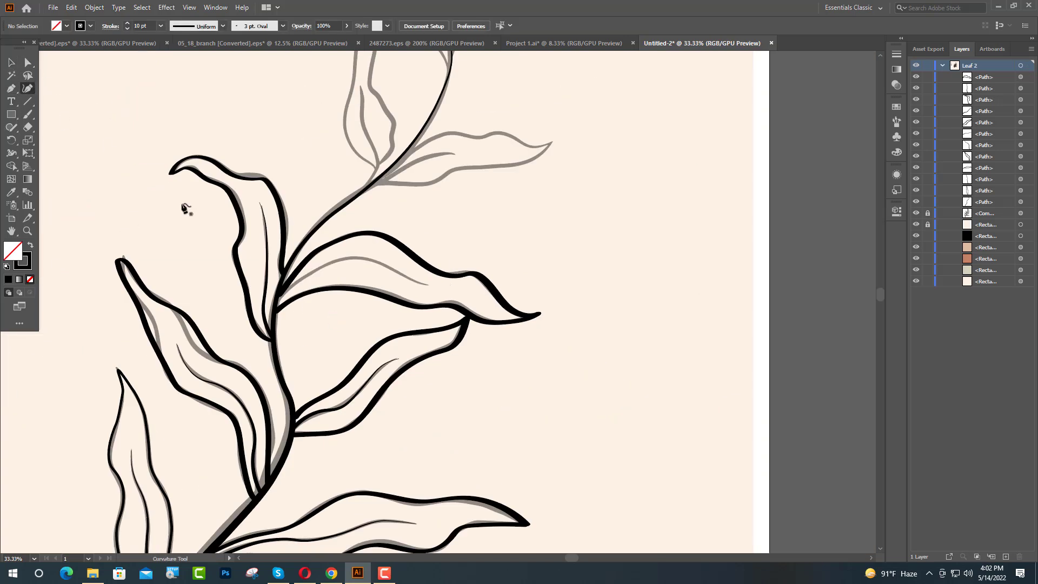
pyautogui.click(278, 297)
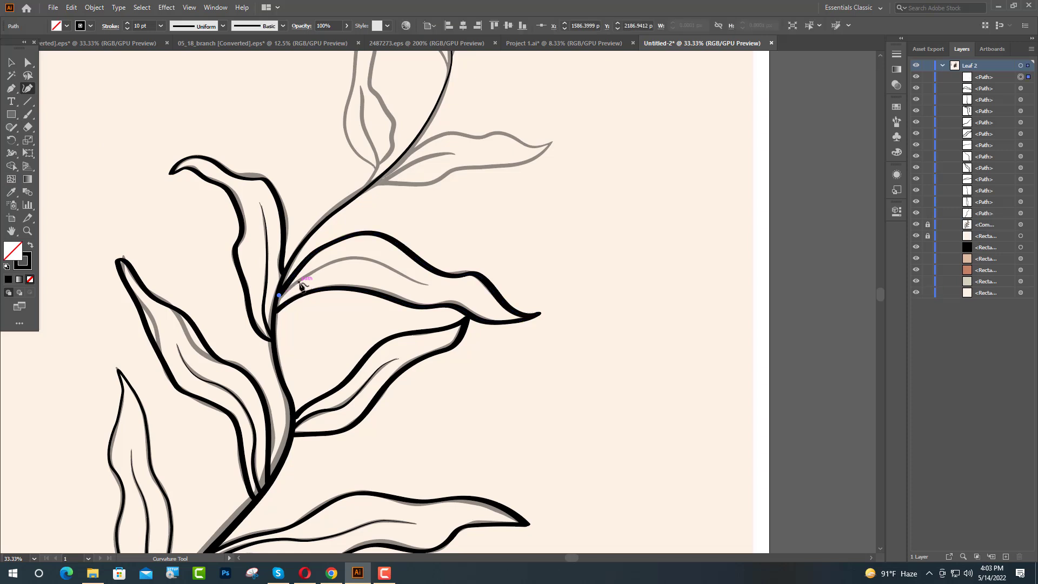
pyautogui.click(298, 279)
pyautogui.click(335, 262)
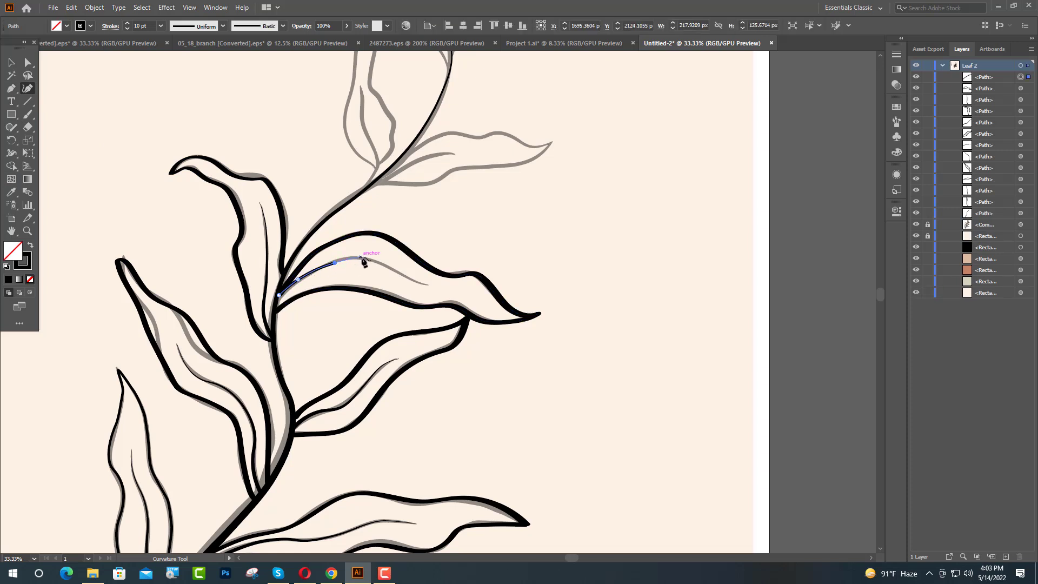
pyautogui.click(363, 257)
pyautogui.click(392, 271)
pyautogui.click(418, 281)
pyautogui.click(11, 63)
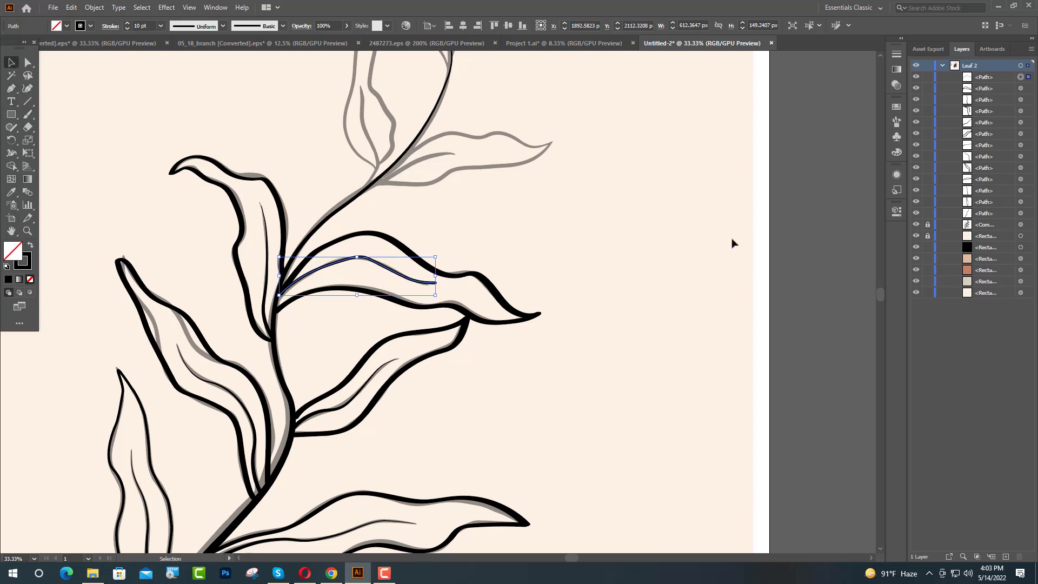
# Step: Set the vein to a 15 pt stroke with a tapering width profile
pyautogui.click(897, 211)
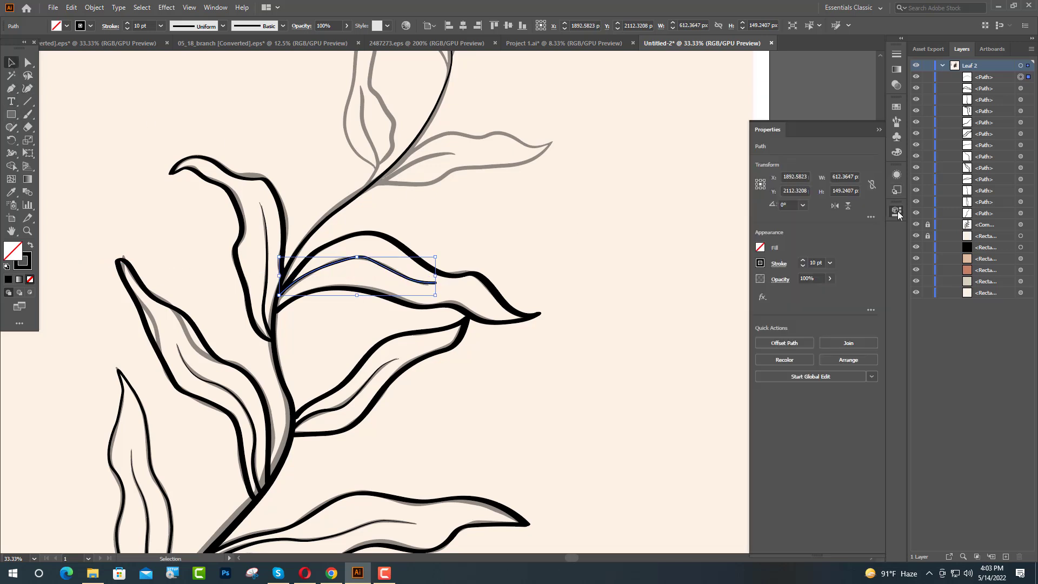
pyautogui.click(815, 263)
pyautogui.write('5')
pyautogui.press('Return')
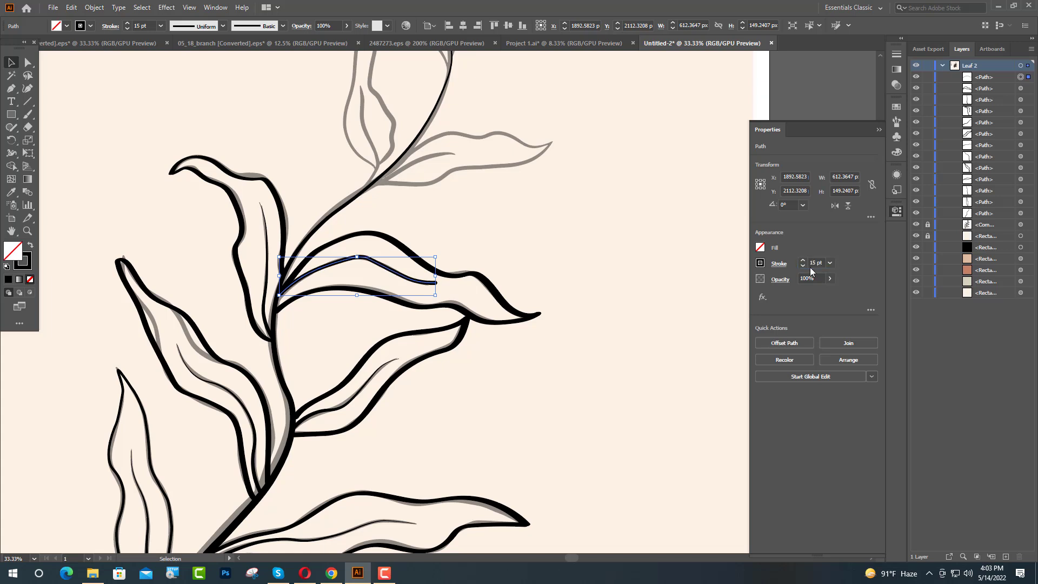
pyautogui.click(779, 264)
pyautogui.click(750, 432)
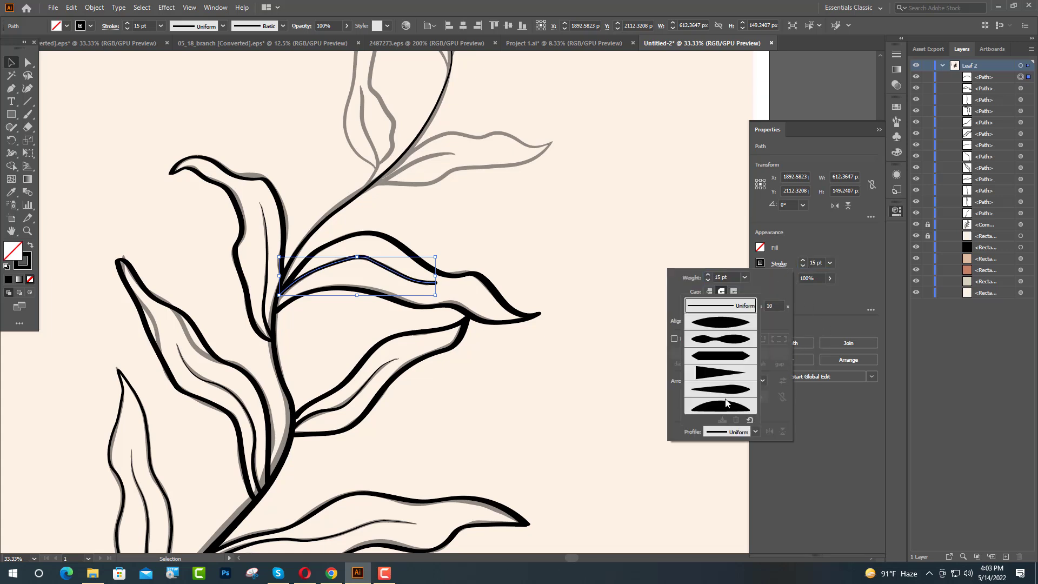
pyautogui.click(730, 392)
pyautogui.scroll(1, 280, 322)
pyautogui.scroll(1, 412, 295)
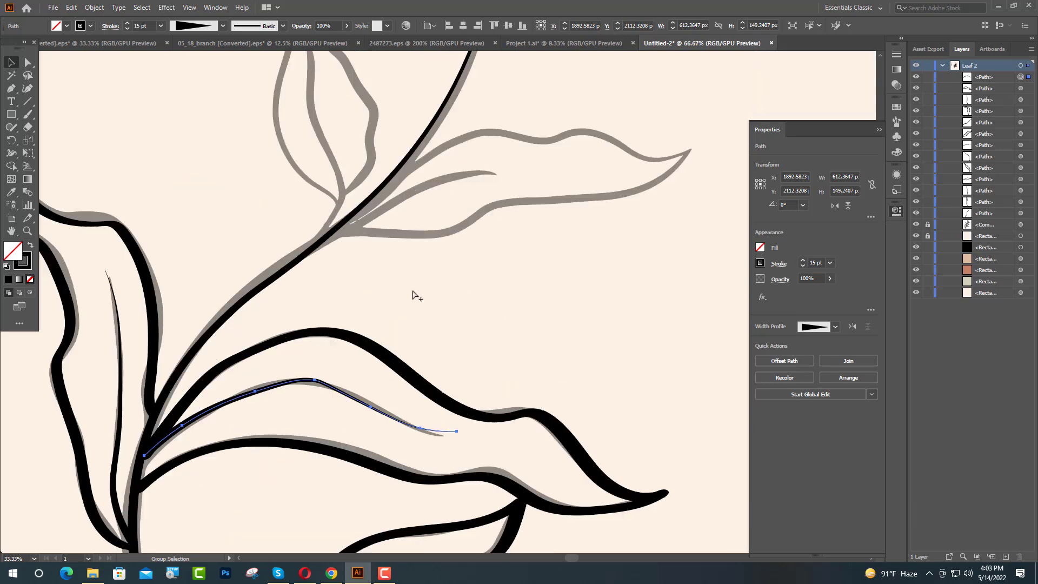
pyautogui.scroll(1, 429, 454)
pyautogui.scroll(1, 559, 403)
# Step: Brush a thin black line around the upper-right leaf from its base to its tip
pyautogui.click(879, 130)
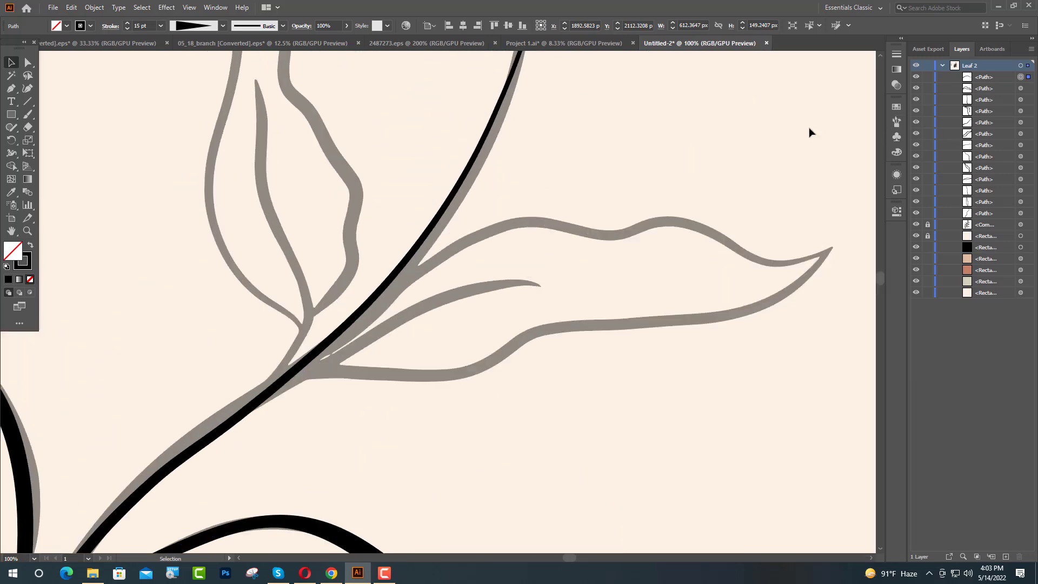
pyautogui.click(810, 132)
pyautogui.scroll(3, 540, 388)
pyautogui.scroll(2, 540, 387)
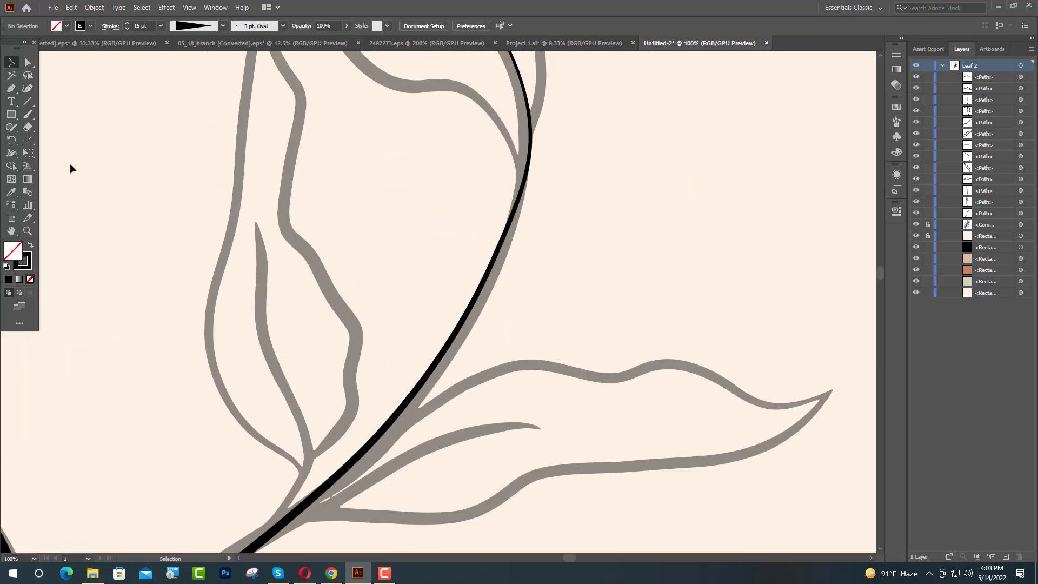
pyautogui.click(28, 114)
pyautogui.moveTo(378, 445); pyautogui.dragTo(427, 411)
pyautogui.moveTo(484, 379)
pyautogui.mouseDown()
pyautogui.moveTo(672, 359)
pyautogui.moveTo(834, 388)
pyautogui.moveTo(771, 459)
pyautogui.moveTo(579, 473)
pyautogui.moveTo(479, 503)
pyautogui.moveTo(317, 501)
pyautogui.mouseUp()
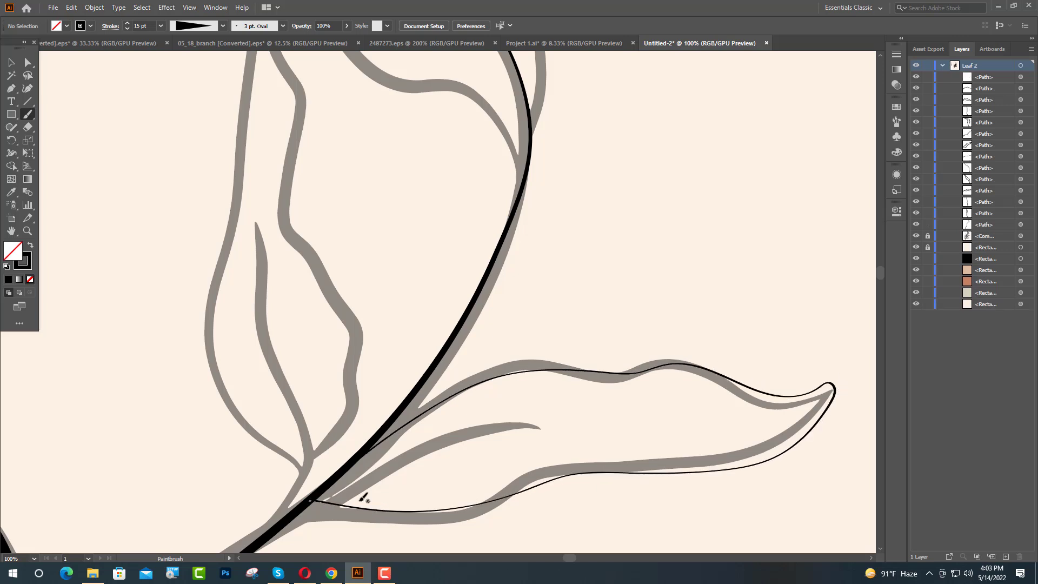
# Step: Undo the misdrawn outline and redraw the upper leaf's edge back to the stem
pyautogui.scroll(-2, 558, 522)
pyautogui.hotkey('ctrl', 'z')
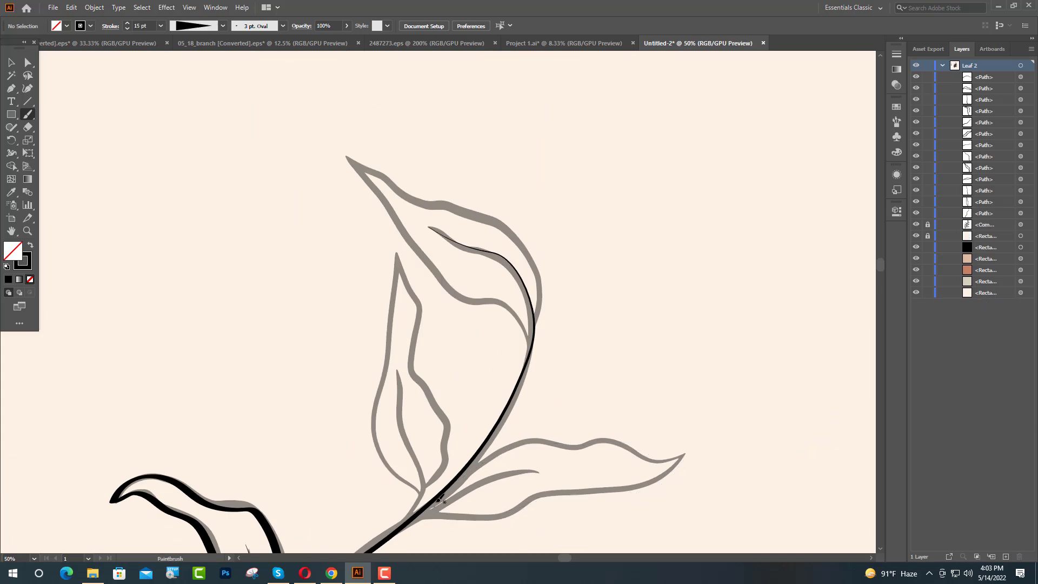
pyautogui.moveTo(446, 488); pyautogui.dragTo(470, 478)
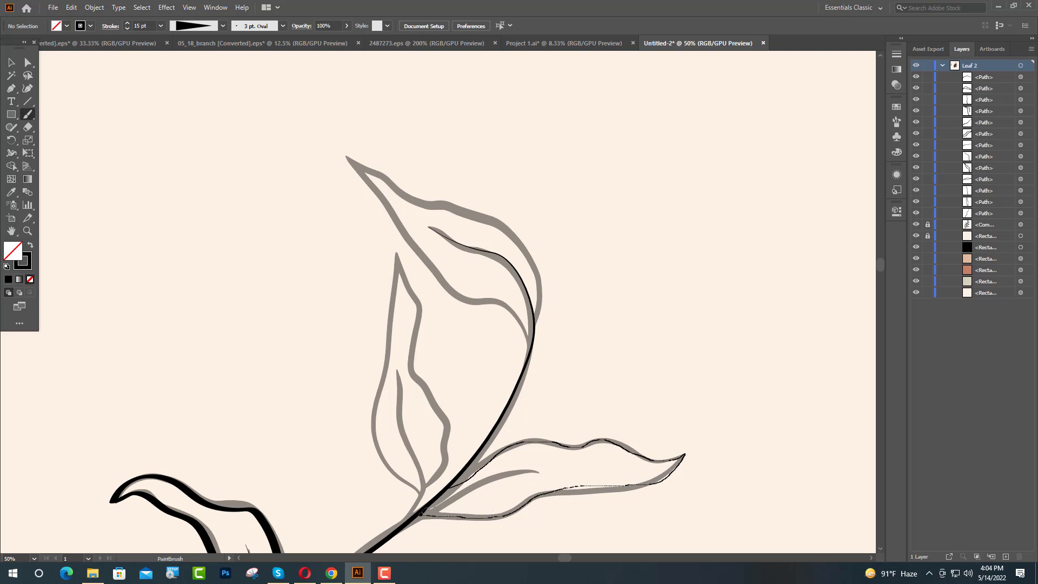
pyautogui.moveTo(421, 511); pyautogui.dragTo(475, 498)
pyautogui.hotkey('ctrl', '-')
pyautogui.hotkey('ctrl', '-')
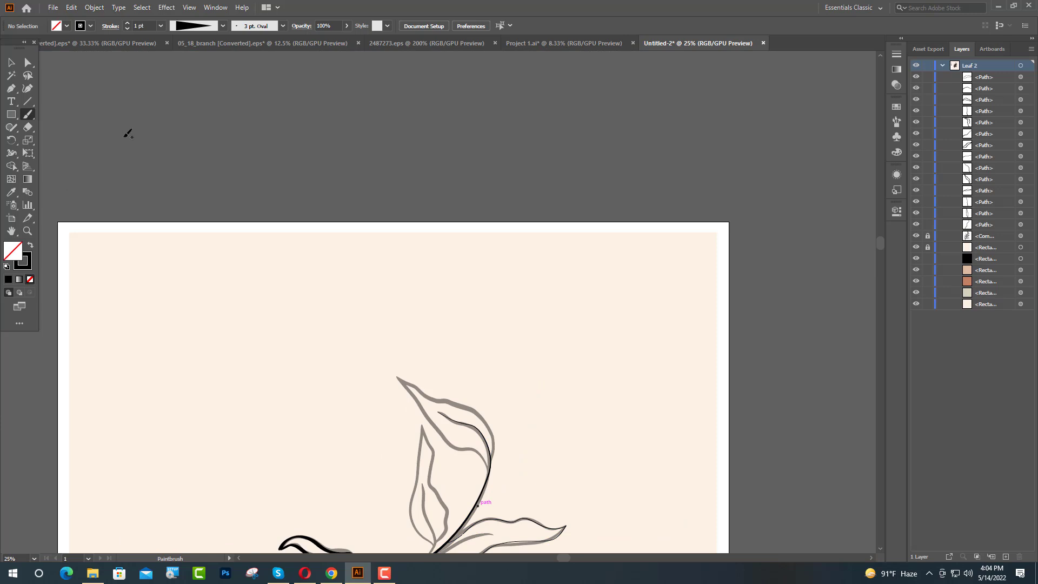
# Step: Give the right-hand leaf outline a 7 pt stroke, correcting from an initial 10 pt
pyautogui.press('v')
pyautogui.click(539, 528)
pyautogui.click(898, 211)
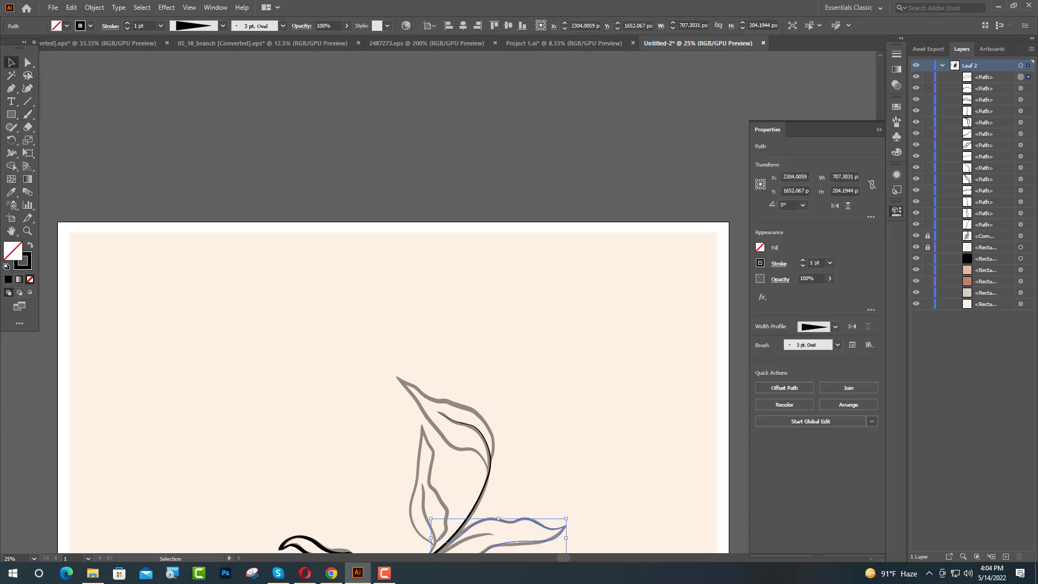
pyautogui.click(812, 263)
pyautogui.press('Return')
pyautogui.scroll(-3, 482, 519)
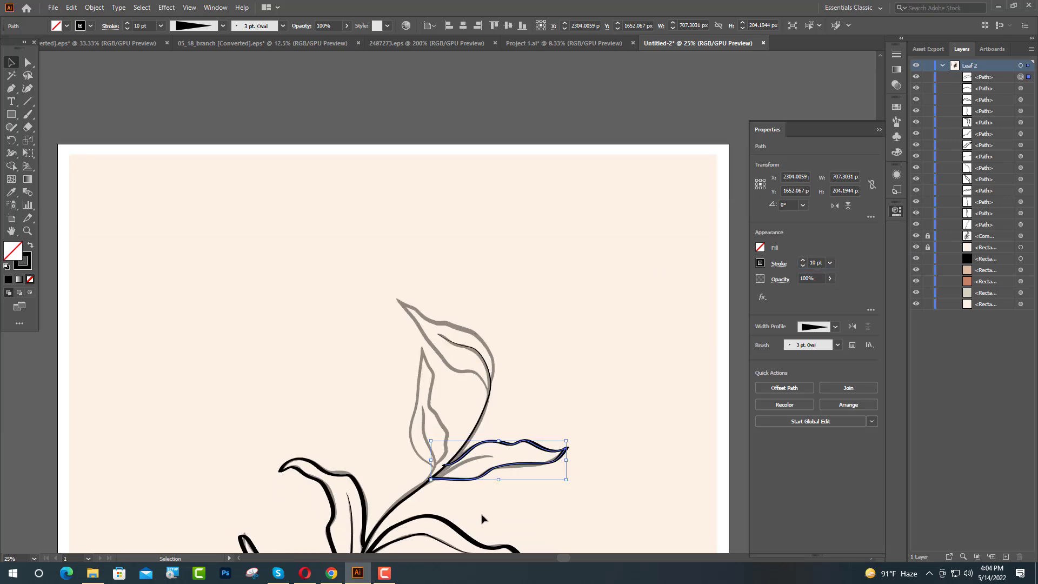
pyautogui.scroll(4, 464, 503)
pyautogui.scroll(1, 464, 495)
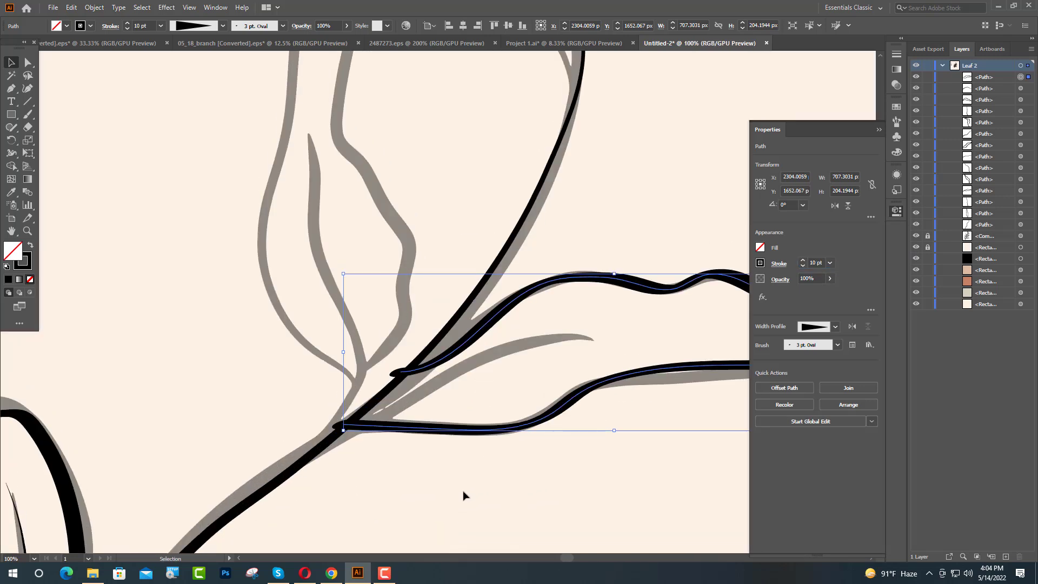
pyautogui.click(813, 263)
pyautogui.write('7')
pyautogui.press('Return')
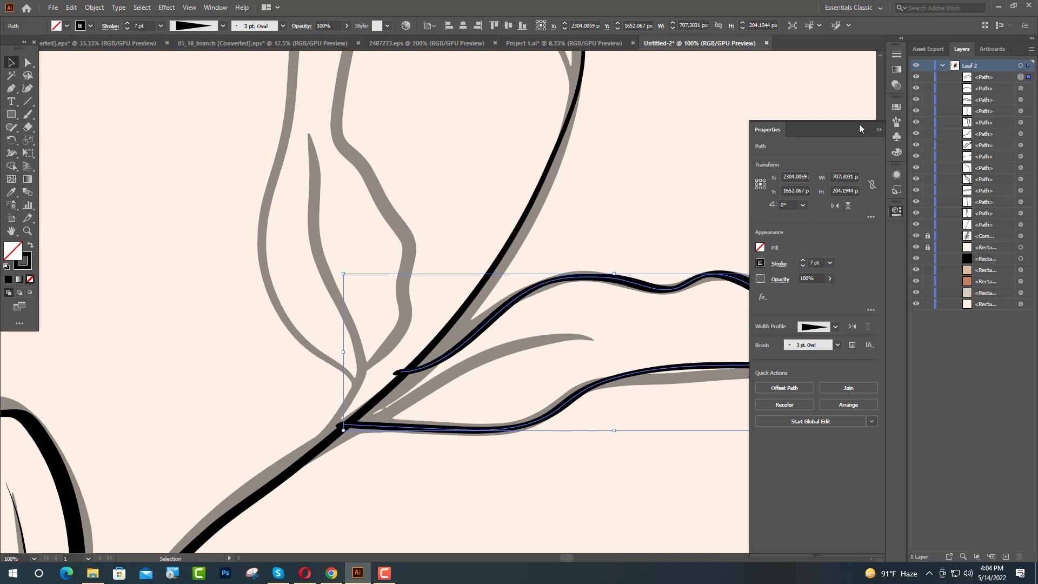
pyautogui.click(860, 127)
pyautogui.click(316, 434)
# Step: Drag the leaf's base anchors with Direct Selection so the base meets the stem
pyautogui.press('a')
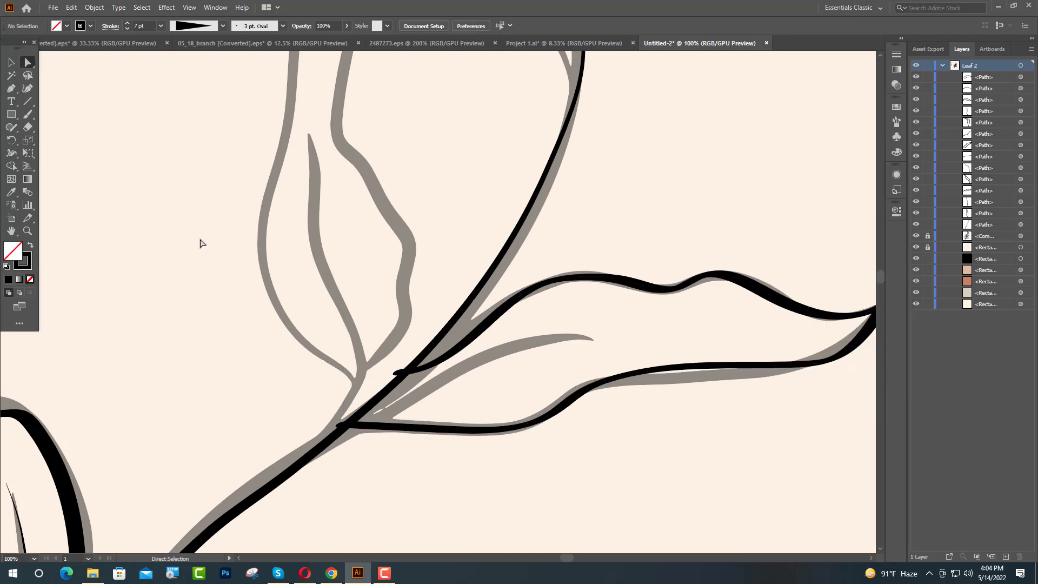
pyautogui.click(399, 375)
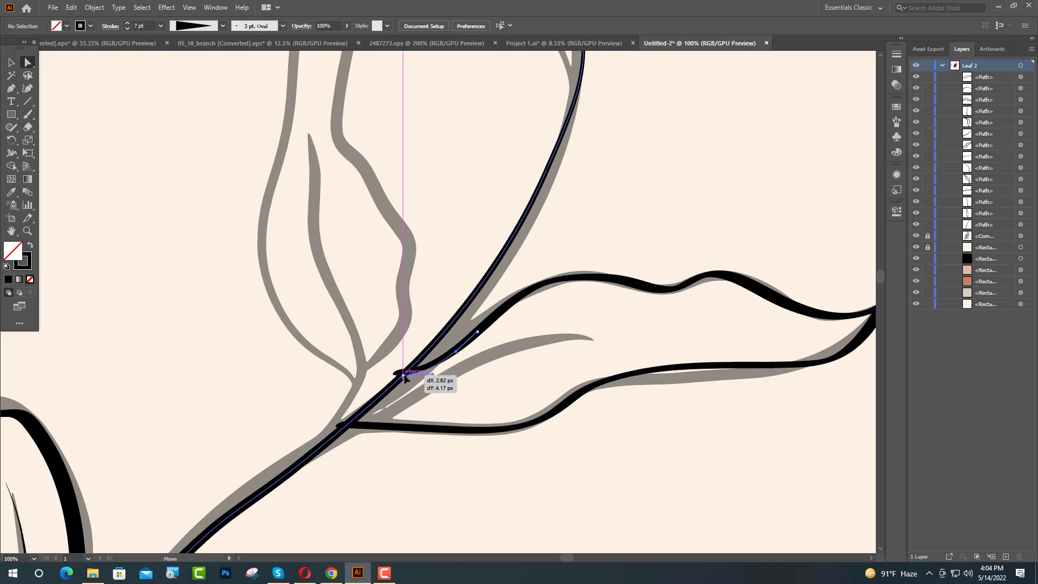
pyautogui.scroll(3, 330, 424)
pyautogui.scroll(2, 330, 422)
pyautogui.moveTo(414, 435); pyautogui.dragTo(431, 457)
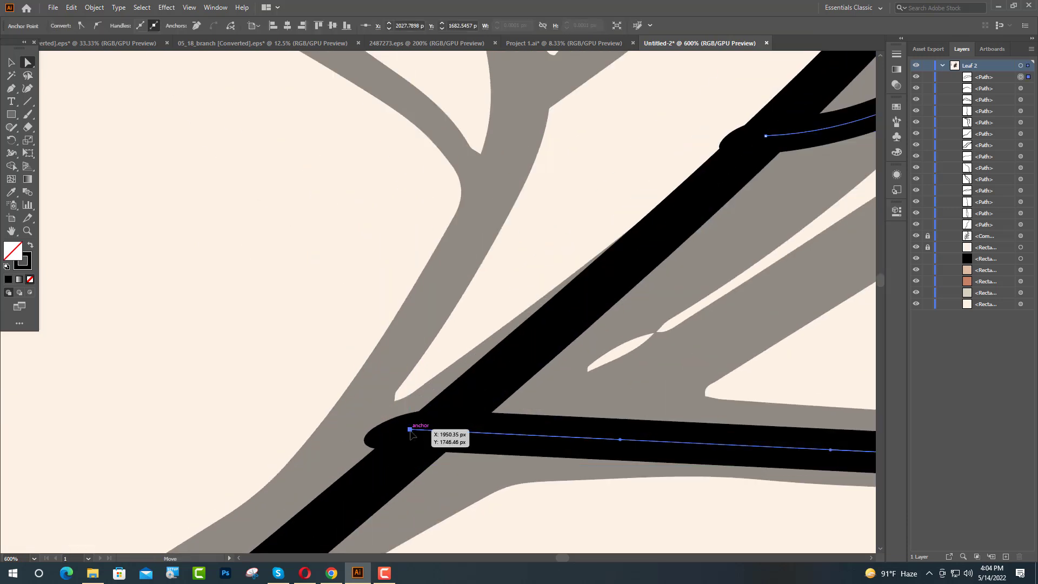
pyautogui.scroll(-3, 431, 457)
pyautogui.scroll(3, 503, 378)
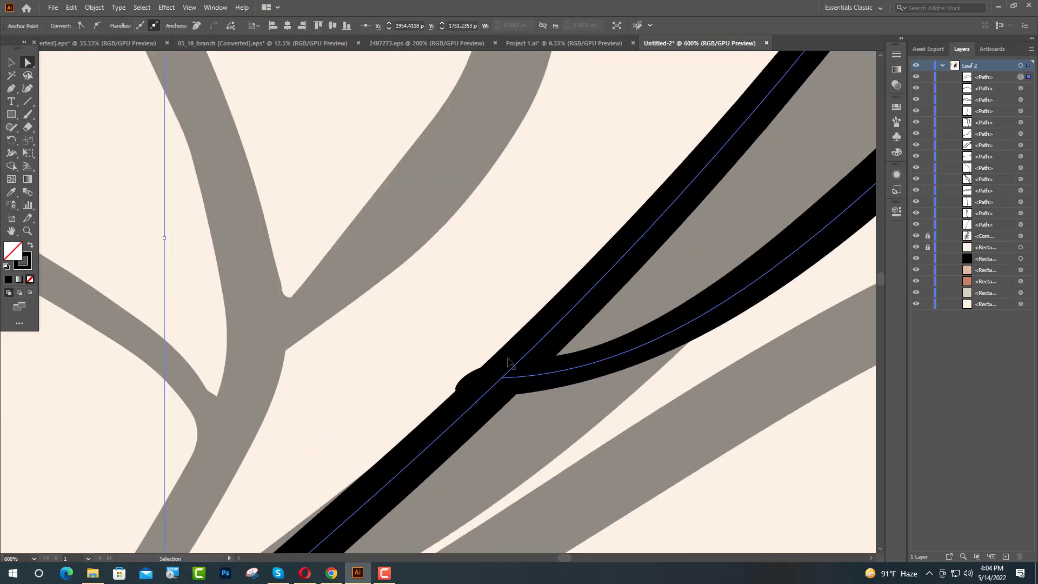
pyautogui.moveTo(503, 382); pyautogui.dragTo(501, 388)
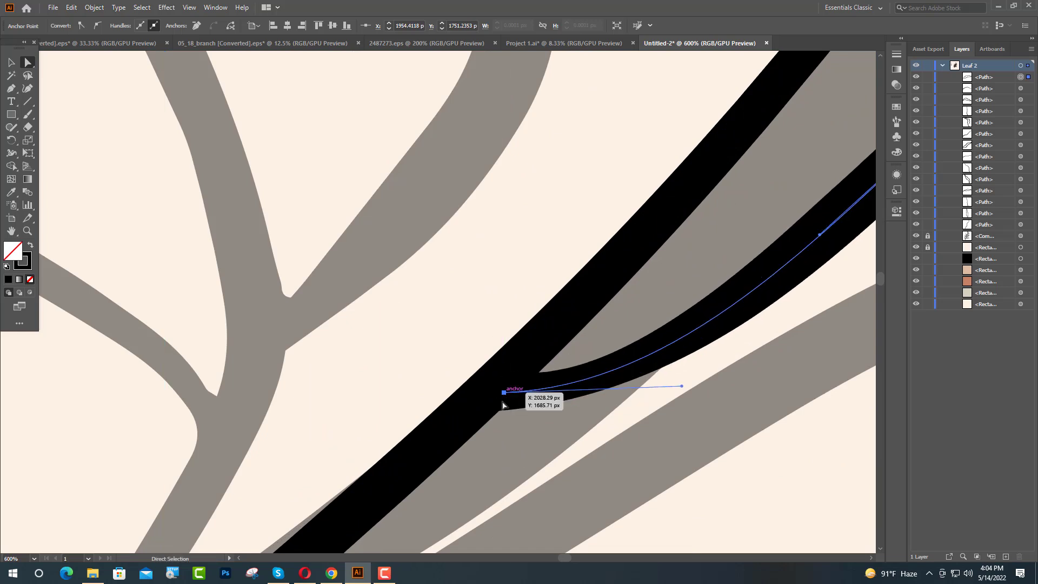
pyautogui.scroll(-6, 384, 460)
pyautogui.scroll(1, 506, 474)
pyautogui.moveTo(425, 447); pyautogui.dragTo(431, 439)
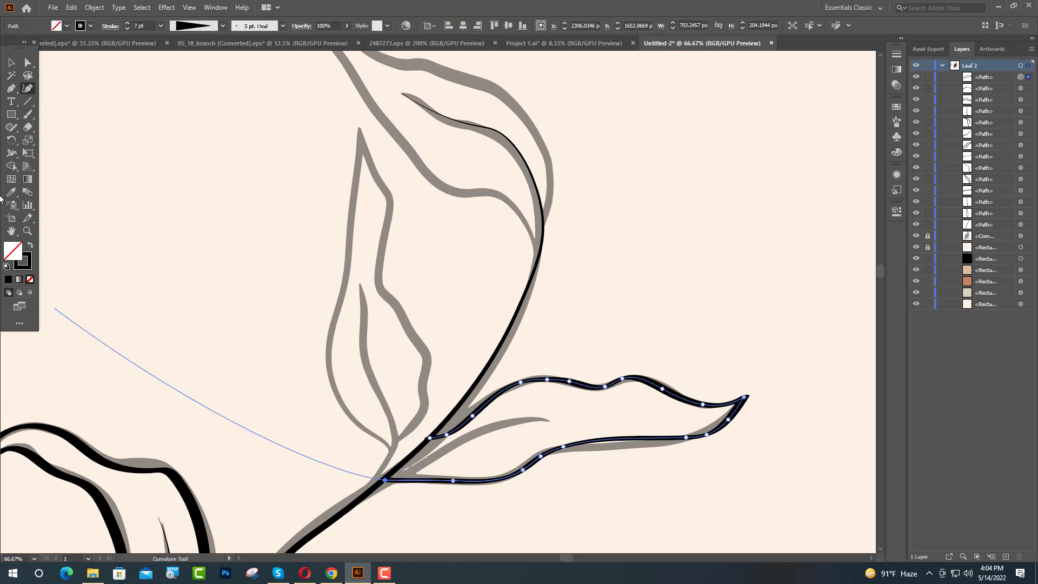
# Step: Select the stem path with the Curvature tool, then return to Selection and deselect
pyautogui.click(12, 62)
pyautogui.click(28, 88)
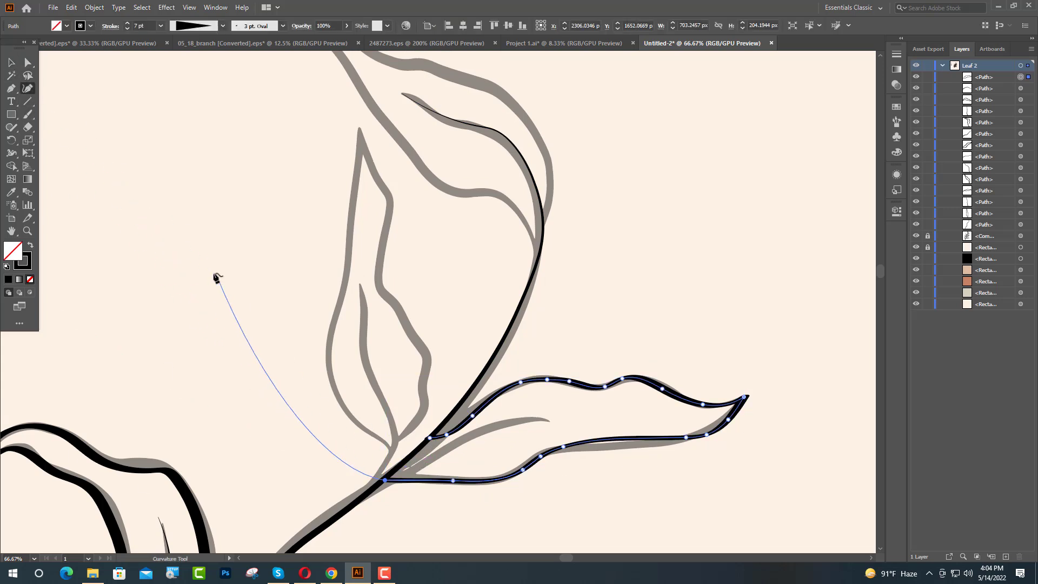
pyautogui.click(12, 62)
pyautogui.click(131, 125)
pyautogui.click(28, 88)
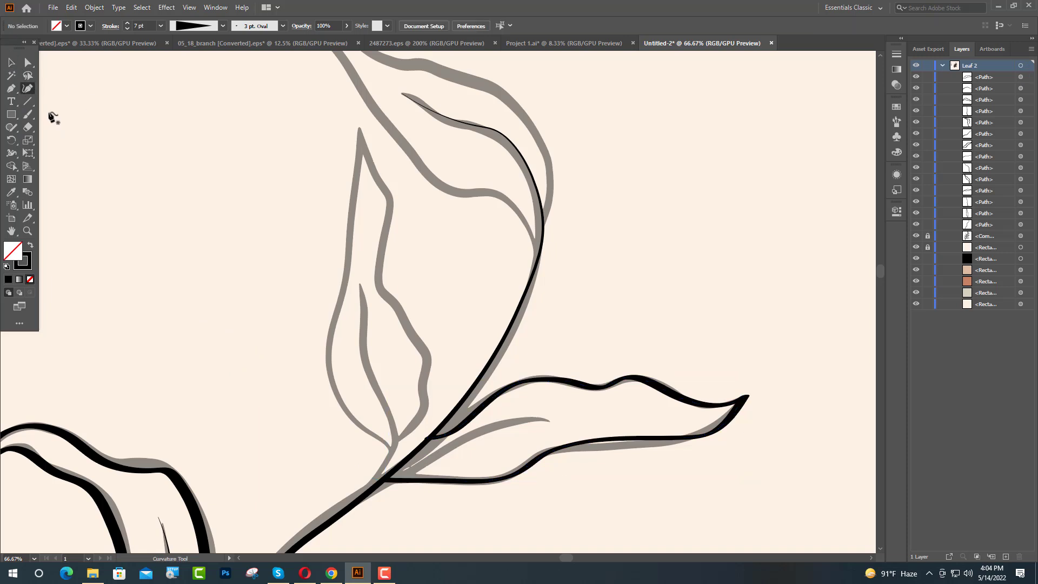
pyautogui.click(403, 473)
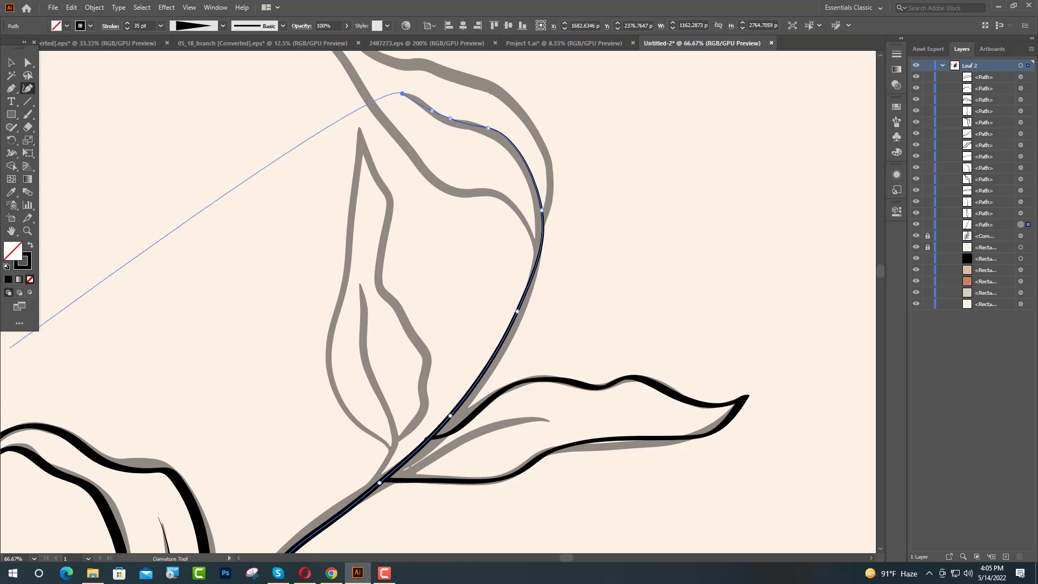
pyautogui.click(11, 63)
pyautogui.click(264, 322)
# Step: Draw a curved vein with the Curvature tool from the leaf base to its tip
pyautogui.hotkey('shift', '~')
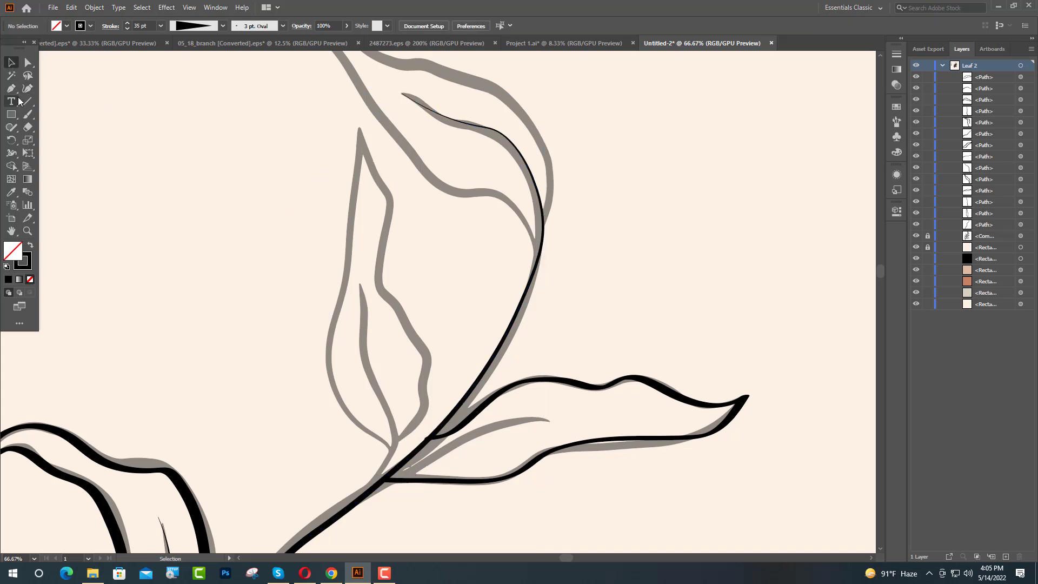
pyautogui.scroll(5, 338, 483)
pyautogui.scroll(-3, 207, 416)
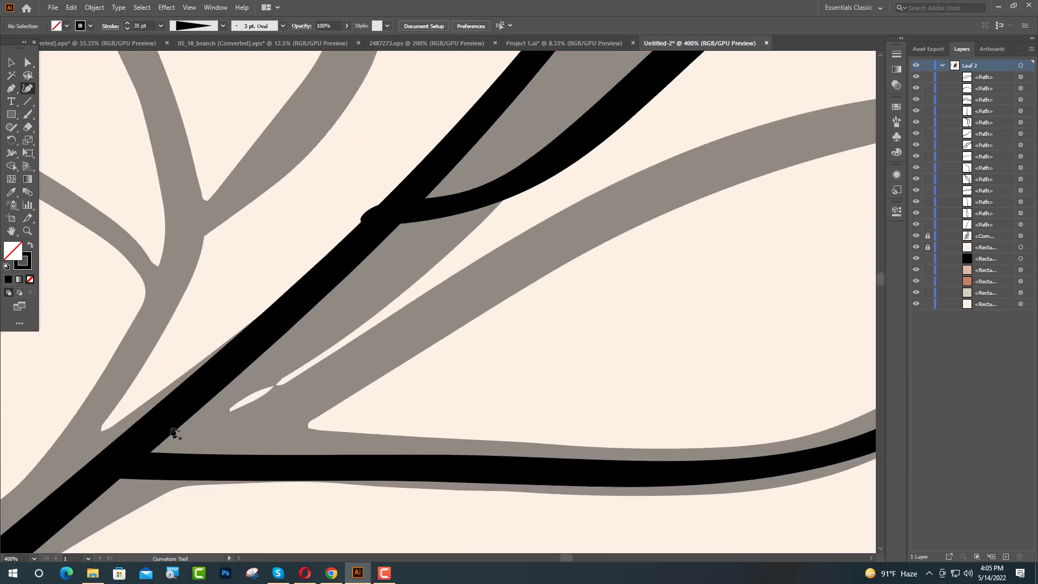
pyautogui.click(158, 429)
pyautogui.click(367, 375)
pyautogui.scroll(1, 541, 260)
pyautogui.click(652, 228)
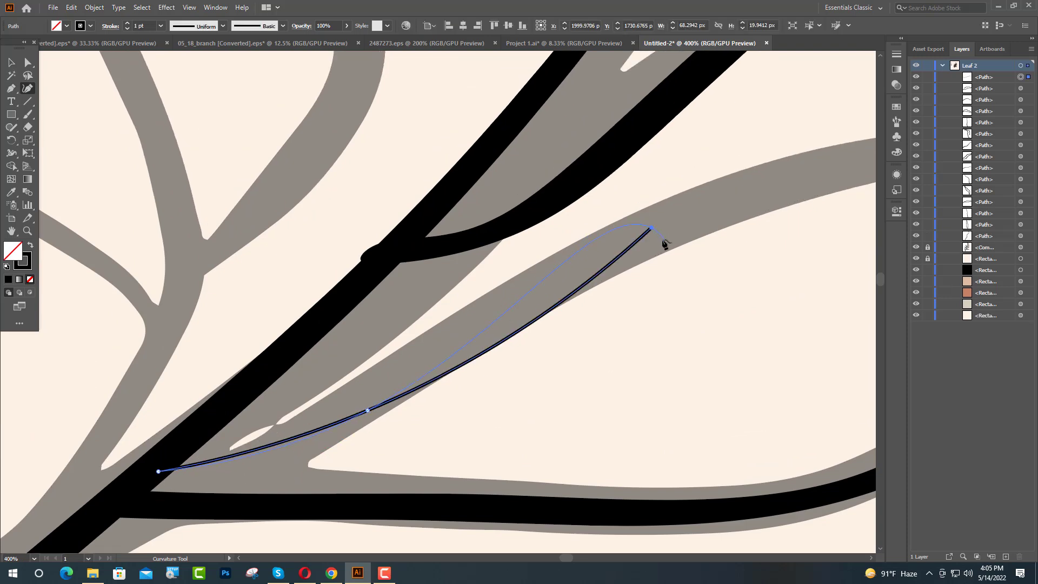
pyautogui.scroll(-5, 665, 244)
pyautogui.click(717, 227)
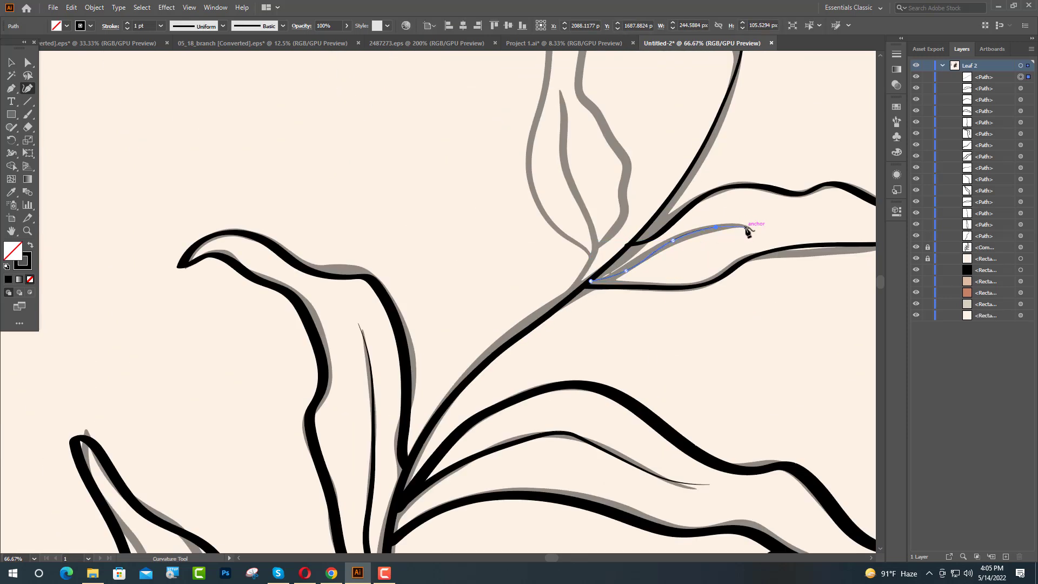
pyautogui.click(749, 227)
pyautogui.click(11, 63)
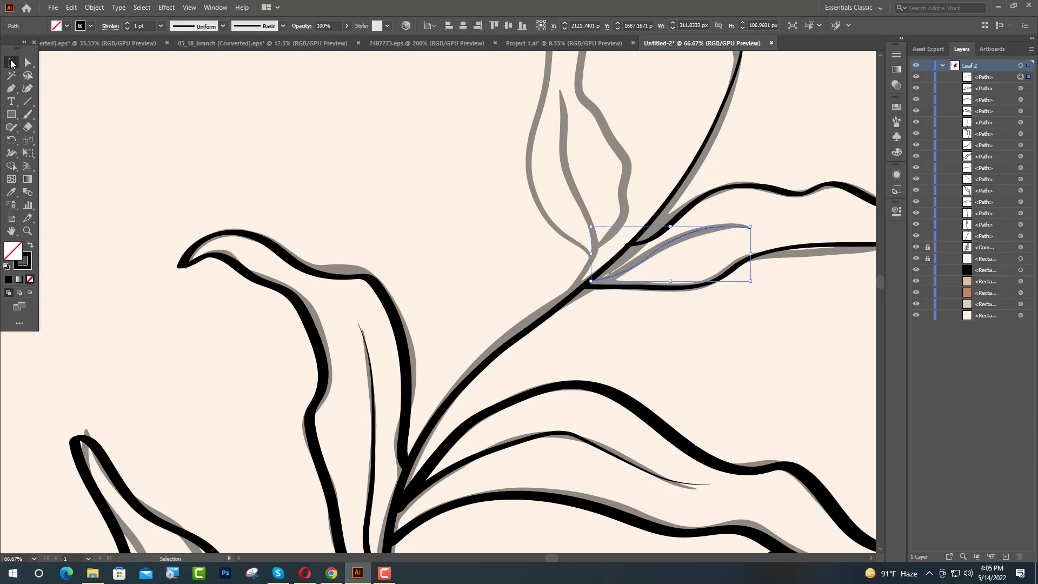
# Step: Give the vein a 15 pt stroke with tapered Width Profile 4
pyautogui.scroll(4, 740, 241)
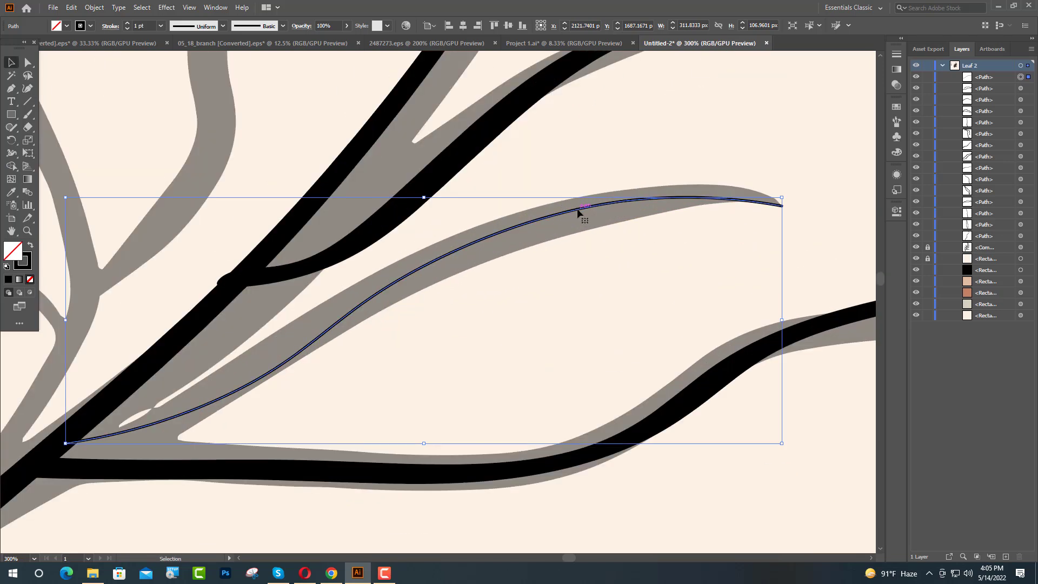
pyautogui.click(897, 211)
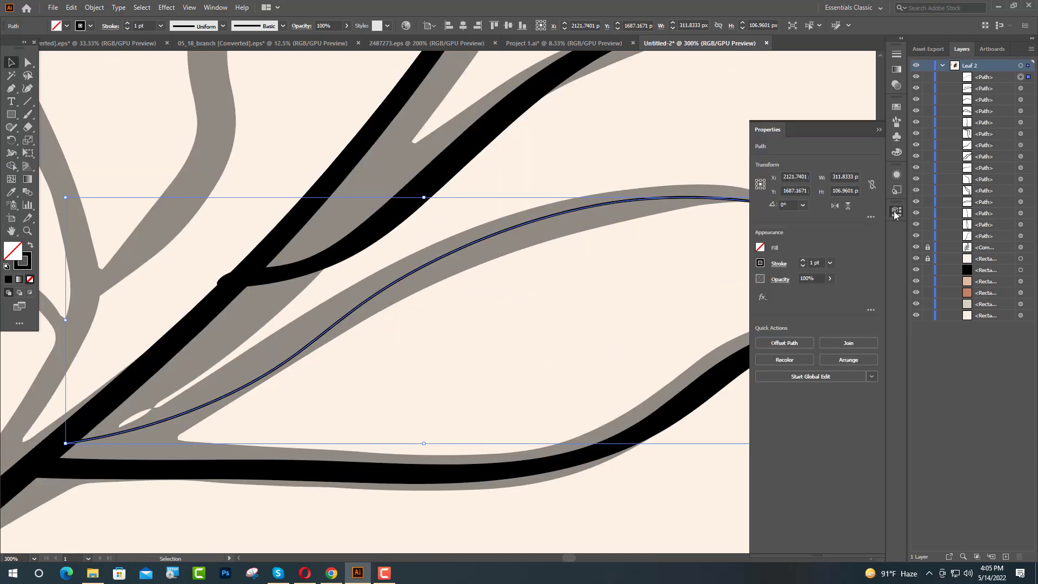
pyautogui.click(816, 263)
pyautogui.write('15')
pyautogui.press('Return')
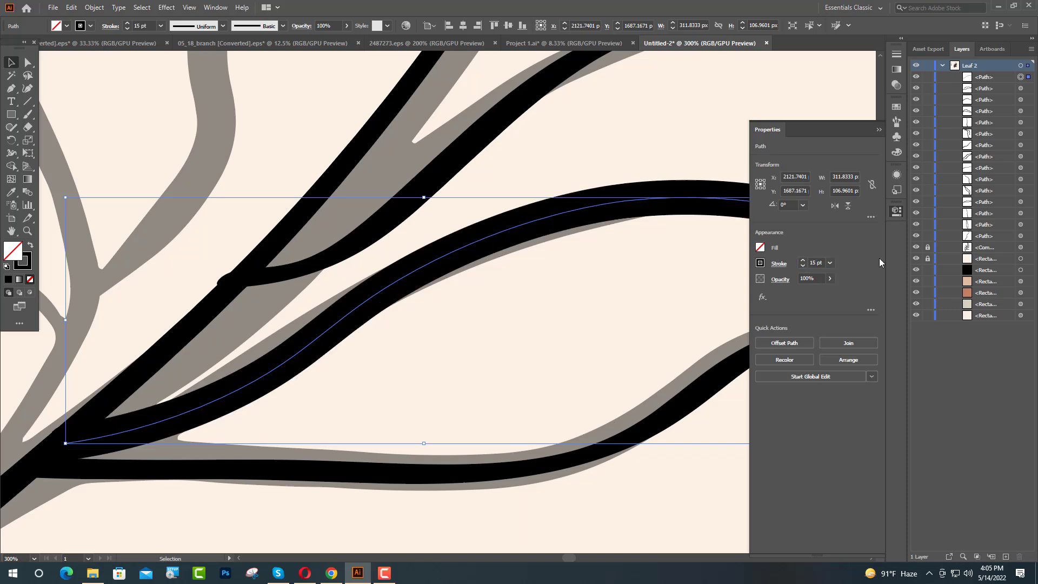
pyautogui.click(778, 263)
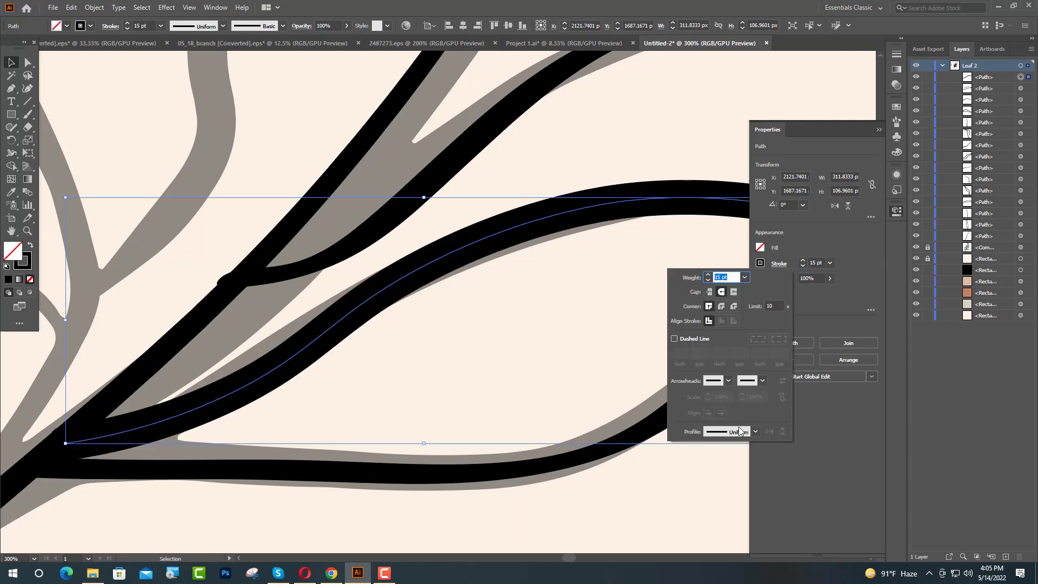
pyautogui.click(755, 431)
pyautogui.click(729, 372)
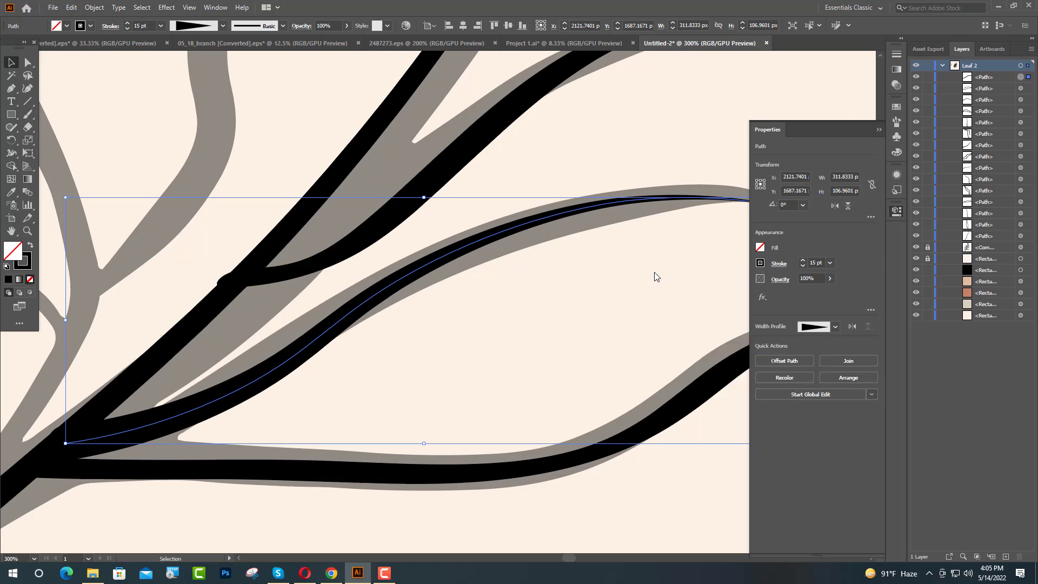
pyautogui.click(879, 129)
pyautogui.scroll(-2, 538, 331)
pyautogui.scroll(-4, 535, 331)
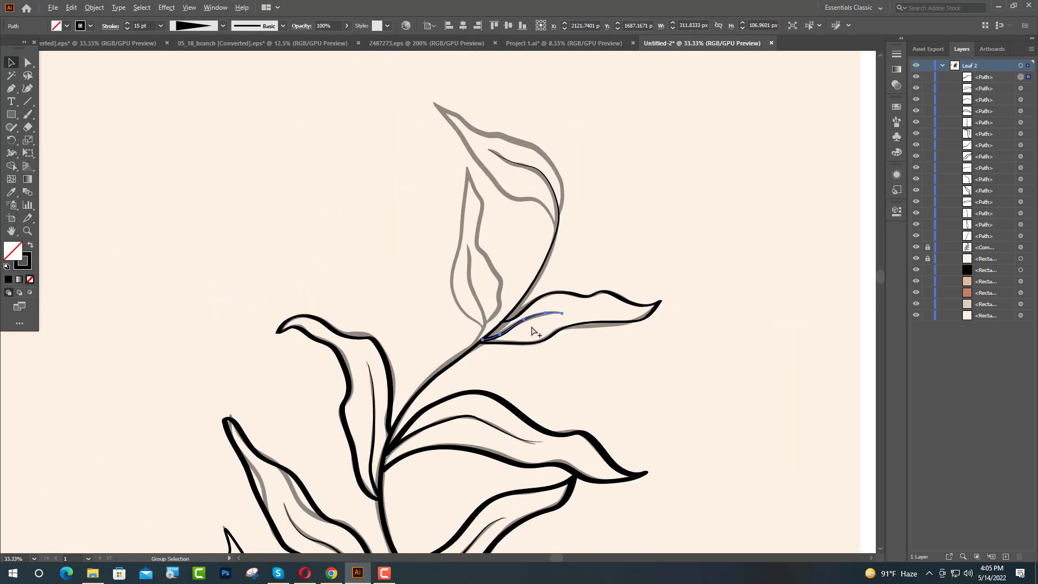
# Step: Deselect the vein and scroll the view to the upper grey leaf
pyautogui.click(686, 371)
pyautogui.scroll(4, 487, 346)
pyautogui.scroll(-3, 433, 420)
pyautogui.scroll(-3, 433, 420)
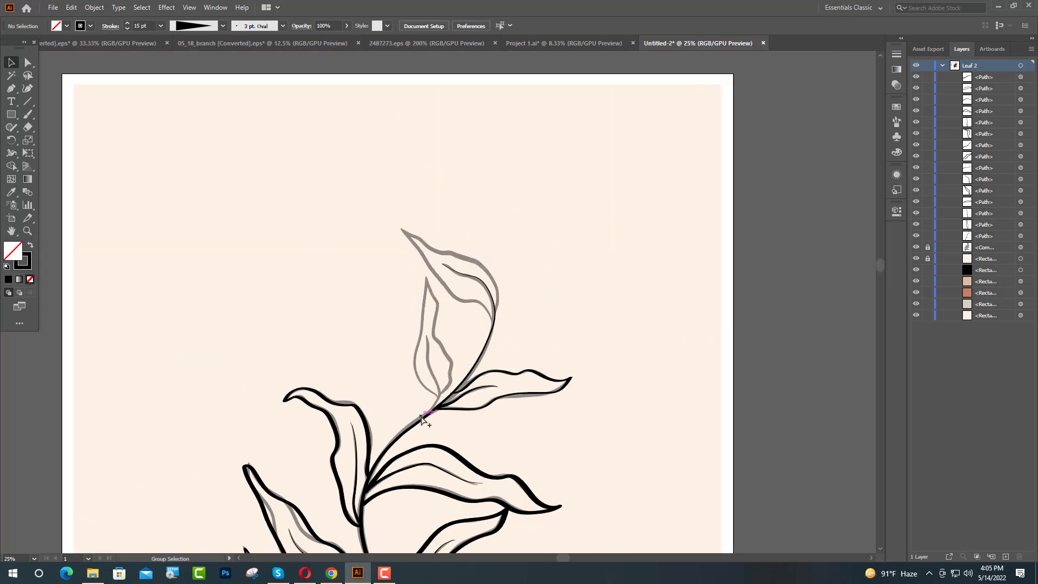
pyautogui.scroll(1, 659, 445)
pyautogui.scroll(2, 429, 471)
pyautogui.scroll(3, 429, 470)
pyautogui.scroll(1, 429, 487)
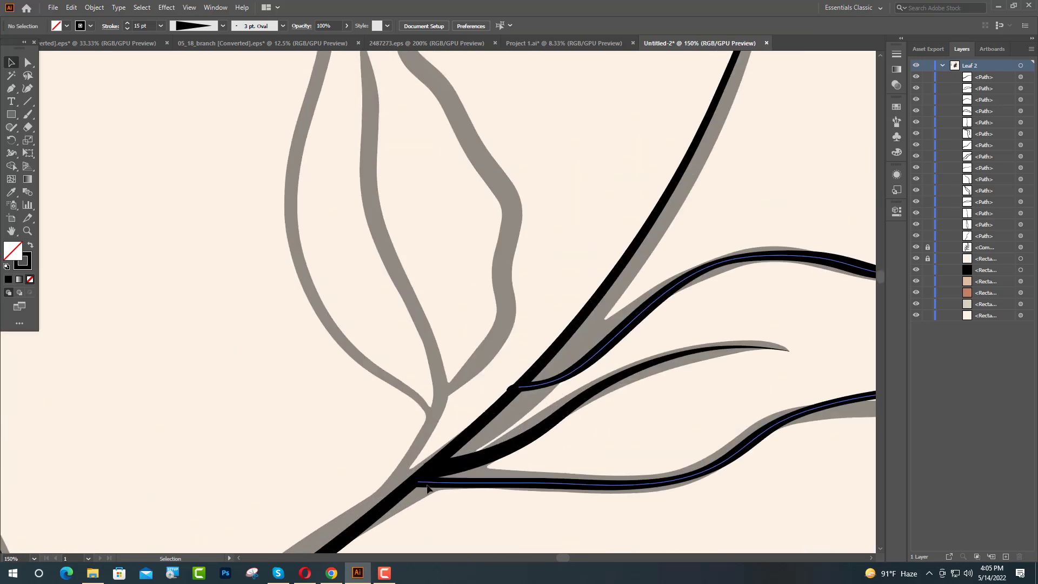
pyautogui.scroll(2, 429, 527)
pyautogui.scroll(2, 433, 533)
pyautogui.scroll(2, 435, 535)
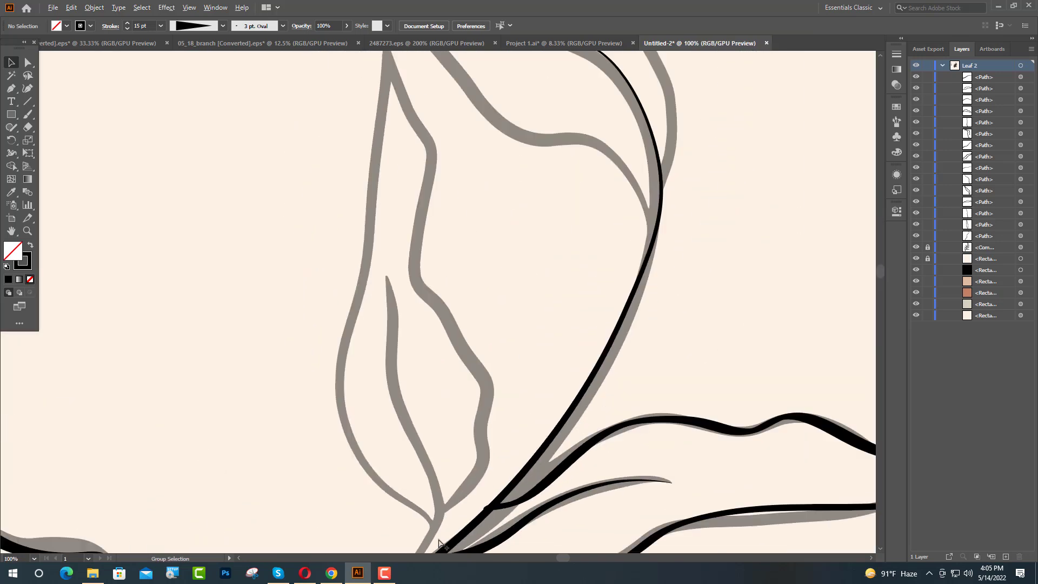
pyautogui.scroll(-3, 438, 541)
pyautogui.scroll(-2, 476, 508)
pyautogui.scroll(-3, 508, 470)
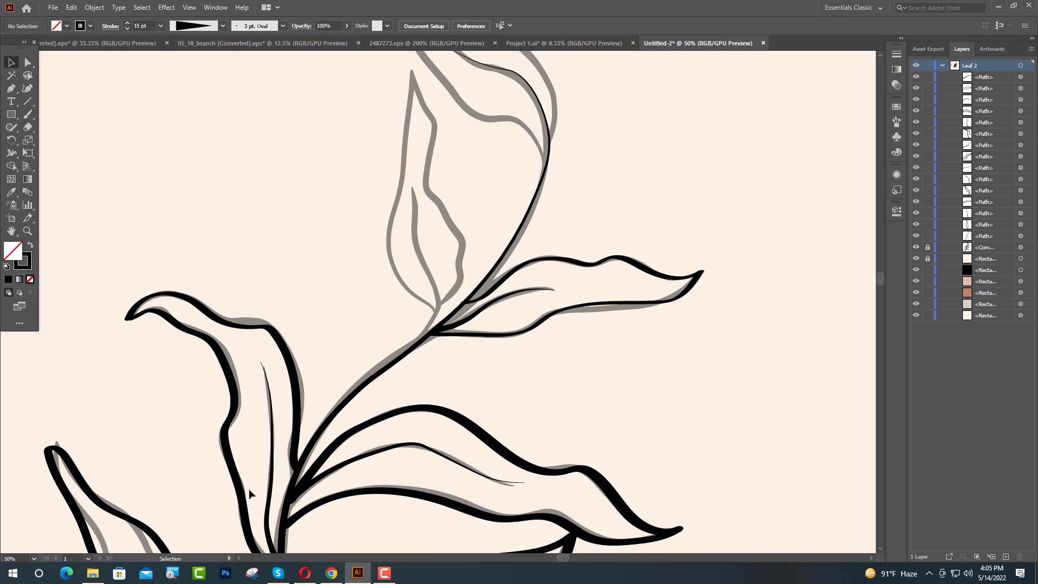
# Step: Paint a trial outline along the upper leaf with the Paintbrush, then undo it
pyautogui.click(28, 114)
pyautogui.moveTo(464, 245); pyautogui.dragTo(449, 222)
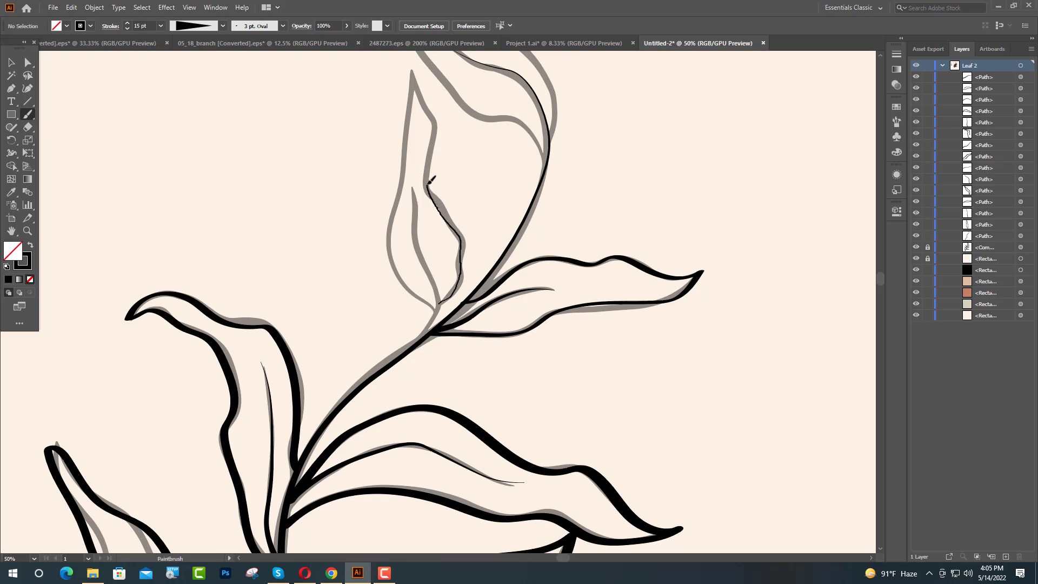
pyautogui.moveTo(430, 183)
pyautogui.mouseDown()
pyautogui.moveTo(438, 131)
pyautogui.moveTo(417, 79)
pyautogui.mouseUp()
pyautogui.moveTo(395, 147)
pyautogui.mouseDown()
pyautogui.moveTo(386, 242)
pyautogui.moveTo(405, 299)
pyautogui.moveTo(437, 318)
pyautogui.mouseUp()
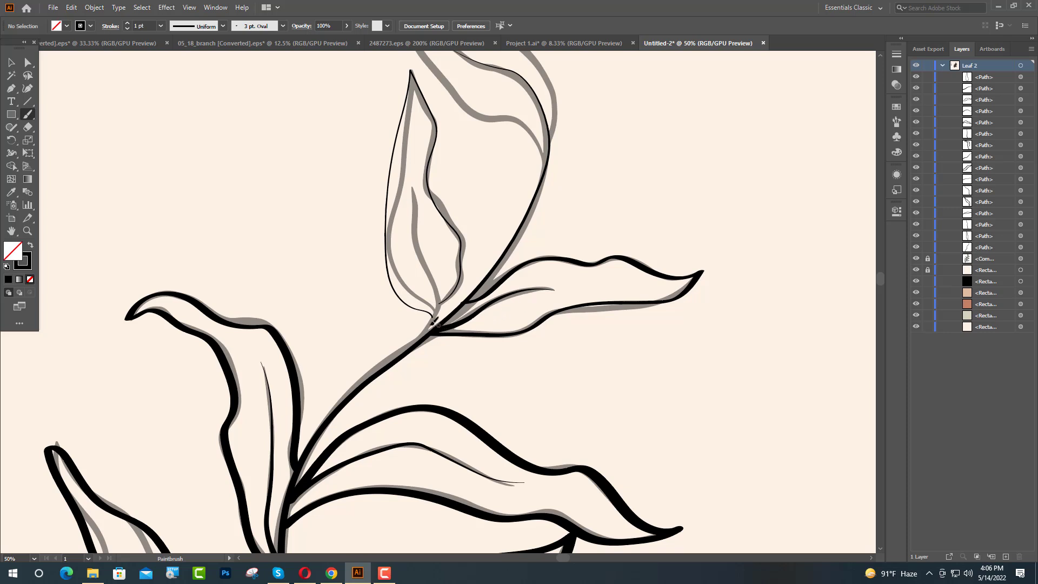
pyautogui.hotkey('ctrl', 'z')
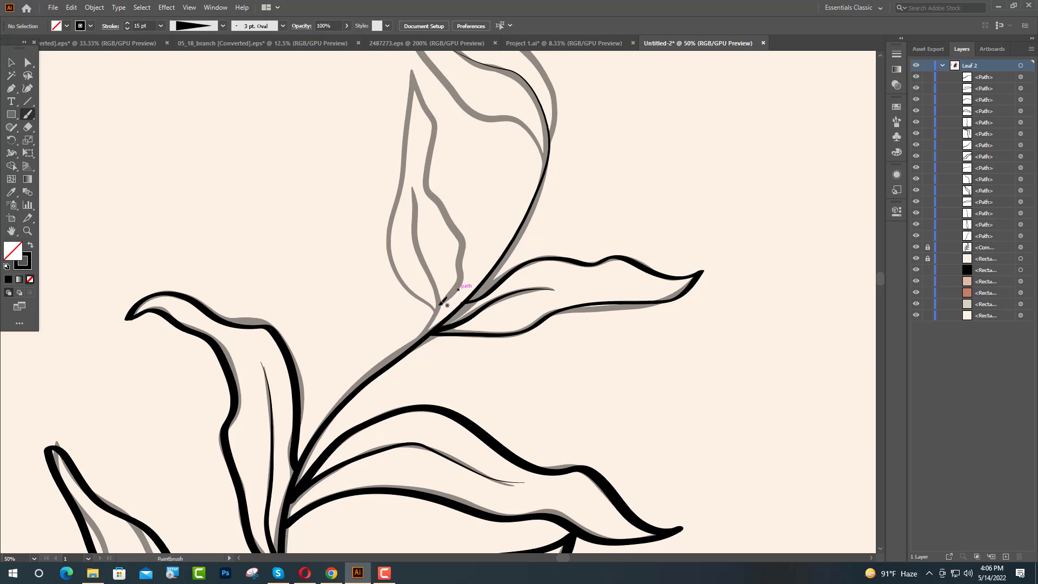
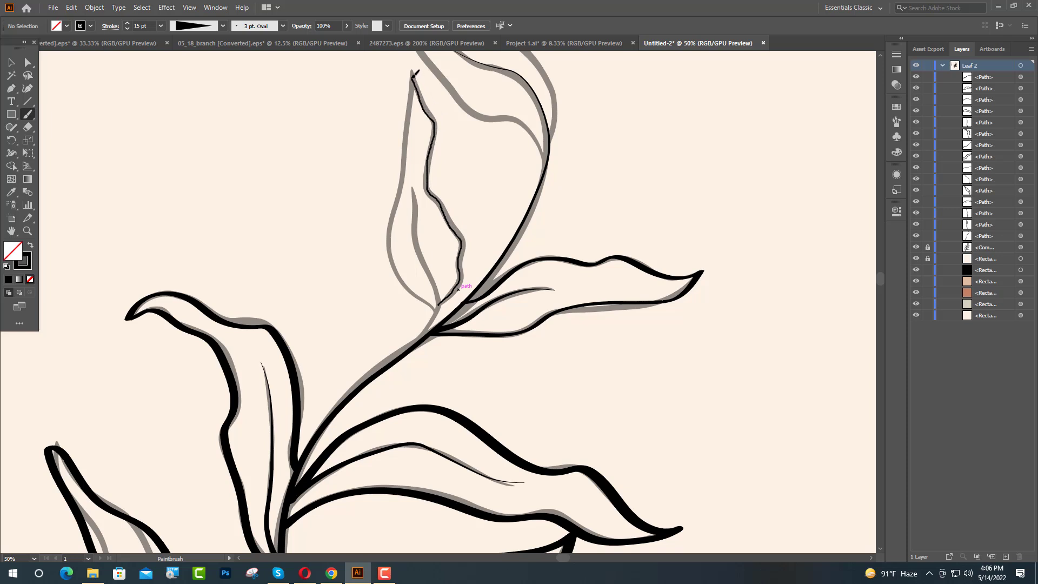
# Step: Brush a new outline along the upper leaf's edge
pyautogui.moveTo(408, 105); pyautogui.dragTo(404, 135)
pyautogui.moveTo(400, 203)
pyautogui.mouseDown()
pyautogui.moveTo(386, 241)
pyautogui.moveTo(392, 263)
pyautogui.mouseUp()
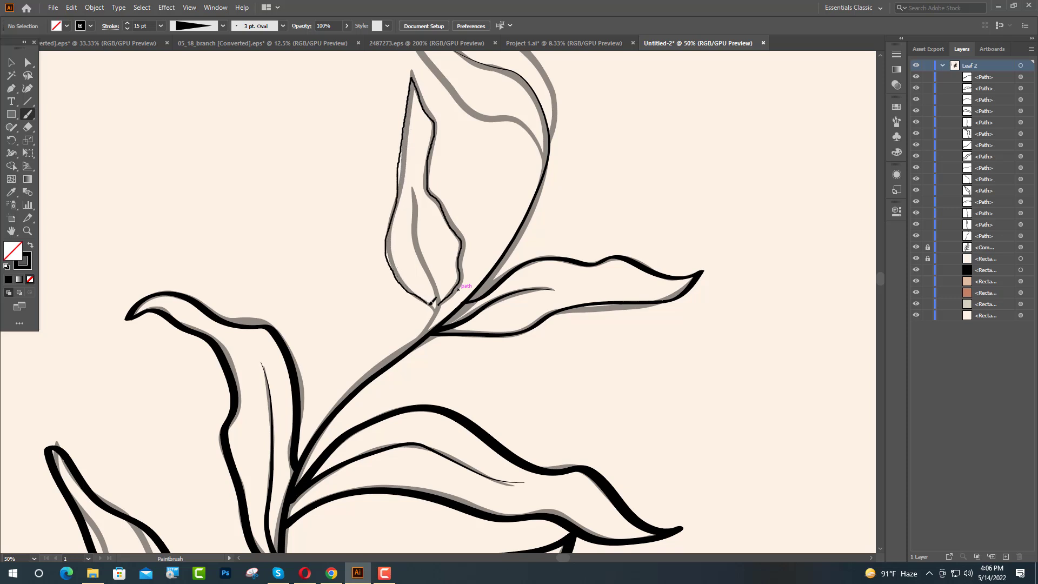
pyautogui.moveTo(439, 310); pyautogui.dragTo(436, 311)
pyautogui.scroll(2, 436, 319)
pyautogui.scroll(-2, 435, 319)
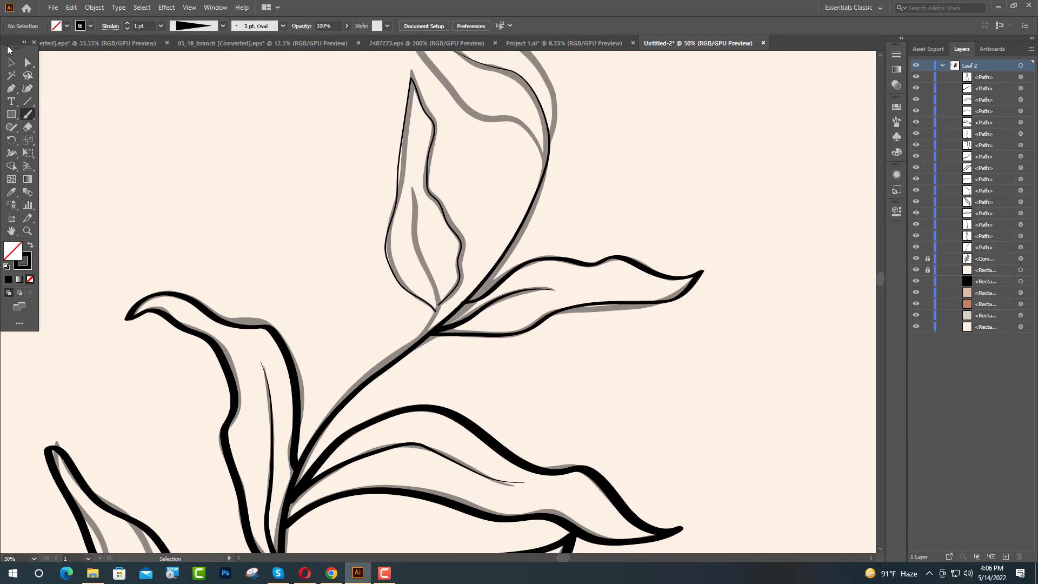
# Step: Give the new upper leaf outline a 5 pt stroke weight, then deselect it
pyautogui.press('v')
pyautogui.click(447, 302)
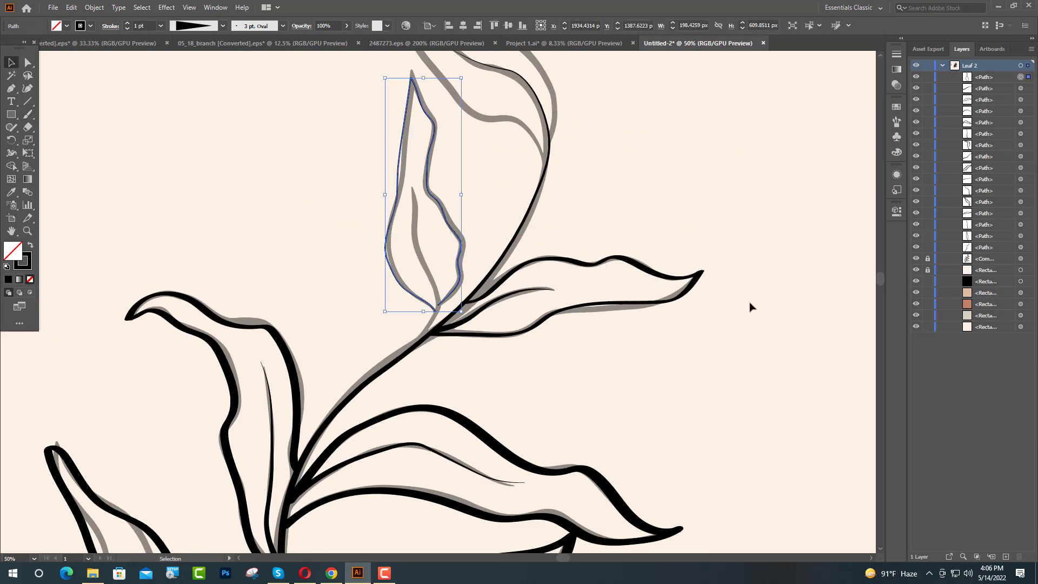
pyautogui.click(897, 210)
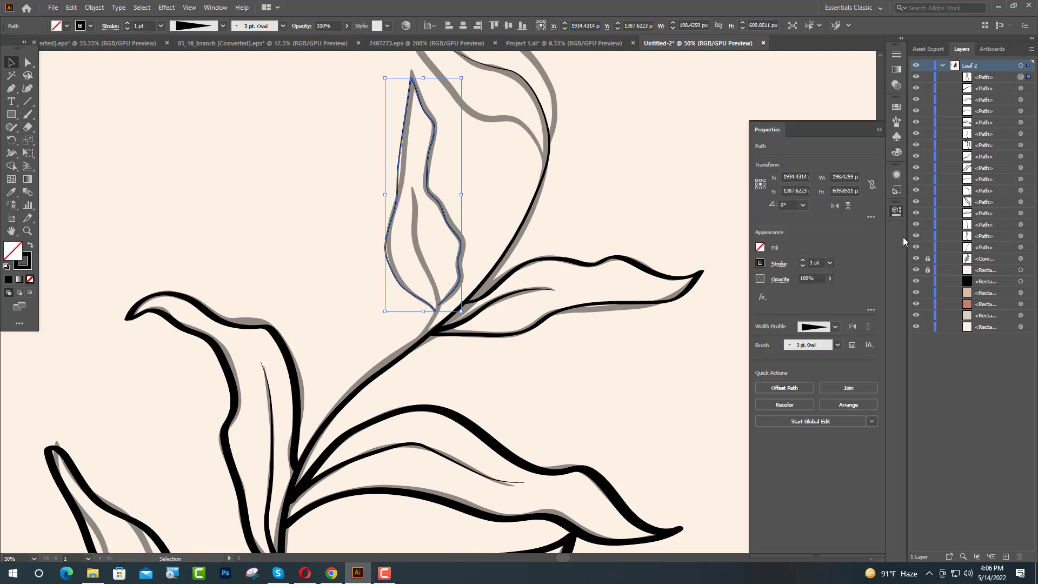
pyautogui.doubleClick(814, 262)
pyautogui.write('5')
pyautogui.press('Return')
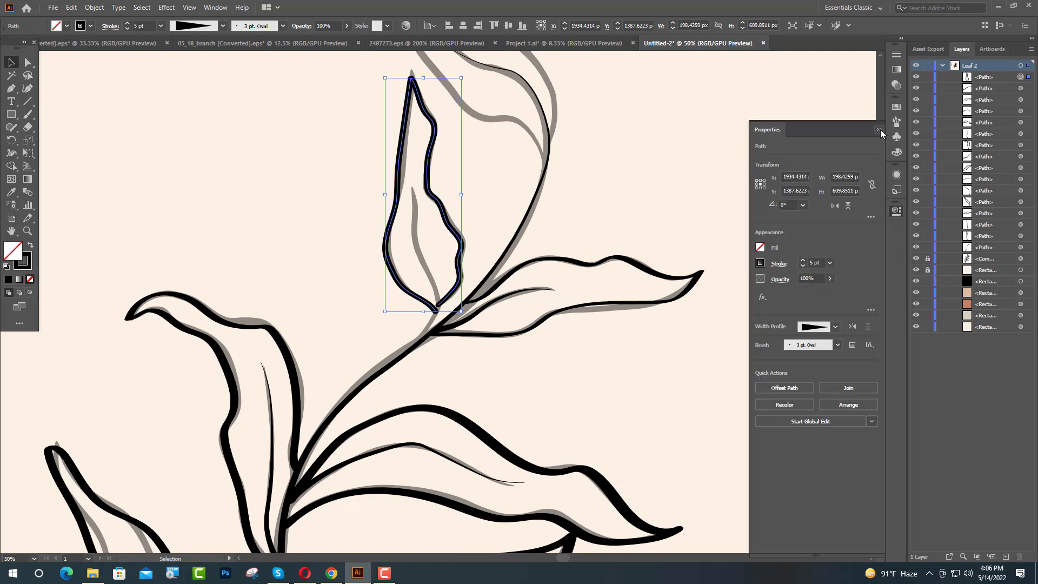
pyautogui.click(879, 131)
pyautogui.click(352, 343)
pyautogui.keyDown('alt'); pyautogui.scroll(1, 428, 335); pyautogui.keyUp('alt')
# Step: Draw a curved vein from the branch junction up to the upper leaf's tip
pyautogui.scroll(1, 428, 336)
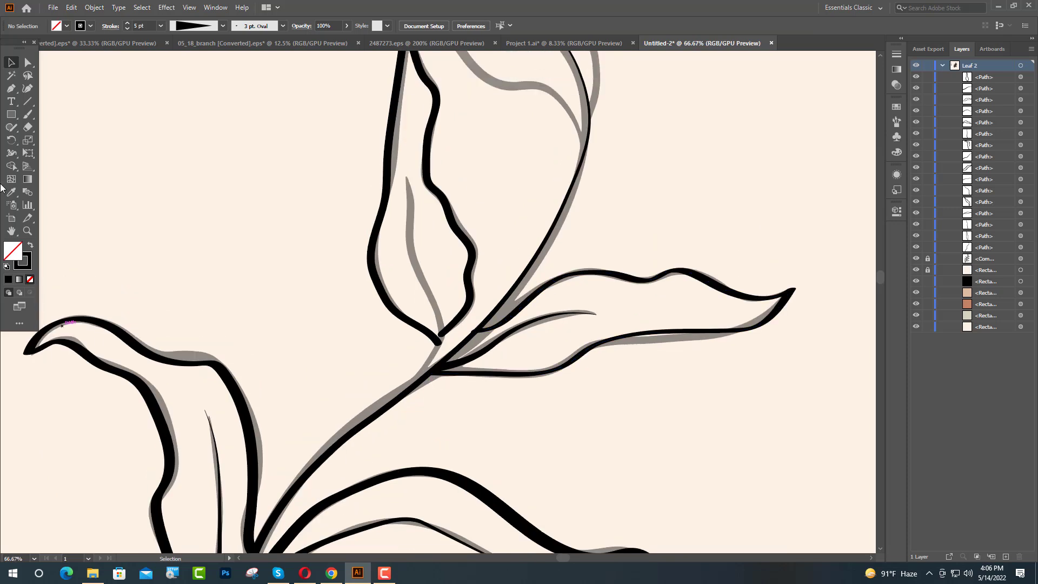
pyautogui.click(27, 88)
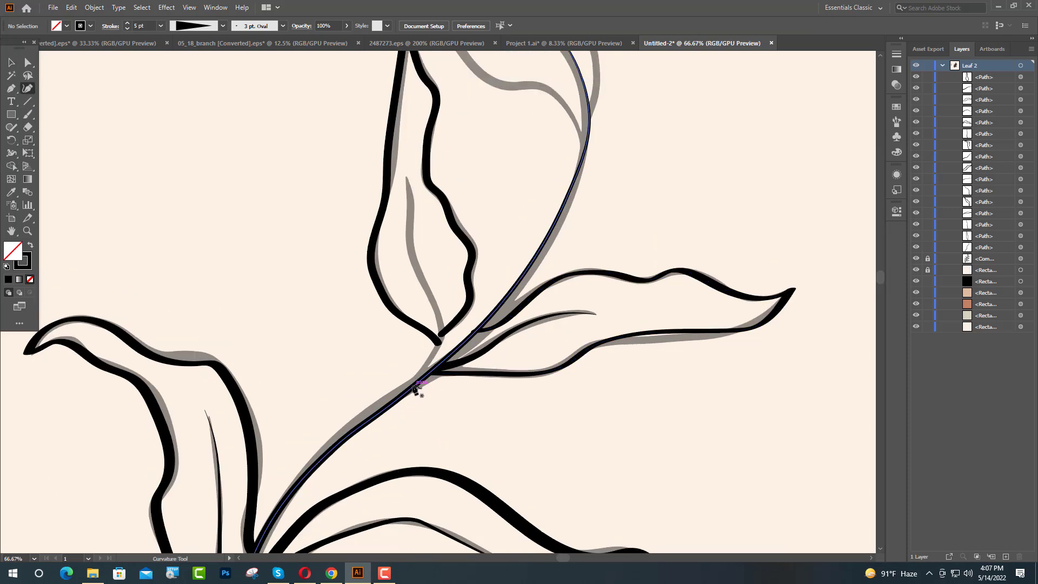
pyautogui.click(411, 385)
pyautogui.click(430, 355)
pyautogui.click(441, 326)
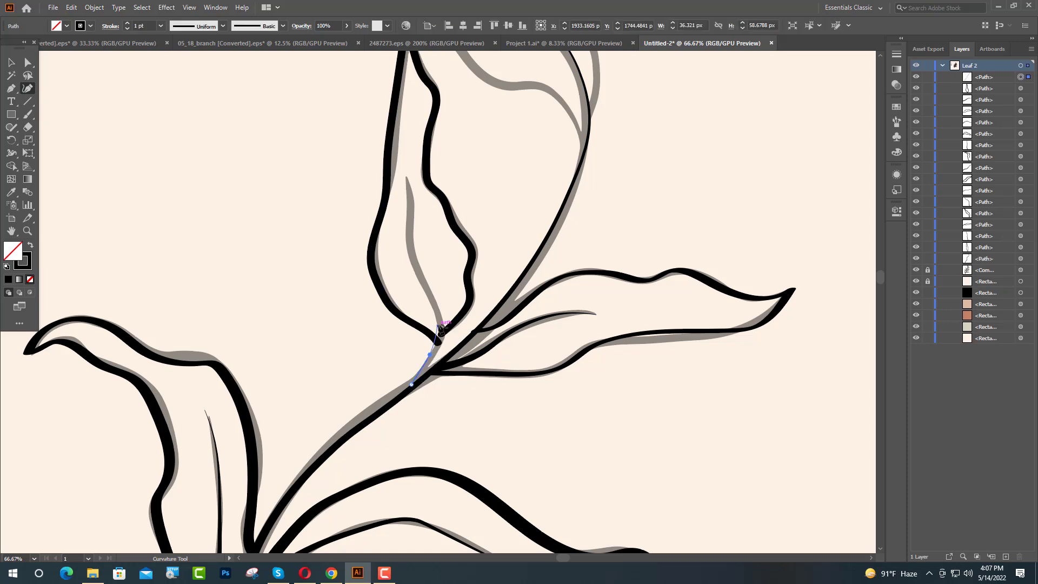
pyautogui.click(422, 285)
pyautogui.click(411, 246)
pyautogui.click(411, 213)
pyautogui.click(405, 176)
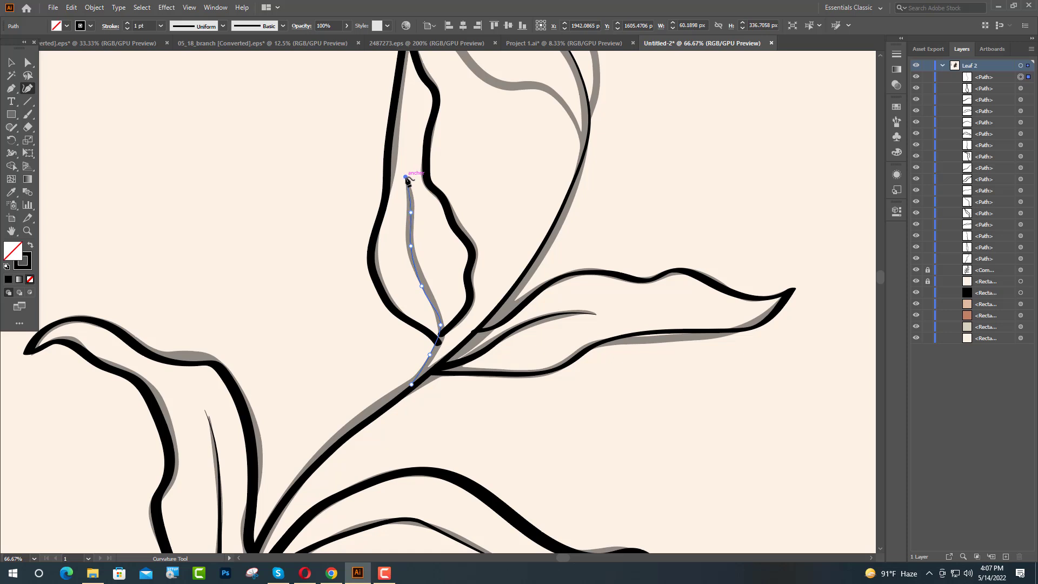
pyautogui.press('v')
# Step: Check the vein's bottom end point, then zoom back out to the whole leaf
pyautogui.scroll(3, 400, 392)
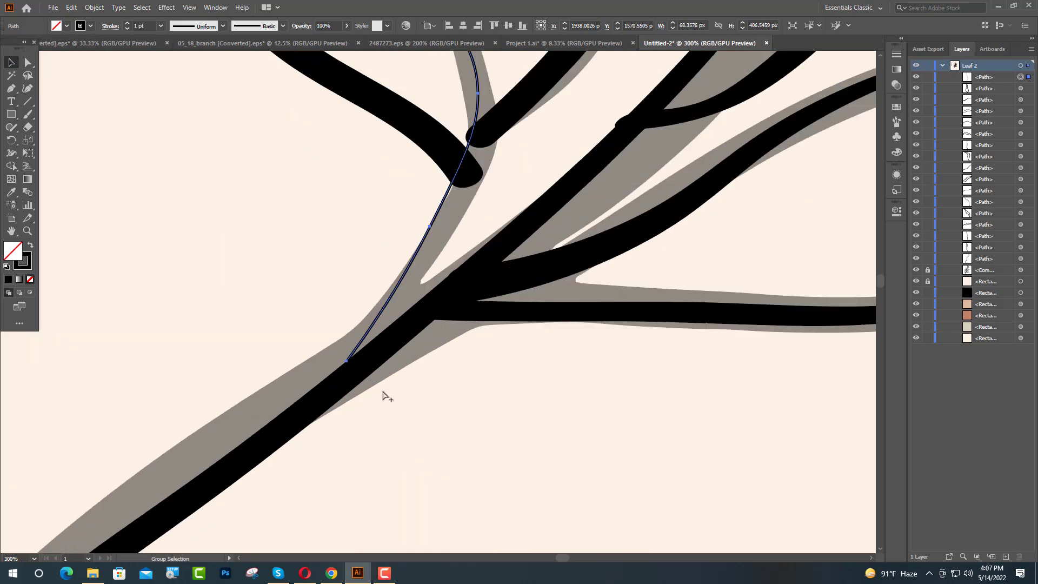
pyautogui.scroll(2, 349, 364)
pyautogui.click(29, 62)
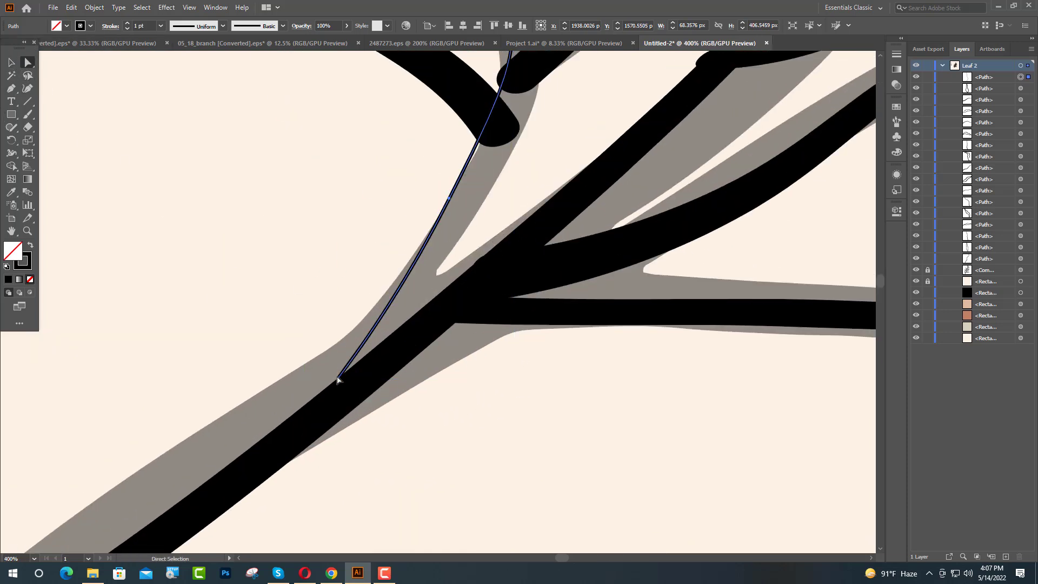
pyautogui.click(338, 378)
pyautogui.hotkey('ctrl', '1')
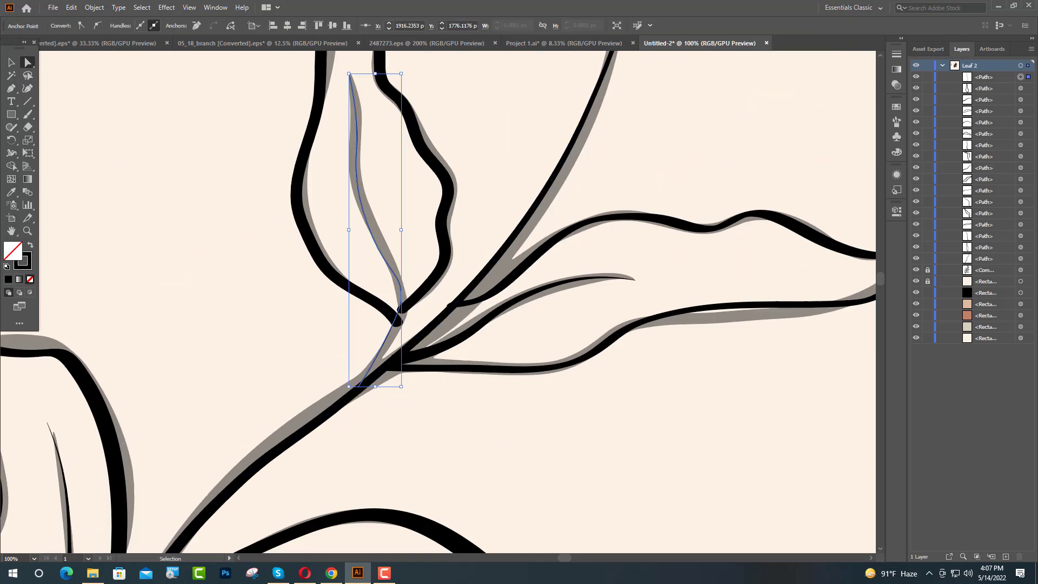
pyautogui.click(11, 62)
# Step: Set the vein's stroke weight to 15 pt, then reduce it to 10 pt
pyautogui.click(897, 210)
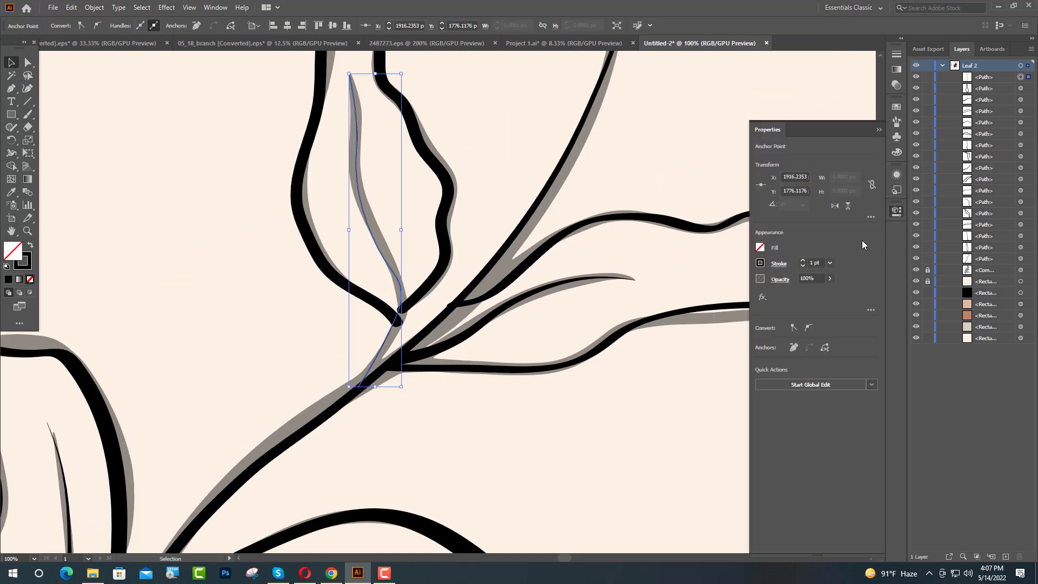
pyautogui.doubleClick(811, 263)
pyautogui.write('15')
pyautogui.press('Return')
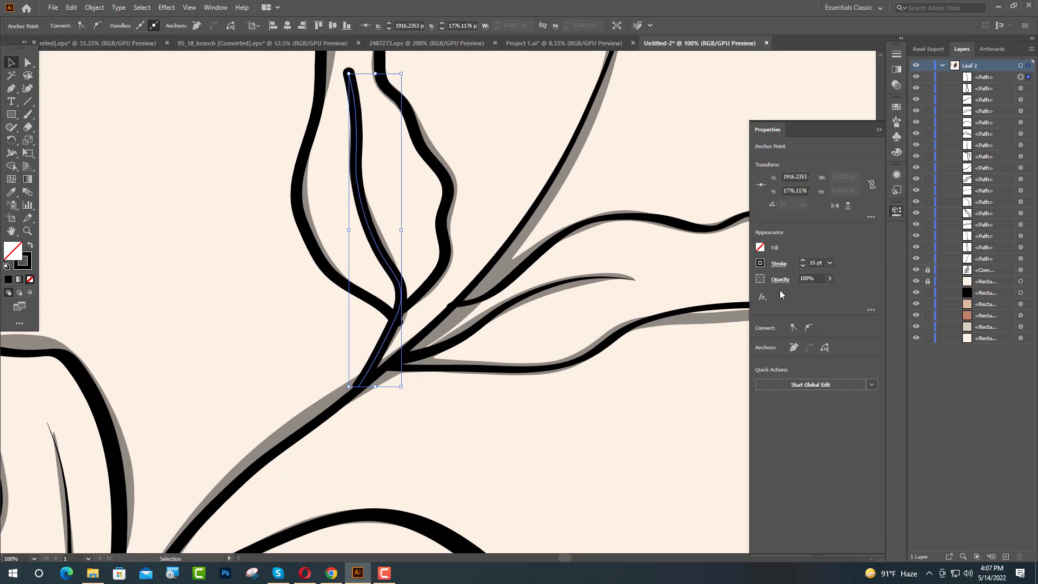
pyautogui.doubleClick(814, 263)
pyautogui.write('10')
pyautogui.press('Return')
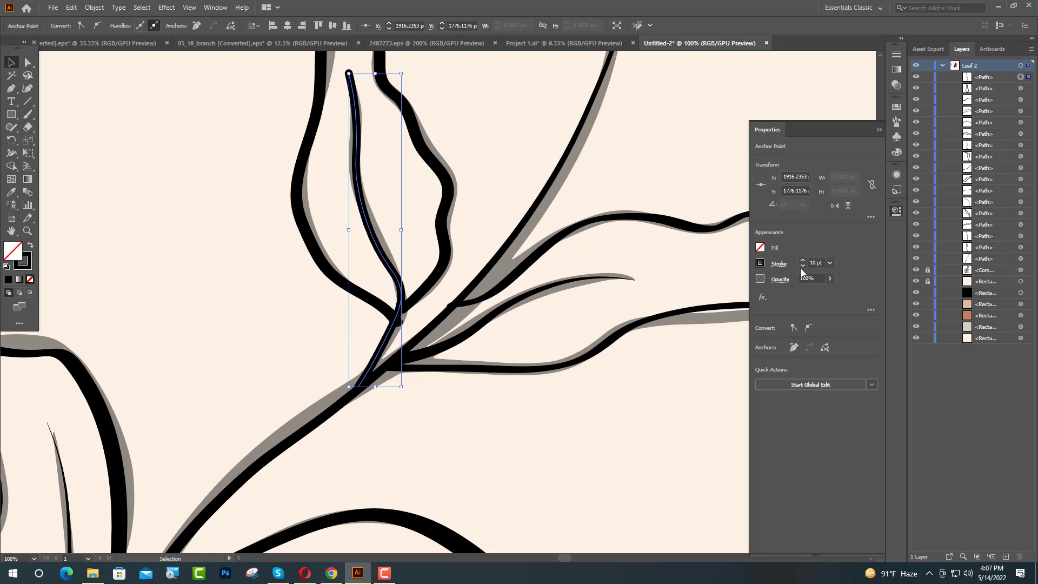
# Step: Apply the tapered triangle width profile to the vein stroke
pyautogui.click(779, 264)
pyautogui.click(740, 432)
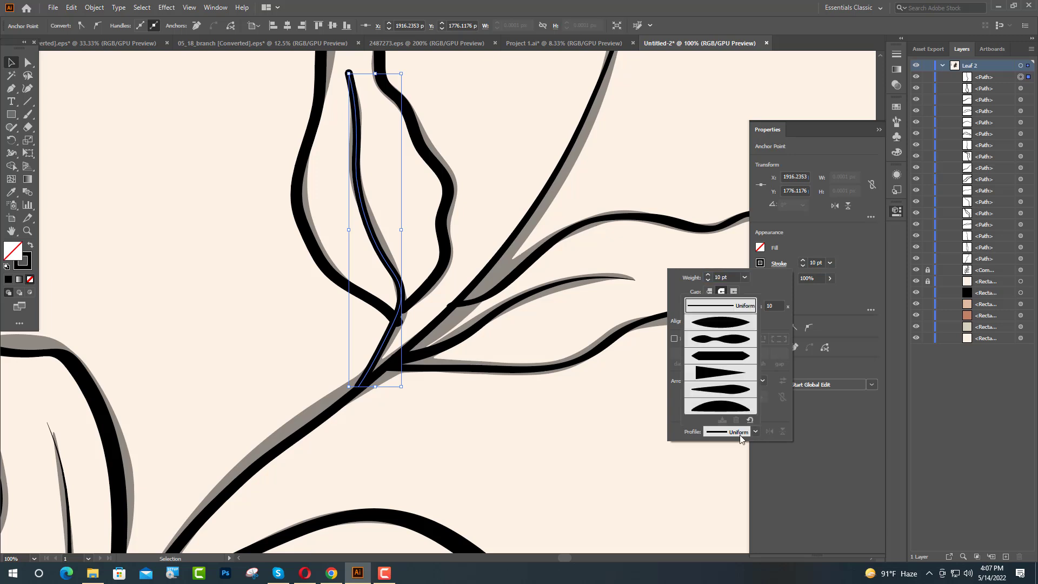
pyautogui.click(729, 376)
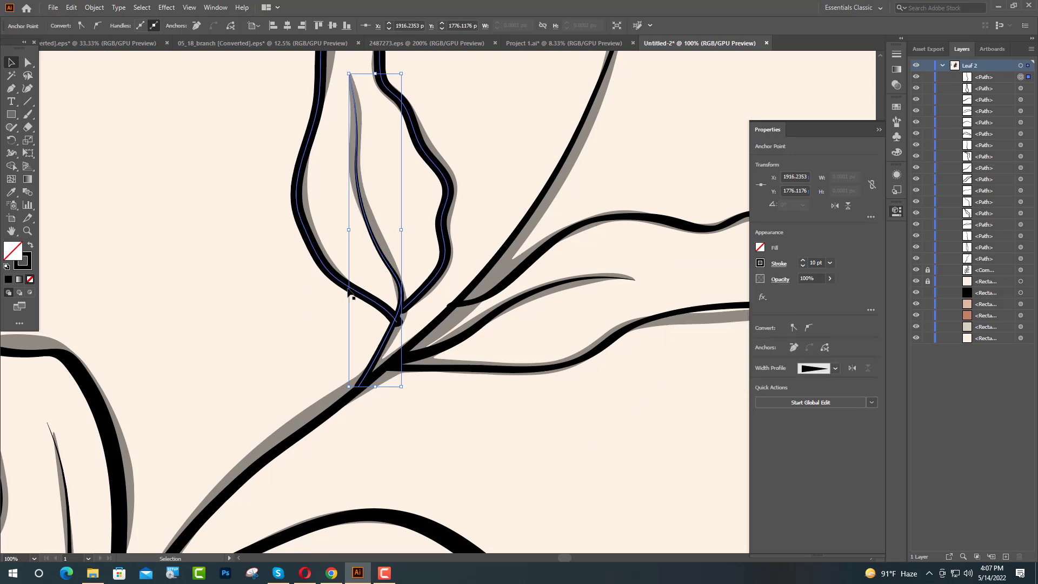
pyautogui.click(335, 278)
# Step: Thin the upper leaf outline to a 4 pt stroke
pyautogui.click(812, 263)
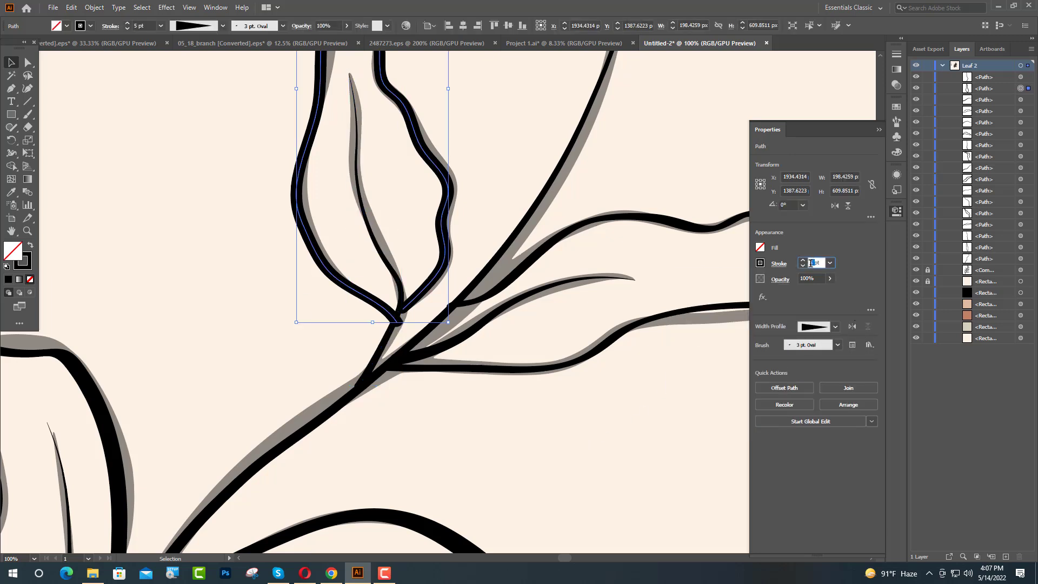
pyautogui.write('4')
pyautogui.press('Return')
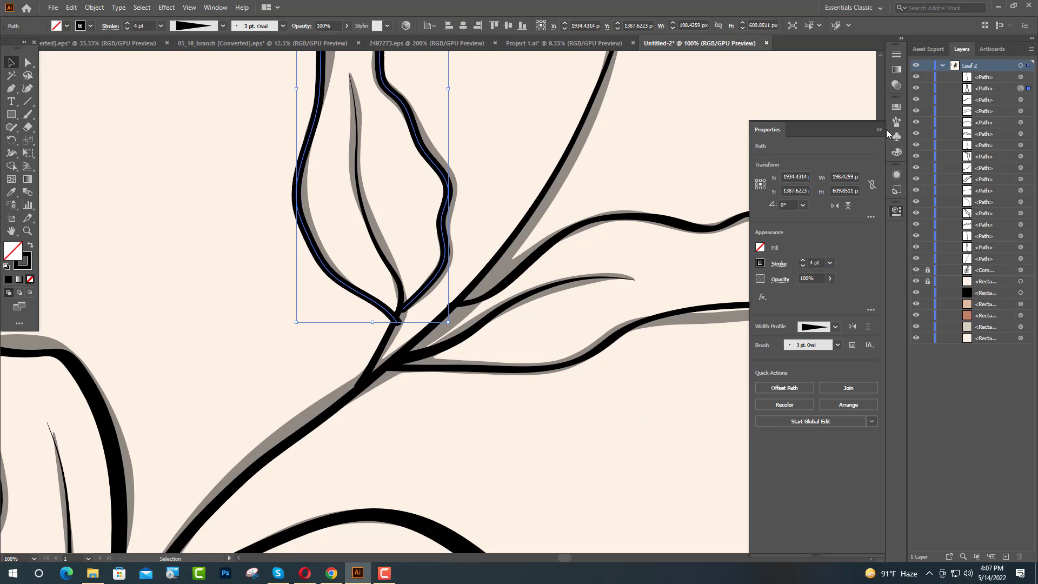
pyautogui.click(878, 130)
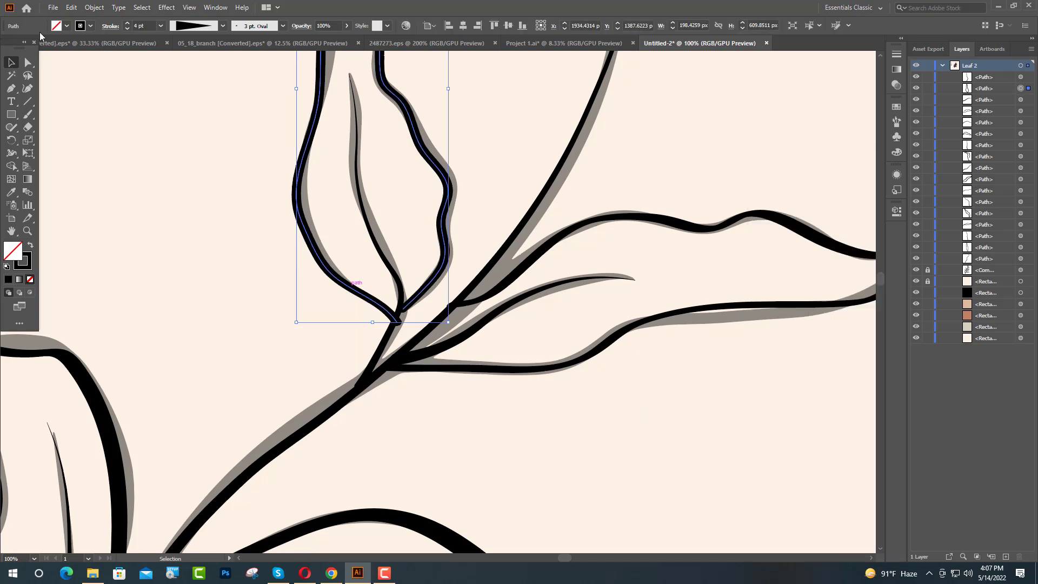
# Step: Snap the branch end anchors onto the stem and trunk
pyautogui.click(28, 62)
pyautogui.scroll(5, 374, 325)
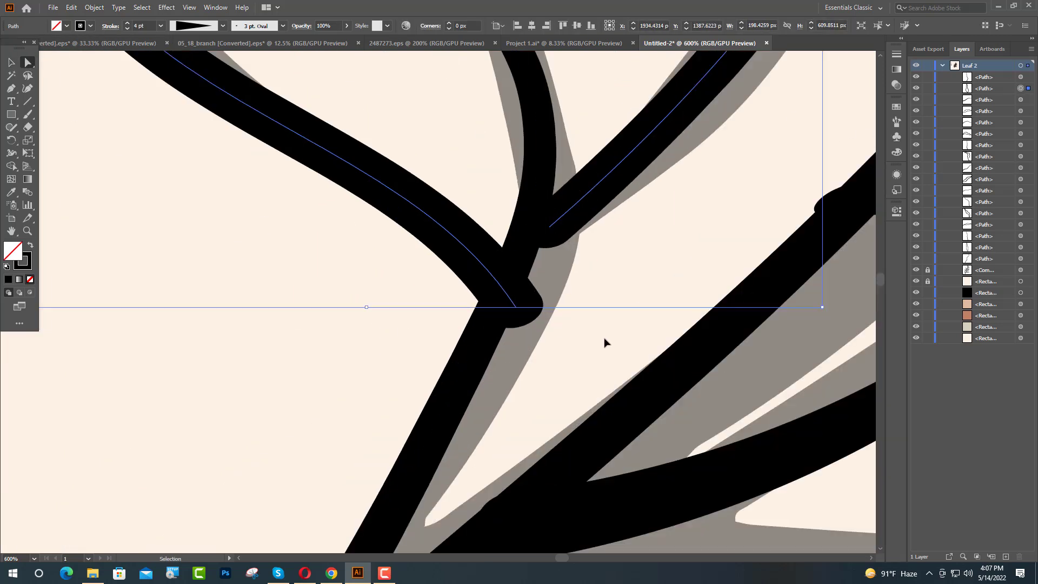
pyautogui.click(516, 307)
pyautogui.moveTo(515, 308); pyautogui.dragTo(492, 305)
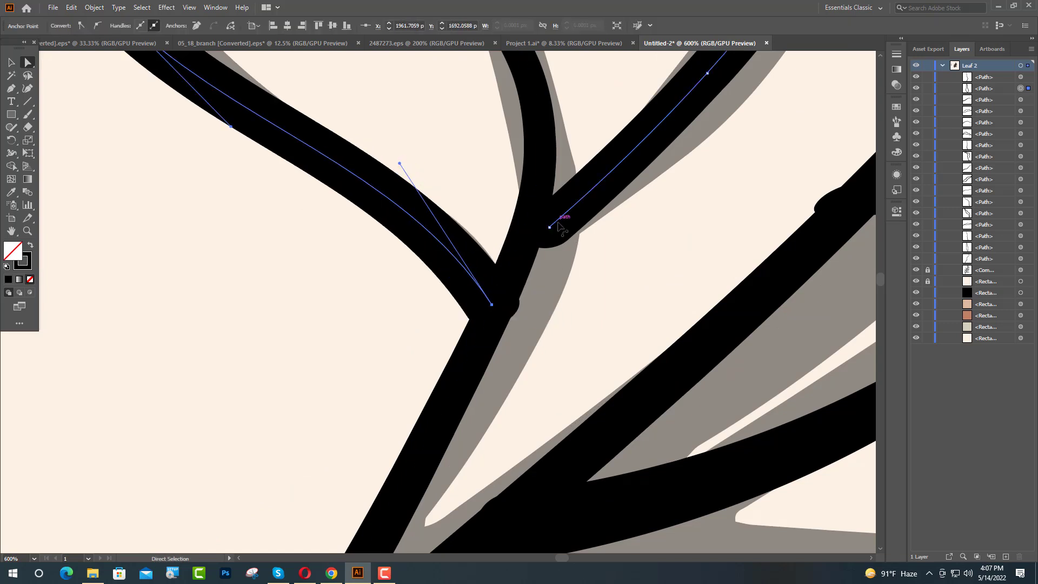
pyautogui.moveTo(547, 228); pyautogui.dragTo(547, 225)
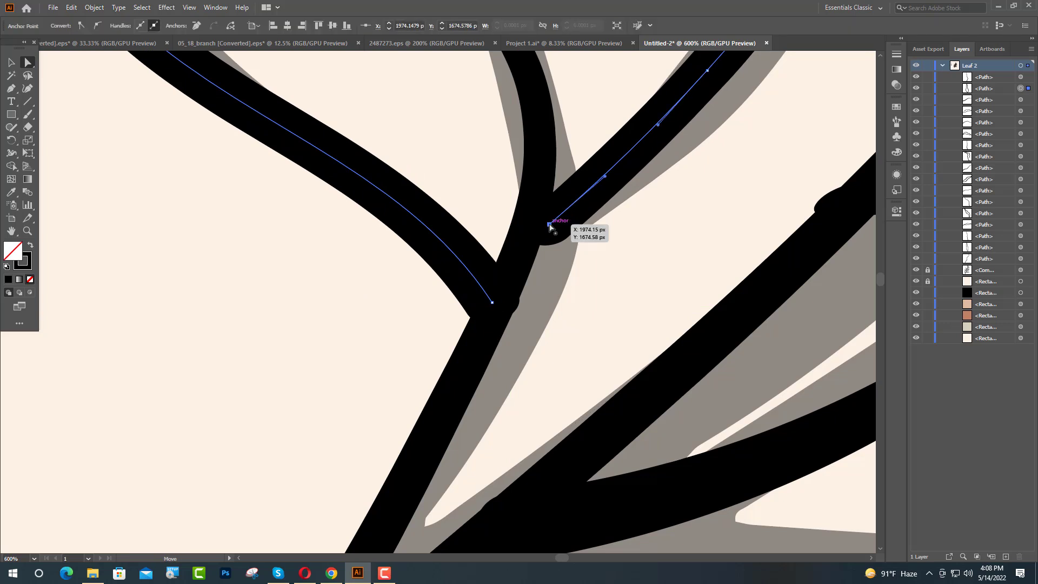
pyautogui.moveTo(547, 225); pyautogui.dragTo(531, 218)
# Step: Reposition the trunk's junction anchor where the upper branch meets it
pyautogui.click(537, 214)
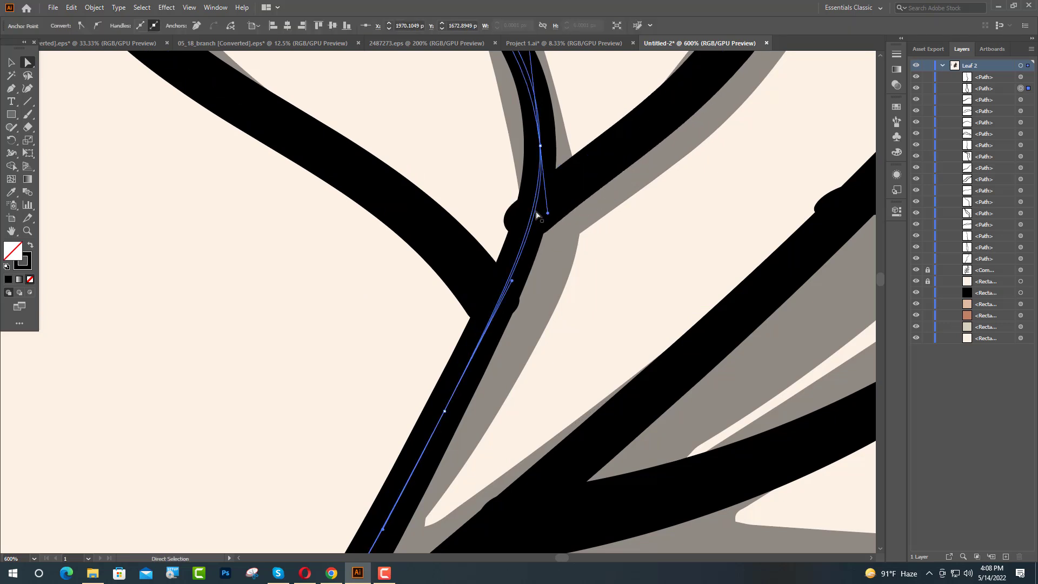
pyautogui.click(556, 208)
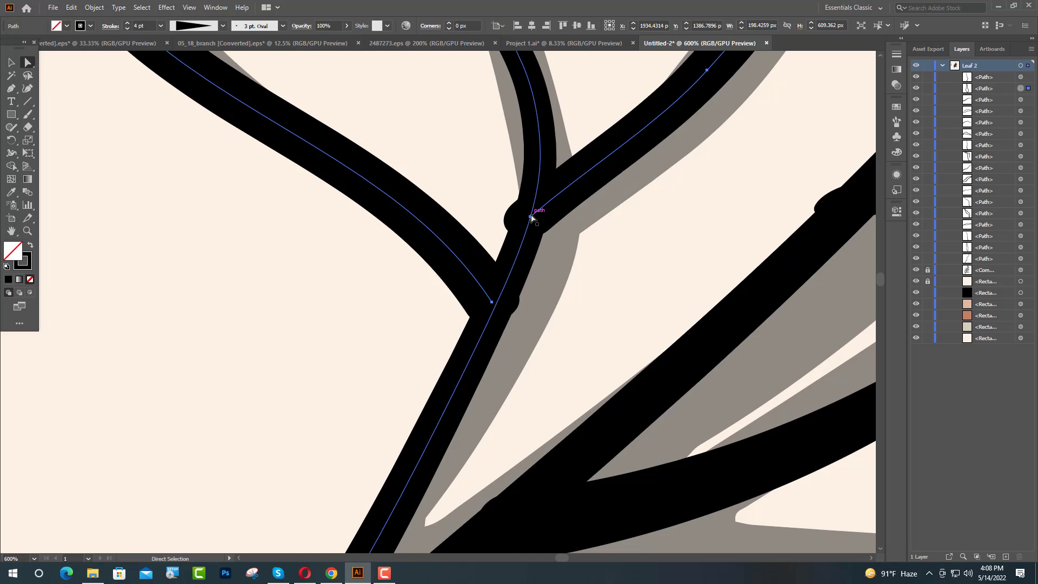
pyautogui.click(531, 218)
pyautogui.click(532, 218)
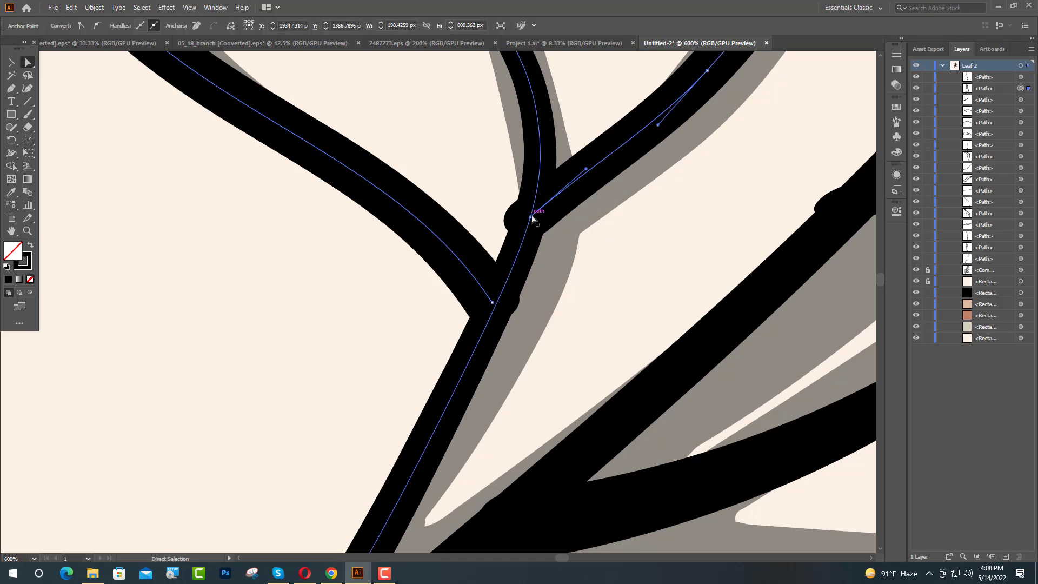
pyautogui.click(531, 218)
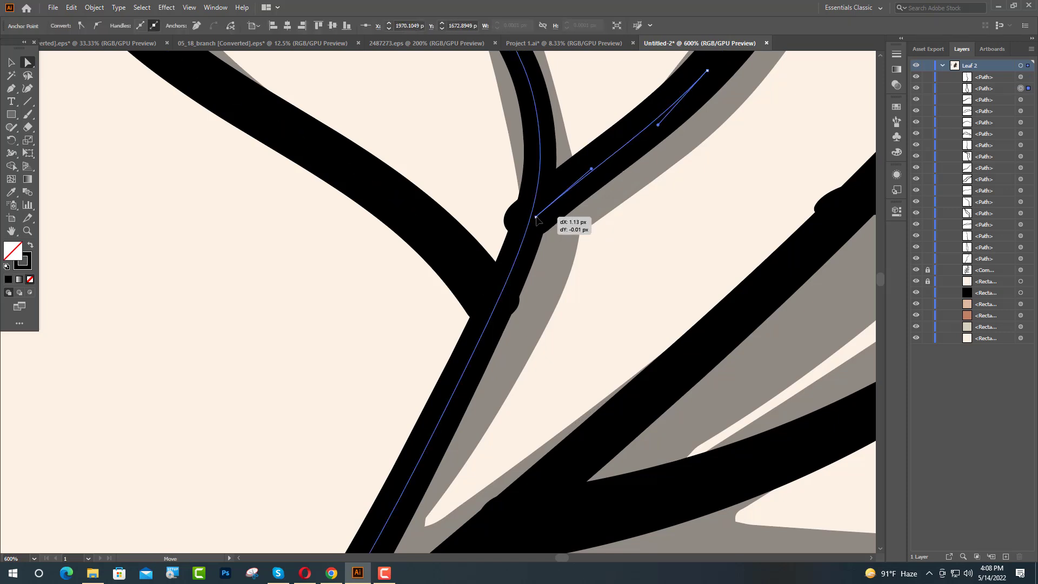
pyautogui.moveTo(531, 218)
pyautogui.mouseDown()
pyautogui.moveTo(542, 219)
pyautogui.moveTo(506, 226)
pyautogui.mouseUp()
pyautogui.scroll(5, 540, 219)
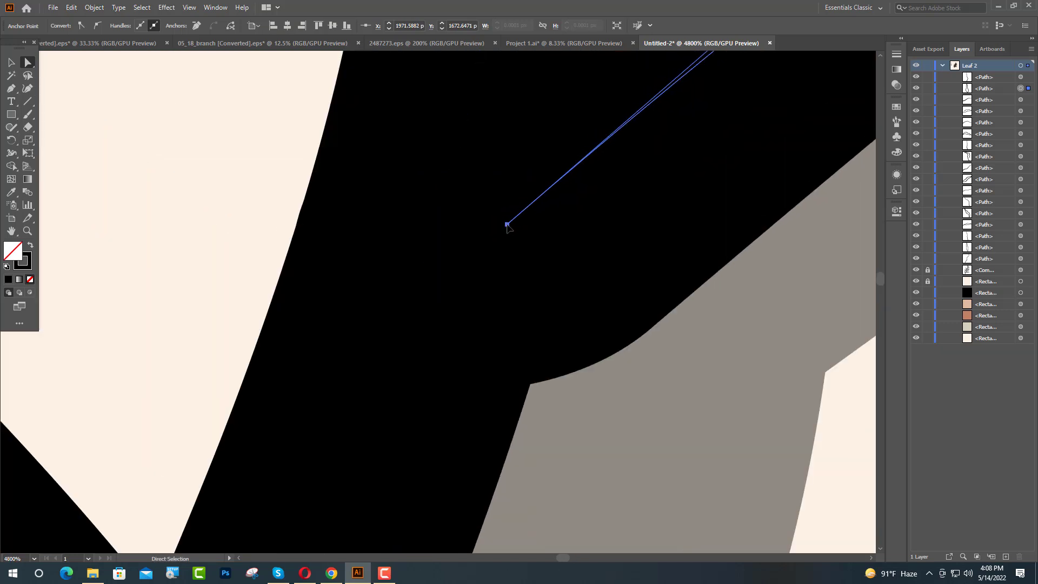
pyautogui.scroll(-5, 557, 275)
pyautogui.scroll(3, 487, 384)
# Step: Drag the leaf's bottom end anchor onto its neighbouring anchor and deselect
pyautogui.click(504, 359)
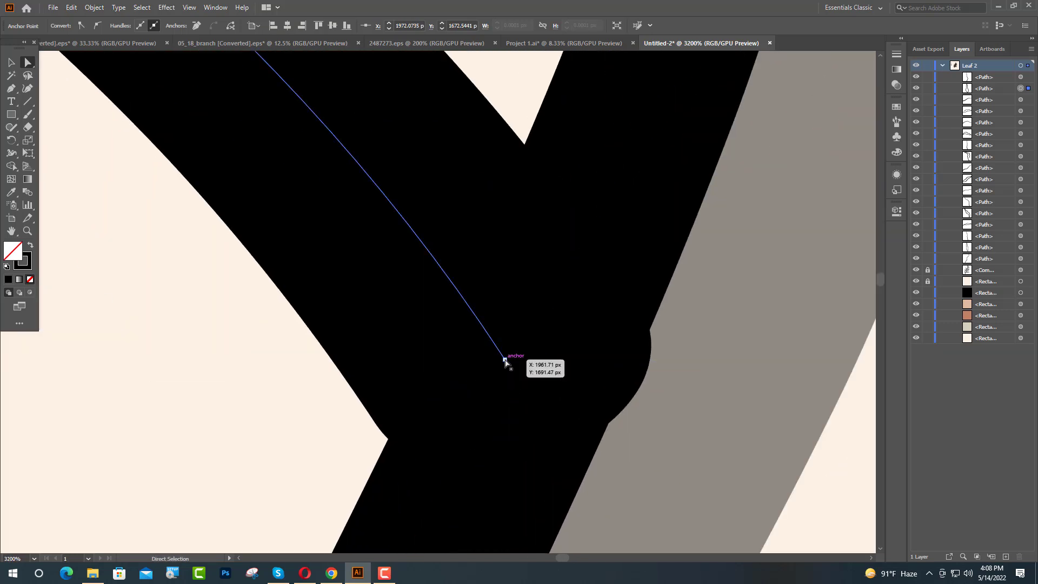
pyautogui.moveTo(505, 362); pyautogui.dragTo(494, 359)
pyautogui.scroll(-7, 494, 359)
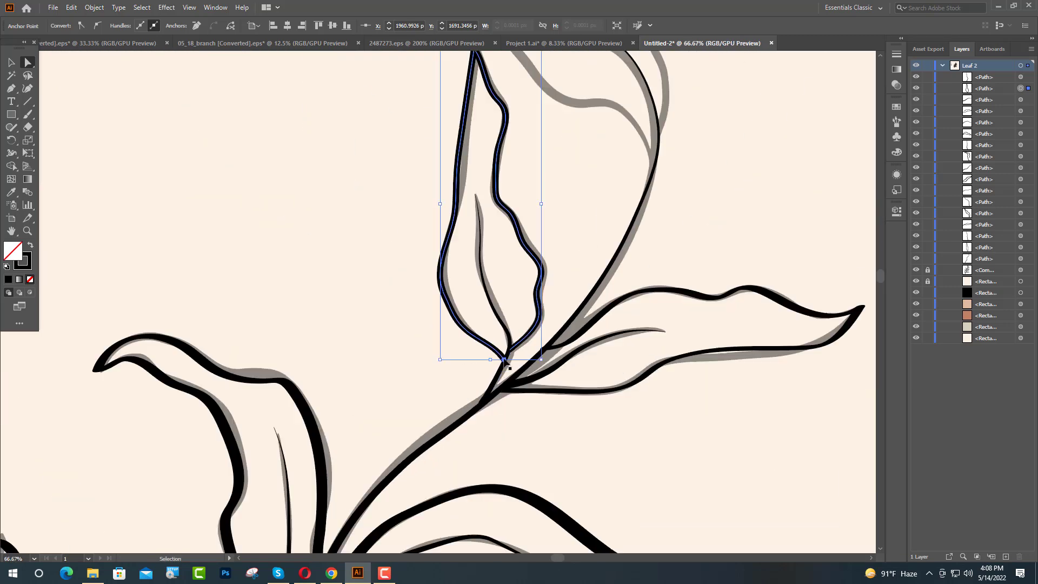
pyautogui.scroll(3, 562, 382)
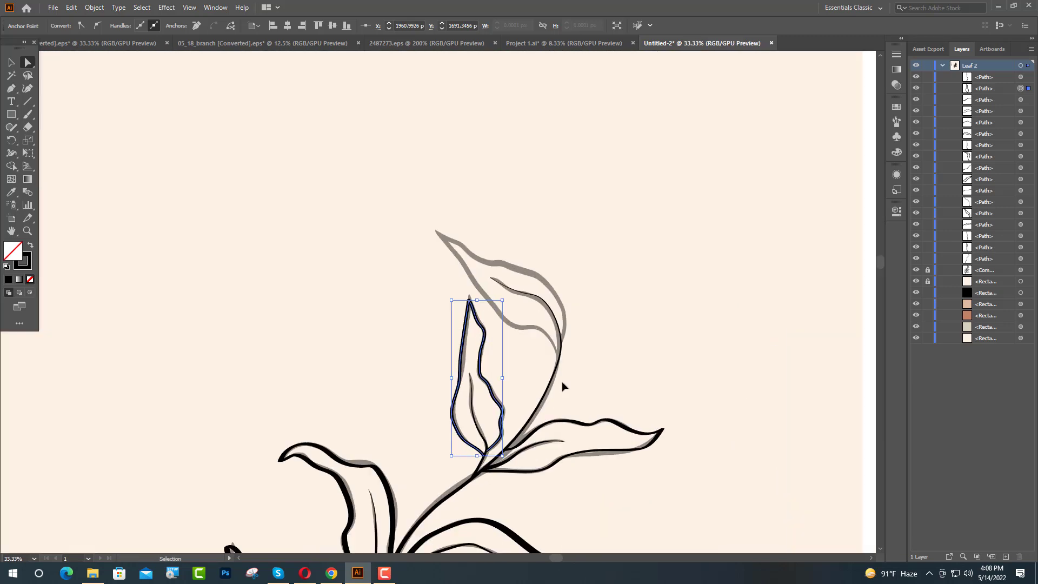
pyautogui.click(10, 62)
pyautogui.click(614, 233)
pyautogui.scroll(2, 658, 371)
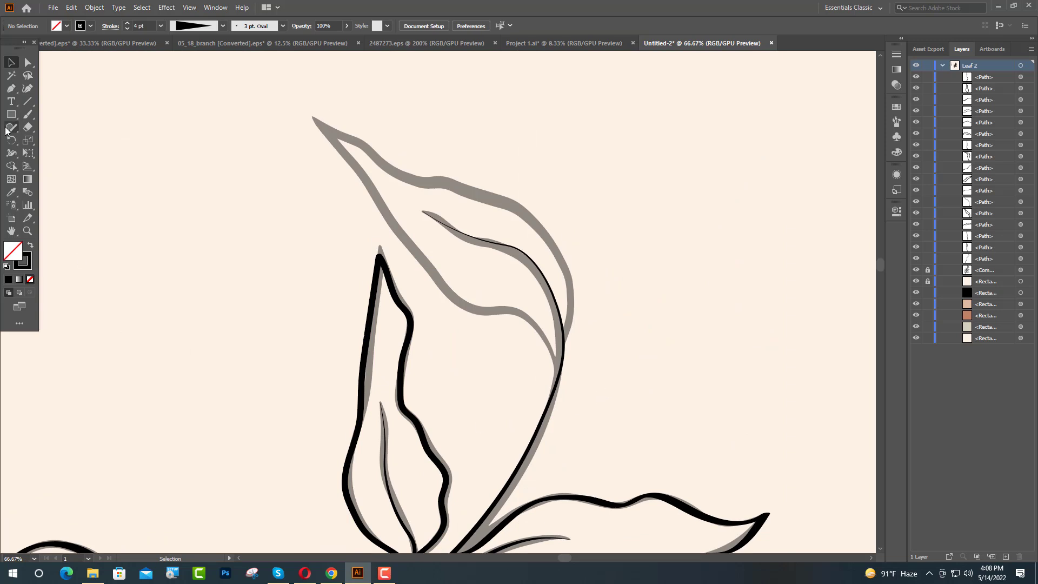
# Step: Brush a bold outline over the curled top leaf's grey edge, tip to stem
pyautogui.click(29, 114)
pyautogui.moveTo(565, 336)
pyautogui.mouseDown()
pyautogui.moveTo(541, 227)
pyautogui.moveTo(500, 191)
pyautogui.moveTo(387, 163)
pyautogui.moveTo(317, 116)
pyautogui.moveTo(453, 300)
pyautogui.moveTo(543, 332)
pyautogui.moveTo(563, 371)
pyautogui.mouseUp()
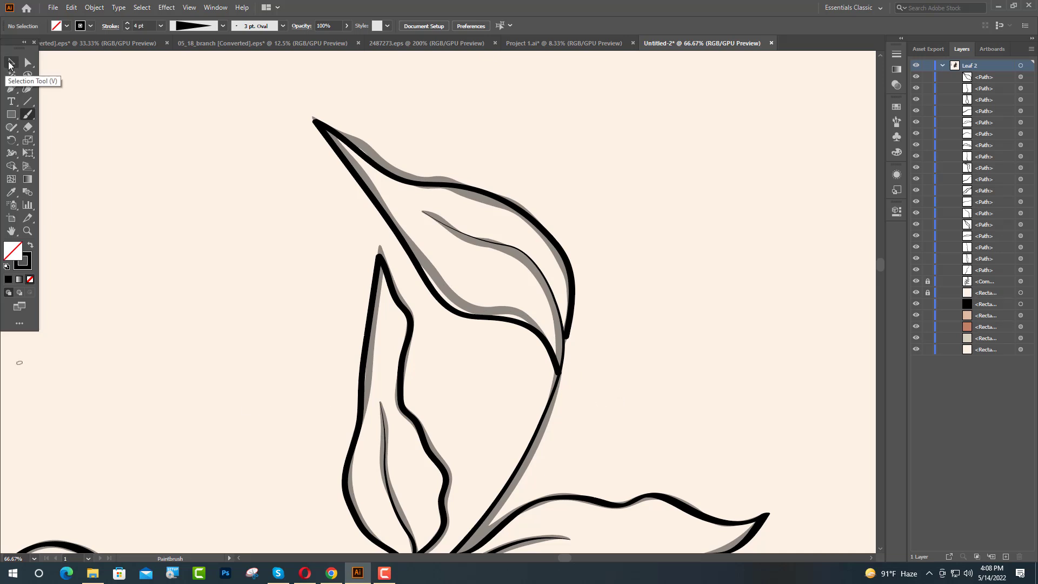
pyautogui.click(9, 65)
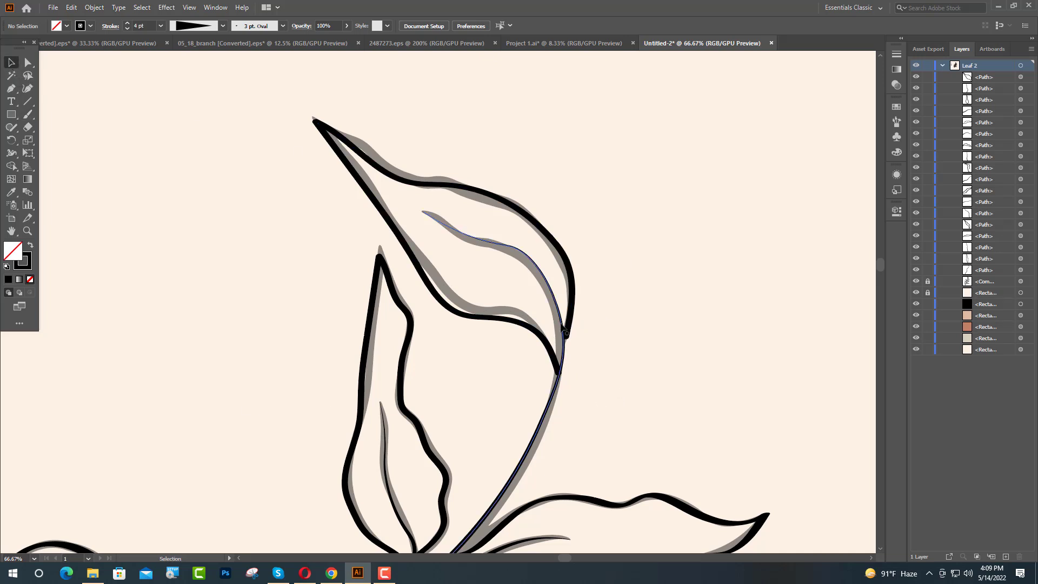
# Step: Set the new top-leaf outline's stroke weight to 2 pt
pyautogui.scroll(4, 554, 349)
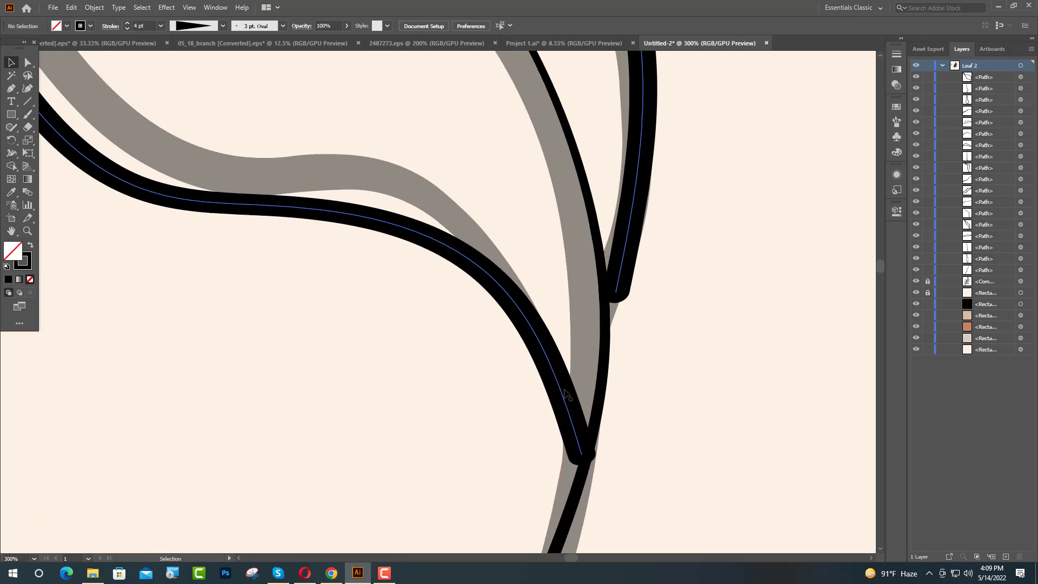
pyautogui.click(593, 404)
pyautogui.click(898, 211)
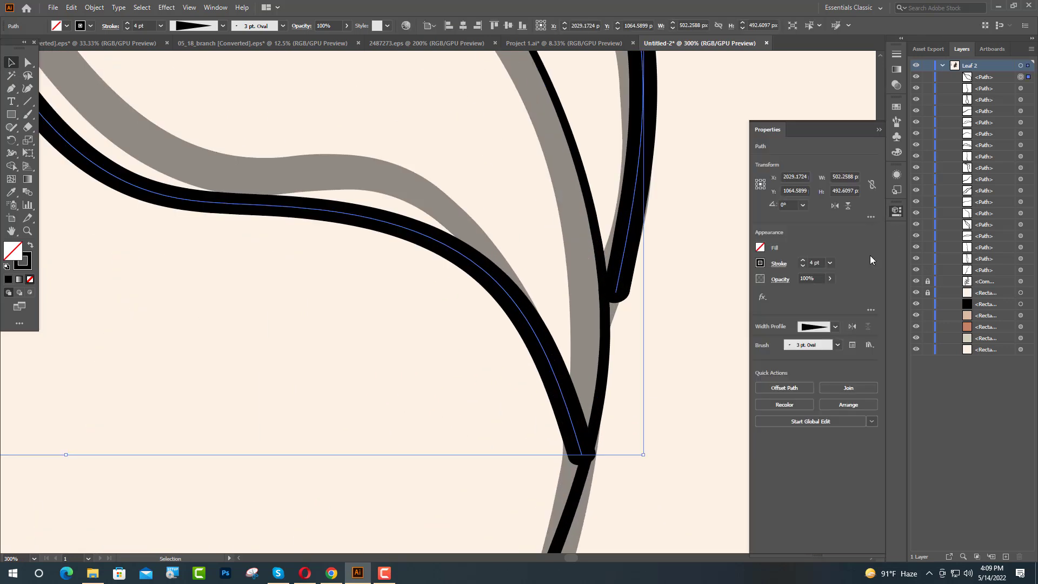
pyautogui.click(803, 266)
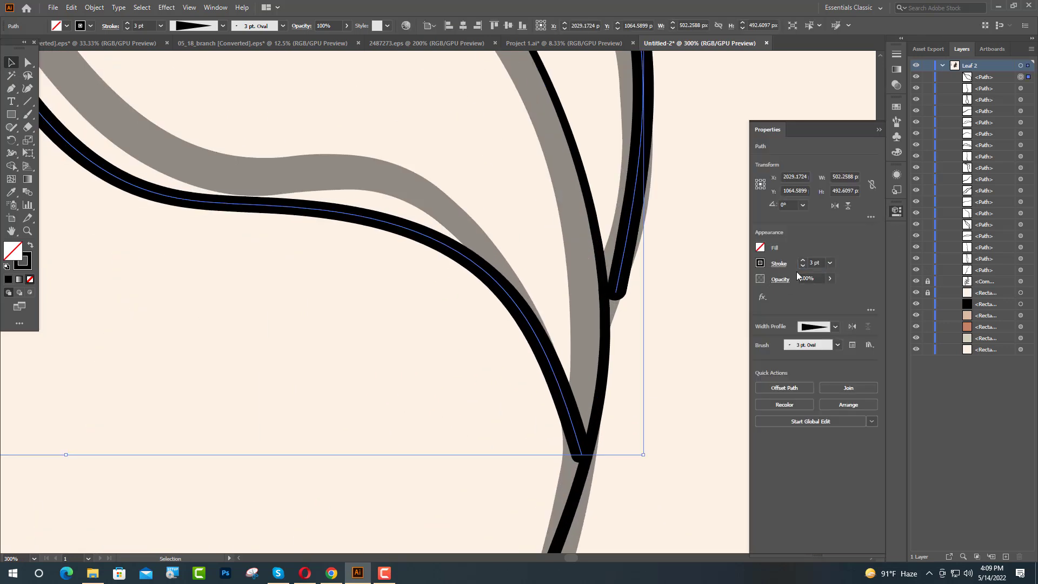
pyautogui.doubleClick(811, 263)
pyautogui.write('2')
pyautogui.press('Return')
pyautogui.click(879, 129)
# Step: Hide the grey shadow copy of the branch in the Layers panel
pyautogui.hotkey('ctrl', 'shift', 'a')
pyautogui.scroll(-3, 660, 238)
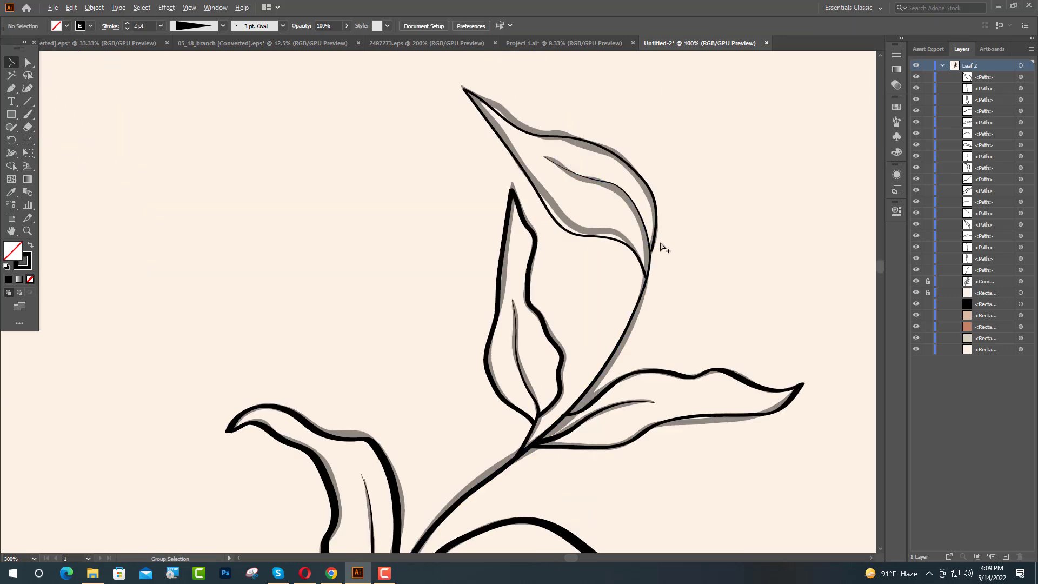
pyautogui.scroll(-3, 746, 304)
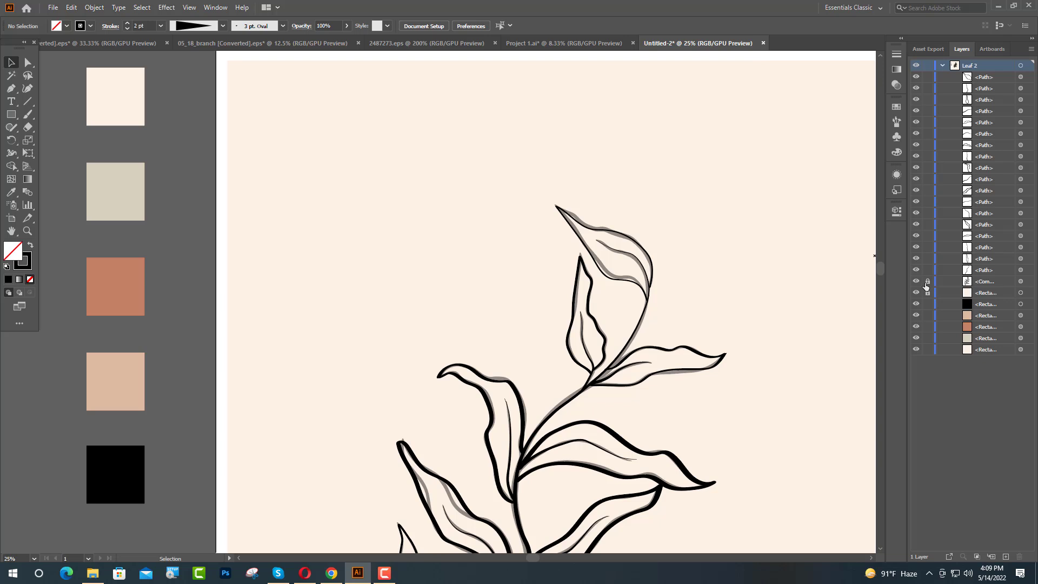
pyautogui.click(916, 281)
pyautogui.scroll(-3, 658, 308)
pyautogui.scroll(1, 538, 290)
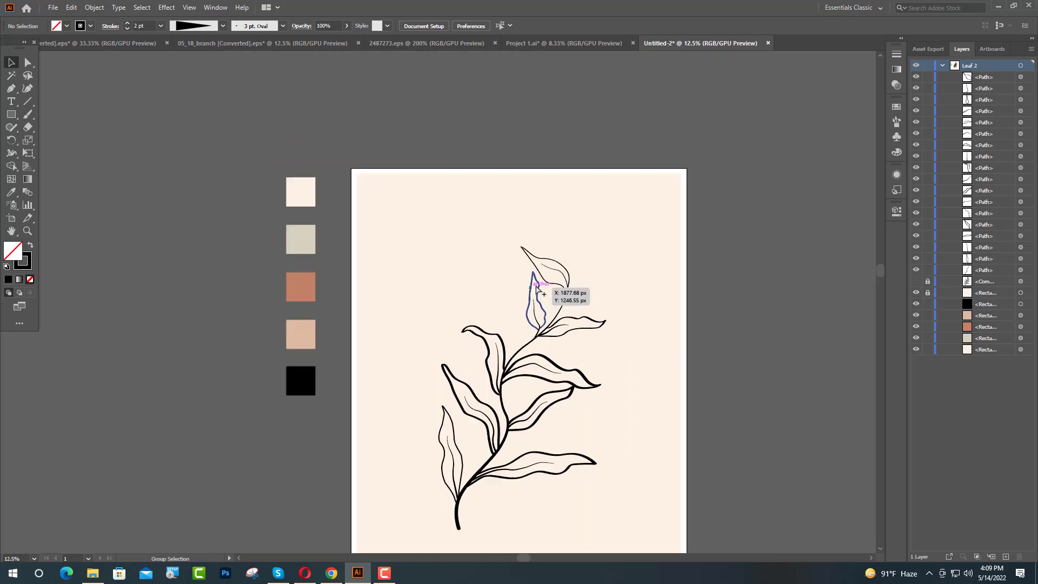
pyautogui.scroll(5, 580, 301)
# Step: Change the top-leaf outline's stroke weight to 3 pt and deselect it
pyautogui.click(578, 296)
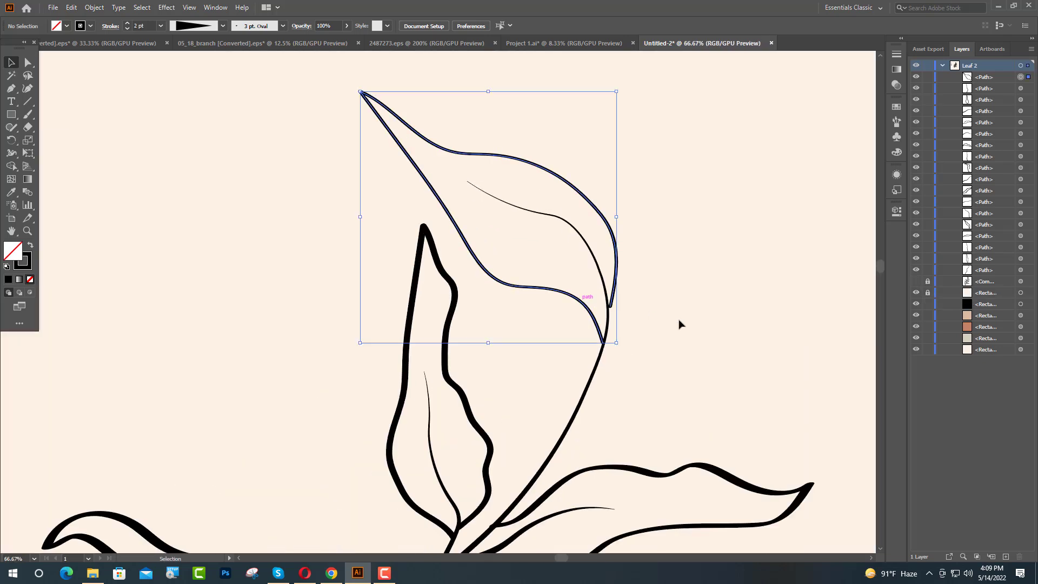
pyautogui.click(897, 211)
pyautogui.write('3')
pyautogui.press('Return')
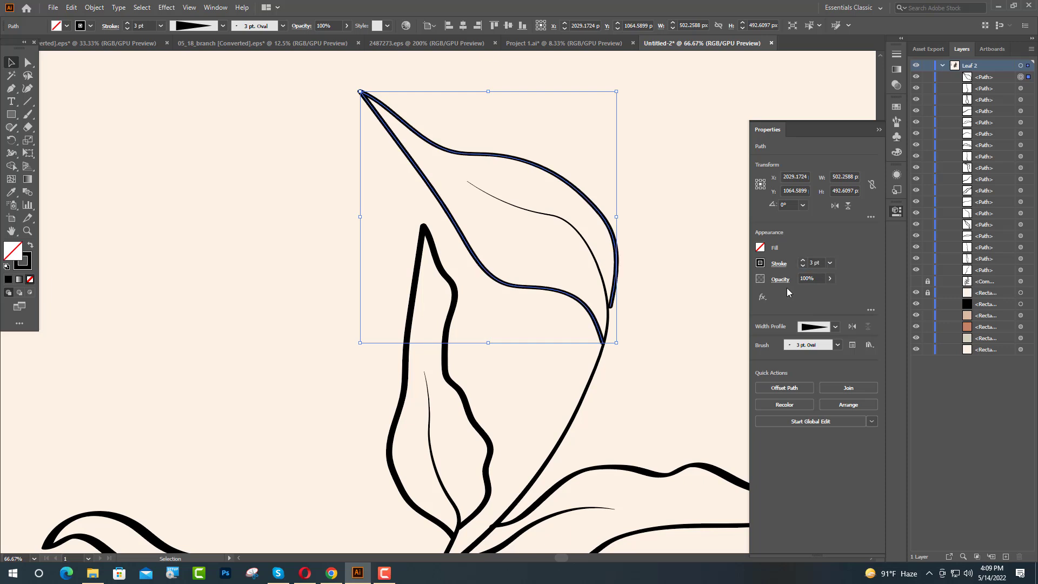
pyautogui.click(878, 131)
pyautogui.click(759, 209)
pyautogui.scroll(-6, 646, 400)
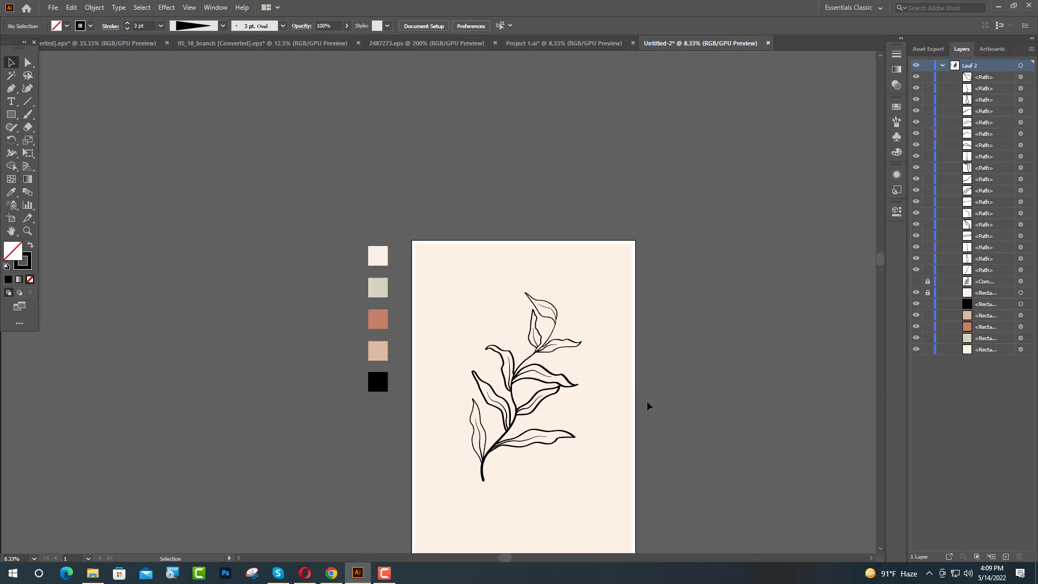
pyautogui.scroll(3, 589, 407)
pyautogui.scroll(-1, 588, 407)
pyautogui.scroll(-1, 587, 406)
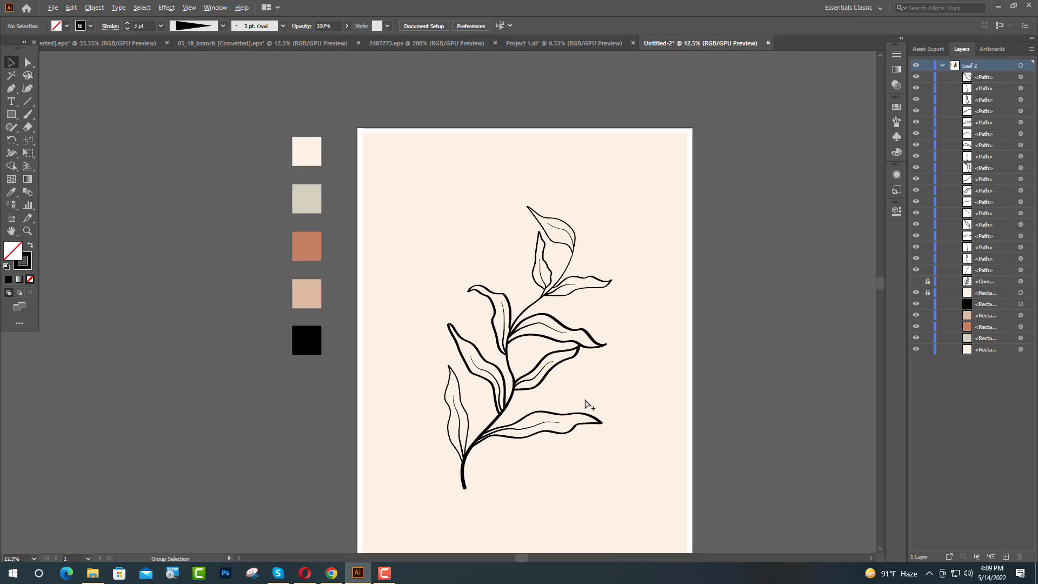
pyautogui.scroll(1, 588, 406)
# Step: Select several leaf outlines together to view their properties, then clear the selection
pyautogui.scroll(2, 564, 361)
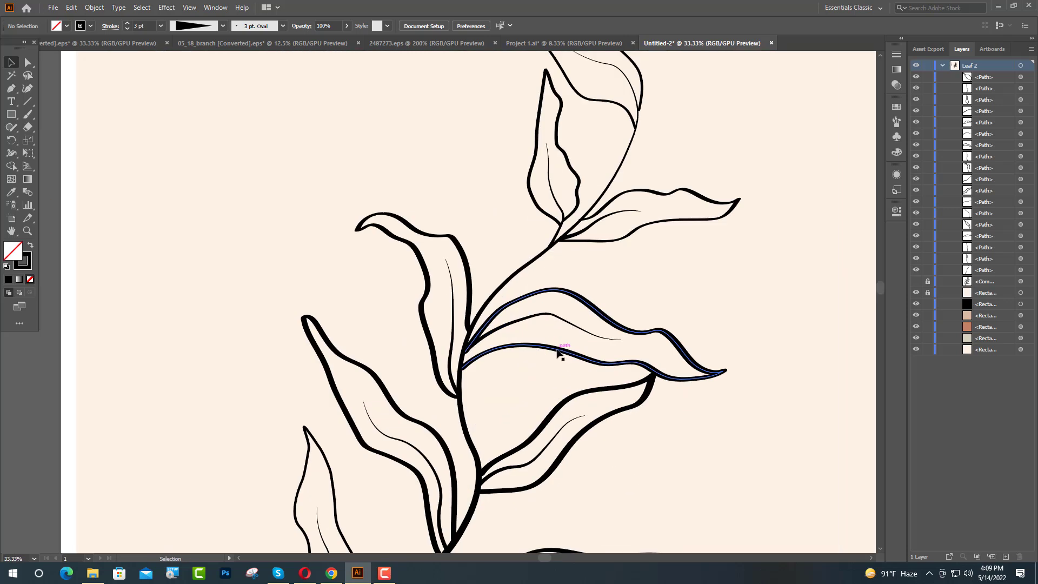
pyautogui.click(561, 351)
pyautogui.keyDown('shift'); pyautogui.click(449, 392); pyautogui.keyUp('shift')
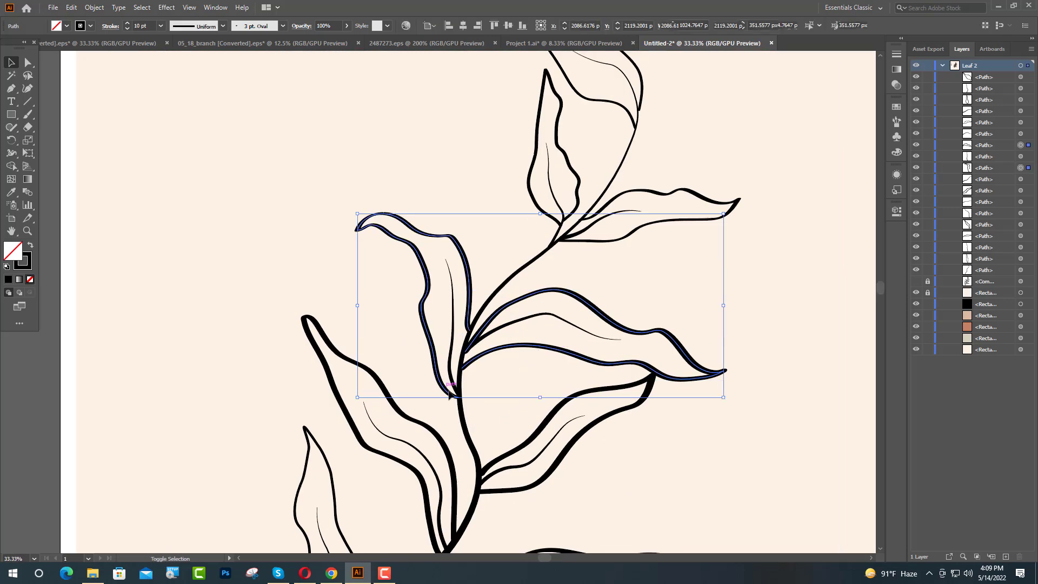
pyautogui.keyDown('shift'); pyautogui.click(455, 479); pyautogui.keyUp('shift')
pyautogui.scroll(-3, 564, 483)
pyautogui.scroll(-1, 541, 379)
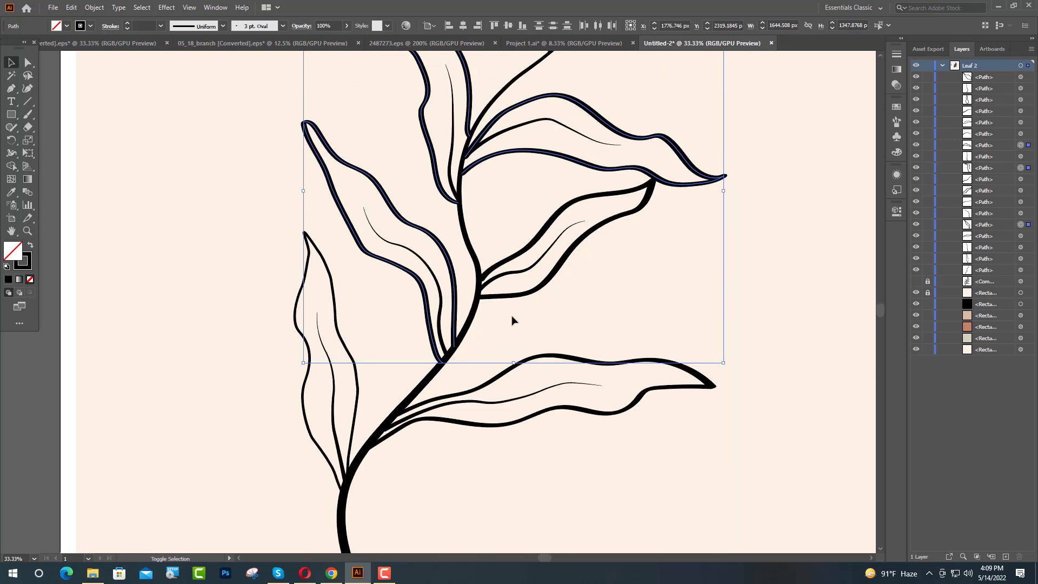
pyautogui.keyDown('shift'); pyautogui.click(509, 296); pyautogui.keyUp('shift')
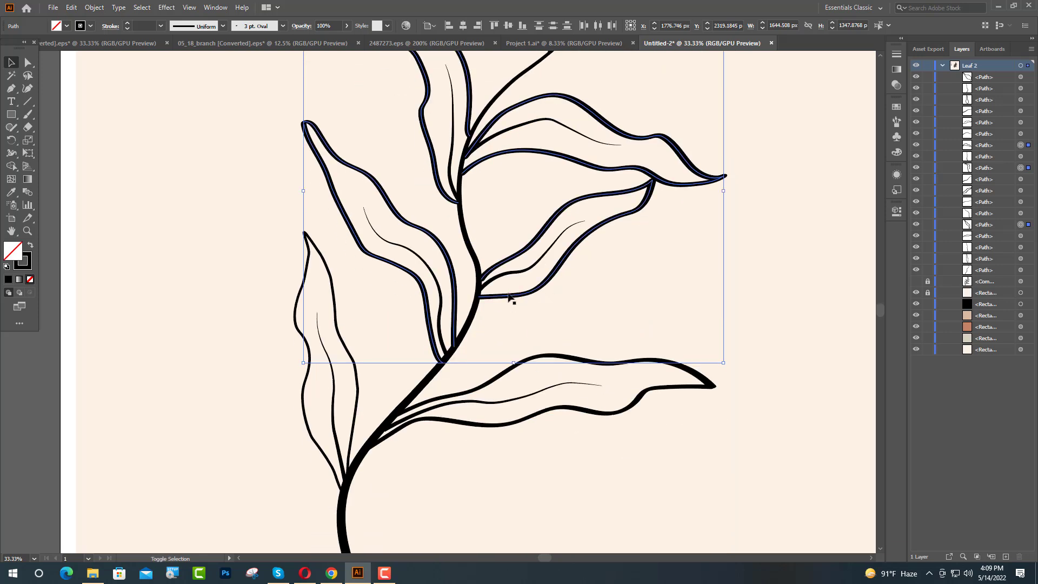
pyautogui.keyDown('shift'); pyautogui.click(568, 358); pyautogui.keyUp('shift')
pyautogui.click(896, 212)
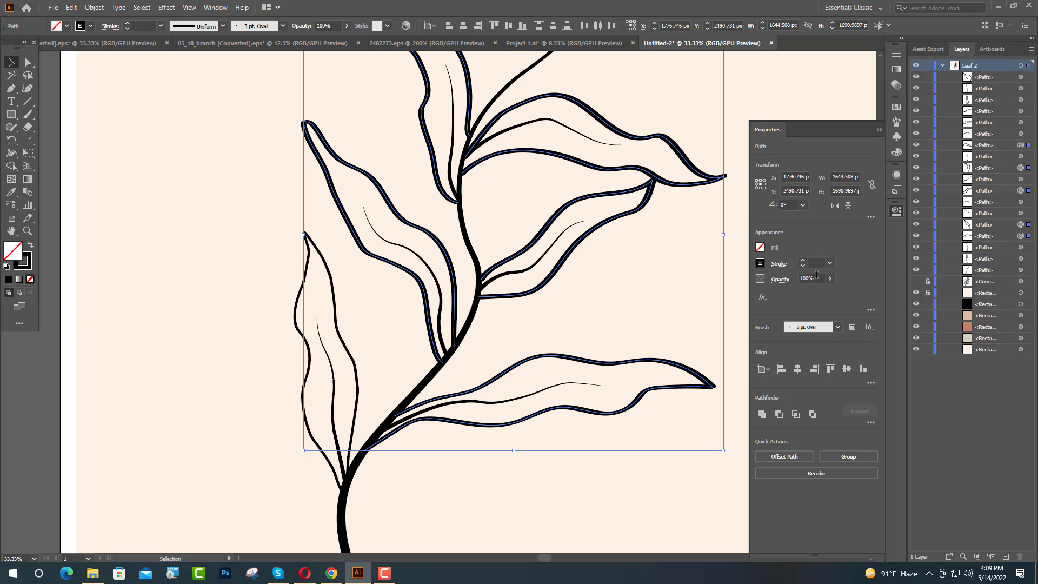
pyautogui.click(660, 275)
# Step: Give the upper-left leaf outline a 5 pt stroke
pyautogui.click(453, 302)
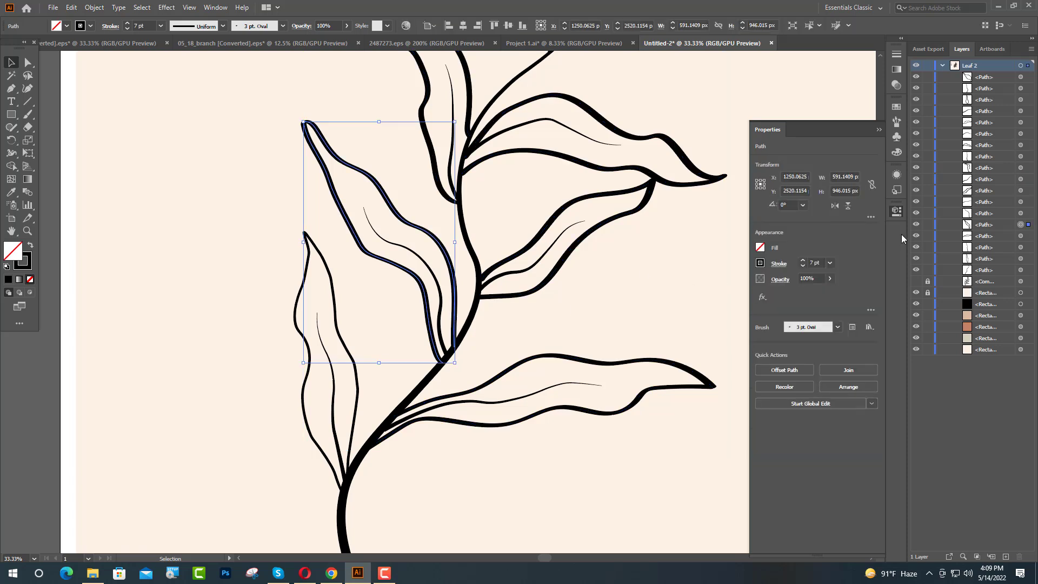
pyautogui.doubleClick(813, 262)
pyautogui.write('5')
pyautogui.press('Return')
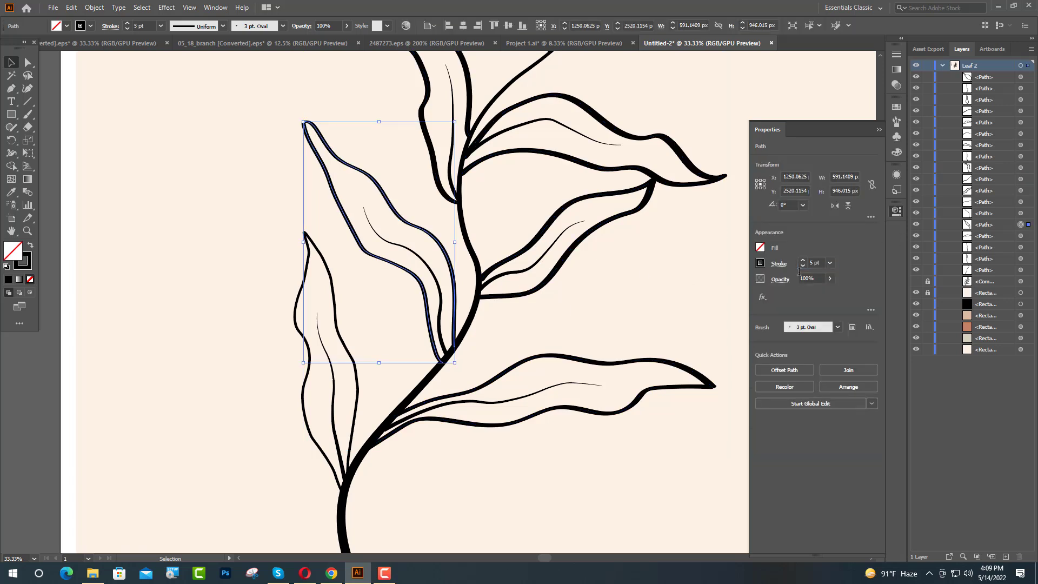
pyautogui.click(878, 129)
pyautogui.click(848, 139)
# Step: Set the middle-right and upper-right leaf outlines to 7 pt strokes
pyautogui.click(644, 201)
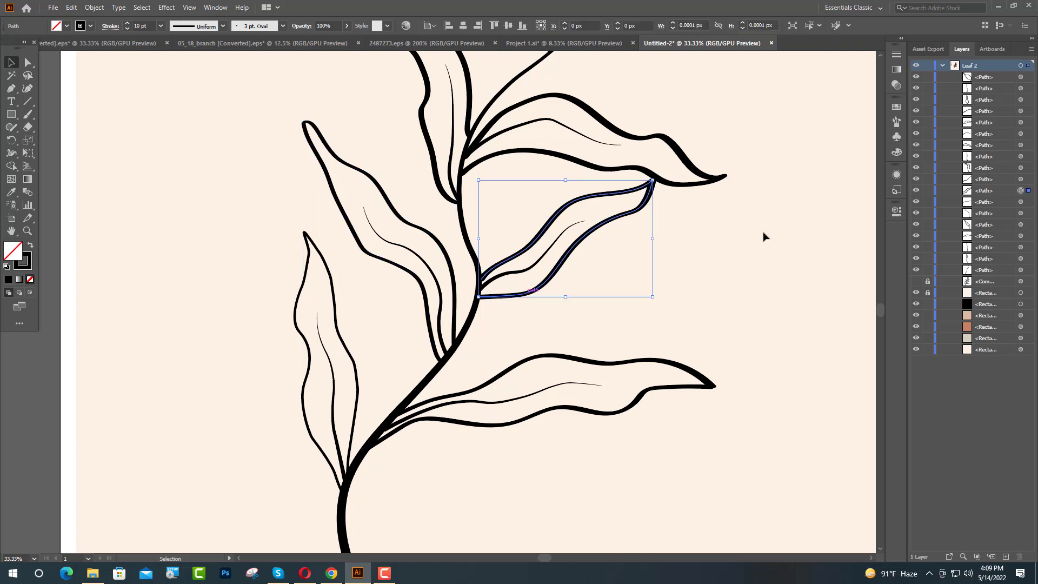
pyautogui.click(897, 212)
pyautogui.click(814, 262)
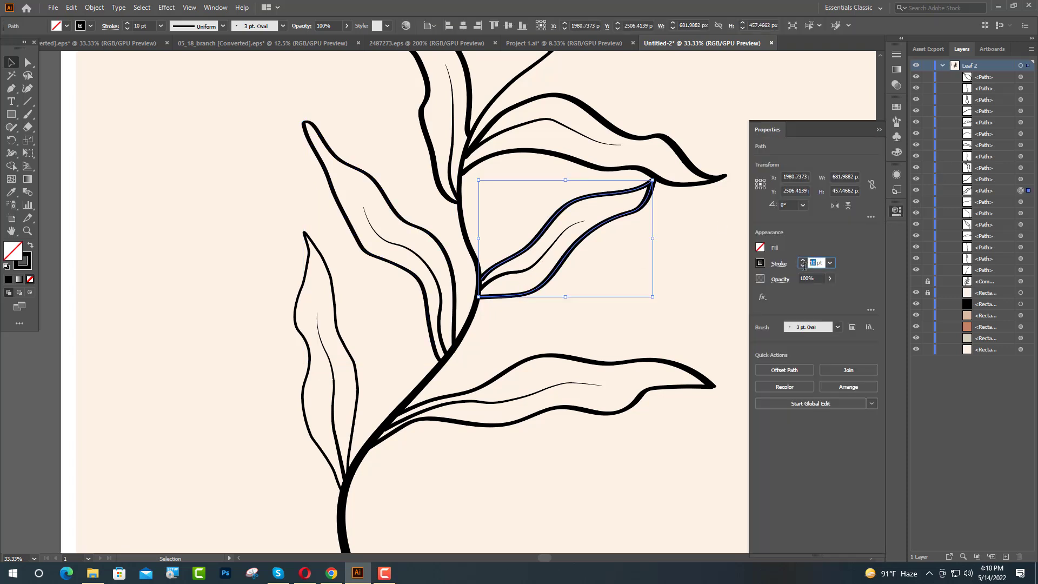
pyautogui.write('7')
pyautogui.press('Return')
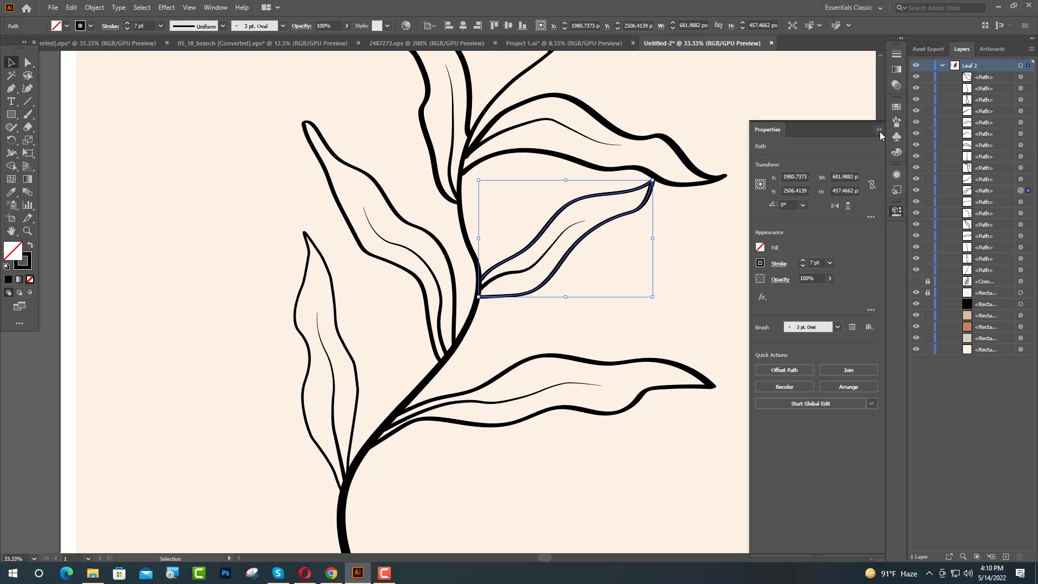
pyautogui.click(879, 130)
pyautogui.click(698, 185)
pyautogui.click(895, 211)
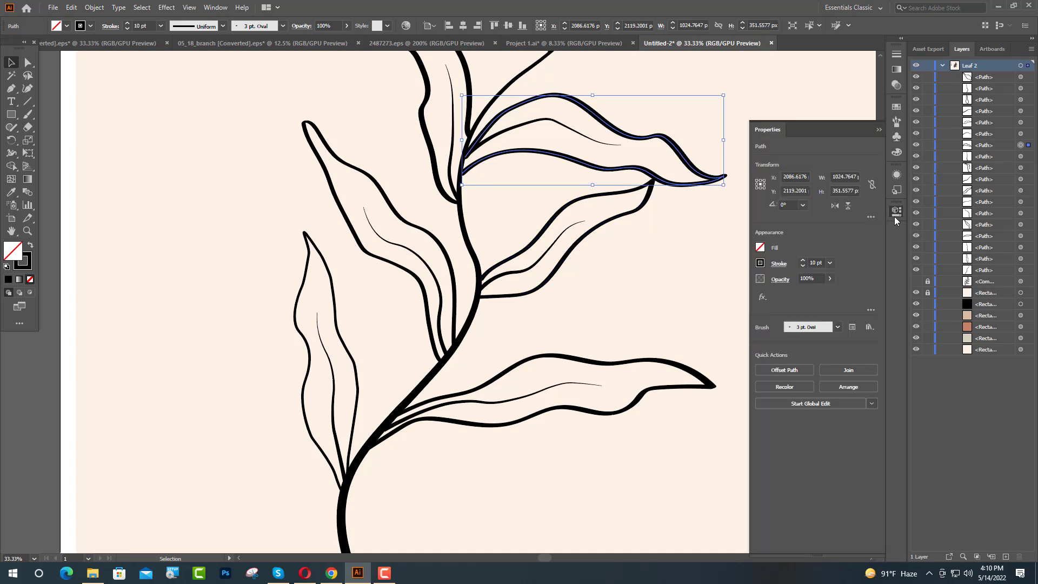
pyautogui.write('7')
pyautogui.press('Return')
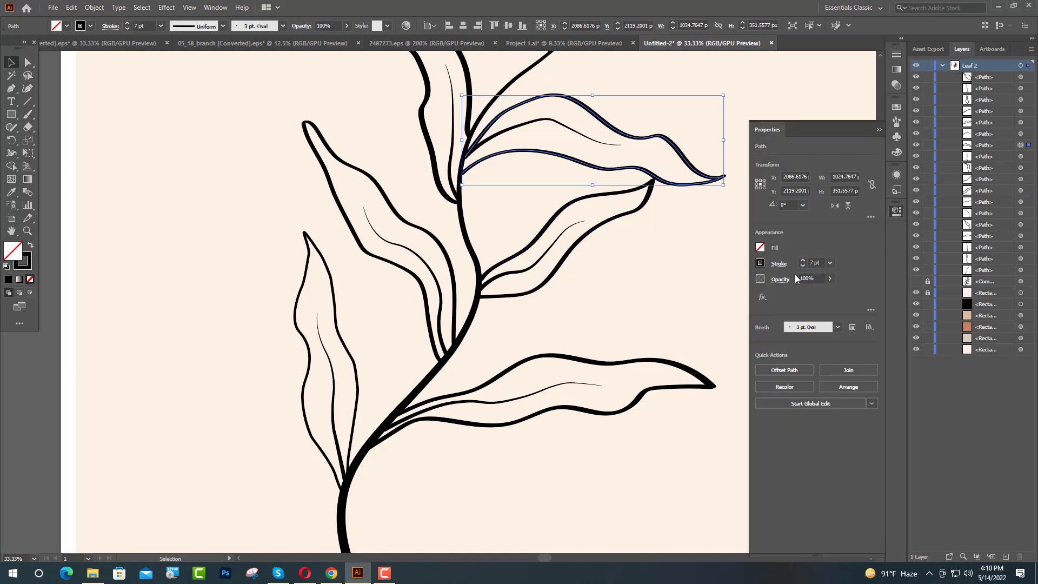
pyautogui.click(877, 130)
pyautogui.click(807, 120)
# Step: Re-apply a 5 pt stroke weight to the upper-left leaf outline
pyautogui.scroll(4, 795, 290)
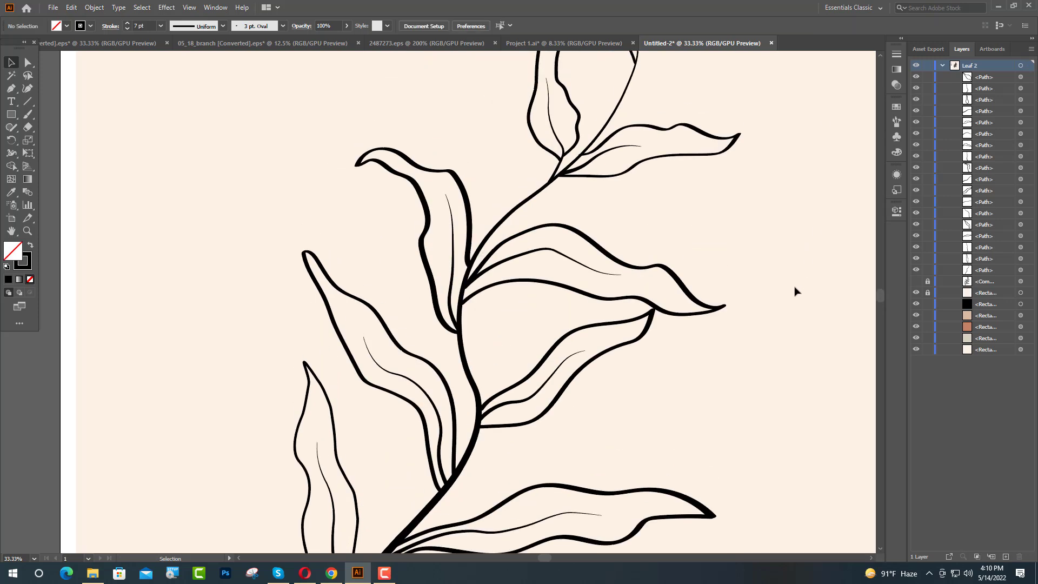
pyautogui.scroll(2, 703, 281)
pyautogui.click(469, 297)
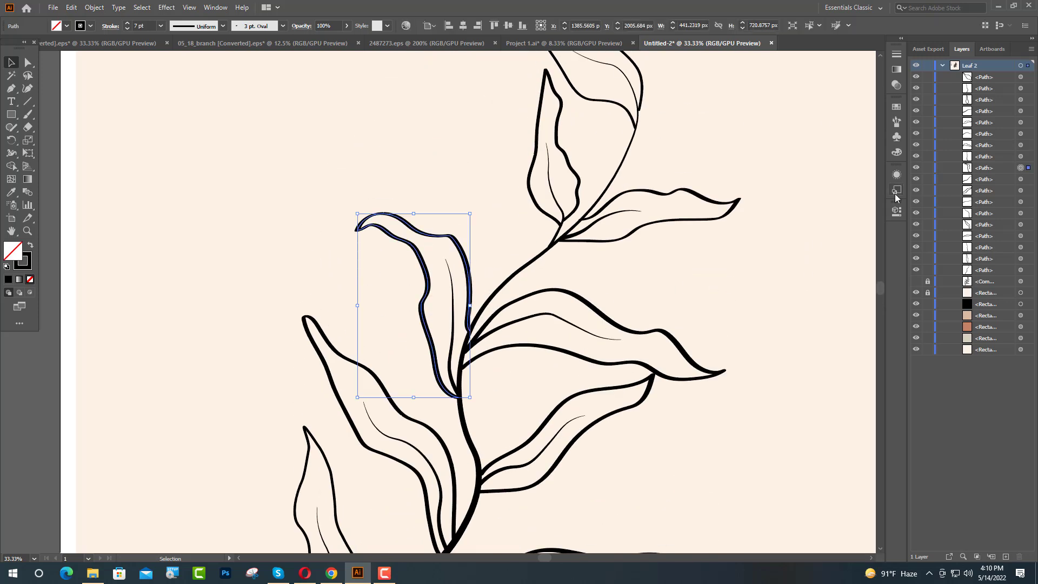
pyautogui.click(896, 211)
pyautogui.write('5')
pyautogui.press('Return')
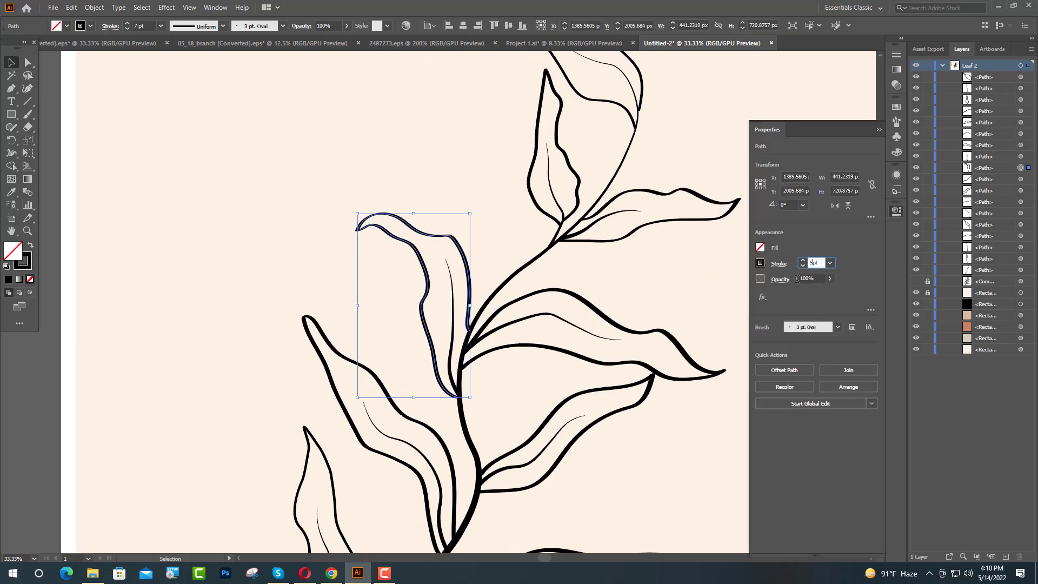
pyautogui.click(878, 129)
# Step: Reduce the long lower leaf outline's stroke to 7 pt
pyautogui.scroll(-4, 707, 348)
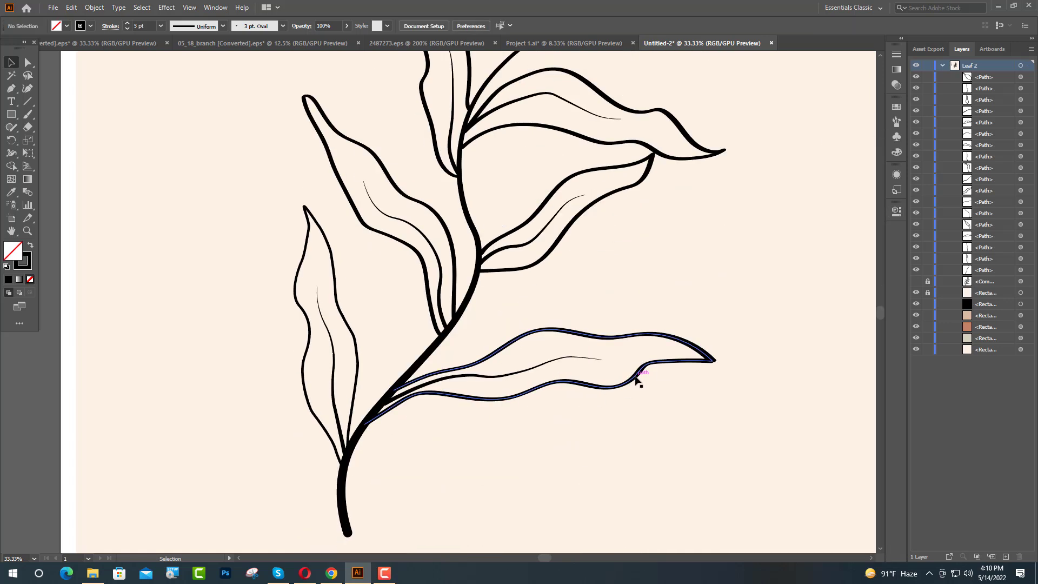
pyautogui.click(638, 373)
pyautogui.click(897, 211)
pyautogui.click(813, 263)
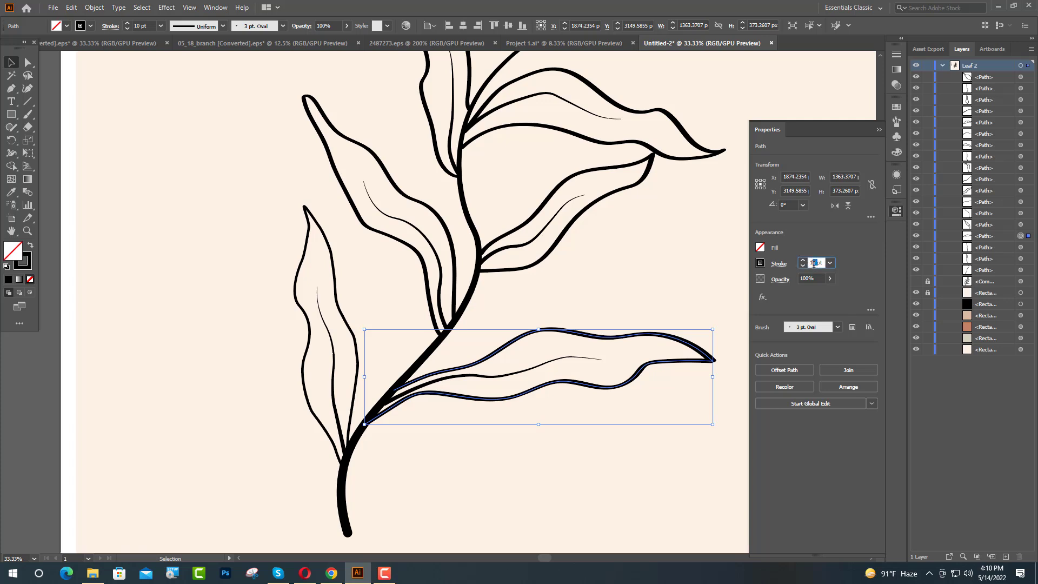
pyautogui.write('7')
pyautogui.press('Return')
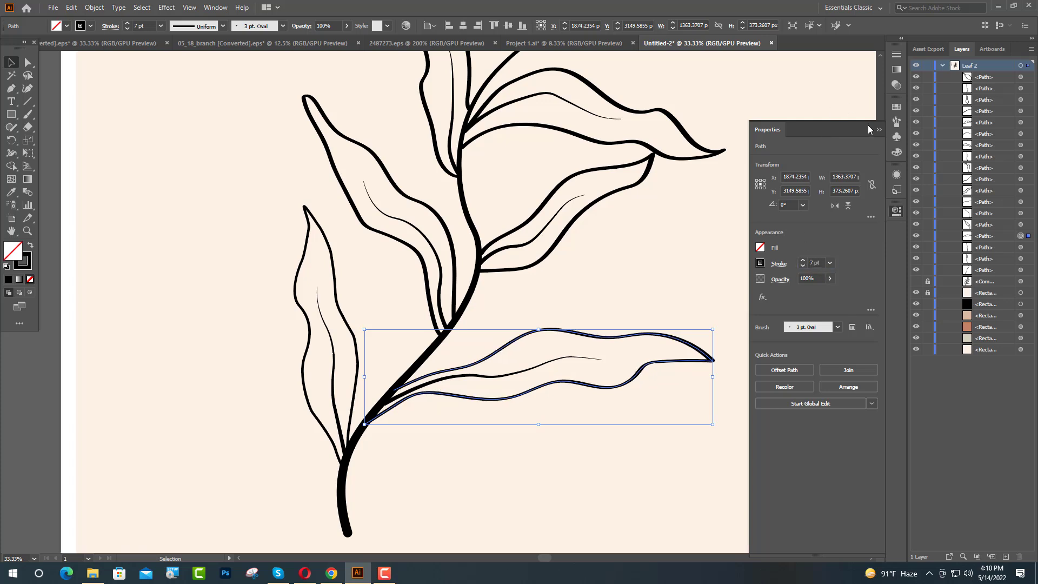
pyautogui.click(877, 129)
# Step: Pull the upper leaf tip's end anchor toward the stem
pyautogui.click(712, 269)
pyautogui.hotkey('ctrl', '-')
pyautogui.hotkey('ctrl', '-')
pyautogui.hotkey('ctrl', '-')
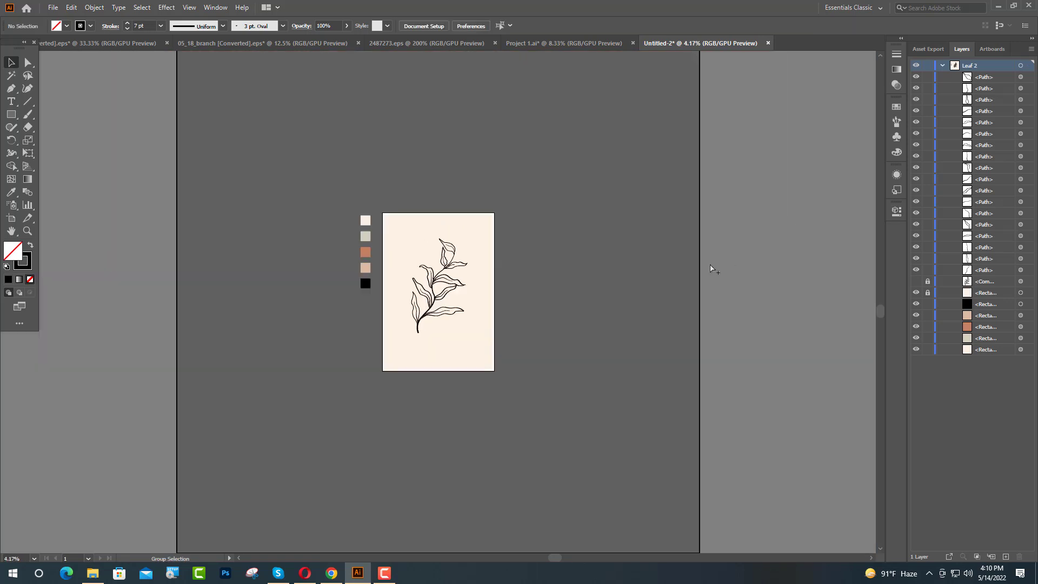
pyautogui.keyDown('alt'); pyautogui.scroll(4, 411, 281); pyautogui.keyUp('alt')
pyautogui.scroll(1, 672, 382)
pyautogui.scroll(1, 624, 287)
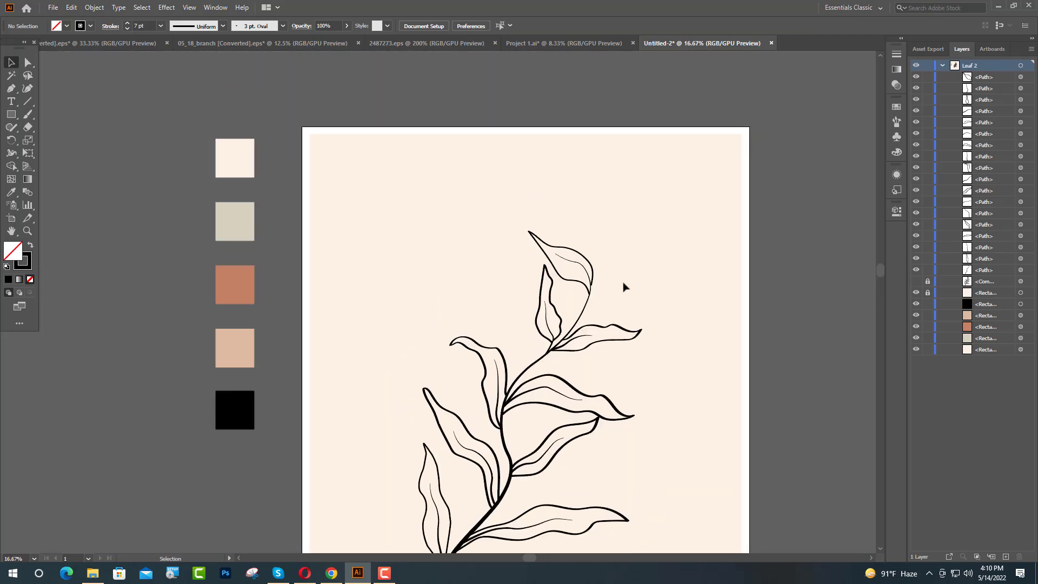
pyautogui.click(28, 62)
pyautogui.keyDown('alt'); pyautogui.scroll(6, 665, 290); pyautogui.keyUp('alt')
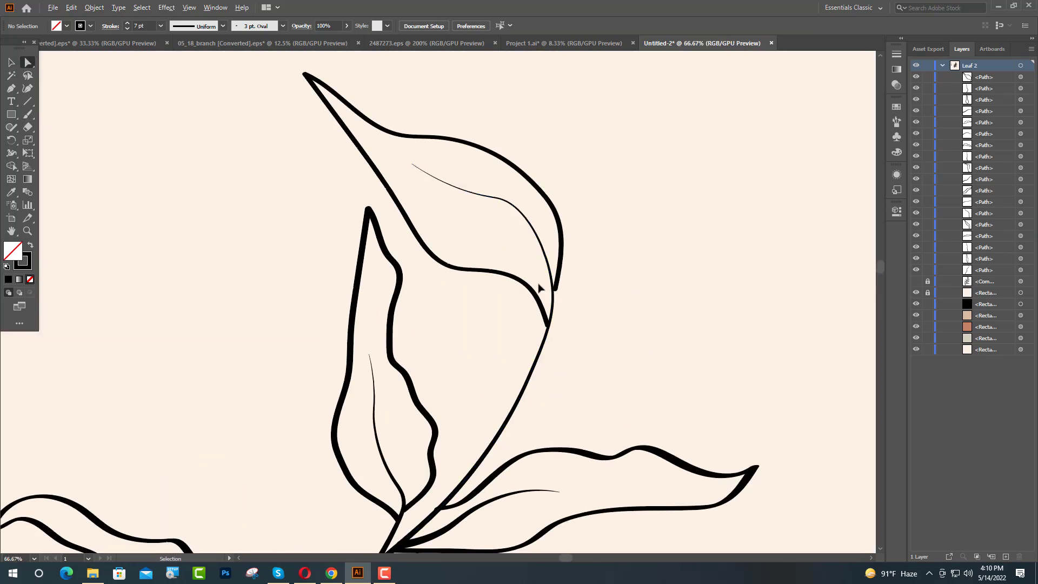
pyautogui.keyDown('alt'); pyautogui.scroll(4, 540, 290); pyautogui.keyUp('alt')
pyautogui.moveTo(643, 296); pyautogui.dragTo(623, 301)
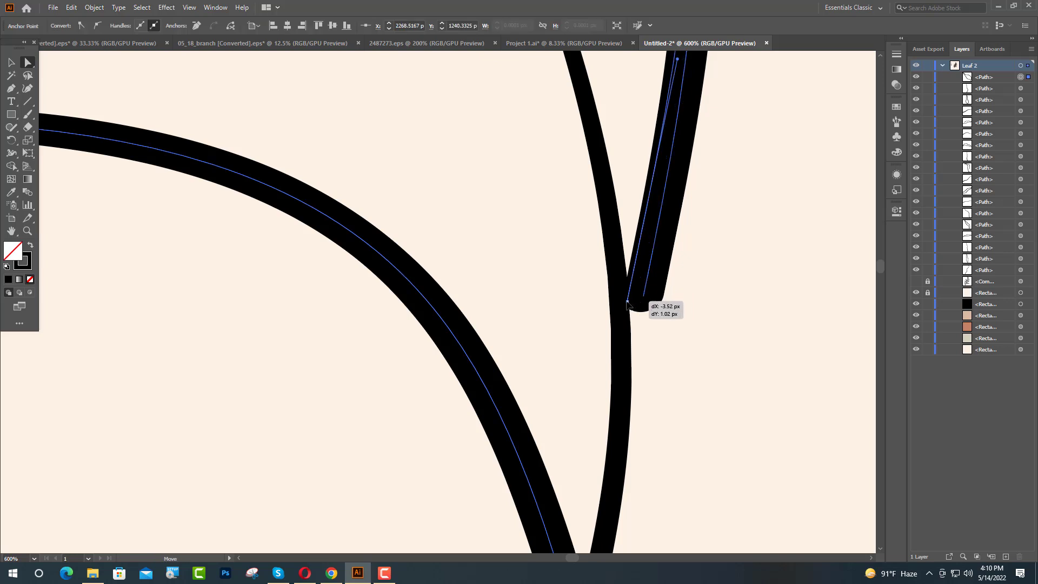
# Step: Snap the leaf's end point onto the stem line and deselect the path
pyautogui.keyDown('alt'); pyautogui.scroll(-3, 676, 378); pyautogui.keyUp('alt')
pyautogui.keyDown('alt'); pyautogui.scroll(3, 674, 357); pyautogui.keyUp('alt')
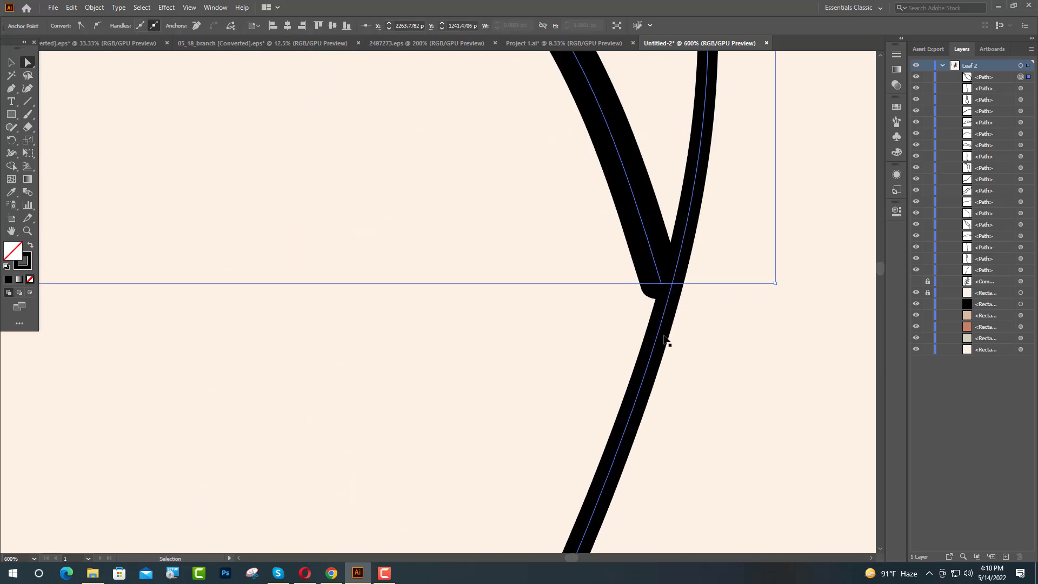
pyautogui.moveTo(663, 290); pyautogui.dragTo(673, 297)
pyautogui.press('v')
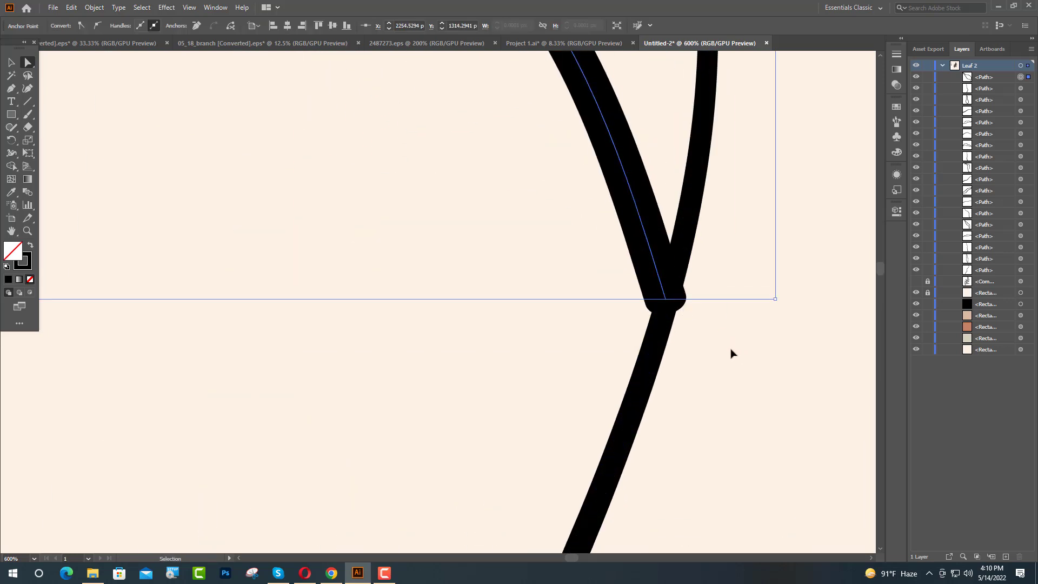
pyautogui.scroll(-5, 681, 373)
pyautogui.press('a')
pyautogui.click(11, 62)
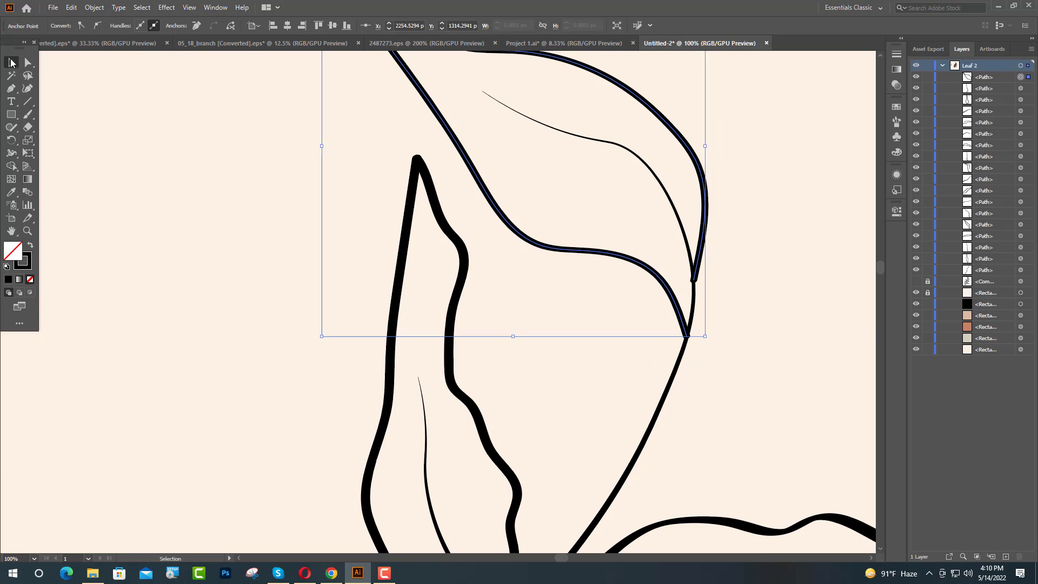
pyautogui.click(725, 209)
pyautogui.scroll(-5, 347, 283)
# Step: Float the branch source document in its own window and return to Untitled-2
pyautogui.scroll(-3, 493, 332)
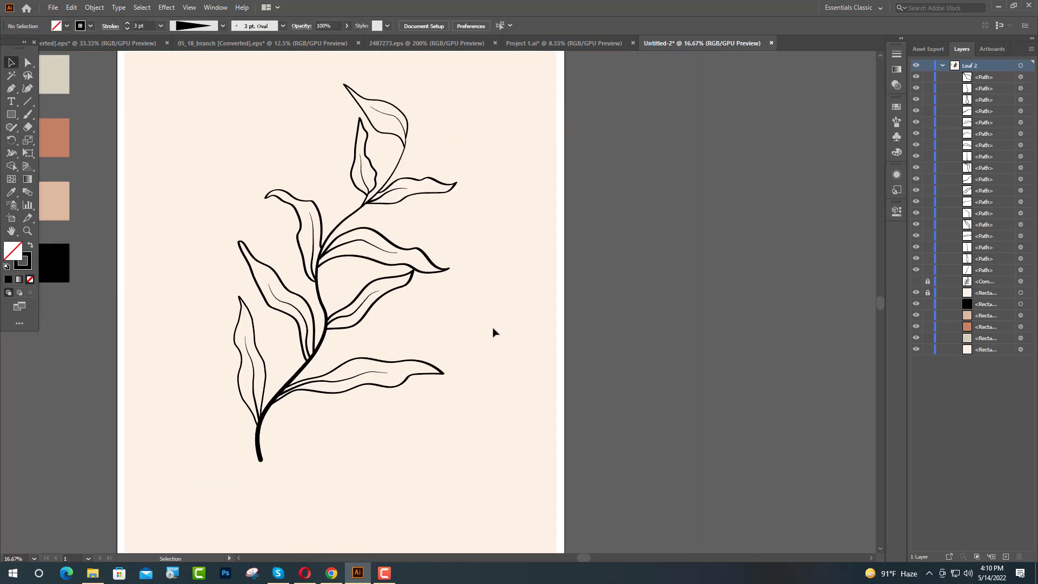
pyautogui.moveTo(295, 65); pyautogui.dragTo(471, 508)
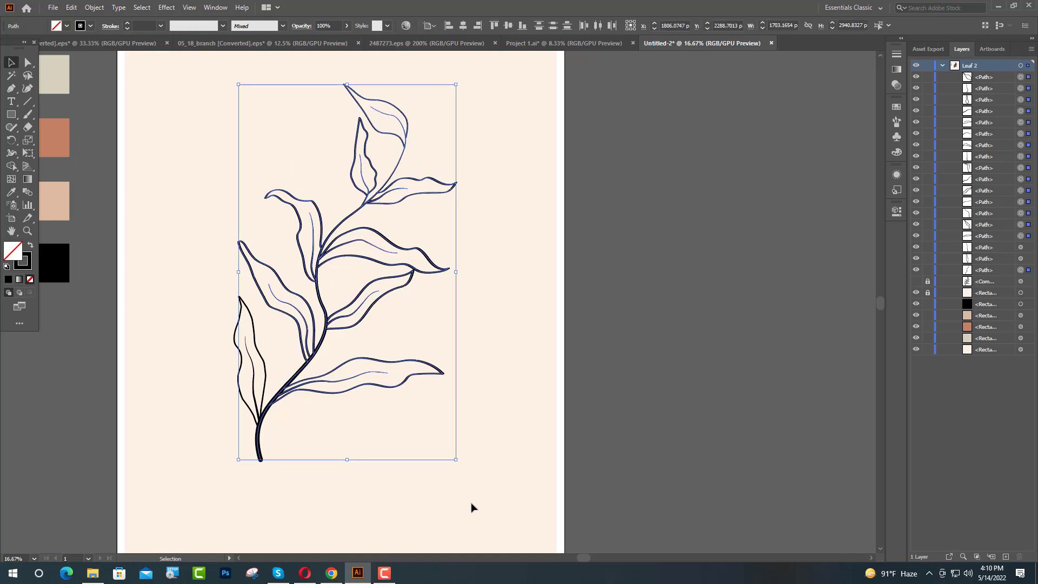
pyautogui.moveTo(200, 43)
pyautogui.mouseDown()
pyautogui.moveTo(441, 385)
pyautogui.moveTo(50, 56)
pyautogui.moveTo(52, 40)
pyautogui.mouseUp()
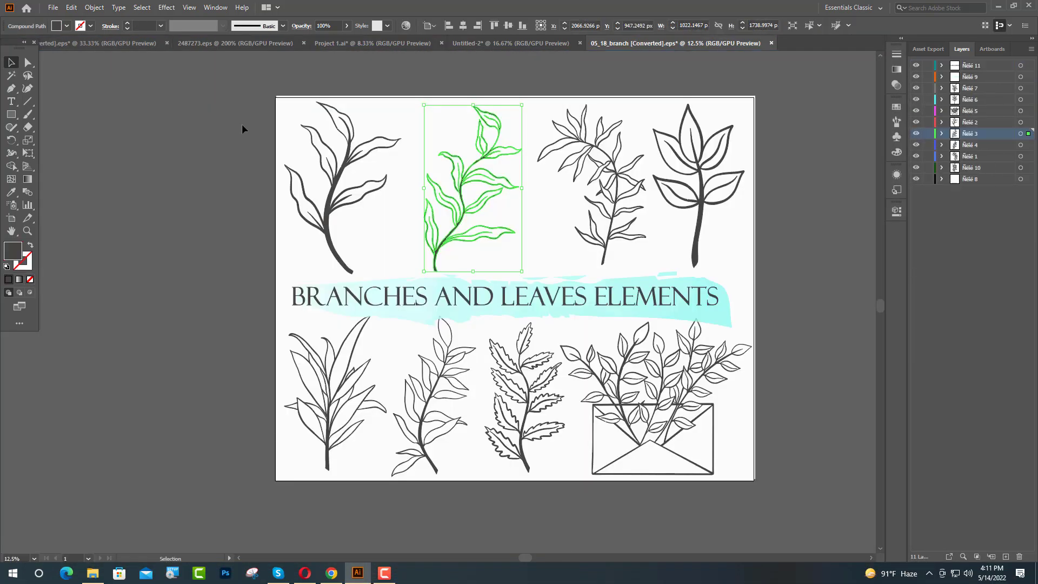
pyautogui.click(511, 44)
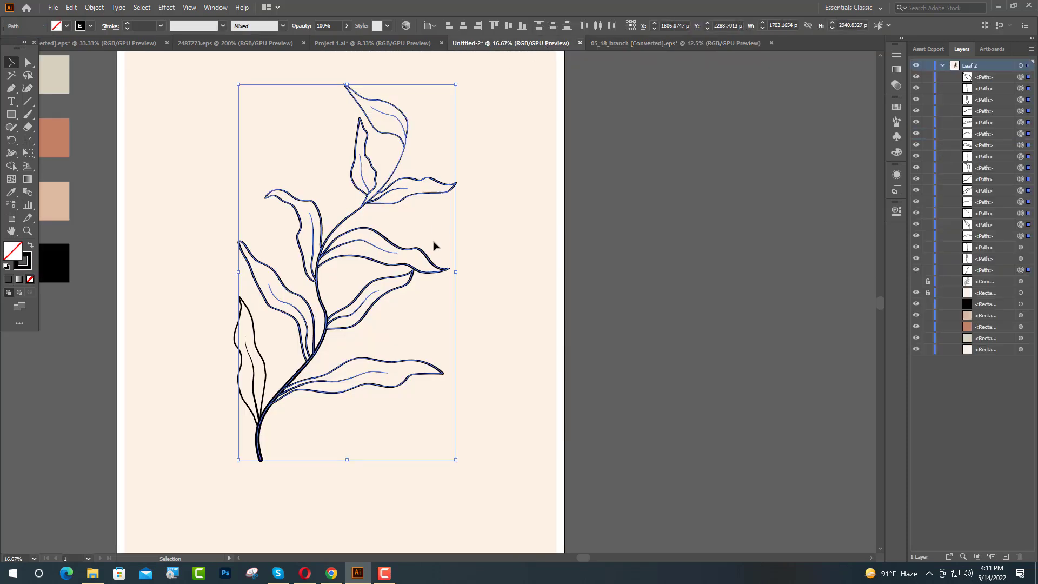
pyautogui.click(628, 333)
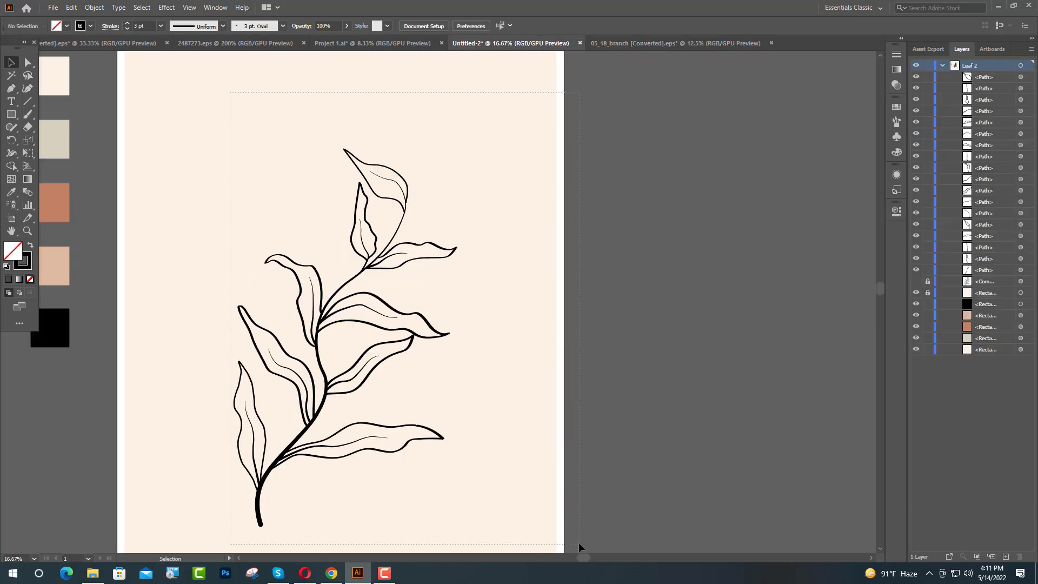
# Step: Group all the leafy branch paths into one object
pyautogui.moveTo(243, 117); pyautogui.dragTo(582, 545)
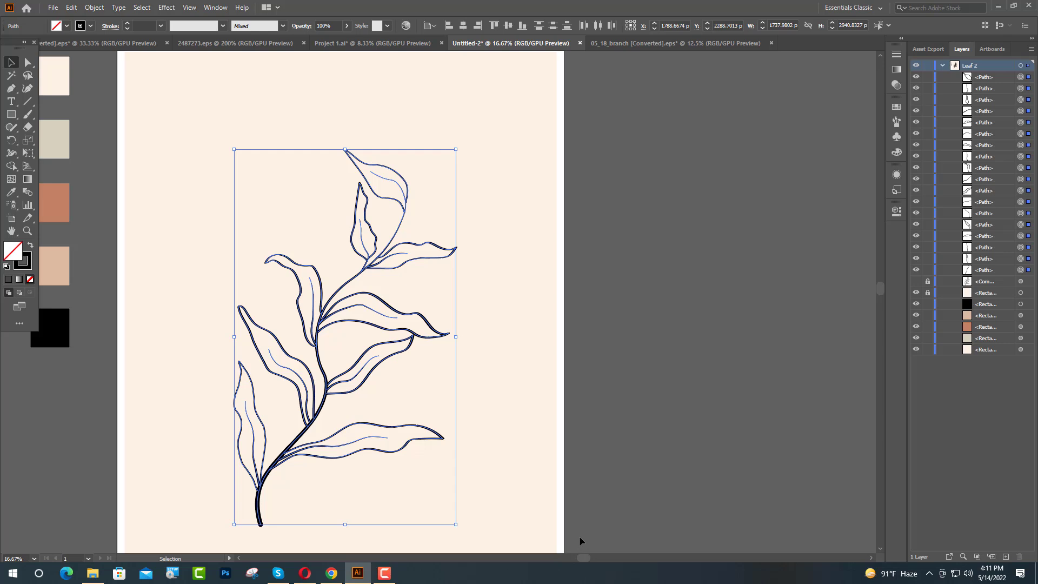
pyautogui.rightClick(279, 330)
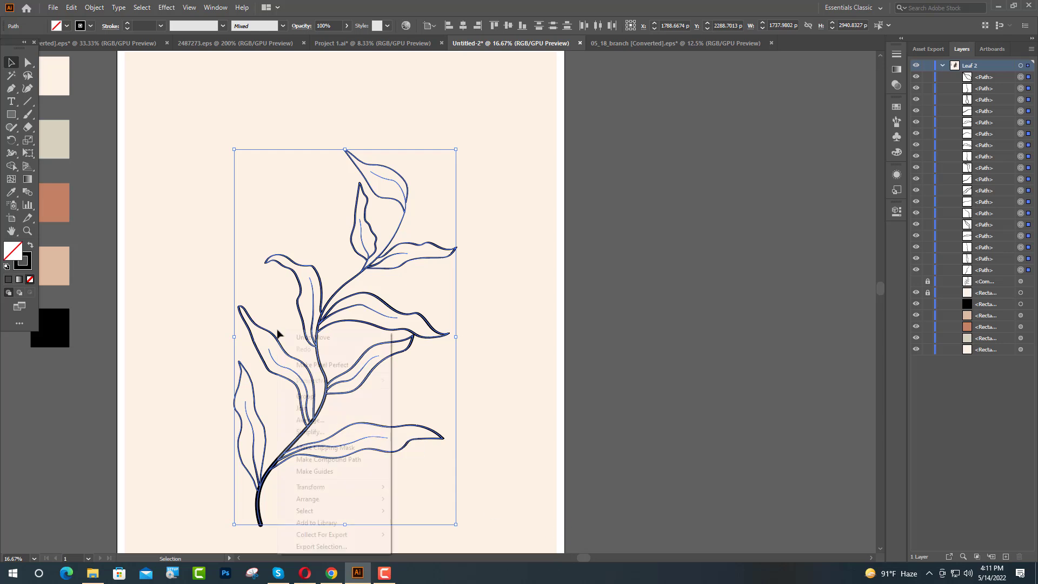
pyautogui.click(313, 395)
pyautogui.click(685, 343)
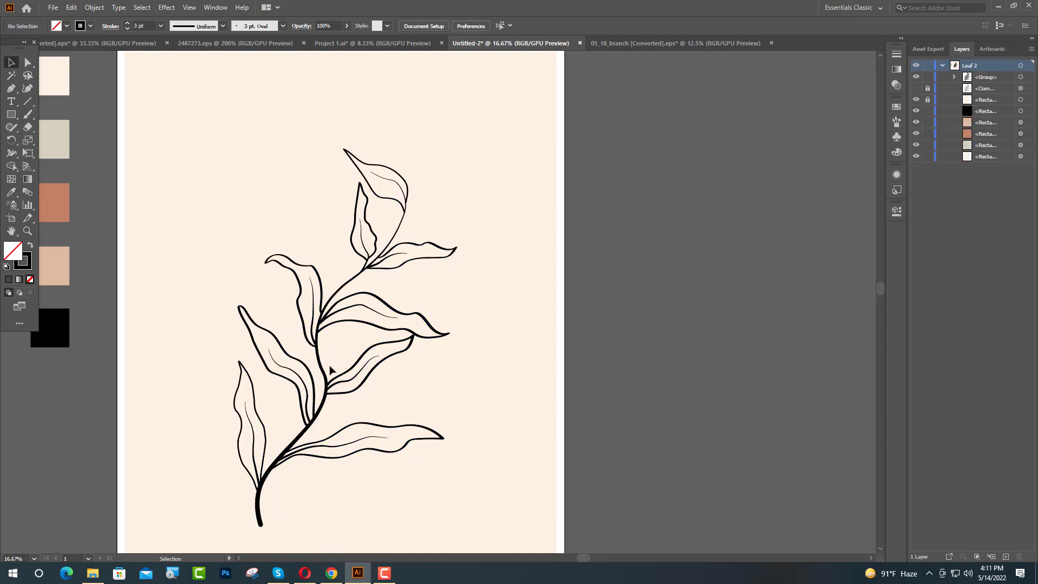
# Step: Enlarge the branch group slightly and move it a little lower on the artboard
pyautogui.moveTo(209, 141); pyautogui.dragTo(465, 359)
pyautogui.scroll(-2, 459, 355)
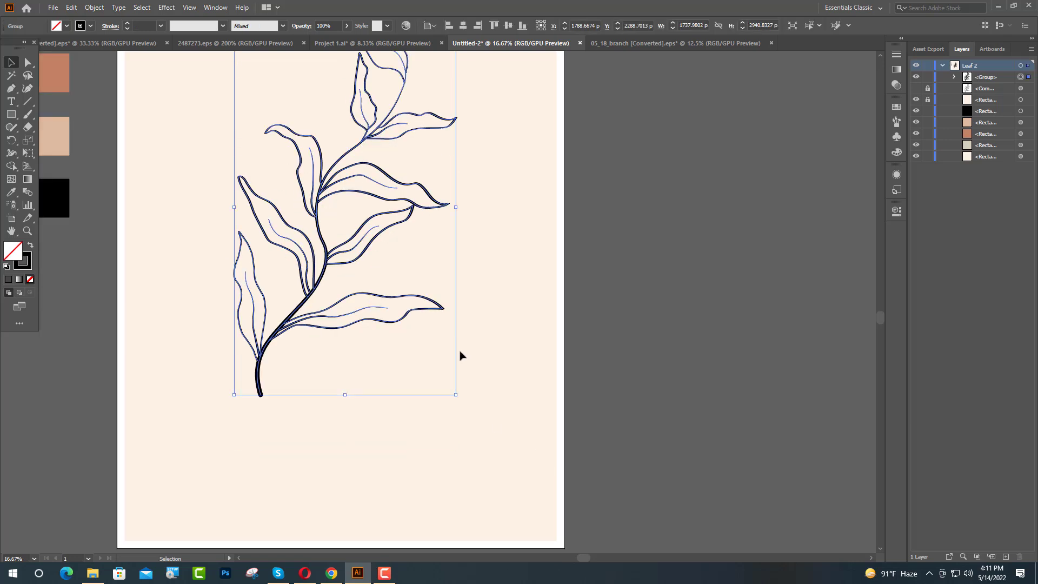
pyautogui.scroll(-4, 459, 355)
pyautogui.hotkey('ctrl', '+')
pyautogui.hotkey('ctrl', '+')
pyautogui.hotkey('ctrl', '+')
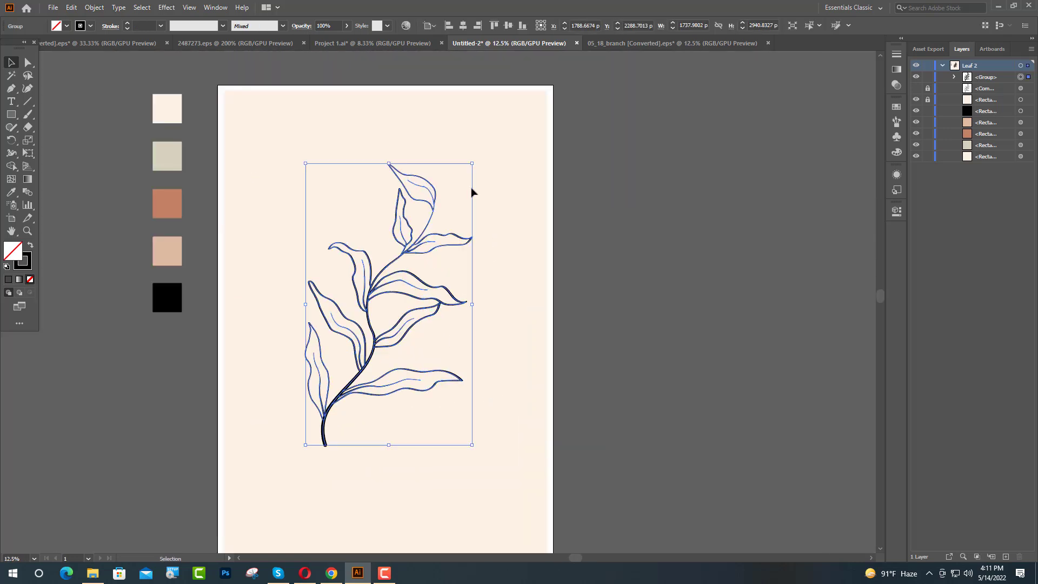
pyautogui.moveTo(471, 165); pyautogui.dragTo(476, 157)
pyautogui.moveTo(417, 230); pyautogui.dragTo(417, 239)
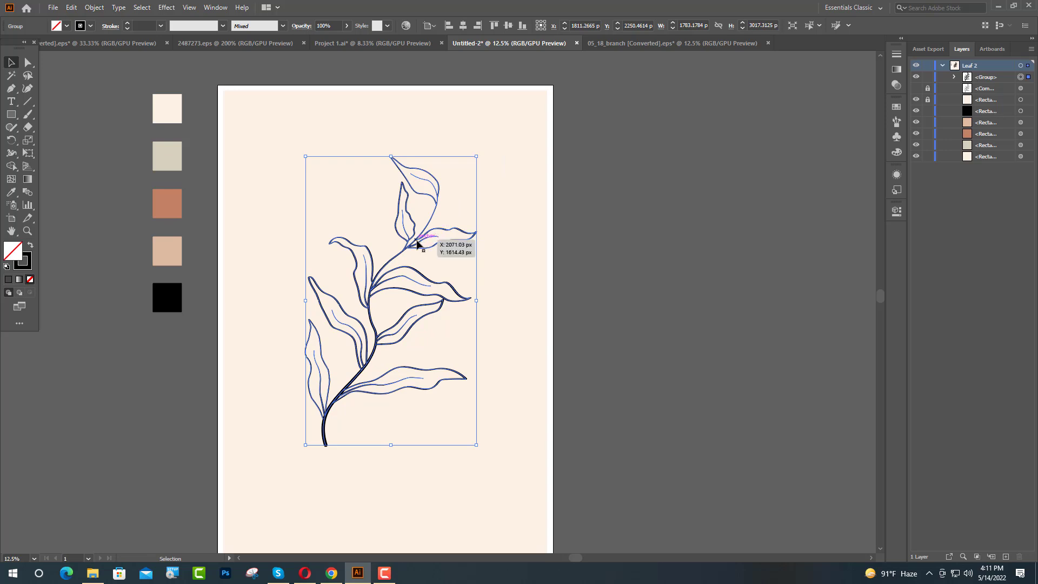
pyautogui.click(562, 314)
pyautogui.scroll(-2, 562, 315)
pyautogui.scroll(-1, 567, 324)
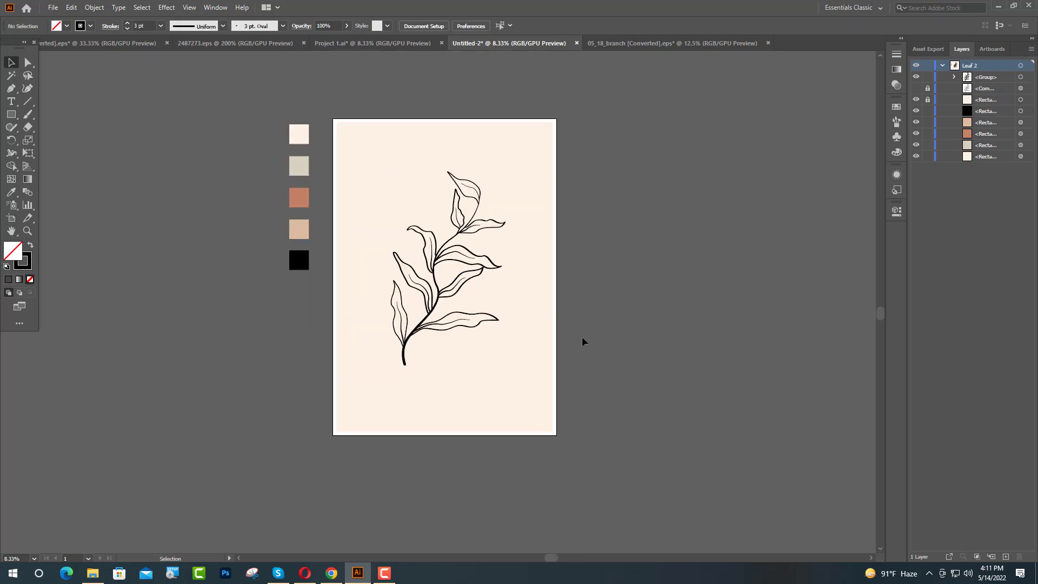
pyautogui.scroll(1, 582, 336)
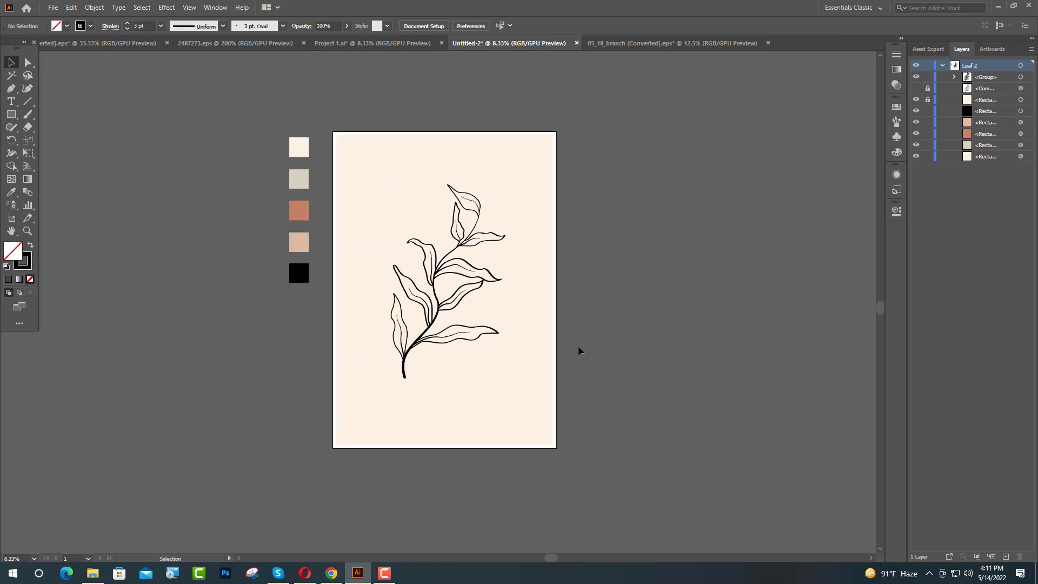
pyautogui.click(11, 192)
# Step: Paint a greyish-beige organic blob outline right of the branch top
pyautogui.click(306, 182)
pyautogui.click(28, 114)
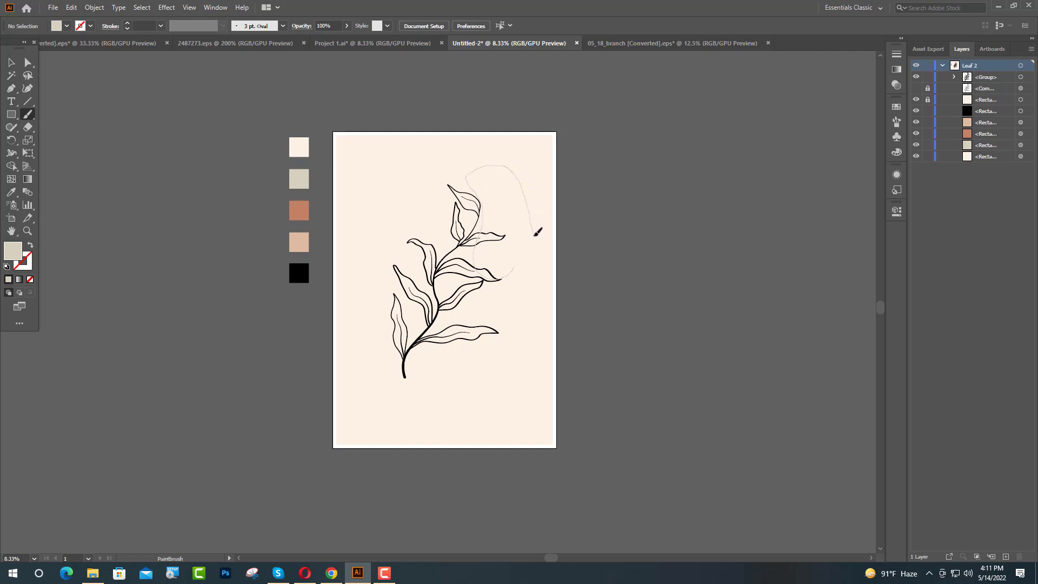
pyautogui.moveTo(517, 263); pyautogui.dragTo(503, 278)
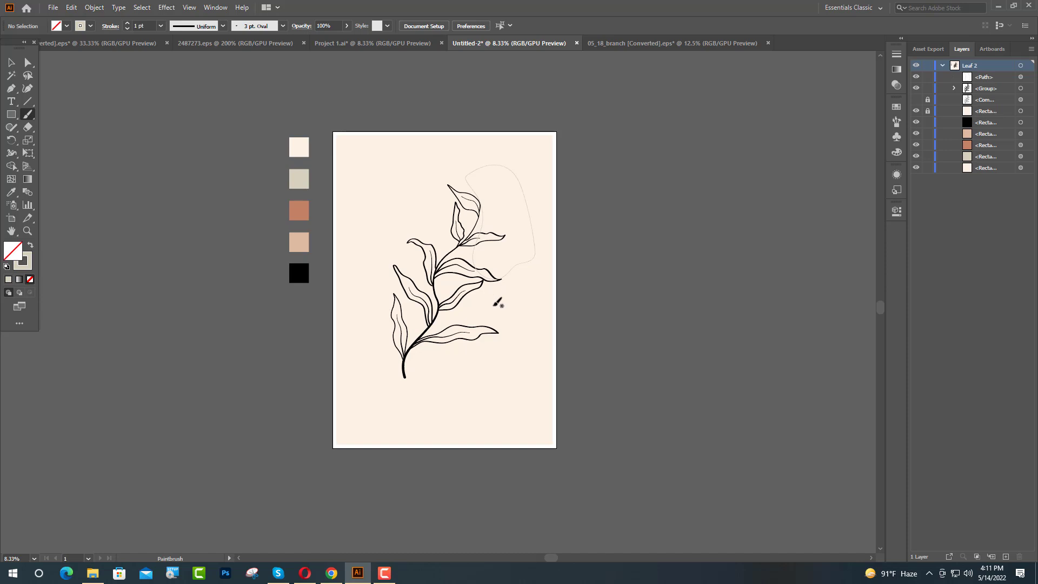
# Step: Reshape the blob's anchors to smooth its lower bend and upper-left curve
pyautogui.click(11, 63)
pyautogui.click(520, 270)
pyautogui.scroll(7, 516, 265)
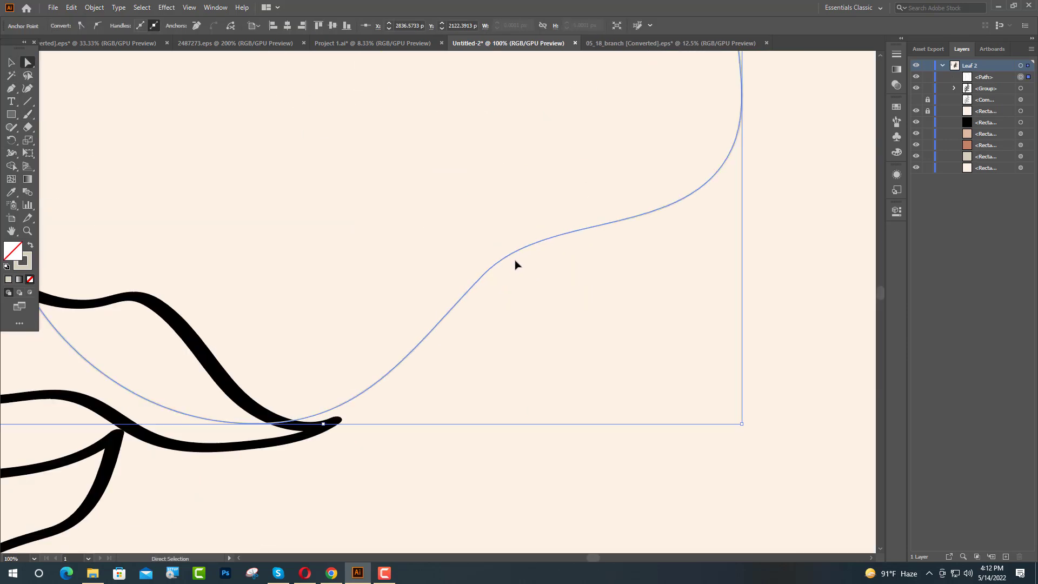
pyautogui.moveTo(484, 282); pyautogui.dragTo(519, 331)
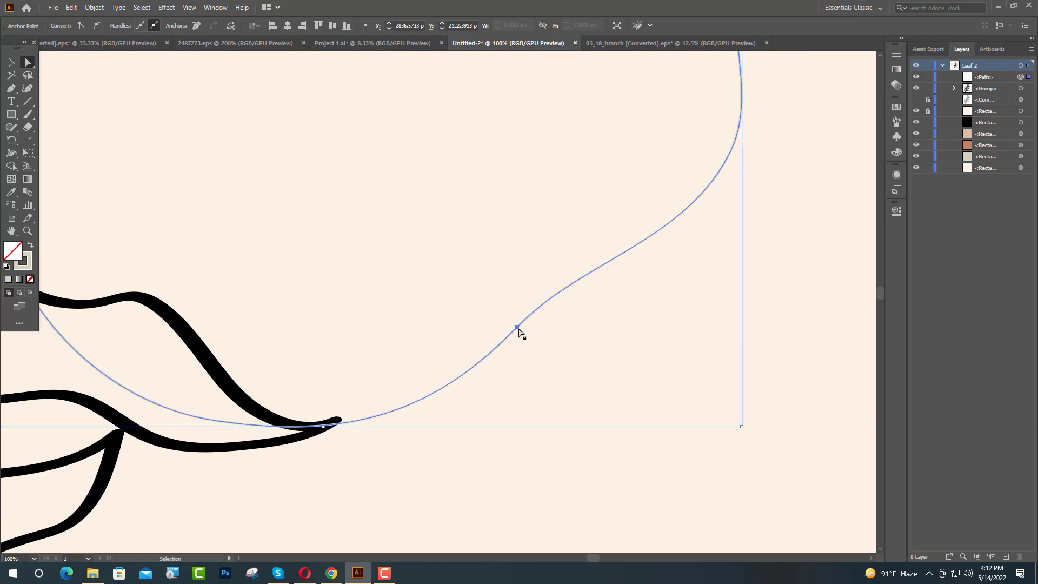
pyautogui.scroll(-6, 618, 372)
pyautogui.scroll(5, 448, 187)
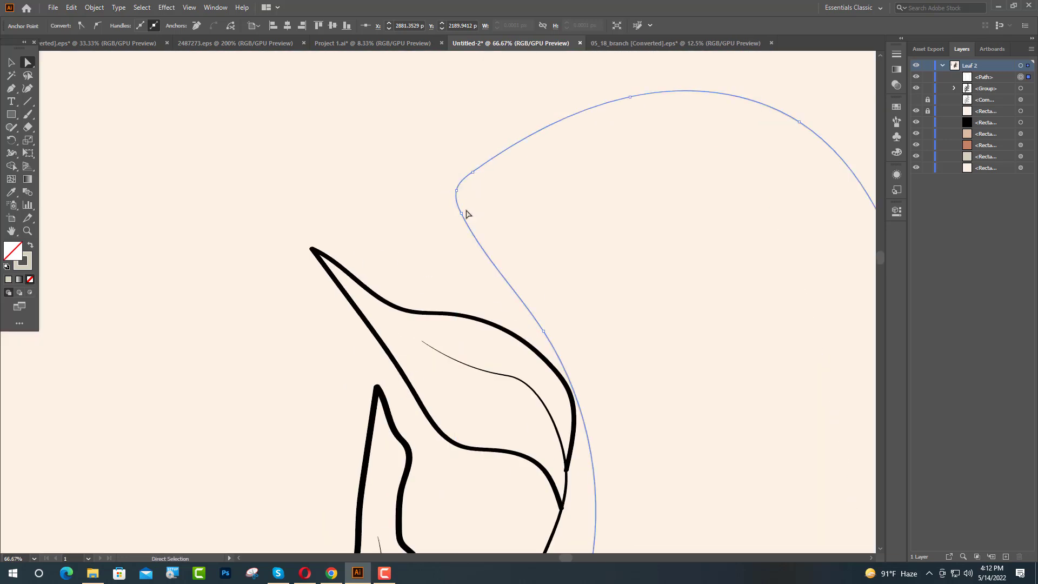
pyautogui.moveTo(461, 215); pyautogui.dragTo(464, 232)
pyautogui.moveTo(456, 193); pyautogui.dragTo(456, 207)
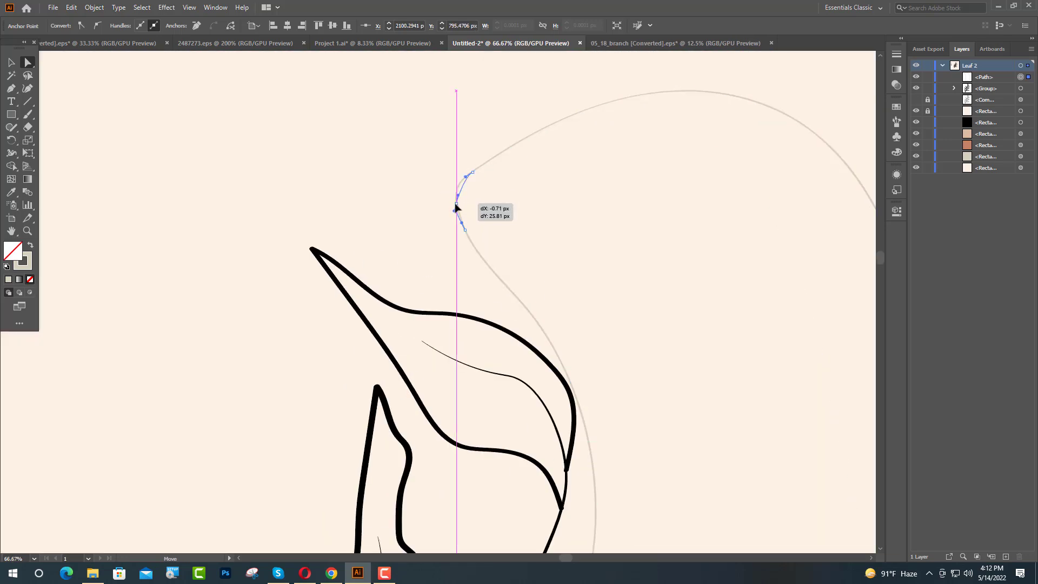
pyautogui.moveTo(478, 172)
pyautogui.mouseDown()
pyautogui.moveTo(461, 173)
pyautogui.moveTo(450, 202)
pyautogui.mouseUp()
# Step: Turn the blob's beige outline into a fill and move it beneath the branch
pyautogui.press('v')
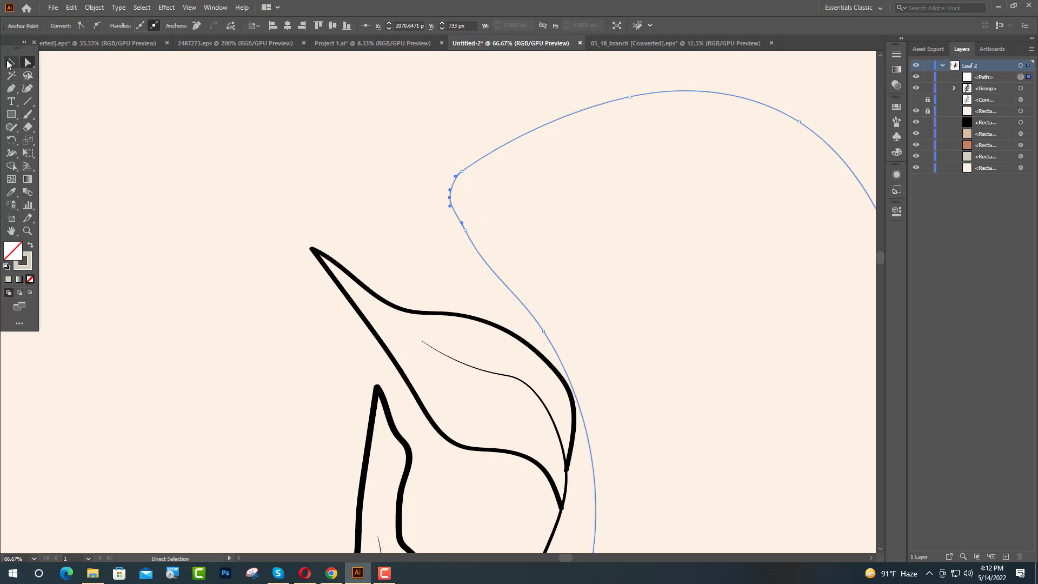
pyautogui.click(31, 245)
pyautogui.scroll(-7, 117, 253)
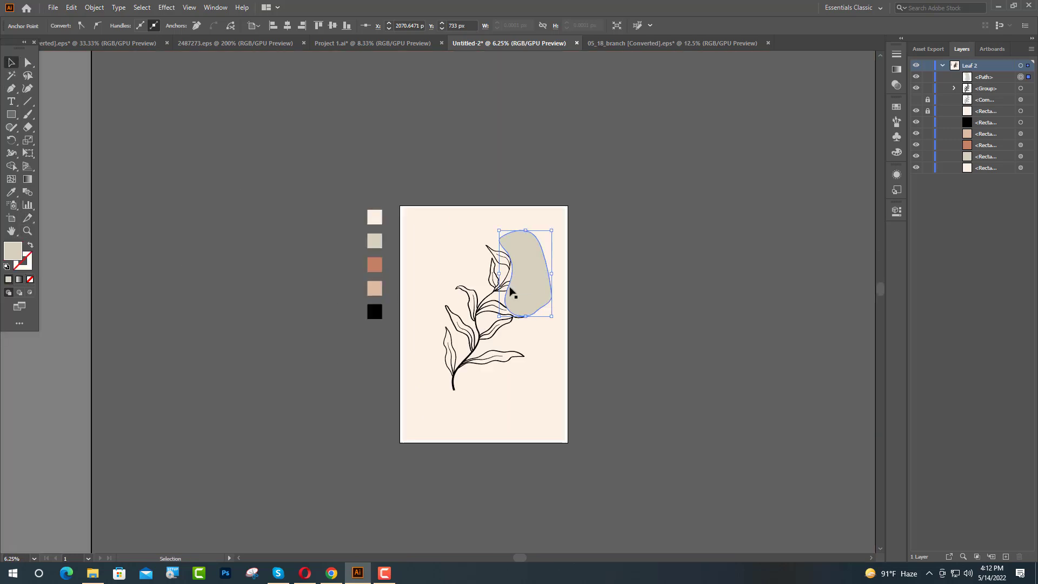
pyautogui.click(591, 296)
pyautogui.rightClick(528, 279)
pyautogui.press('Escape')
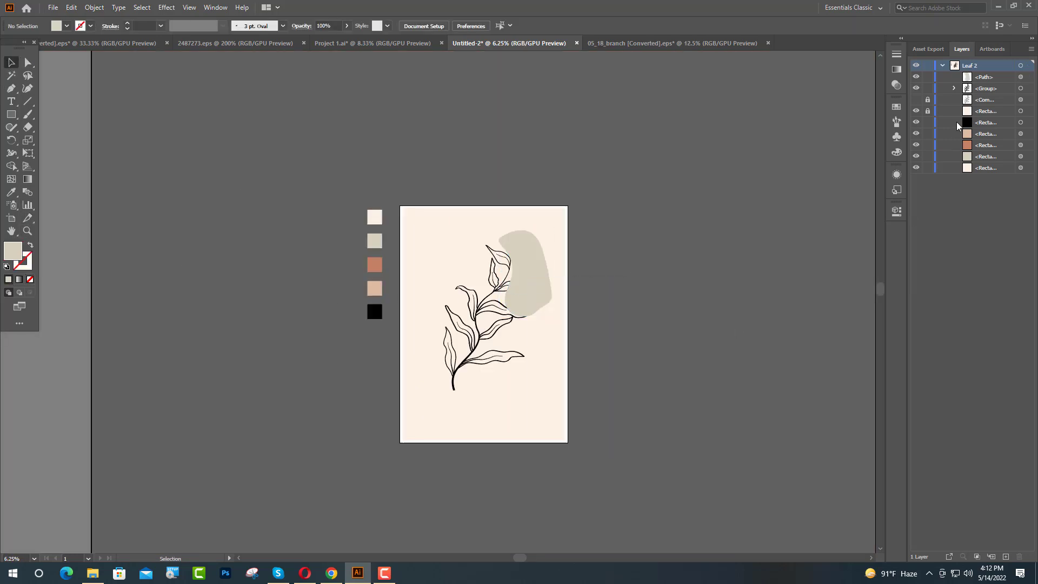
pyautogui.moveTo(1010, 81); pyautogui.dragTo(1006, 92)
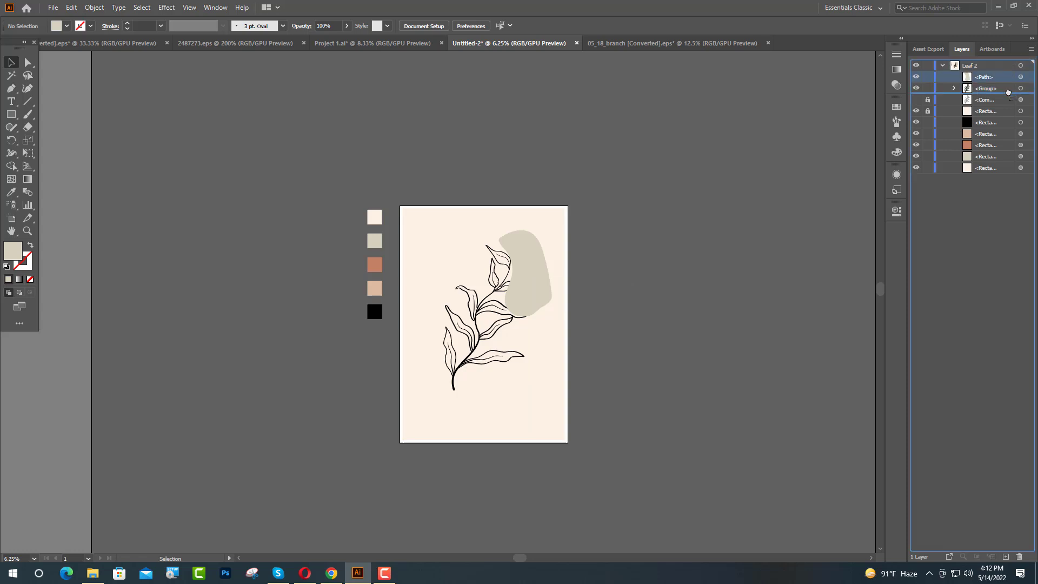
# Step: Widen the beige blob and rotate it clockwise behind the upper leaves
pyautogui.click(538, 292)
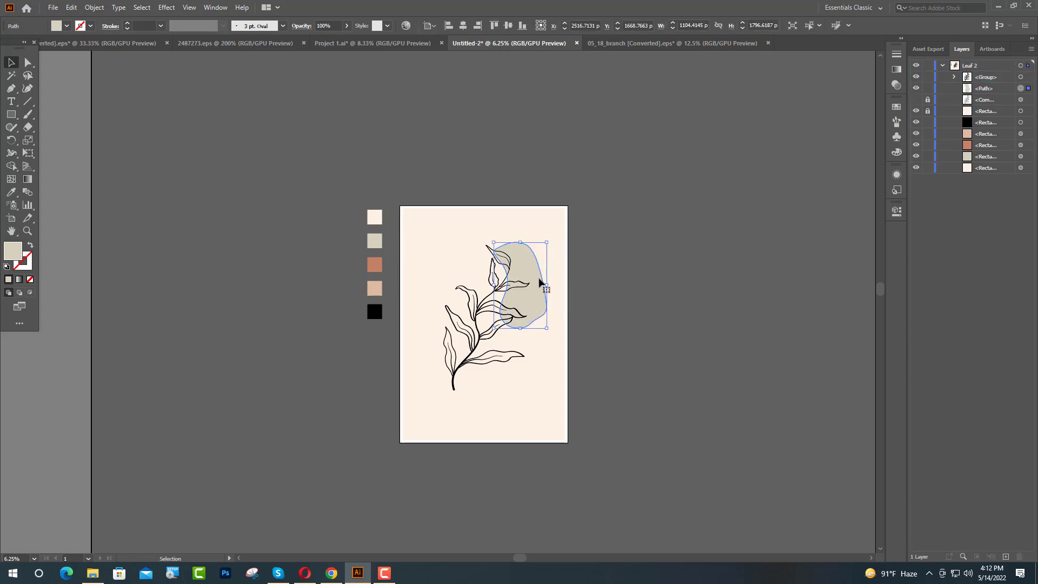
pyautogui.moveTo(547, 283)
pyautogui.mouseDown()
pyautogui.moveTo(558, 284)
pyautogui.moveTo(547, 295)
pyautogui.mouseUp()
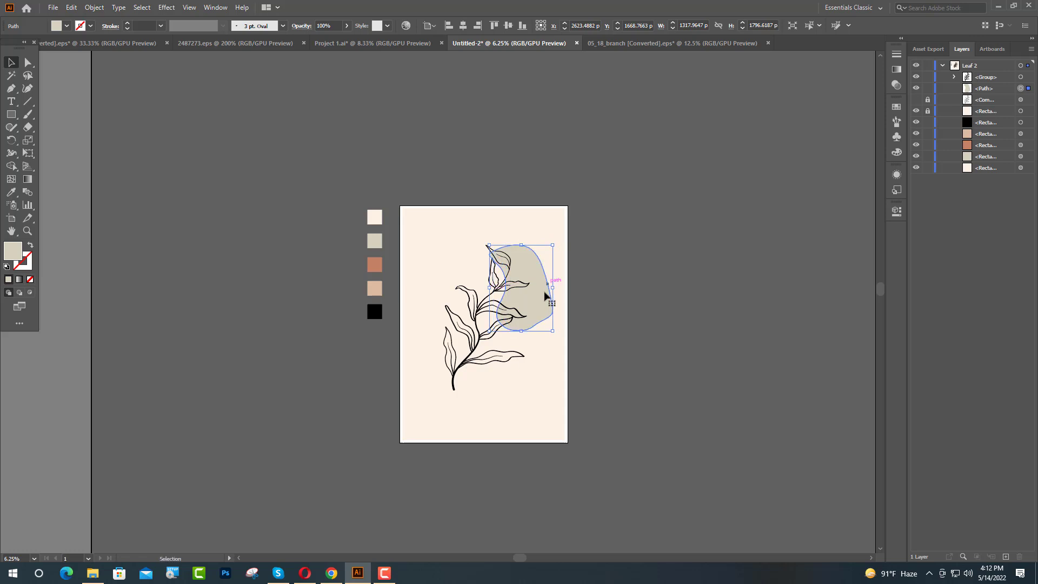
pyautogui.moveTo(560, 238)
pyautogui.mouseDown()
pyautogui.moveTo(576, 261)
pyautogui.moveTo(540, 281)
pyautogui.mouseUp()
pyautogui.click(639, 259)
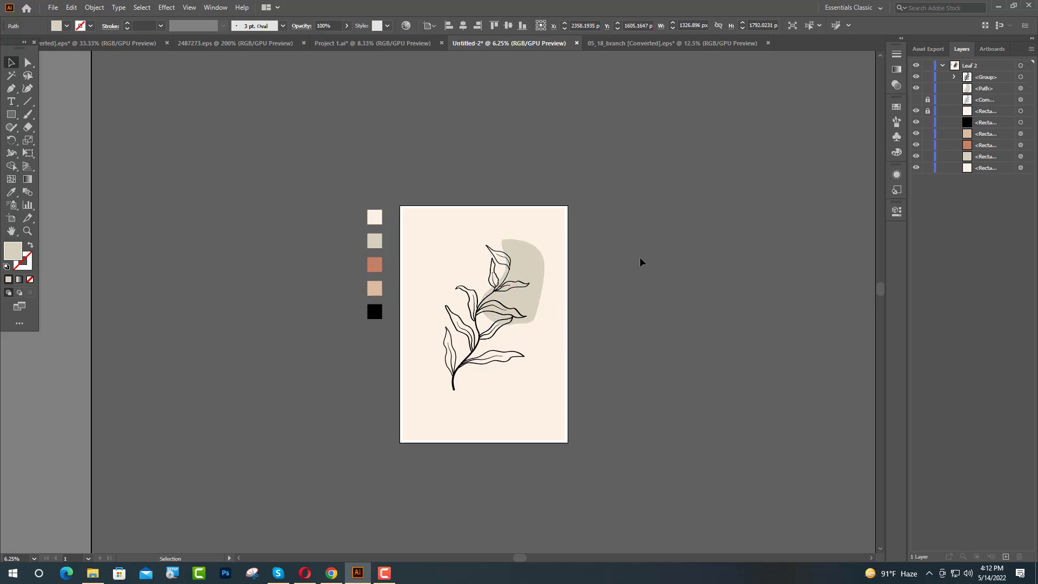
pyautogui.scroll(3, 669, 364)
# Step: Paint a rough circle below the lower leaf and colour it terracotta
pyautogui.click(27, 115)
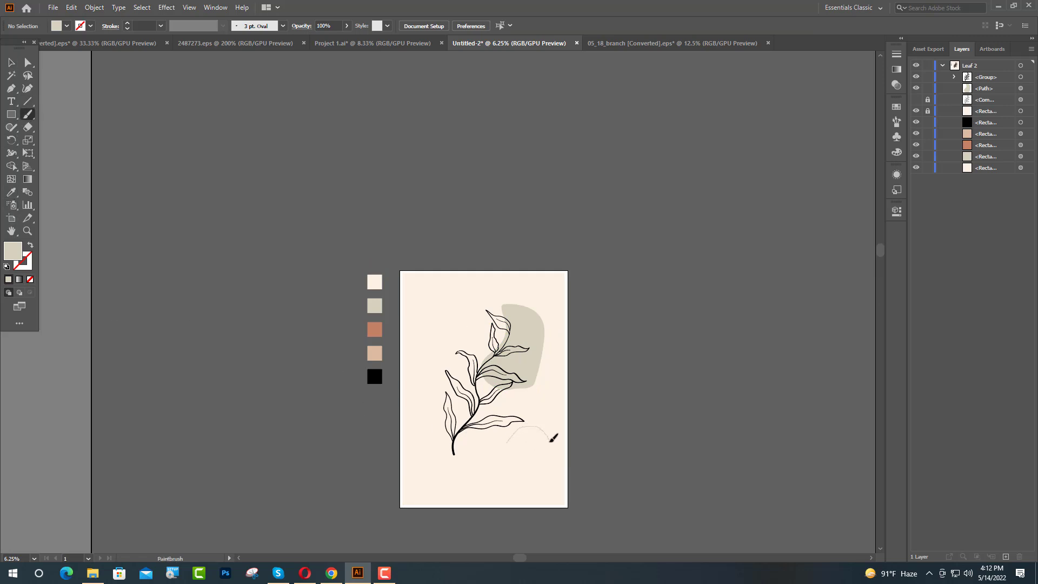
pyautogui.moveTo(517, 447); pyautogui.dragTo(511, 441)
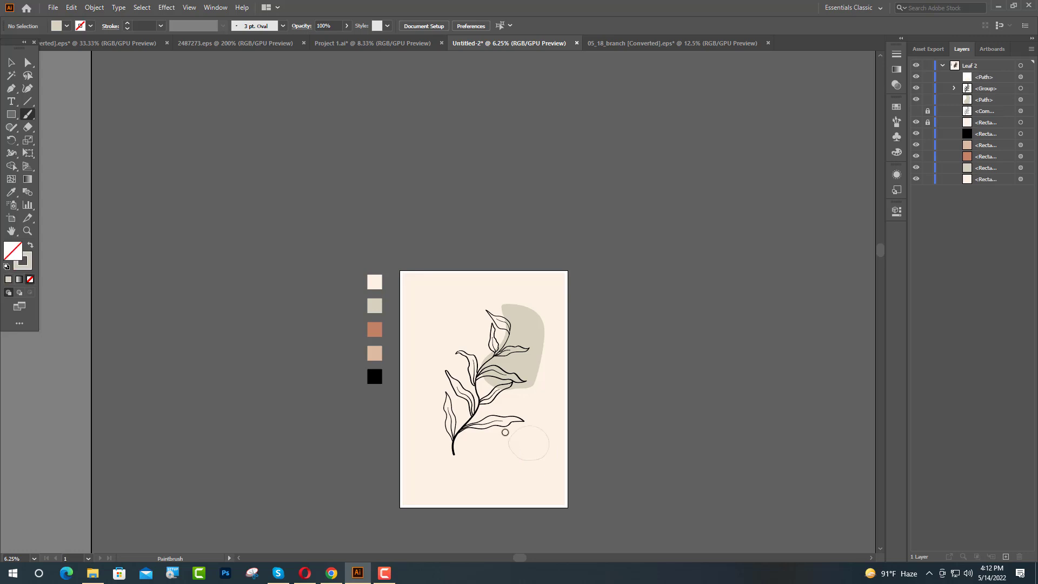
pyautogui.press('v')
pyautogui.click(11, 192)
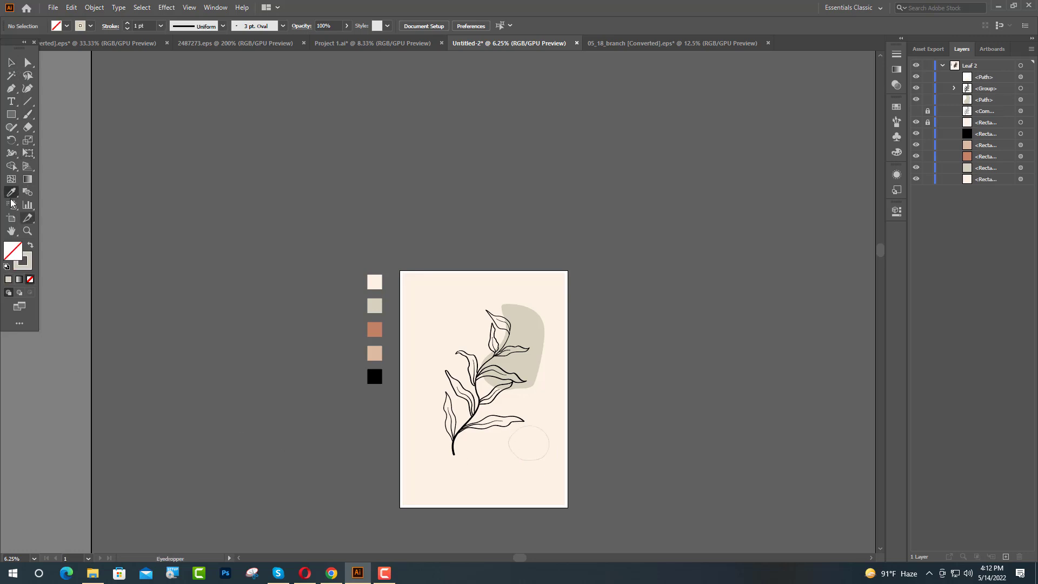
pyautogui.click(375, 329)
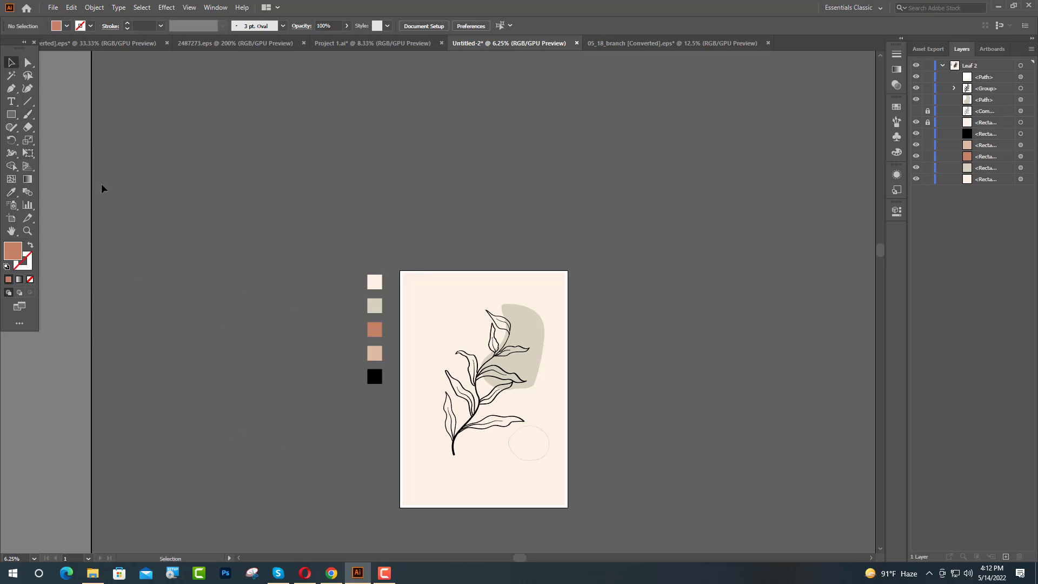
pyautogui.keyDown('ctrl'); pyautogui.click(546, 458); pyautogui.keyUp('ctrl')
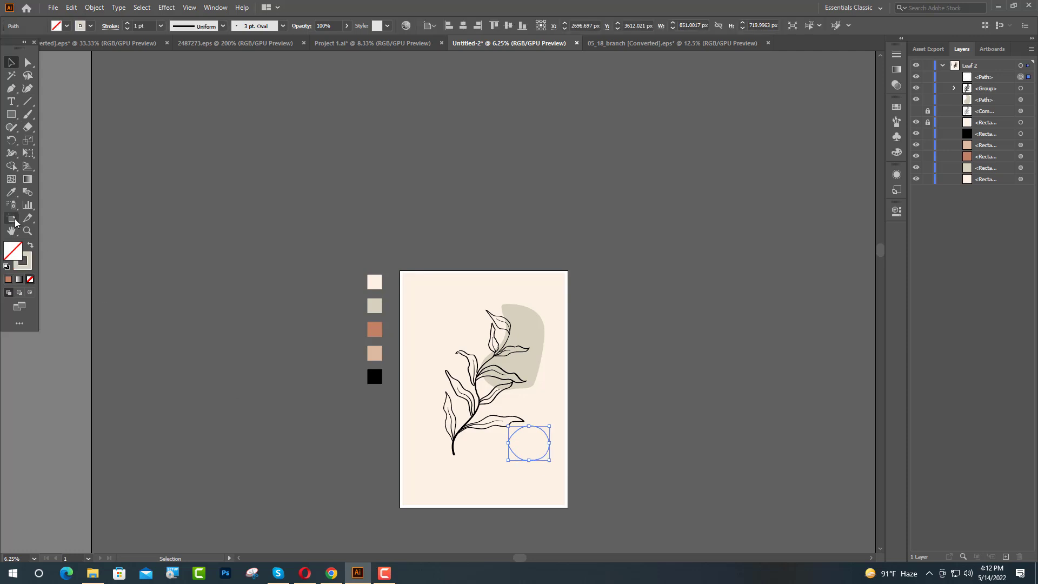
pyautogui.click(376, 329)
pyautogui.press('v')
pyautogui.click(528, 406)
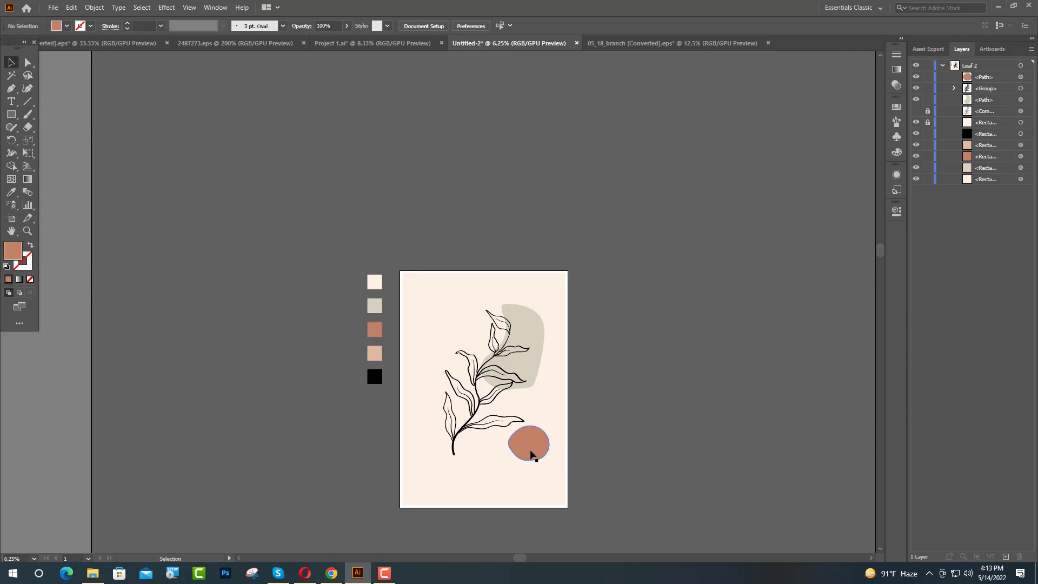
# Step: Move the terracotta circle up and place it beneath the branch in stacking order
pyautogui.moveTo(531, 454); pyautogui.dragTo(510, 434)
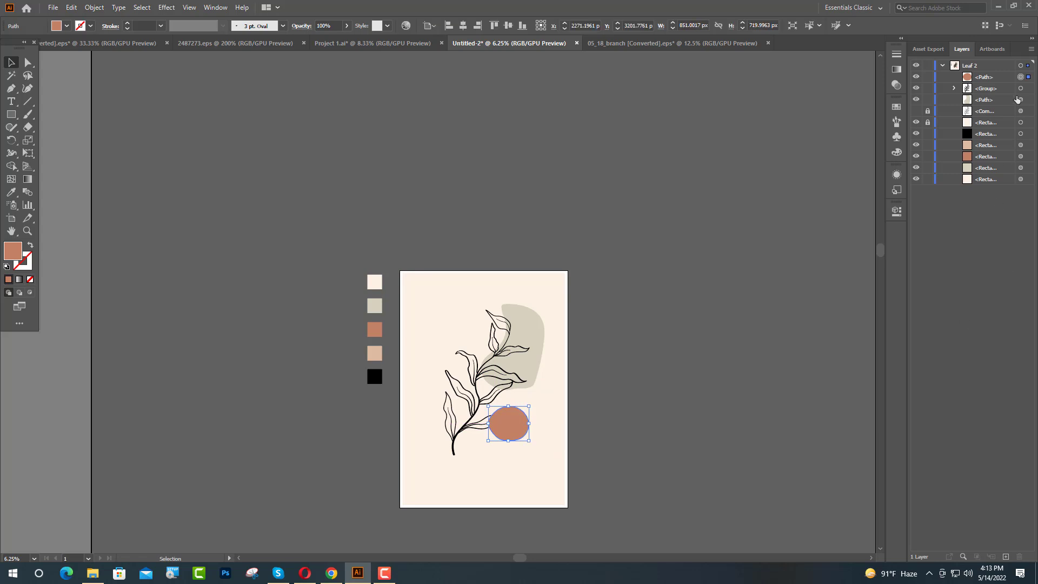
pyautogui.moveTo(1007, 79); pyautogui.dragTo(995, 93)
pyautogui.click(695, 278)
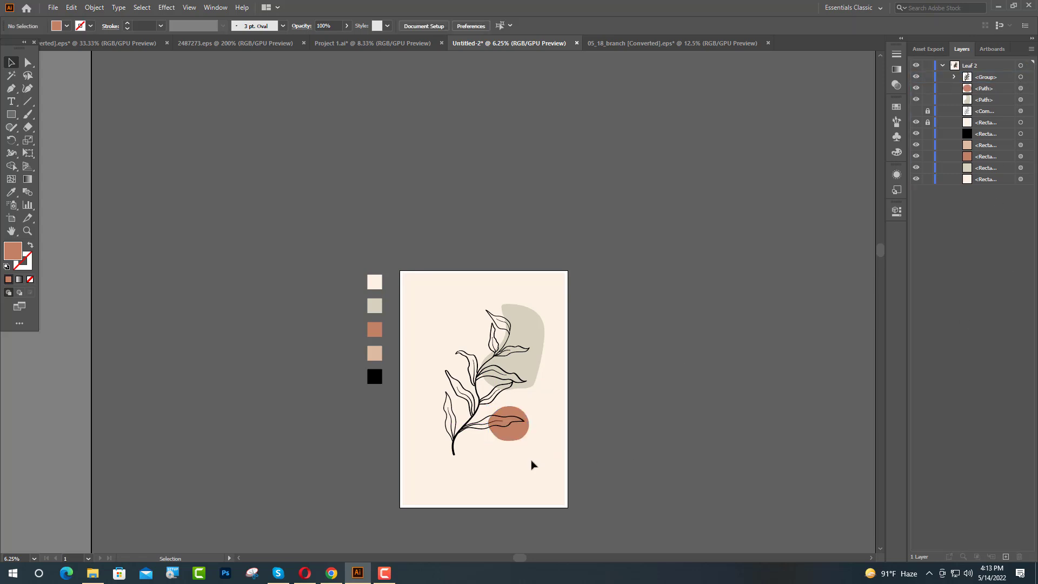
pyautogui.scroll(3, 514, 441)
# Step: Reshape the circle into a wider, flatter oval positioned under the lower leaf
pyautogui.moveTo(514, 440); pyautogui.dragTo(499, 440)
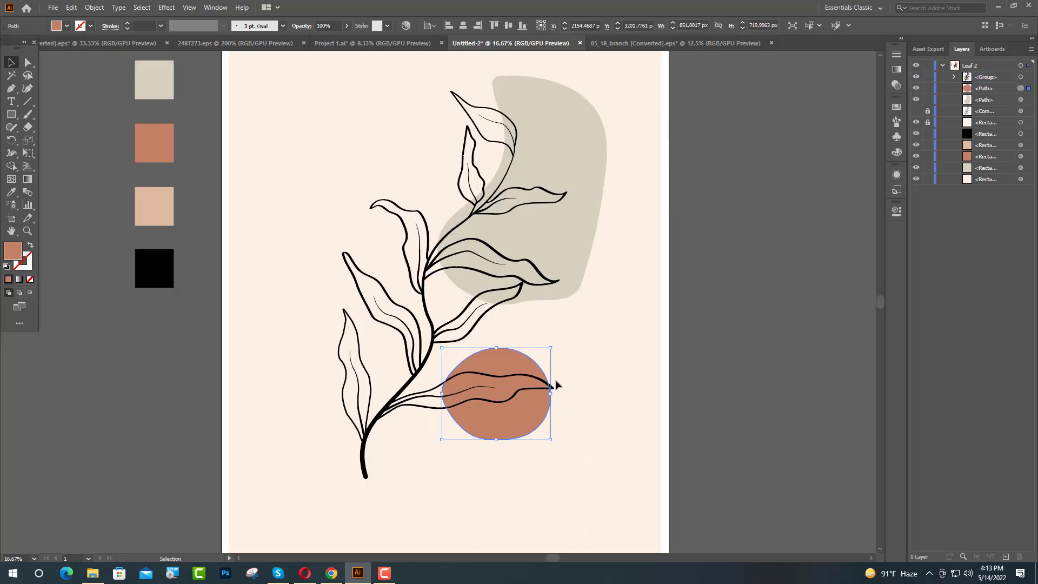
pyautogui.moveTo(498, 349); pyautogui.dragTo(498, 359)
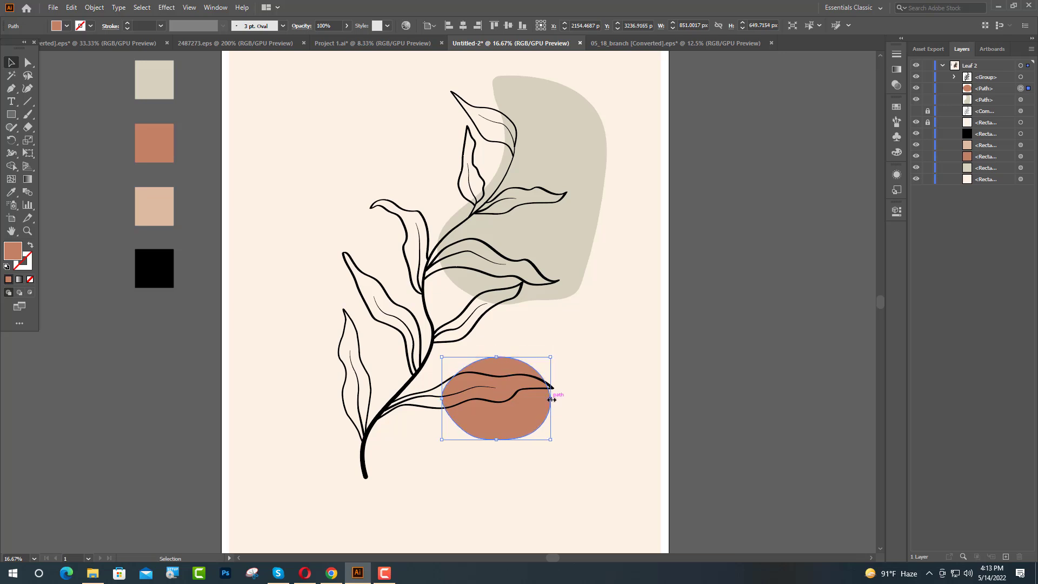
pyautogui.moveTo(552, 399); pyautogui.dragTo(558, 399)
pyautogui.moveTo(465, 410); pyautogui.dragTo(521, 400)
pyautogui.click(698, 378)
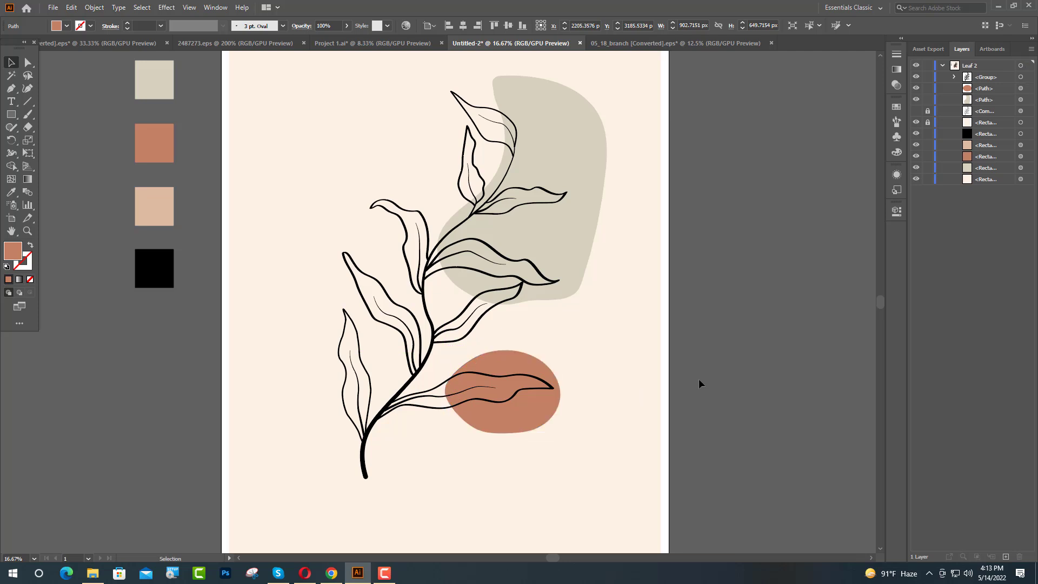
pyautogui.scroll(2, 661, 483)
pyautogui.scroll(-1, 546, 533)
# Step: Paint a light peach oval left of the lower stem
pyautogui.scroll(-3, 545, 533)
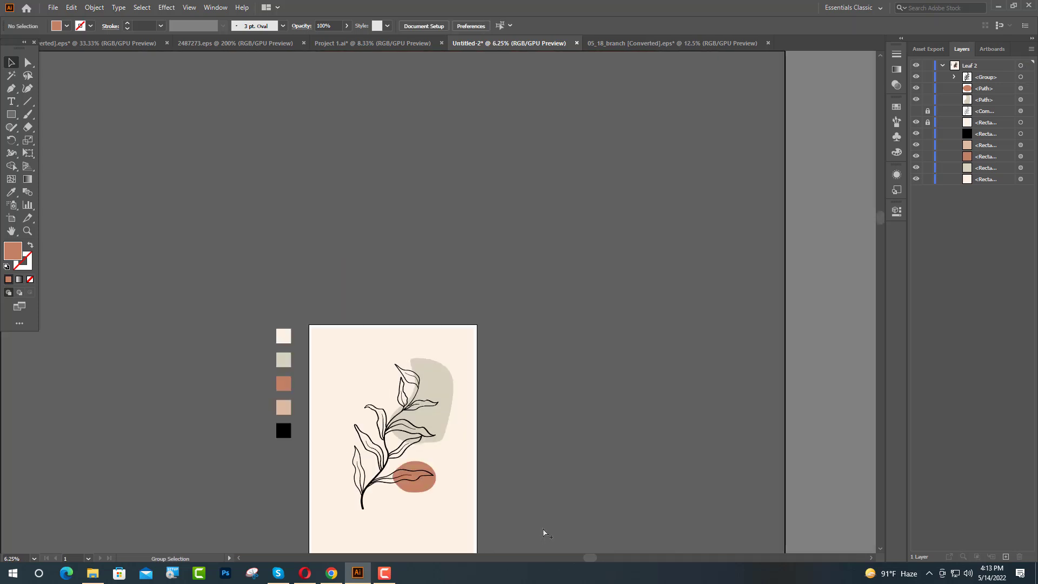
pyautogui.scroll(-1, 605, 511)
pyautogui.scroll(-2, 609, 505)
pyautogui.press('i')
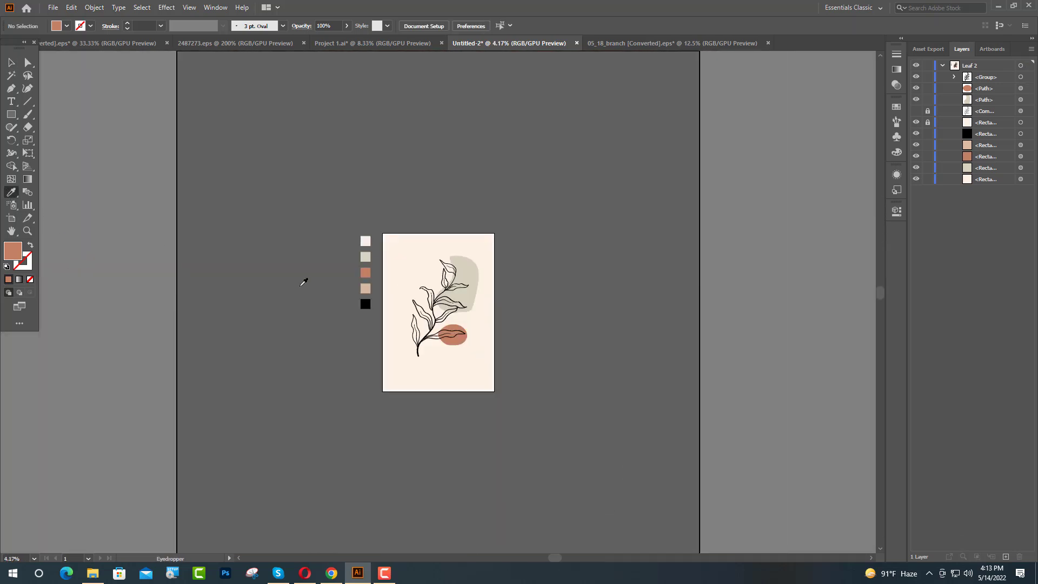
pyautogui.click(364, 290)
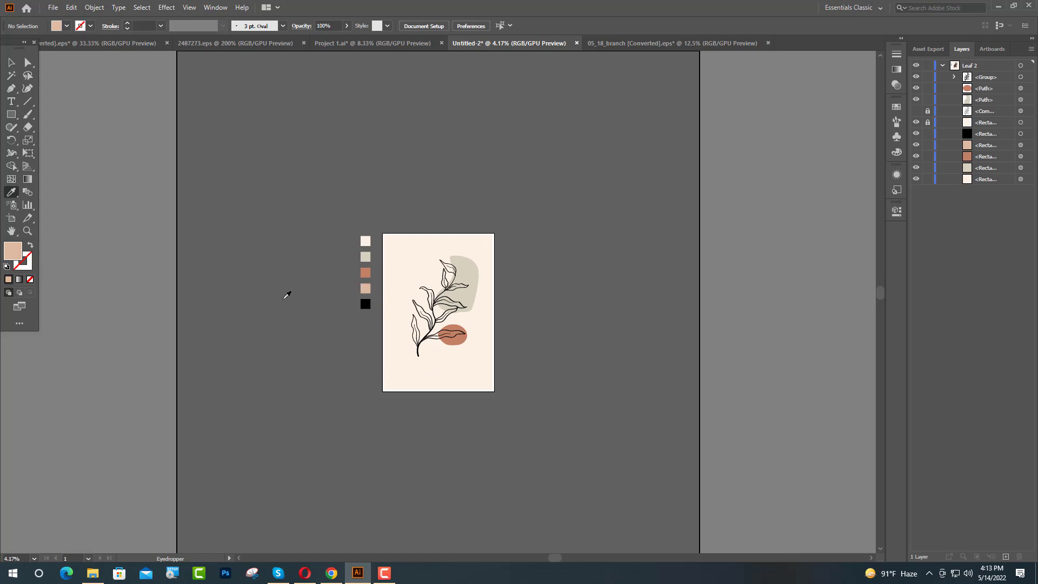
pyautogui.click(28, 114)
pyautogui.scroll(4, 421, 330)
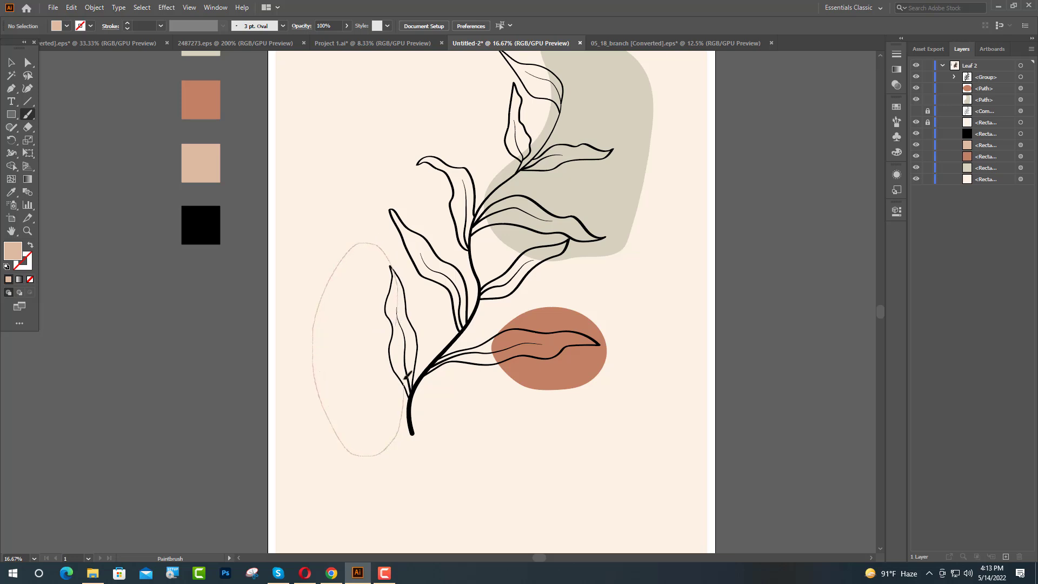
pyautogui.moveTo(398, 323); pyautogui.dragTo(399, 325)
pyautogui.hotkey('shift', 'x')
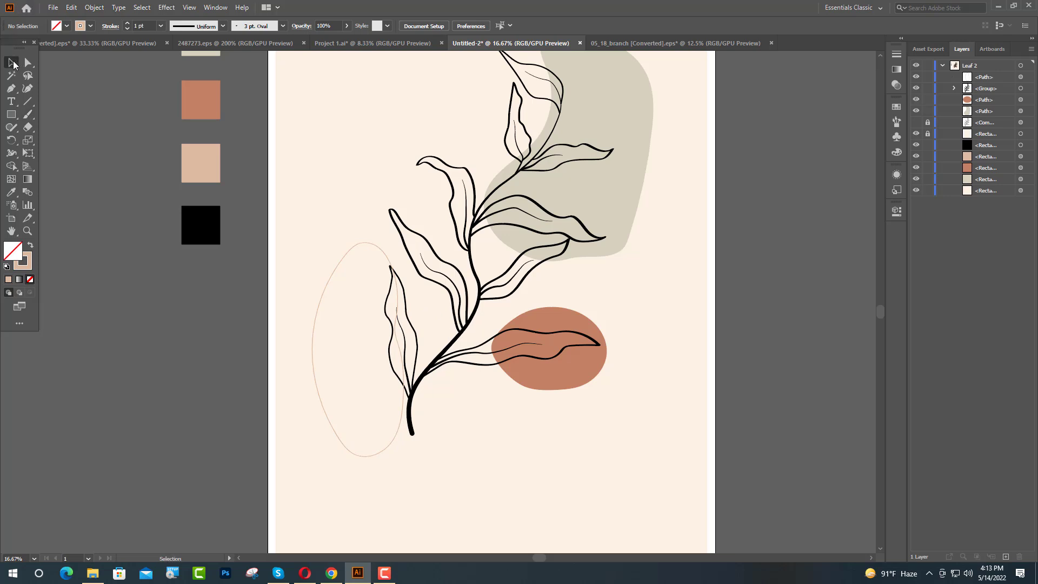
# Step: Shorten the peach oval from the bottom and turn its outline into a fill
pyautogui.press('v')
pyautogui.click(362, 457)
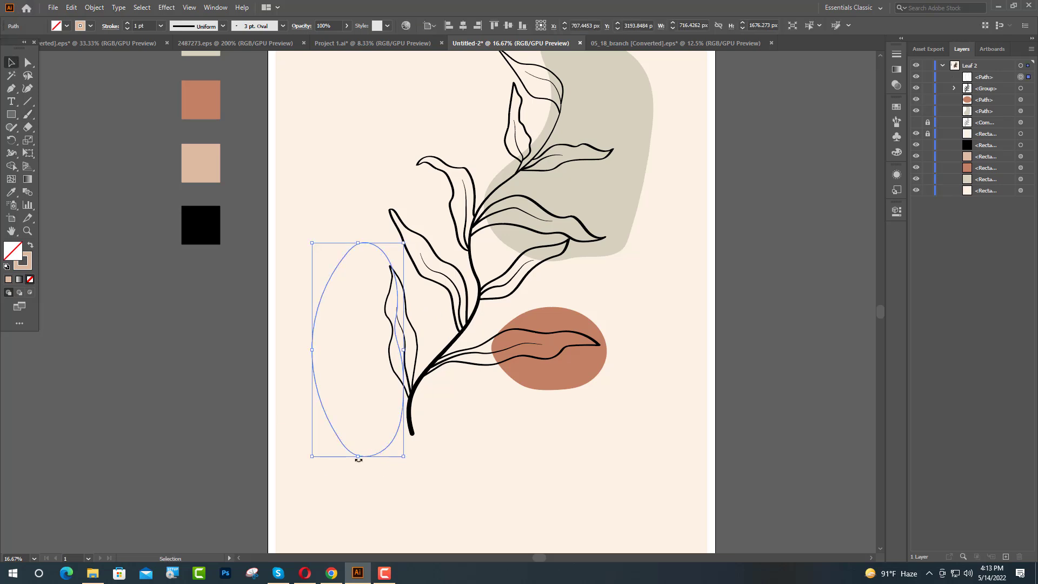
pyautogui.moveTo(358, 457); pyautogui.dragTo(358, 407)
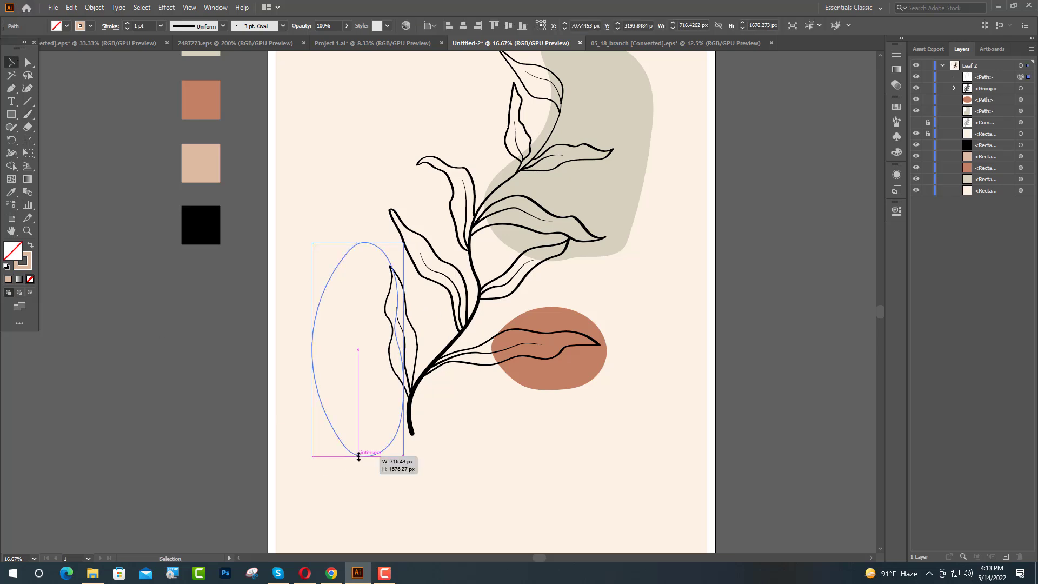
pyautogui.click(31, 246)
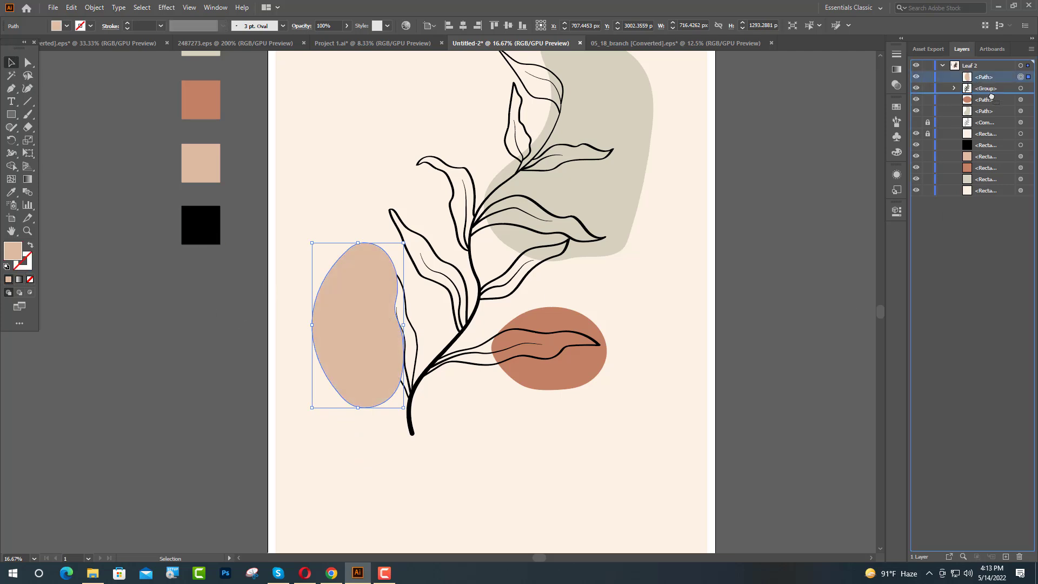
# Step: Place the peach oval beneath the branch, tilted and shifted up-right
pyautogui.moveTo(993, 81); pyautogui.dragTo(992, 93)
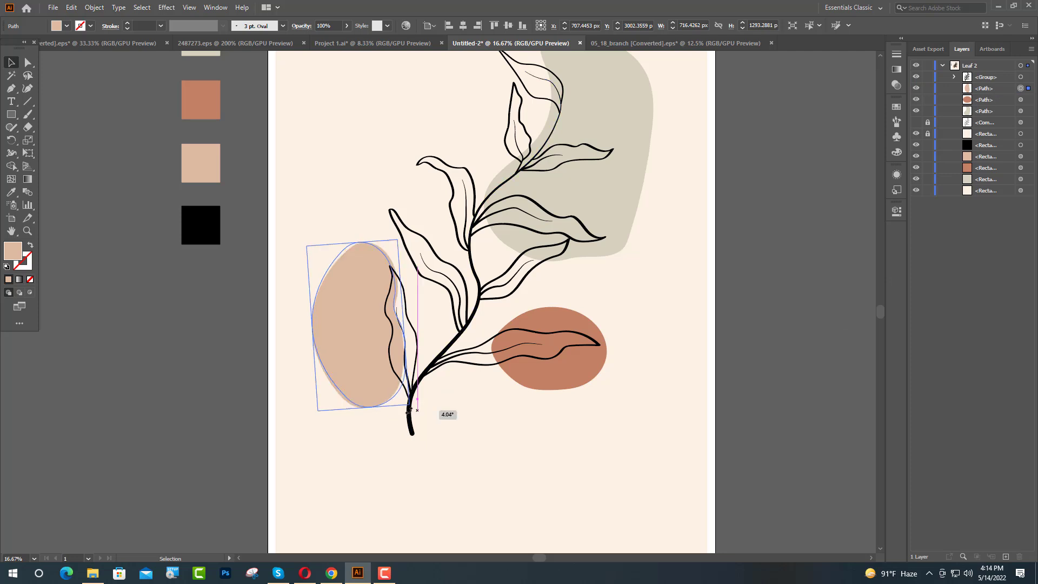
pyautogui.moveTo(406, 413)
pyautogui.mouseDown()
pyautogui.moveTo(371, 383)
pyautogui.moveTo(393, 331)
pyautogui.mouseUp()
pyautogui.click(740, 266)
pyautogui.scroll(-3, 528, 352)
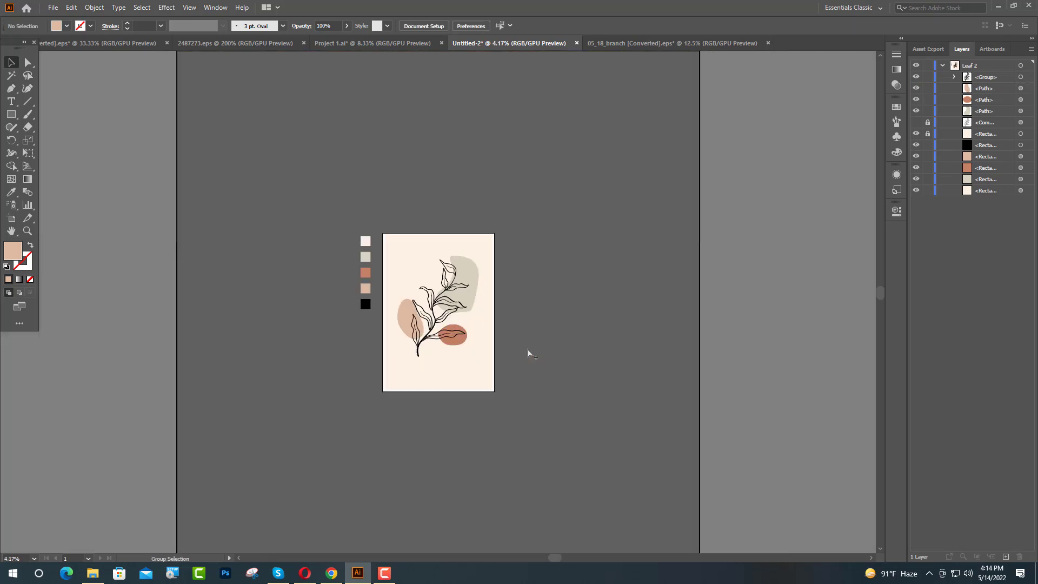
pyautogui.scroll(1, 514, 433)
pyautogui.scroll(1, 760, 376)
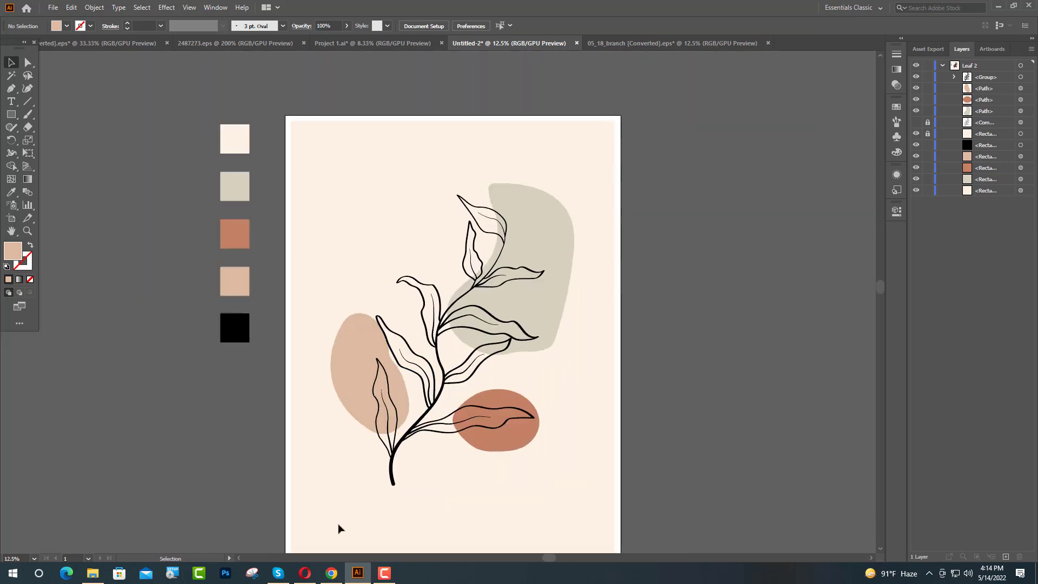